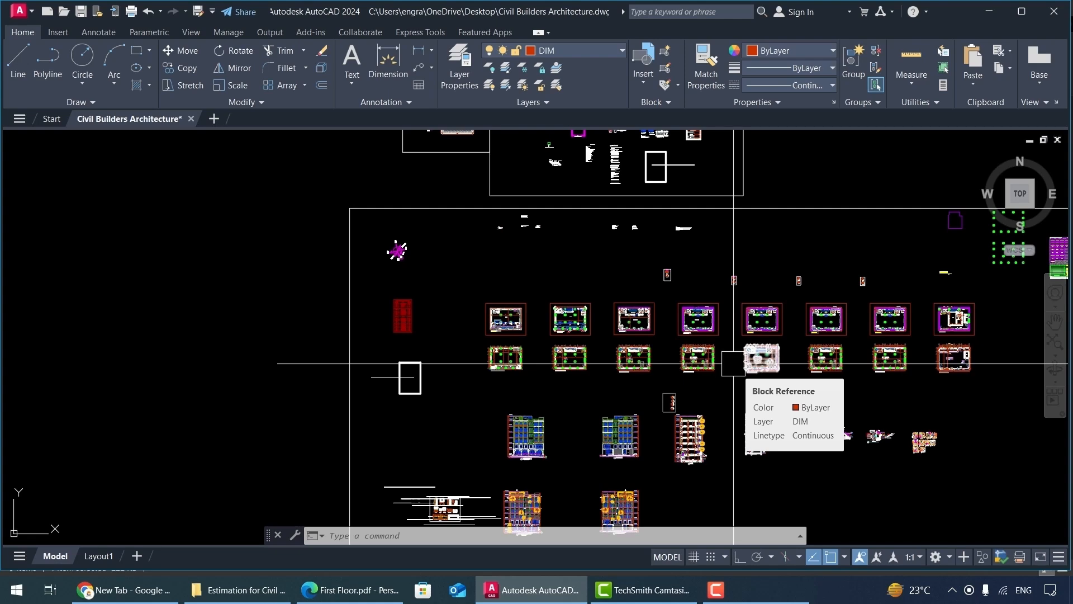
Dimension the thickness of the kitchen's side wall at the opening beside Bath-05 in the Office-201 floor plan.
{"action": "scroll", "coordinate": [615, 319], "scroll_direction": "up", "scroll_amount": 8}
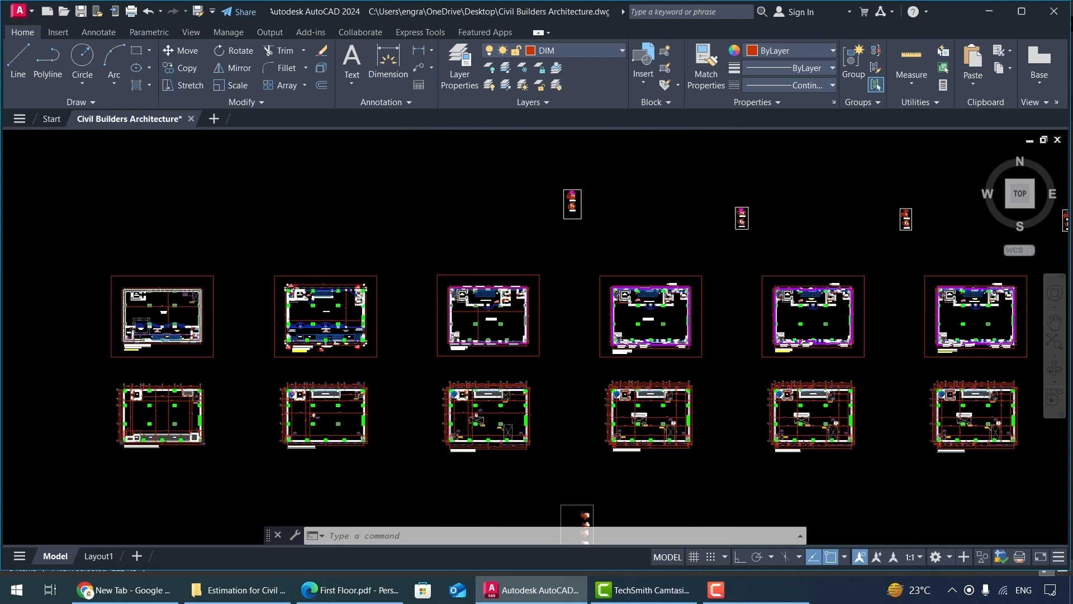
{"action": "scroll", "coordinate": [570, 314], "scroll_direction": "up", "scroll_amount": 2}
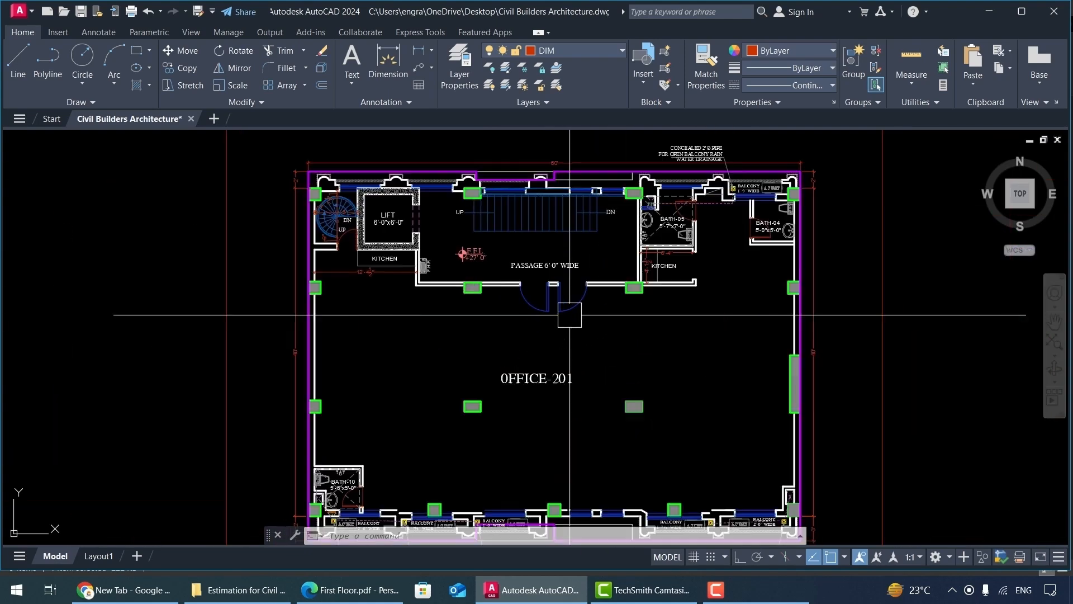
{"action": "scroll", "coordinate": [688, 282], "scroll_direction": "up", "scroll_amount": 2}
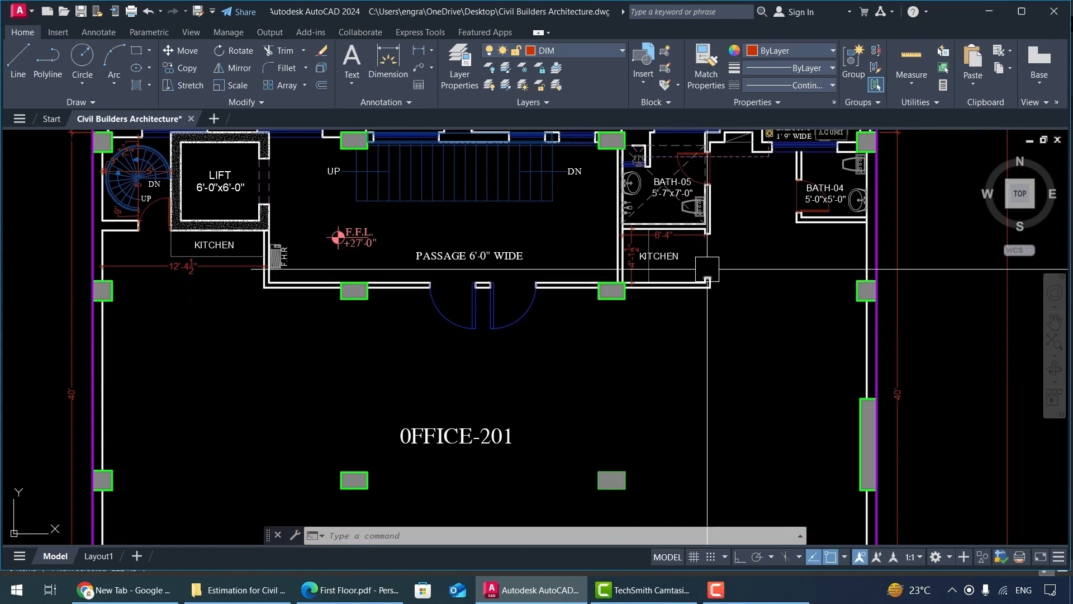
{"action": "scroll", "coordinate": [707, 269], "scroll_direction": "up", "scroll_amount": 3}
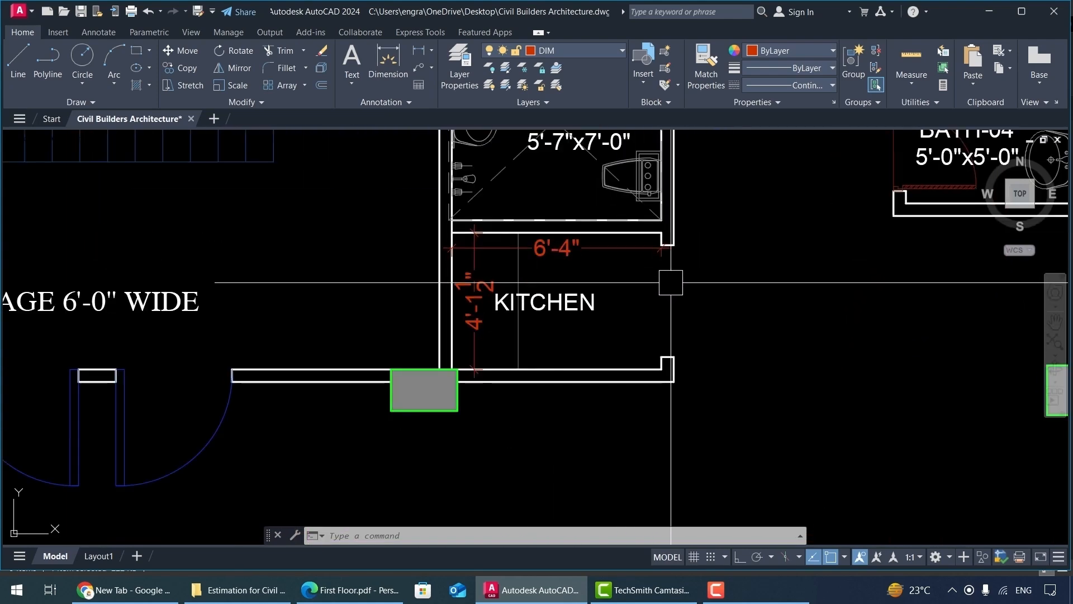
{"action": "type", "text": "dim"}
{"action": "key", "text": "Return"}
{"action": "scroll", "coordinate": [670, 268], "scroll_direction": "up", "scroll_amount": 3}
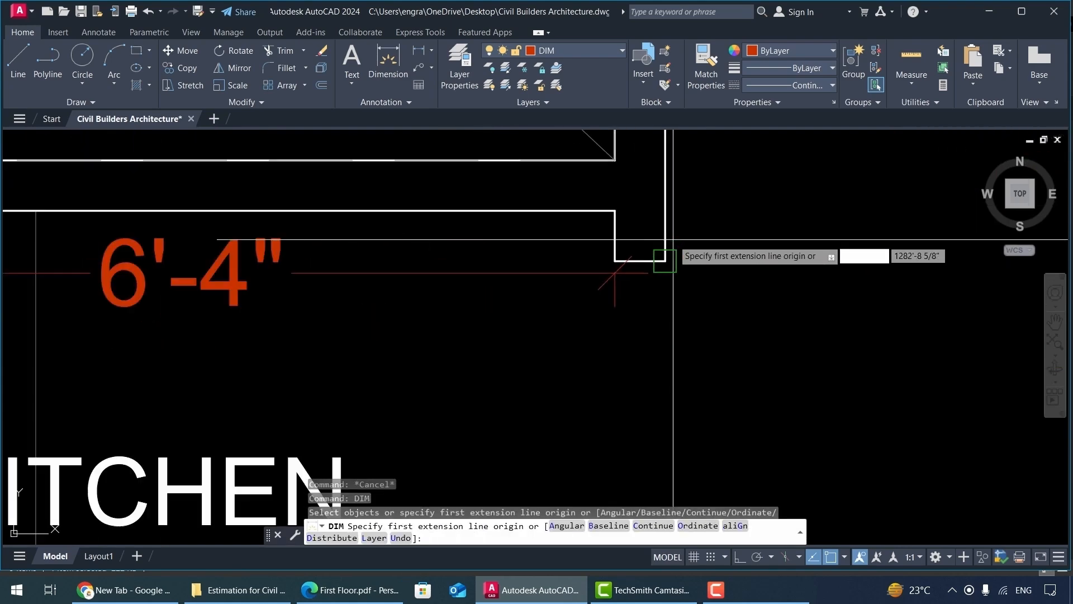
{"action": "left_click", "coordinate": [615, 261]}
{"action": "left_click", "coordinate": [666, 261]}
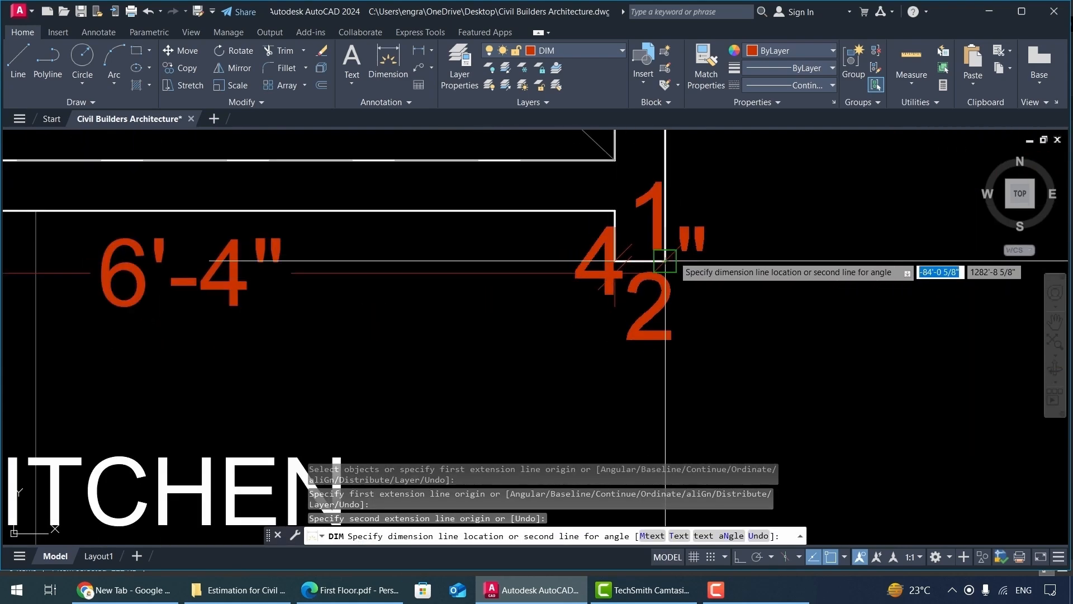
{"action": "scroll", "coordinate": [670, 260], "scroll_direction": "down", "scroll_amount": 3}
{"action": "key", "text": "Escape"}
{"action": "scroll", "coordinate": [698, 302], "scroll_direction": "down", "scroll_amount": 2}
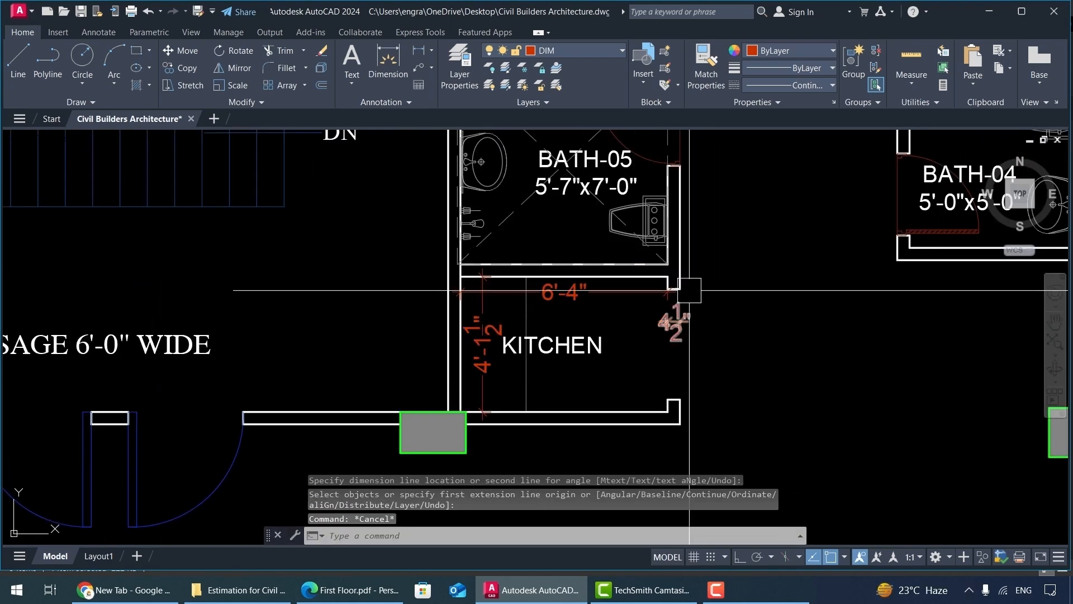
Dimension the thickness of the exterior wall just above the column on the east side of the Office-201 plan.
{"action": "scroll", "coordinate": [672, 292], "scroll_direction": "down", "scroll_amount": 5}
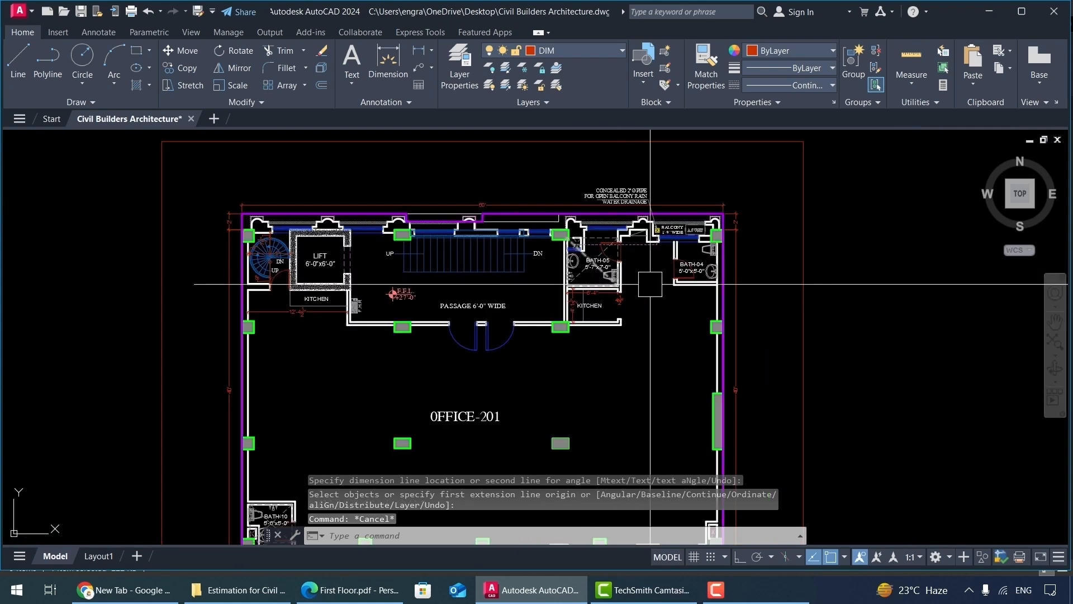
{"action": "key", "text": "Return"}
{"action": "scroll", "coordinate": [726, 319], "scroll_direction": "up", "scroll_amount": 8}
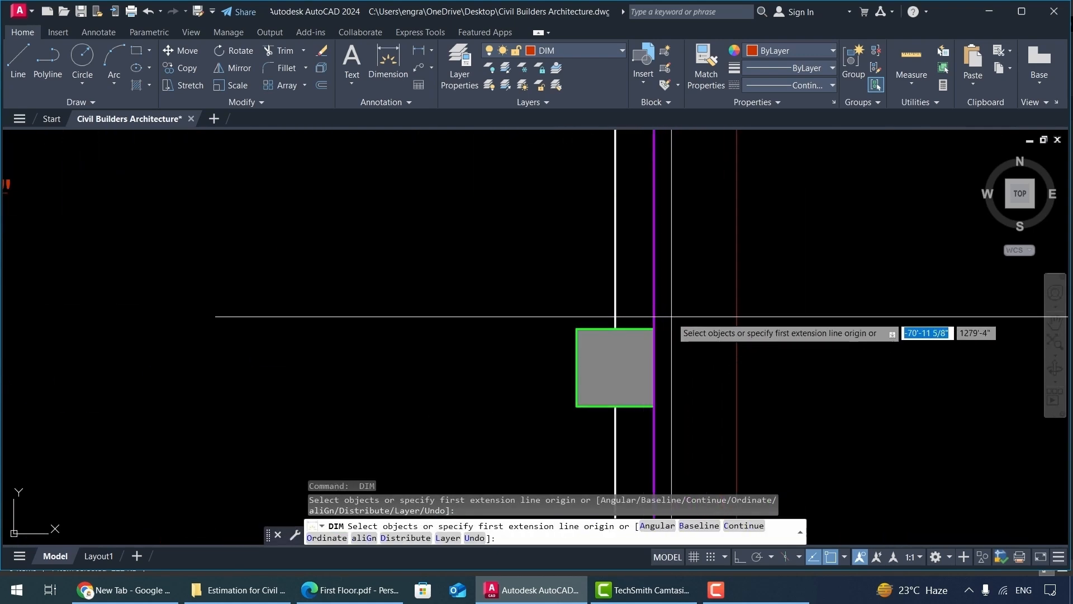
{"action": "left_click", "coordinate": [653, 329]}
{"action": "left_click", "coordinate": [615, 329]}
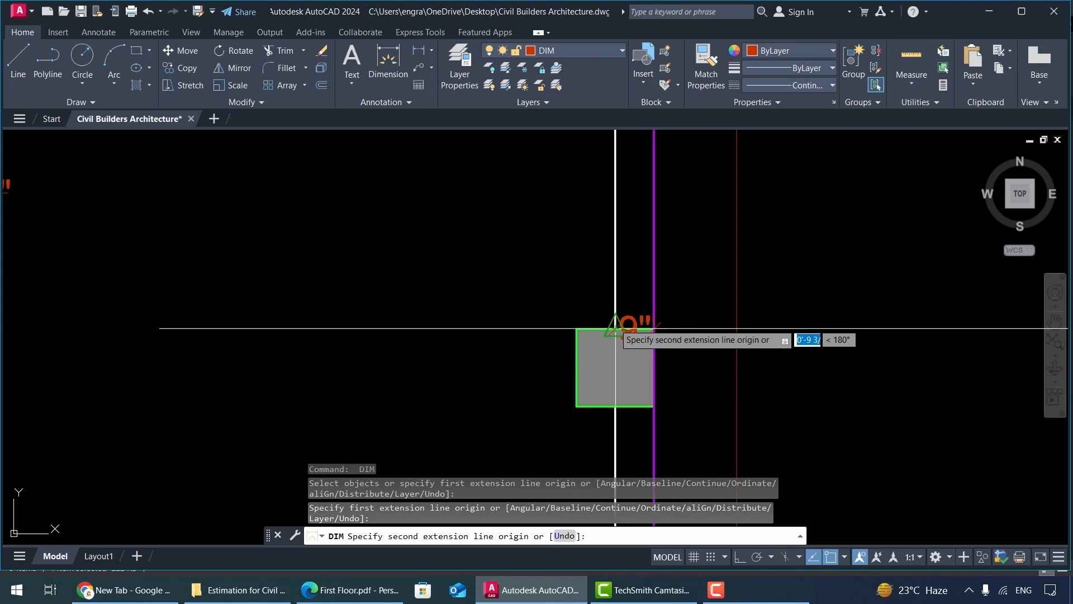
{"action": "left_click", "coordinate": [584, 264]}
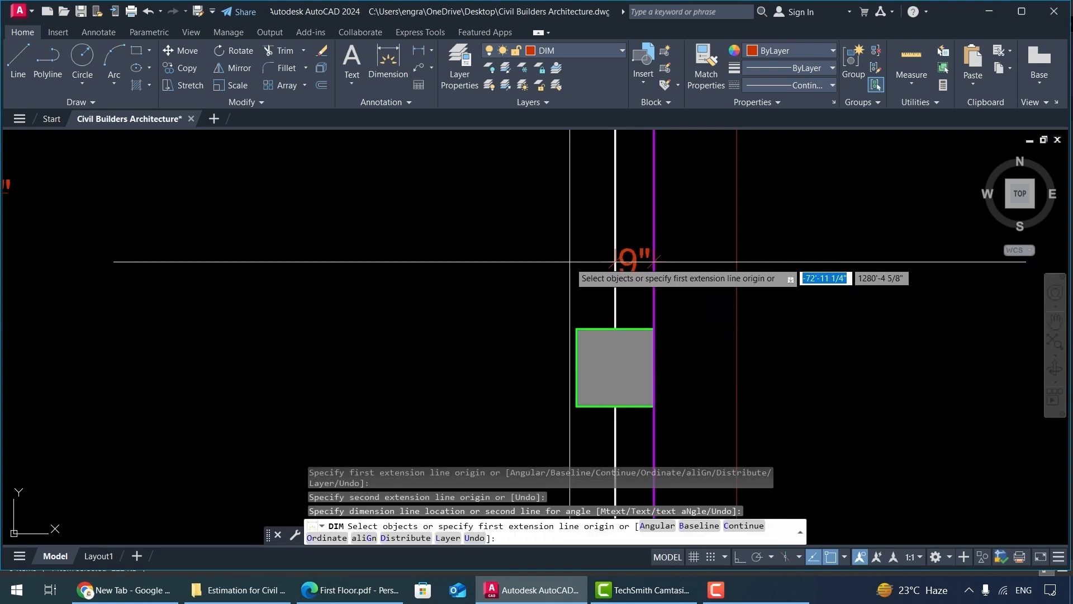
{"action": "key", "text": "Return"}
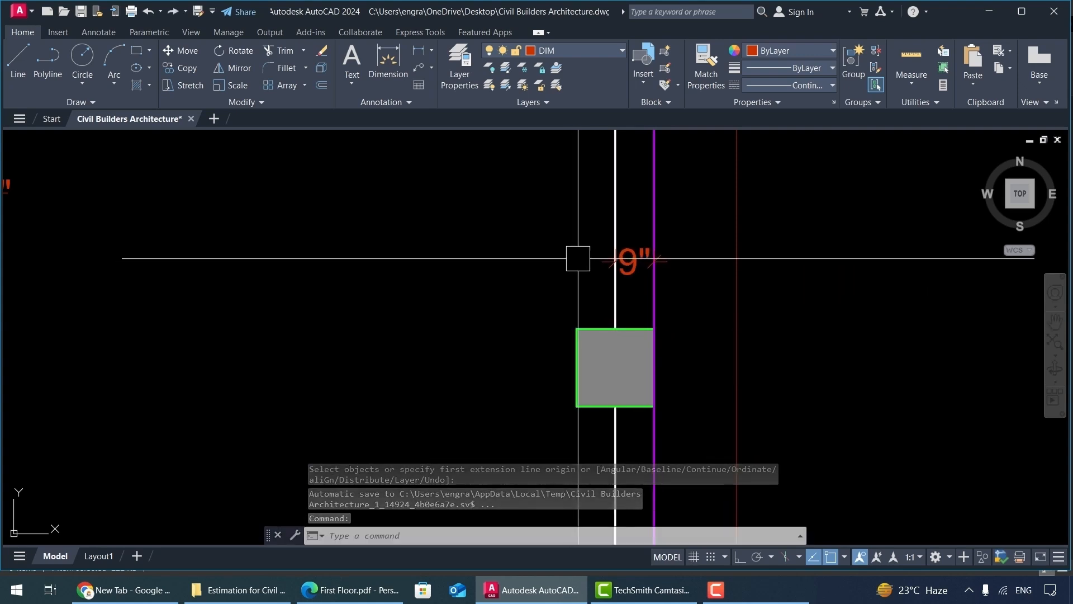
Examine the storey heights between the first and second floor levels in the building section.
{"action": "scroll", "coordinate": [583, 256], "scroll_direction": "down", "scroll_amount": 10}
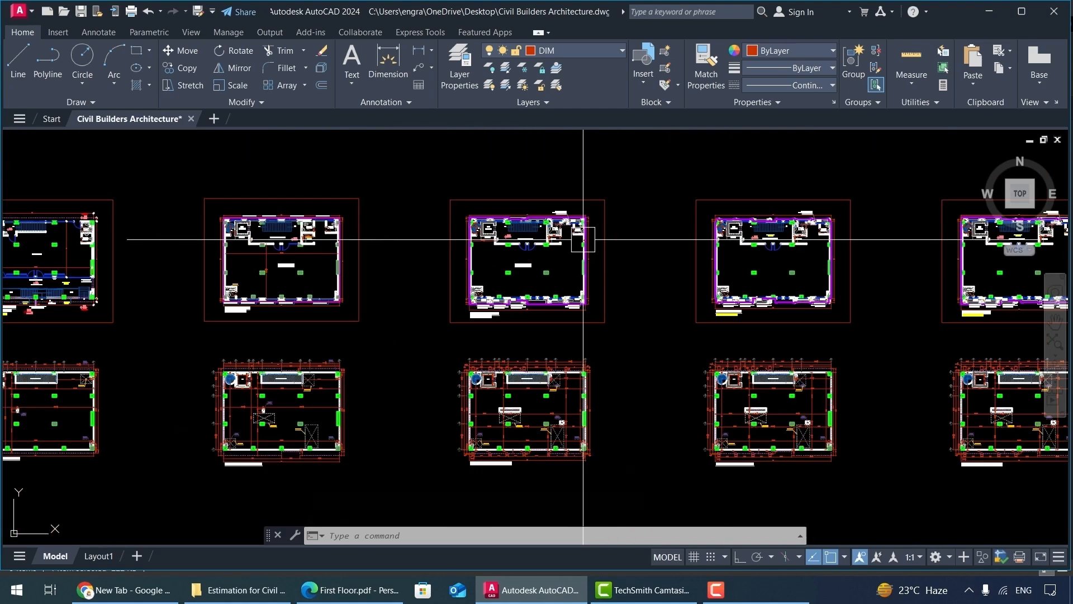
{"action": "scroll", "coordinate": [565, 336], "scroll_direction": "up", "scroll_amount": 10}
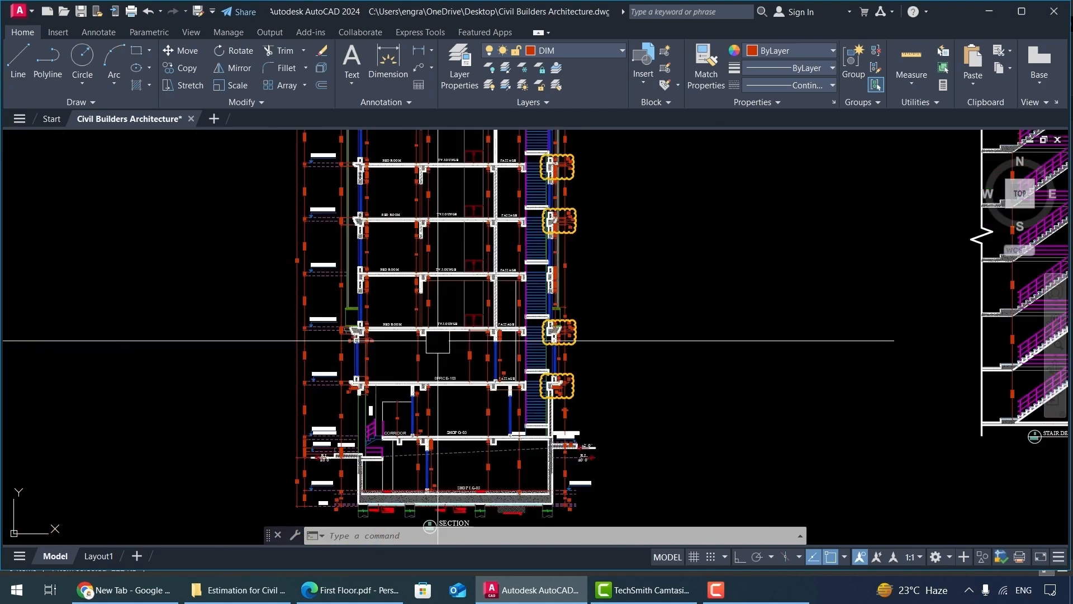
{"action": "scroll", "coordinate": [529, 366], "scroll_direction": "down", "scroll_amount": 3}
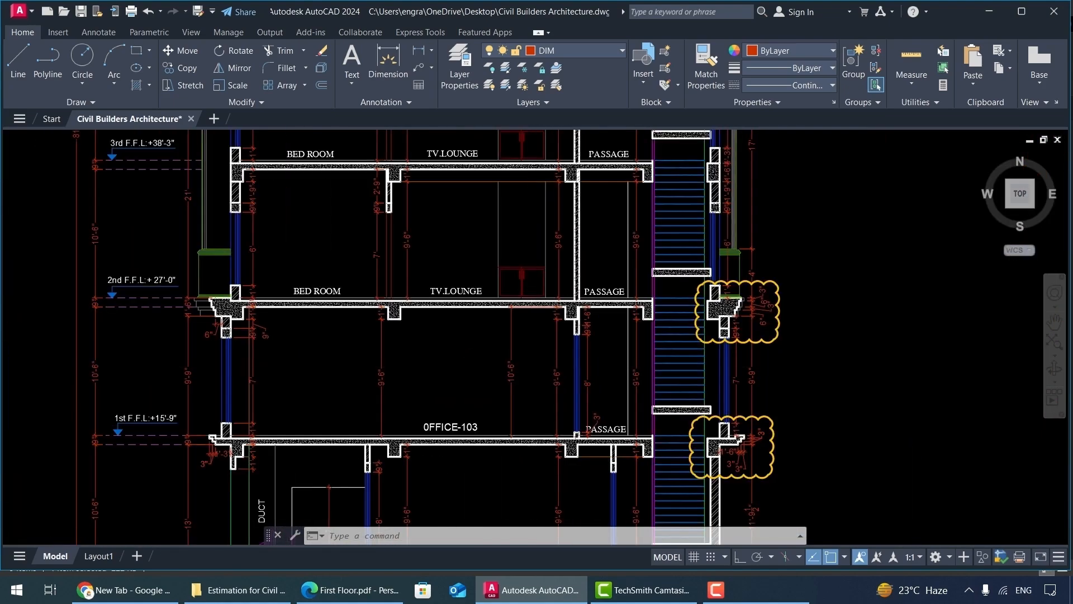
{"action": "scroll", "coordinate": [532, 372], "scroll_direction": "up", "scroll_amount": 3}
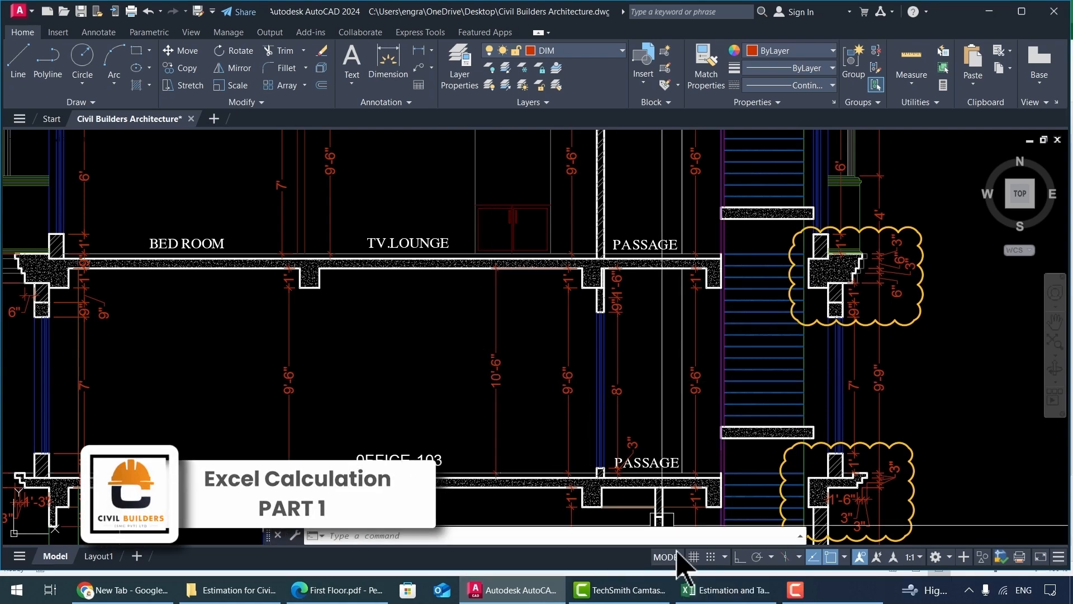
Switch to the Estimation and Take off workbook in Excel and enter width 0.75 ft and depth 10.5 ft for BR-9"-1F.
{"action": "left_click", "coordinate": [726, 590]}
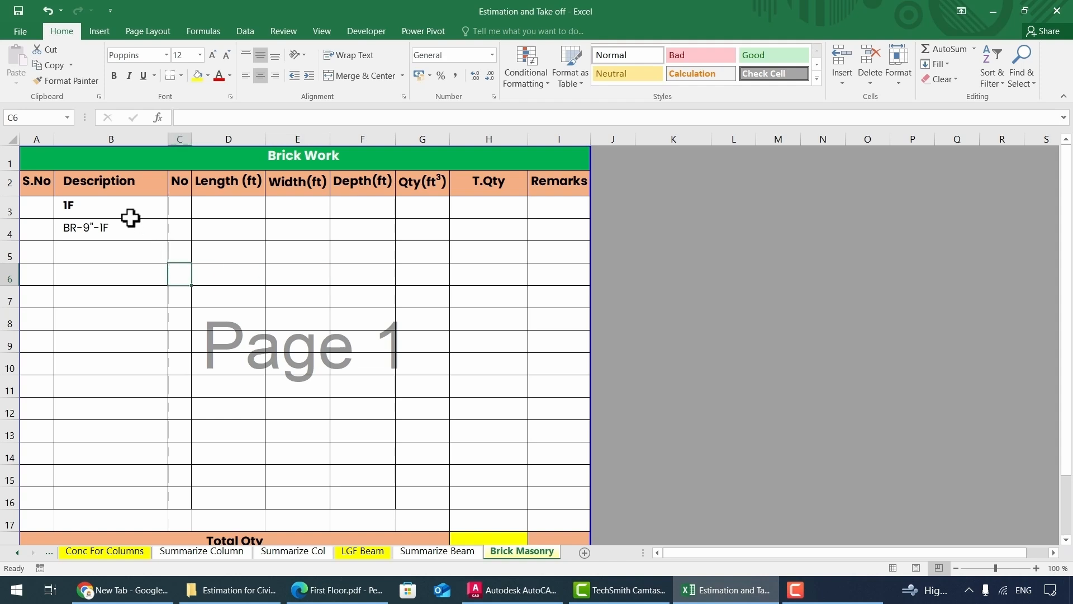
{"action": "left_click", "coordinate": [128, 217]}
{"action": "left_click", "coordinate": [119, 227]}
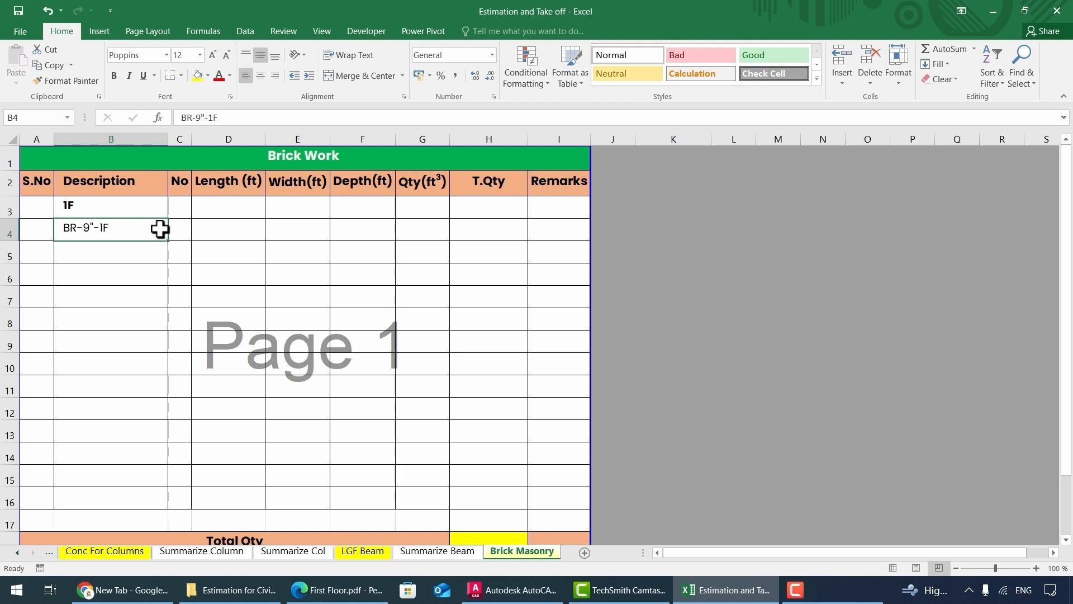
{"action": "left_click", "coordinate": [233, 223]}
{"action": "left_click", "coordinate": [293, 226]}
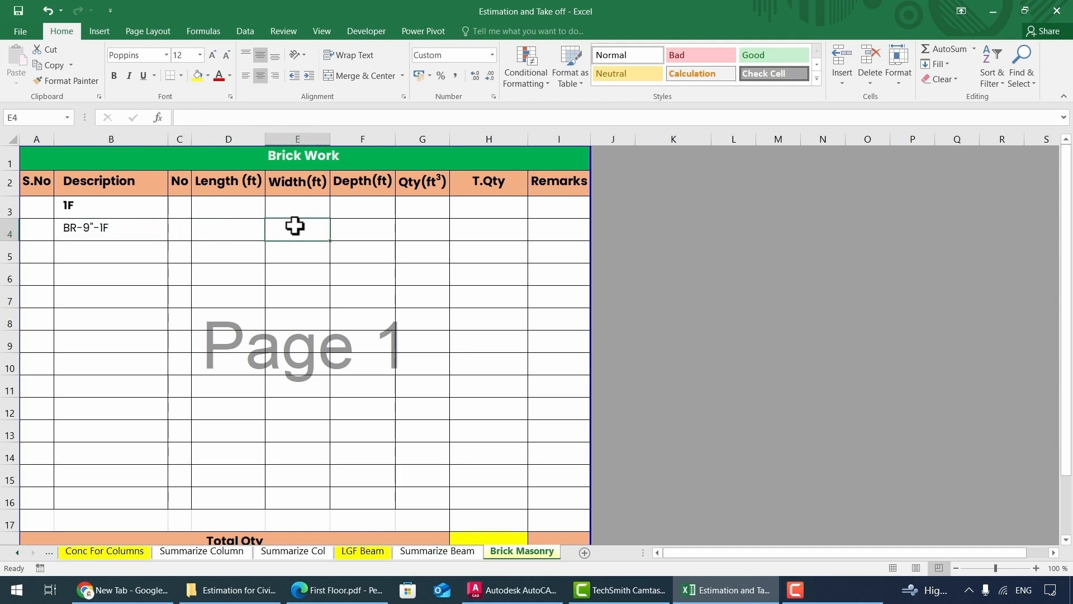
{"action": "type", "text": "0.75"}
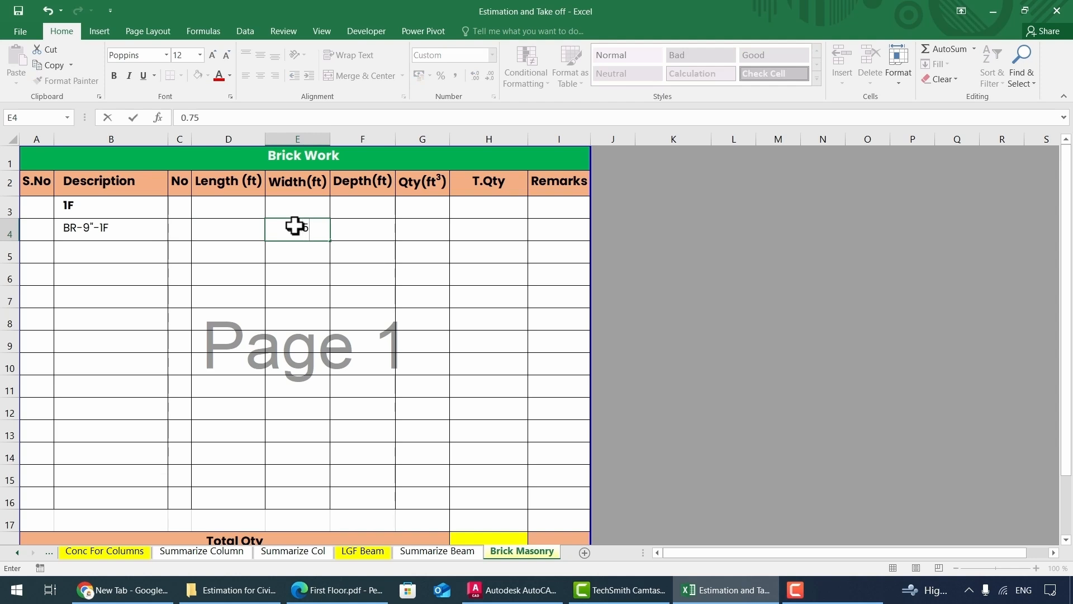
{"action": "key", "text": "Return"}
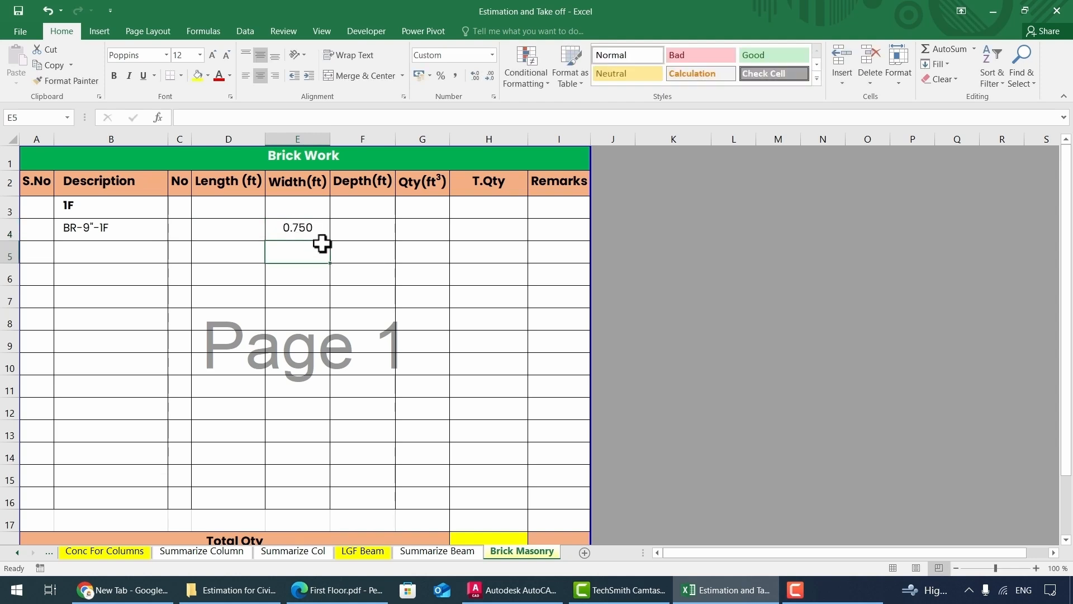
{"action": "left_click", "coordinate": [357, 225]}
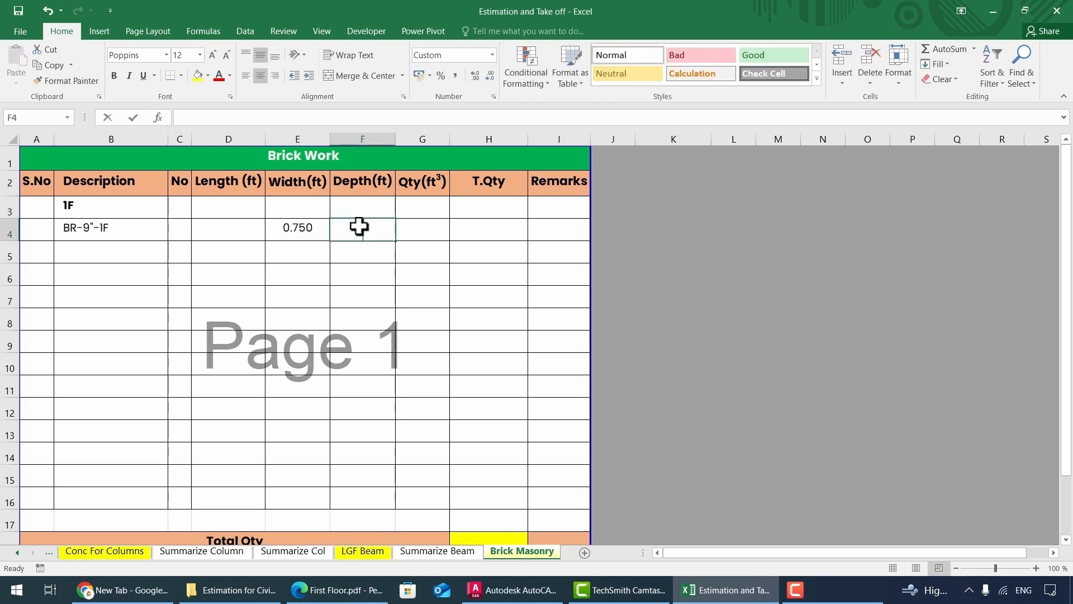
{"action": "type", "text": "10.5"}
{"action": "key", "text": "Return"}
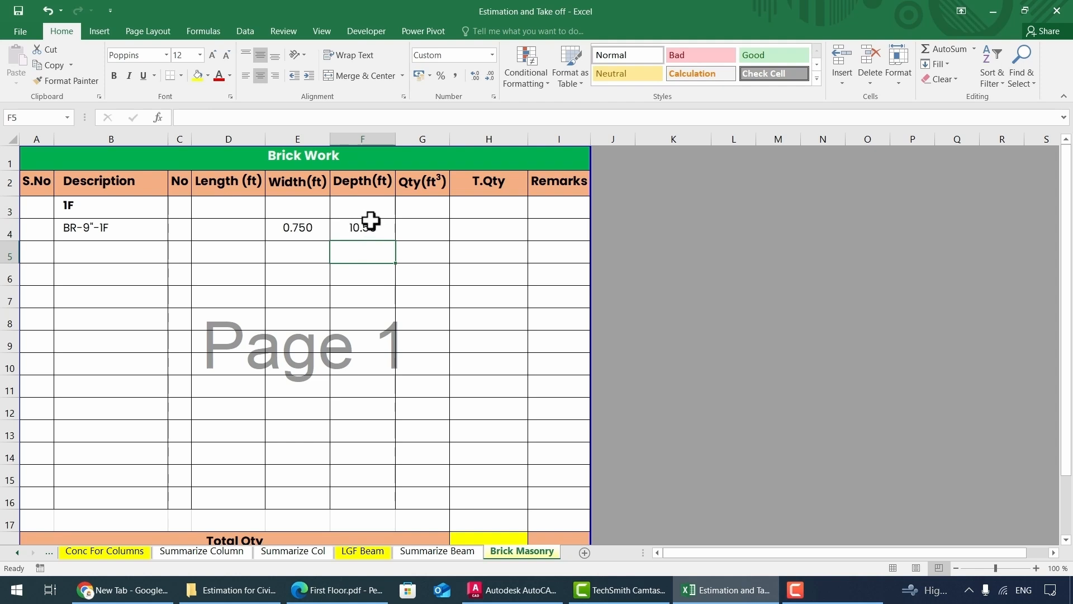
Switch to the First Floor PDF in Edge, tick both long exterior walls in ink and circle their 60' dimensions.
{"action": "left_click", "coordinate": [229, 225]}
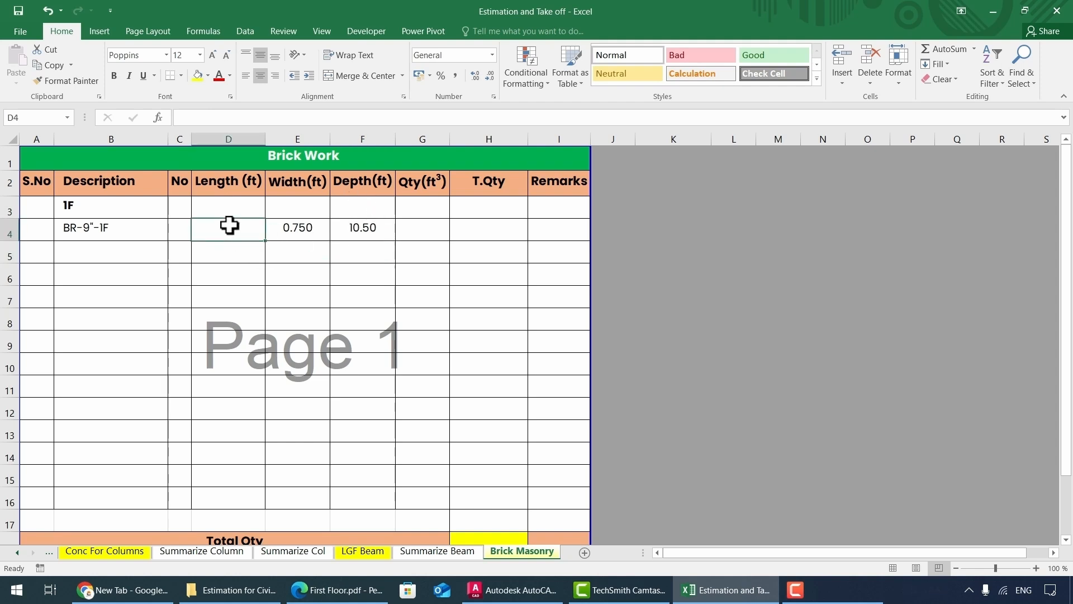
{"action": "key", "text": "alt+Tab"}
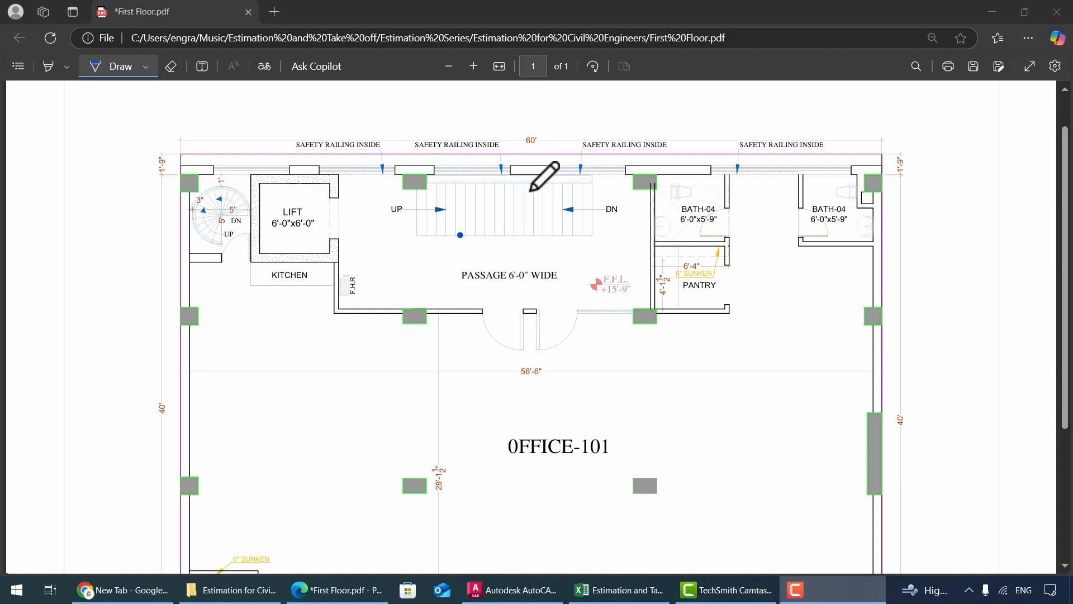
{"action": "left_click_drag", "start_coordinate": [526, 160], "coordinate": [535, 176]}
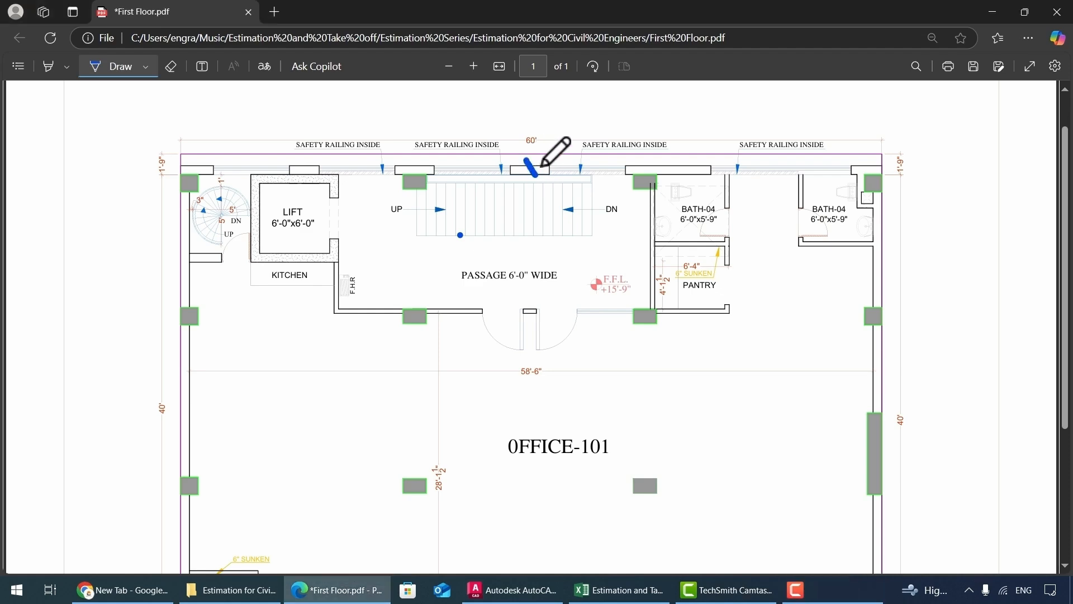
{"action": "scroll", "coordinate": [526, 162], "scroll_direction": "down", "scroll_amount": 4}
{"action": "mouse_move", "coordinate": [550, 429]}
{"action": "left_mouse_down"}
{"action": "mouse_move", "coordinate": [559, 443]}
{"action": "mouse_move", "coordinate": [606, 412]}
{"action": "left_mouse_up"}
{"action": "scroll", "coordinate": [441, 363], "scroll_direction": "up", "scroll_amount": 5}
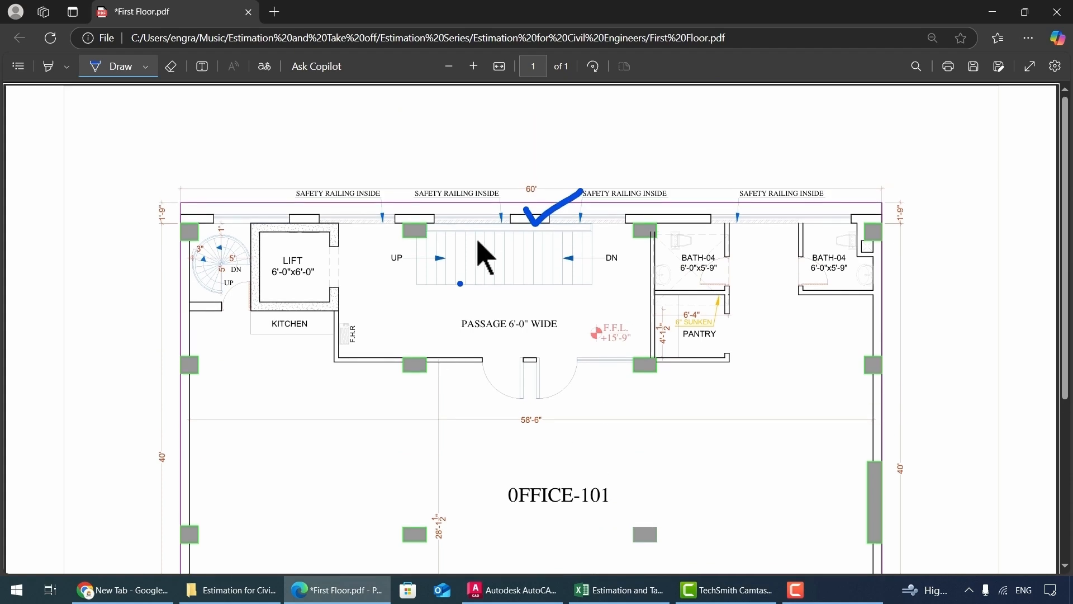
{"action": "mouse_move", "coordinate": [556, 169]}
{"action": "left_mouse_down"}
{"action": "mouse_move", "coordinate": [505, 193]}
{"action": "mouse_move", "coordinate": [565, 173]}
{"action": "left_mouse_up"}
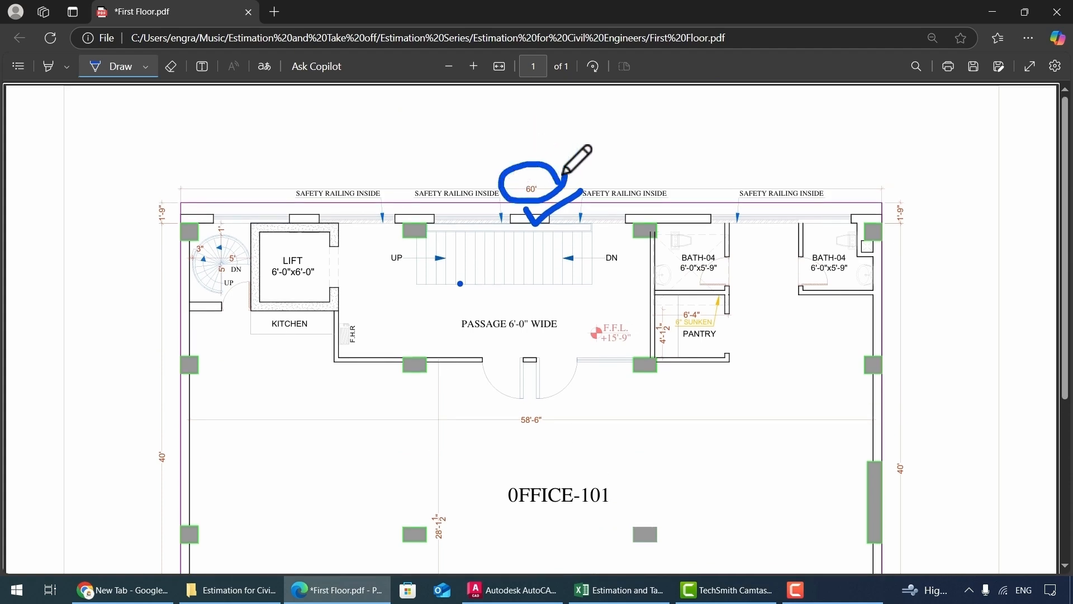
{"action": "scroll", "coordinate": [577, 281], "scroll_direction": "down", "scroll_amount": 5}
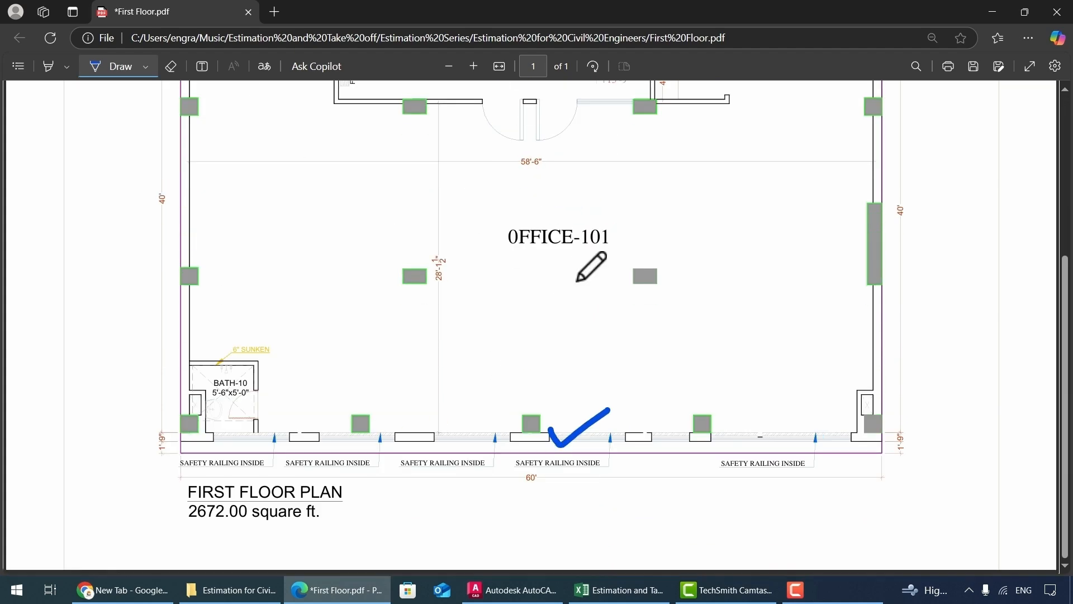
{"action": "mouse_move", "coordinate": [553, 484]}
{"action": "left_mouse_down"}
{"action": "mouse_move", "coordinate": [509, 478]}
{"action": "mouse_move", "coordinate": [555, 482]}
{"action": "left_mouse_up"}
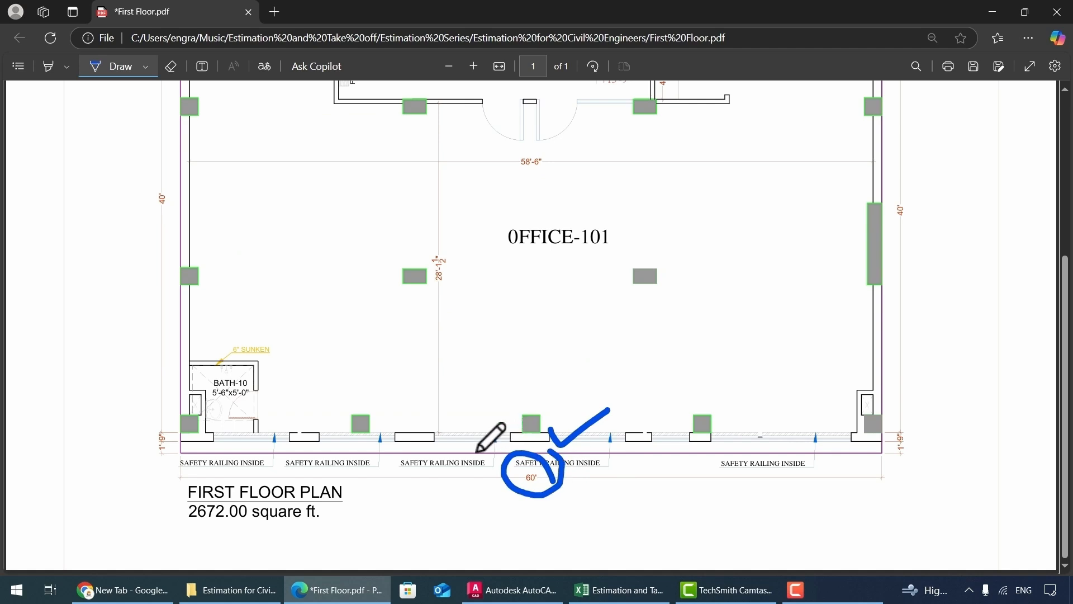
Add ink ticks at four window openings along the exterior wall beside the lift, stairs and baths.
{"action": "scroll", "coordinate": [476, 451], "scroll_direction": "up", "scroll_amount": 4}
{"action": "left_click_drag", "start_coordinate": [244, 161], "coordinate": [286, 145]}
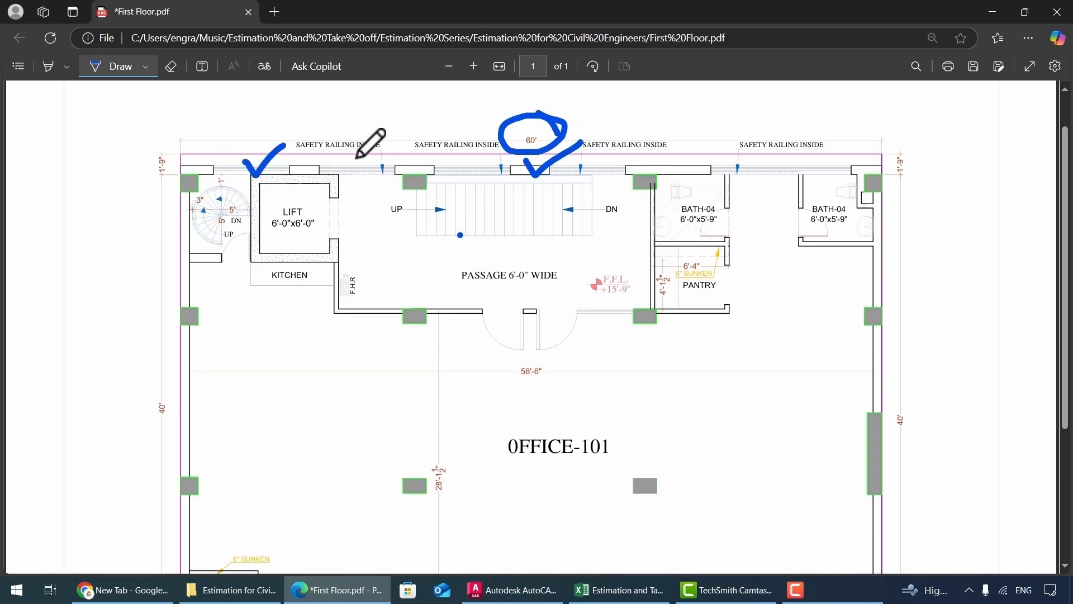
{"action": "mouse_move", "coordinate": [357, 159]}
{"action": "left_mouse_down"}
{"action": "mouse_move", "coordinate": [412, 139]}
{"action": "mouse_move", "coordinate": [493, 133]}
{"action": "left_mouse_up"}
{"action": "mouse_move", "coordinate": [738, 165]}
{"action": "left_mouse_down"}
{"action": "mouse_move", "coordinate": [750, 172]}
{"action": "mouse_move", "coordinate": [762, 132]}
{"action": "left_mouse_up"}
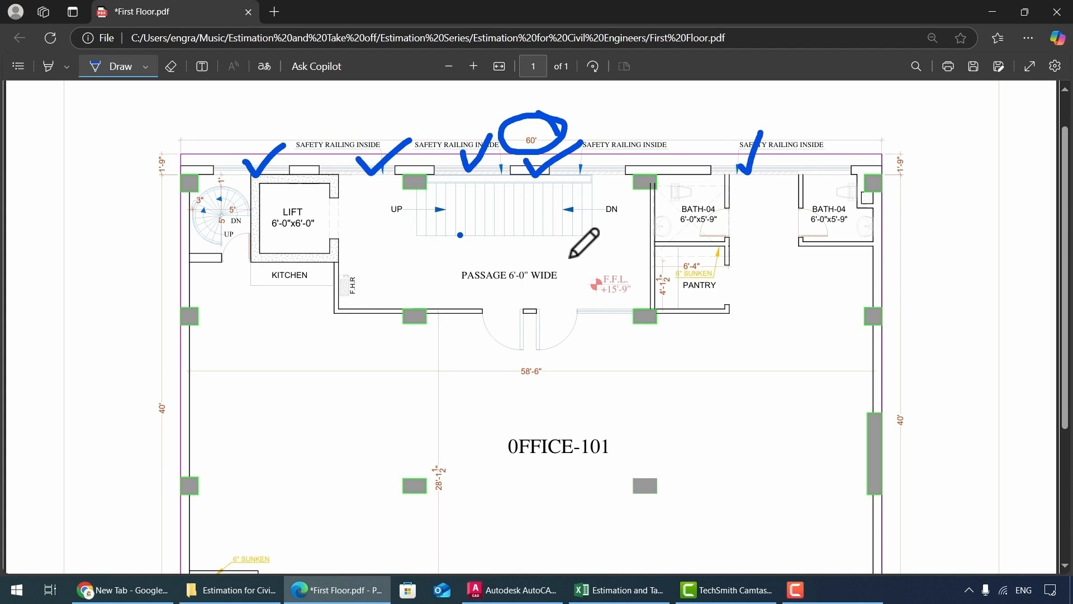
Return to the Excel workbook and set the length of the BR-9"-1F brick wall to 60 ft.
{"action": "left_click", "coordinate": [619, 590]}
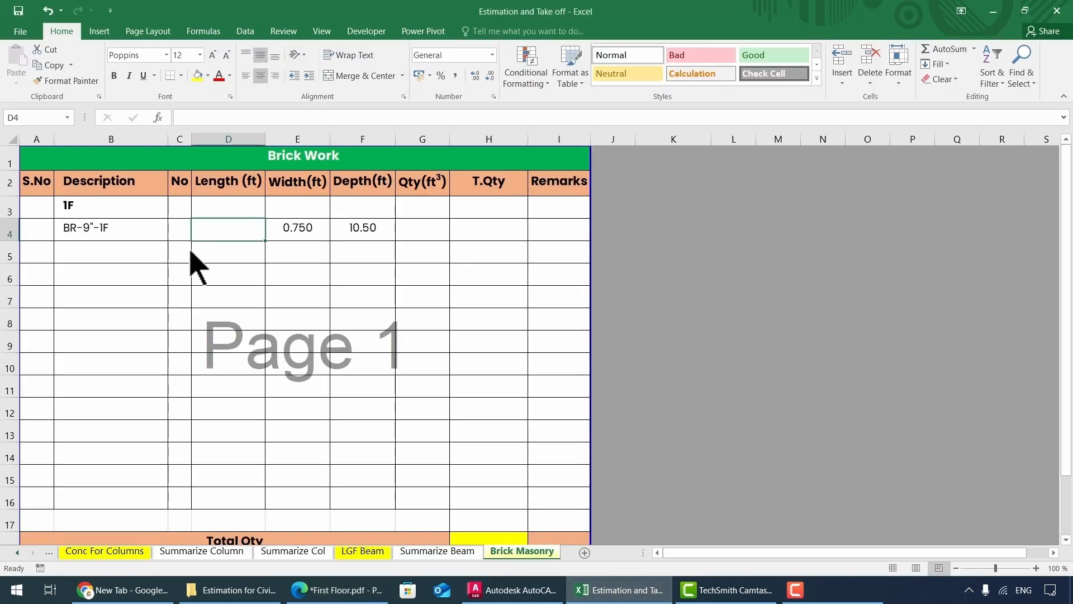
{"action": "double_click", "coordinate": [229, 229]}
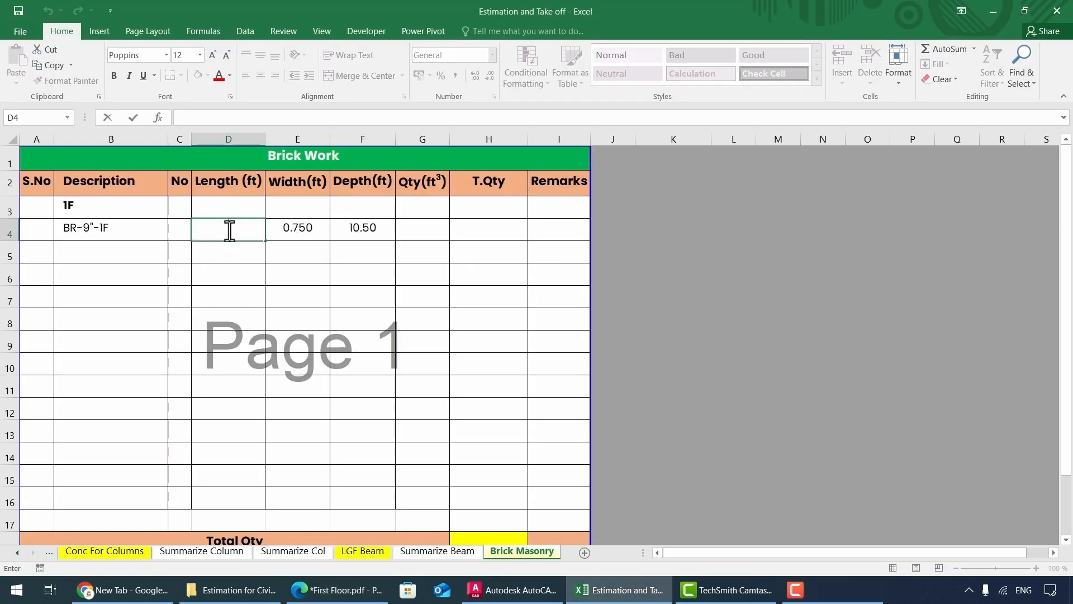
{"action": "type", "text": "6"}
{"action": "key", "text": "Return"}
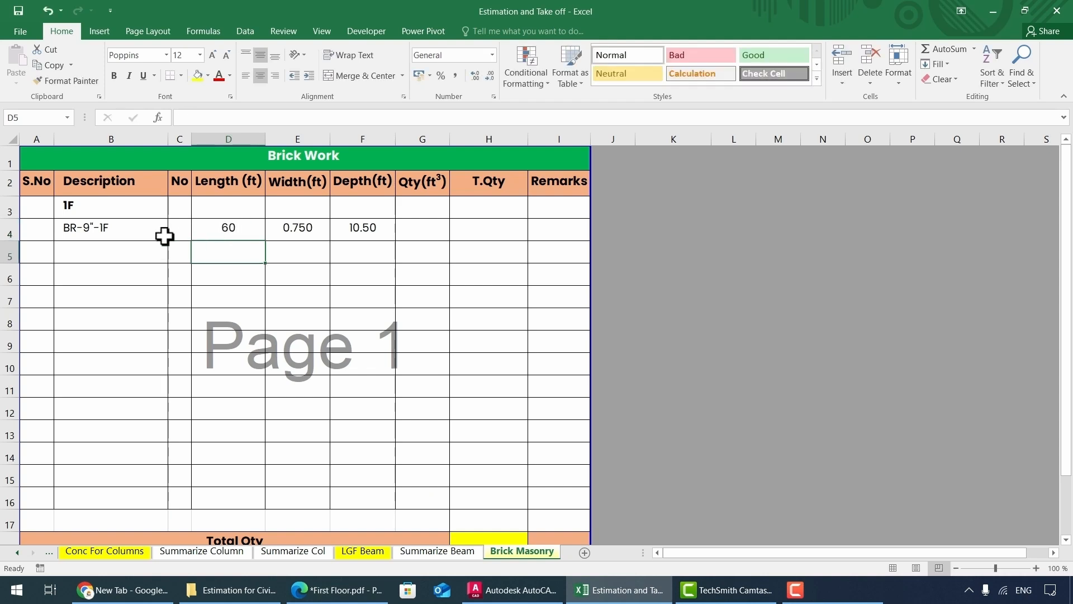
Enter the second brick wall in row 5 with length 60 ft, width 0.750 ft and depth 10.50 ft.
{"action": "type", "text": "60"}
{"action": "key", "text": "Tab"}
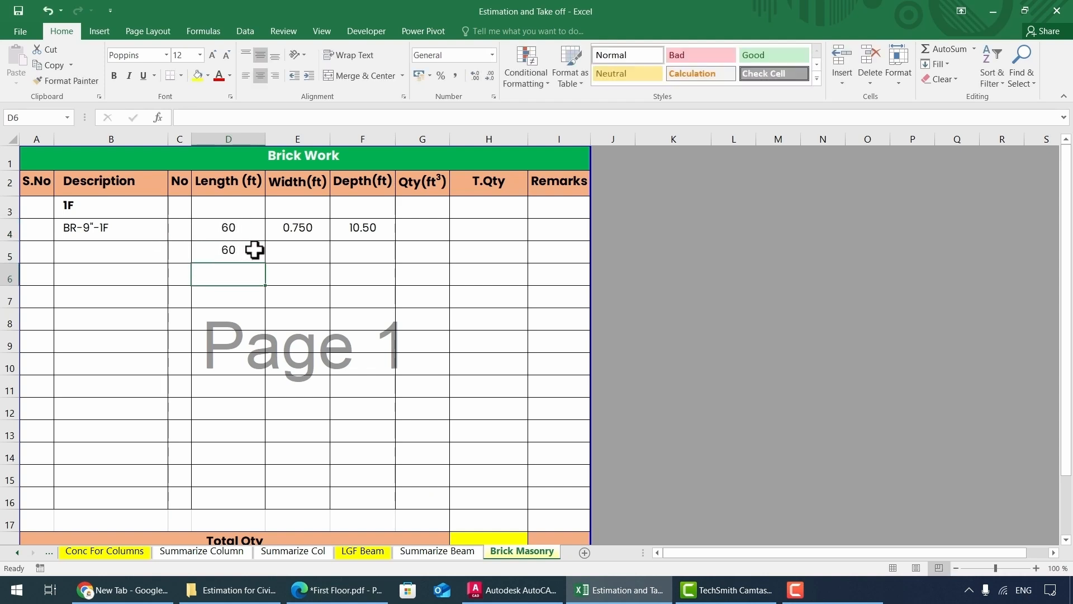
{"action": "type", "text": "0.750"}
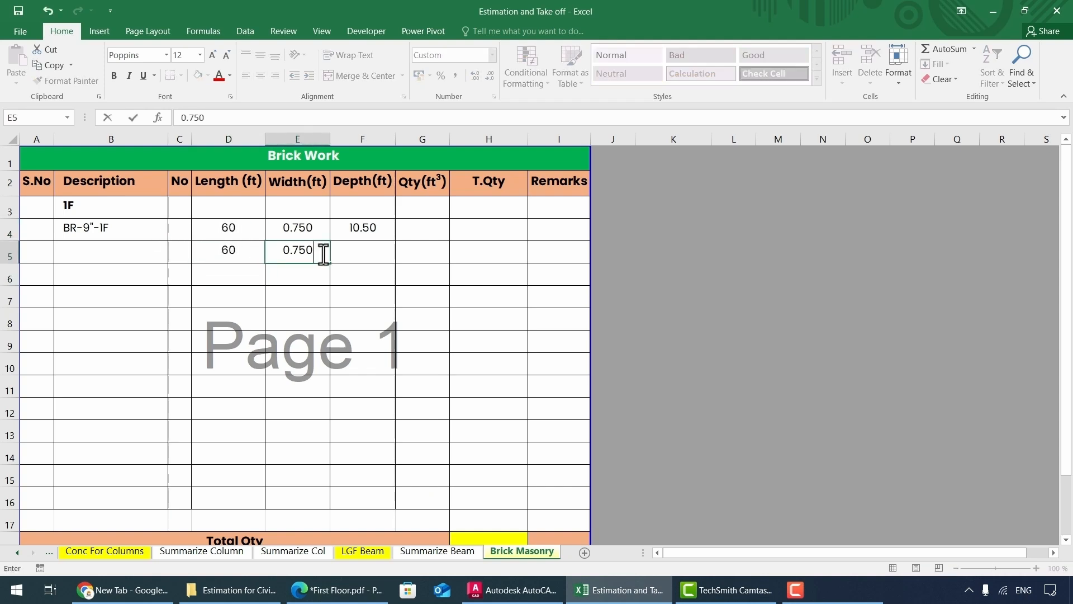
{"action": "key", "text": "Tab"}
{"action": "type", "text": "10."}
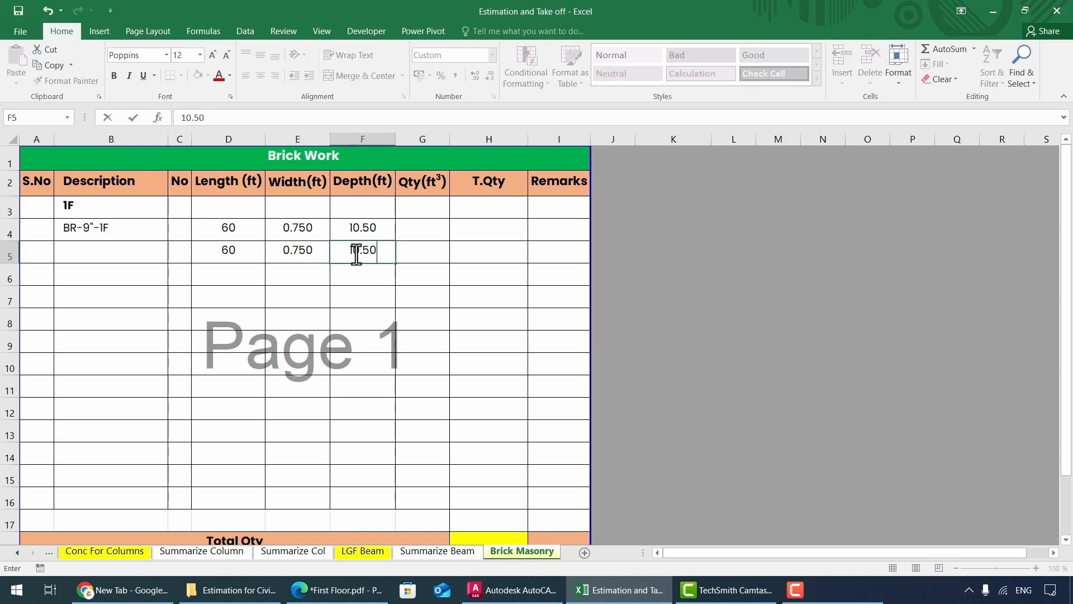
{"action": "key", "text": "Return"}
Calculate the first wall's Qty in G4 as length times width times depth with =D4*E4*F4.
{"action": "left_click", "coordinate": [412, 230]}
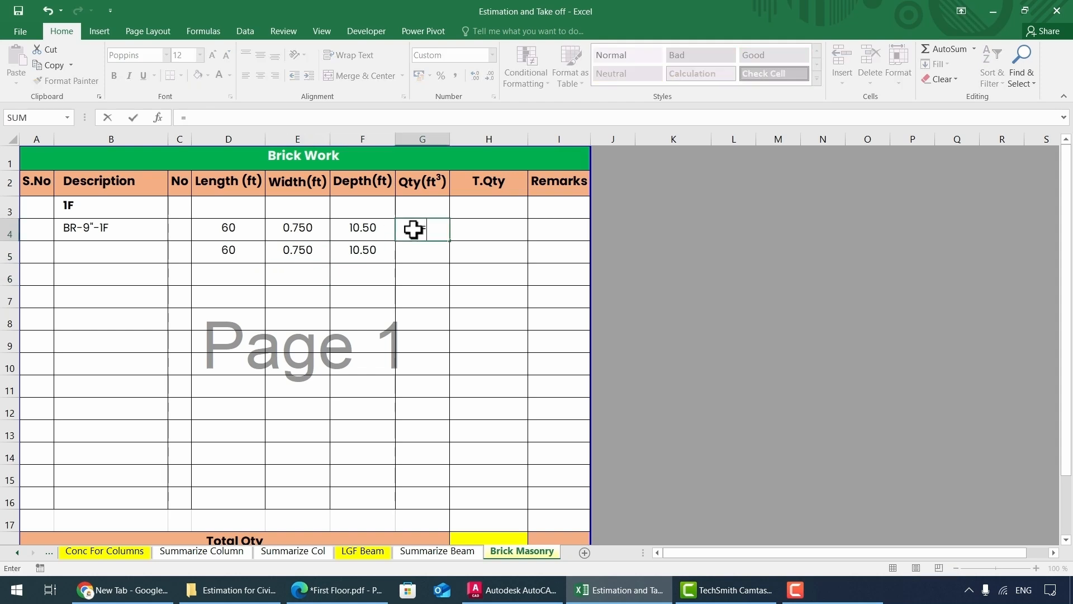
{"action": "left_click", "coordinate": [223, 227]}
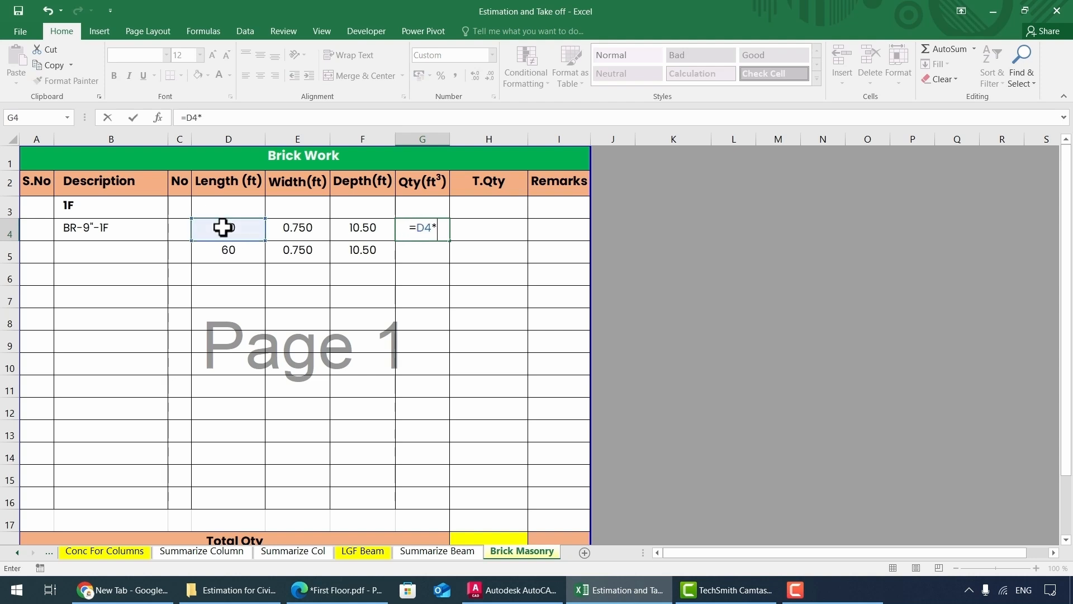
{"action": "type", "text": "*"}
{"action": "left_click", "coordinate": [293, 227]}
{"action": "type", "text": "*"}
{"action": "left_click", "coordinate": [356, 224]}
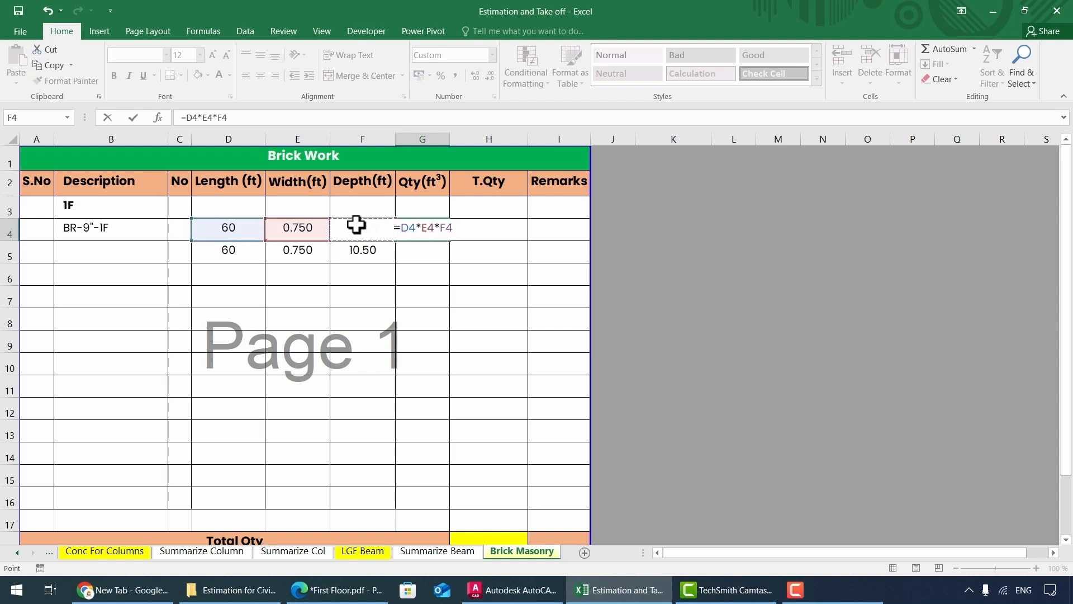
{"action": "key", "text": "Return"}
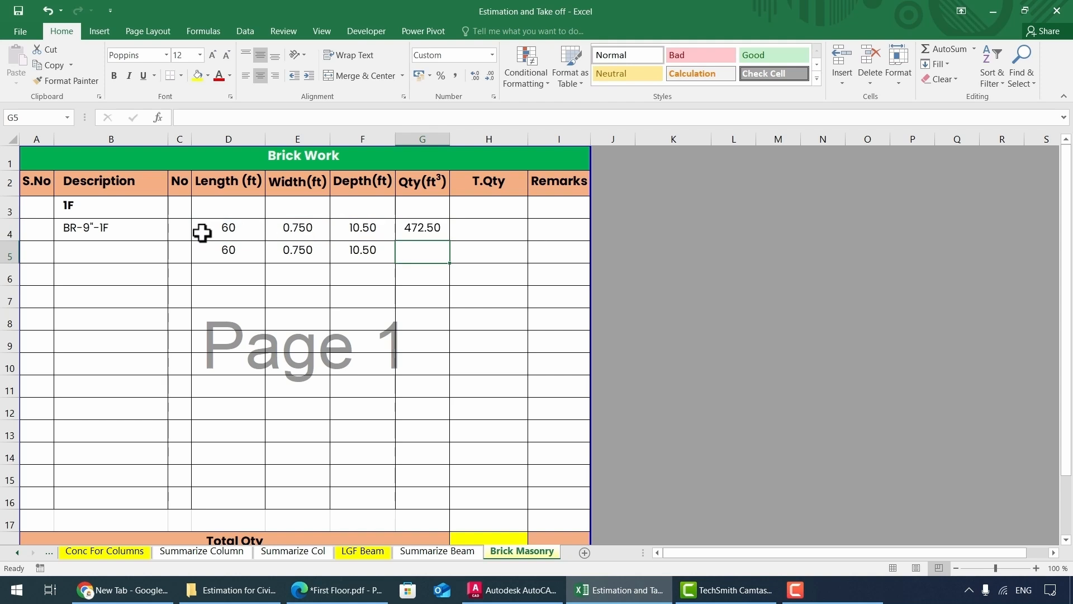
Set No to 1 for both 60 ft walls in rows 4 and 5.
{"action": "left_click", "coordinate": [180, 250]}
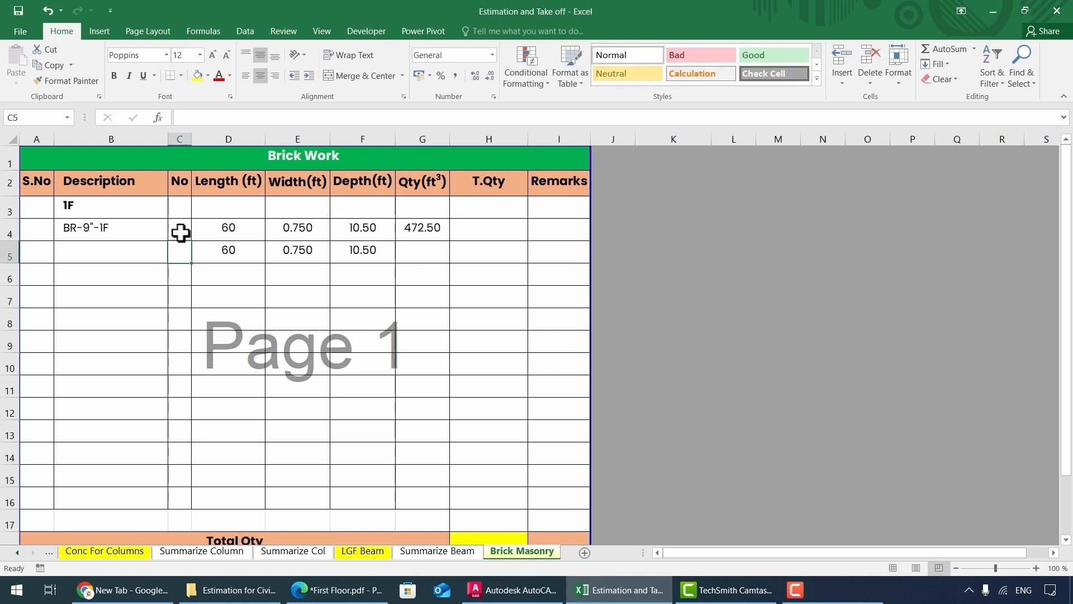
{"action": "type", "text": "1"}
{"action": "key", "text": "Return"}
Calculate the first wall's T.Qty in H4 as number times quantity with =C4*G4.
{"action": "left_click", "coordinate": [468, 234]}
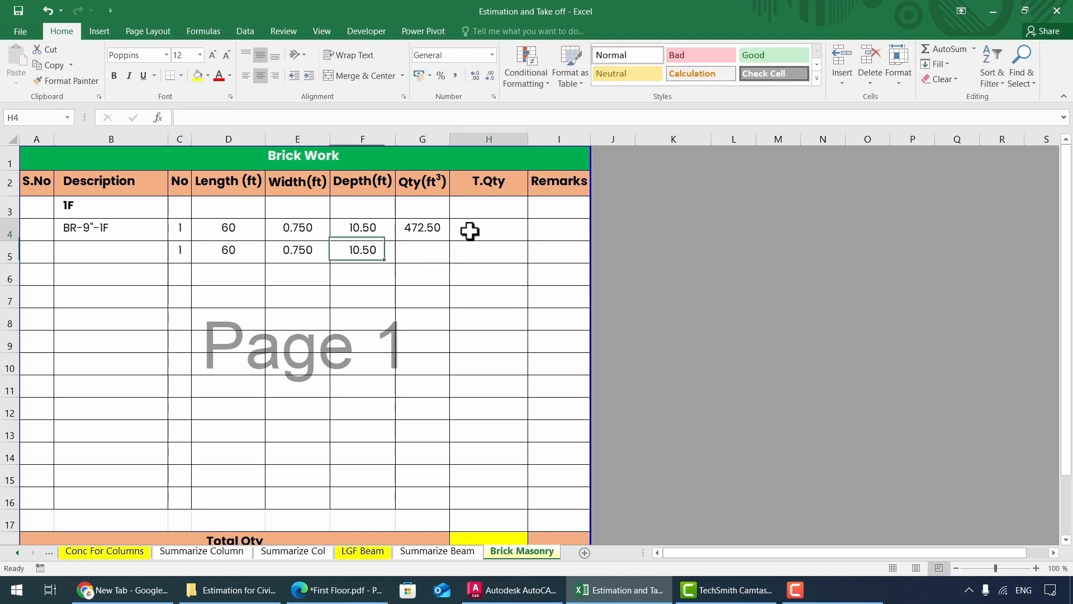
{"action": "type", "text": "="}
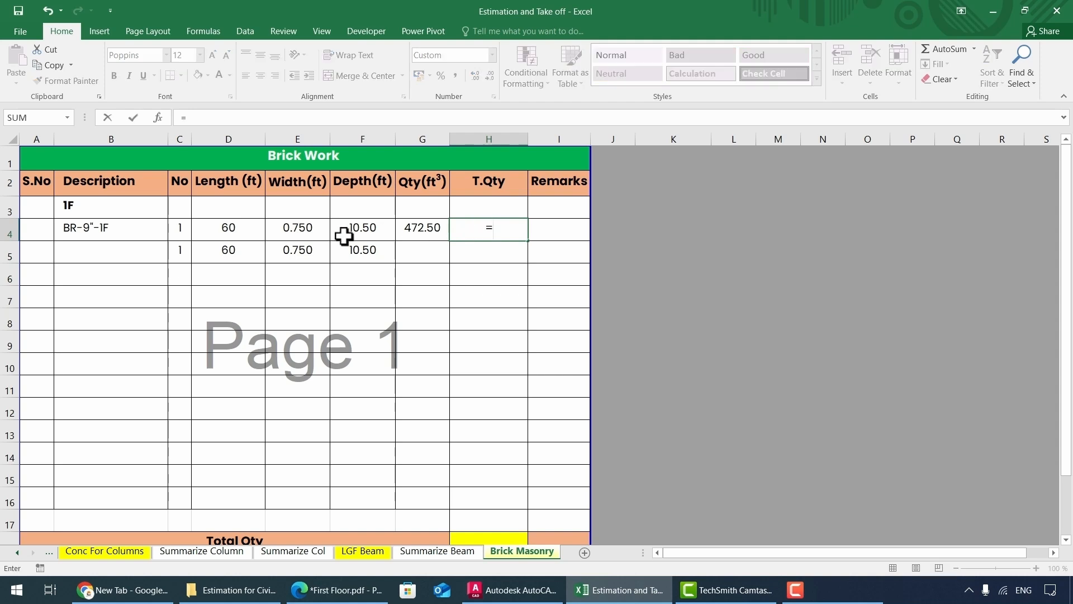
{"action": "left_click", "coordinate": [176, 233]}
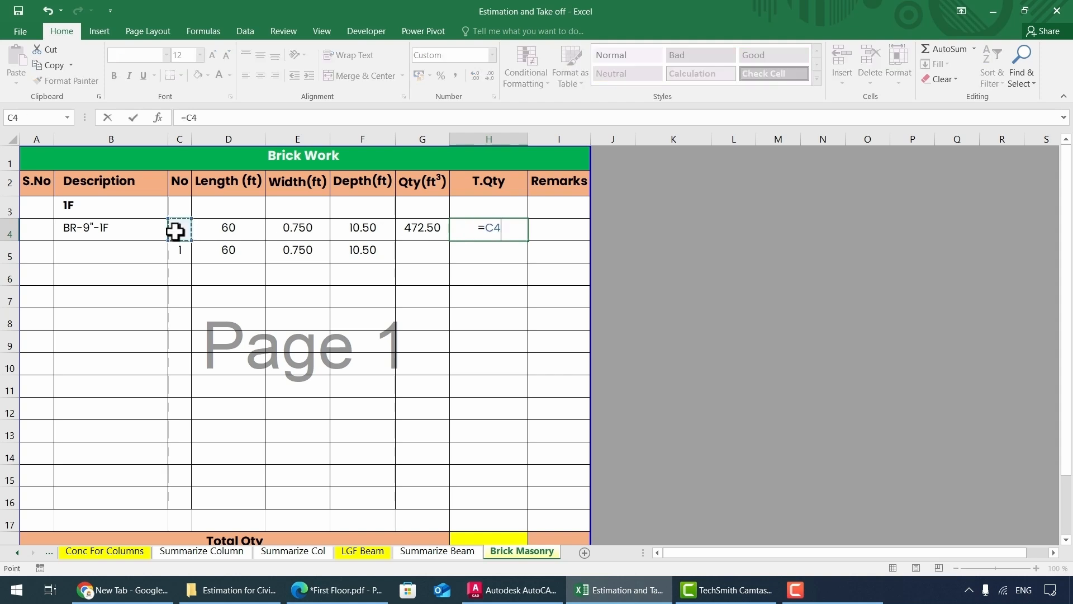
{"action": "type", "text": "*"}
{"action": "left_click", "coordinate": [419, 226]}
{"action": "key", "text": "Return"}
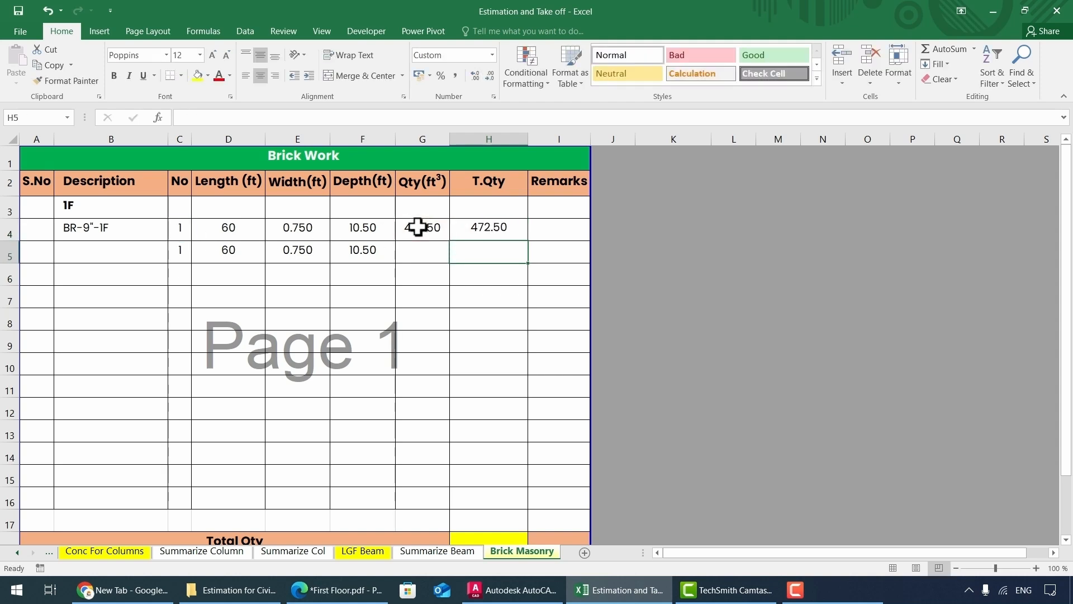
Fill the T.Qty and Qty formulas from row 4 down to the second wall in row 5.
{"action": "left_click", "coordinate": [523, 228]}
{"action": "left_click_drag", "start_coordinate": [527, 241], "coordinate": [523, 268]}
{"action": "left_click", "coordinate": [435, 236]}
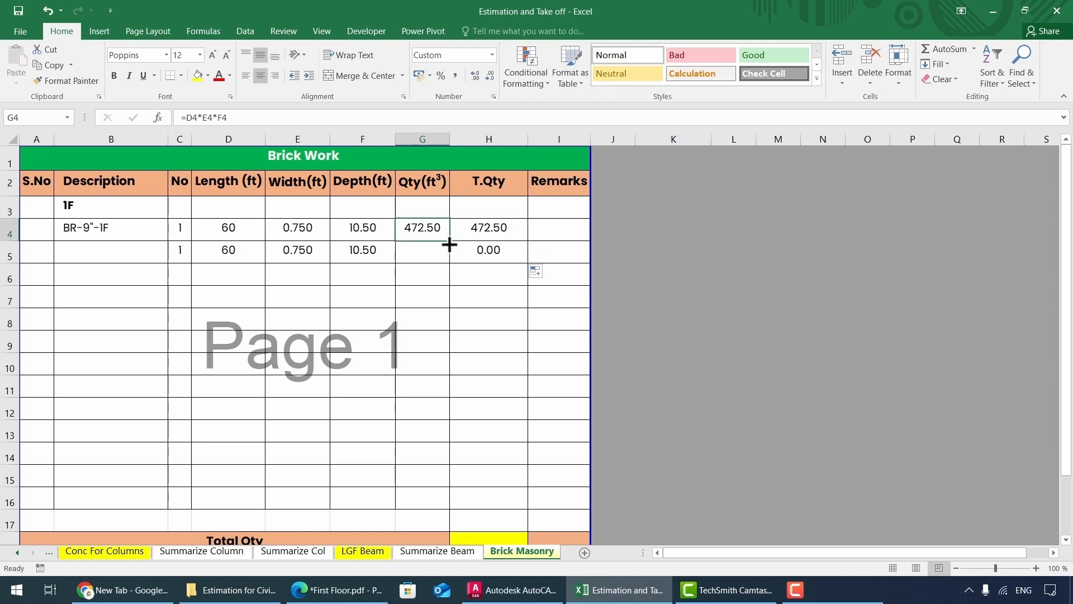
{"action": "left_click_drag", "start_coordinate": [450, 244], "coordinate": [445, 260]}
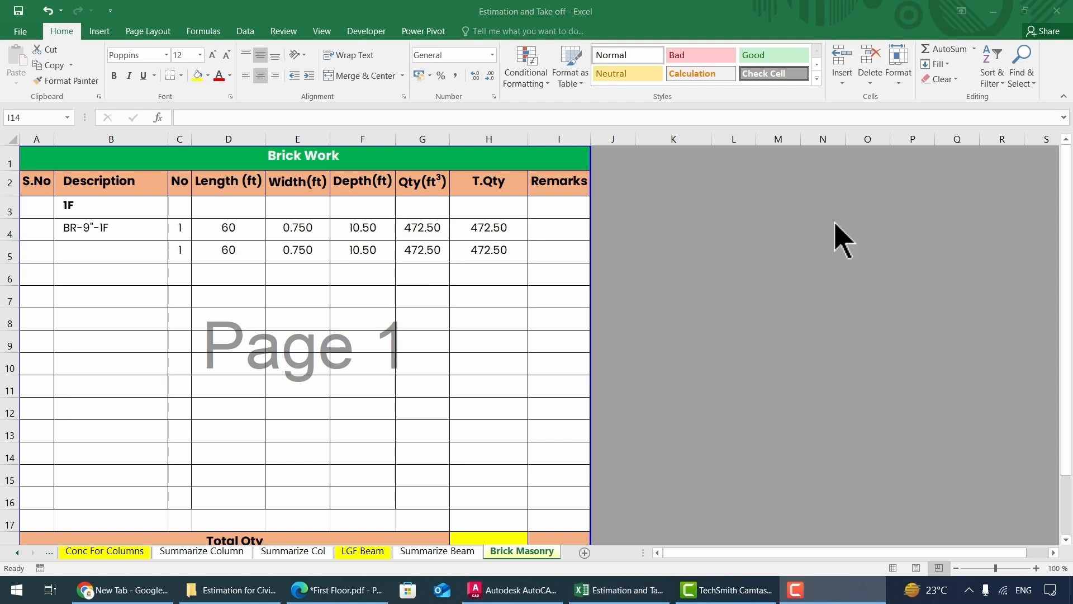
Switch to the First Floor PDF in Edge and tick both 40' side walls beside OFFICE-101 in ink.
{"action": "left_click", "coordinate": [367, 592]}
{"action": "left_click", "coordinate": [112, 67]}
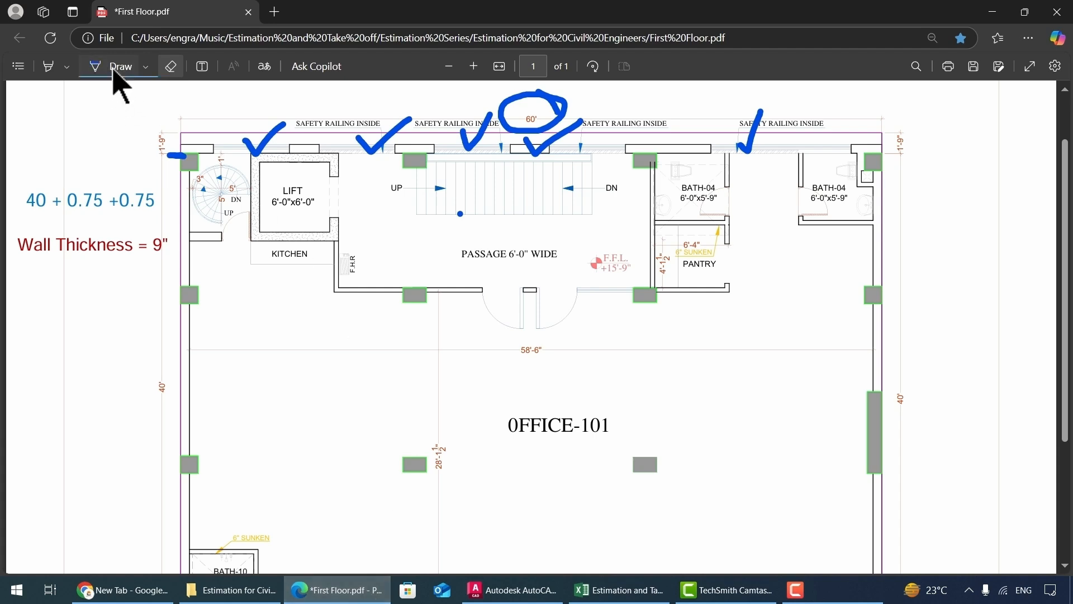
{"action": "scroll", "coordinate": [221, 347], "scroll_direction": "down", "scroll_amount": 1}
{"action": "scroll", "coordinate": [220, 347], "scroll_direction": "down", "scroll_amount": 1}
{"action": "scroll", "coordinate": [203, 318], "scroll_direction": "up", "scroll_amount": 1}
{"action": "left_click_drag", "start_coordinate": [183, 281], "coordinate": [229, 266]}
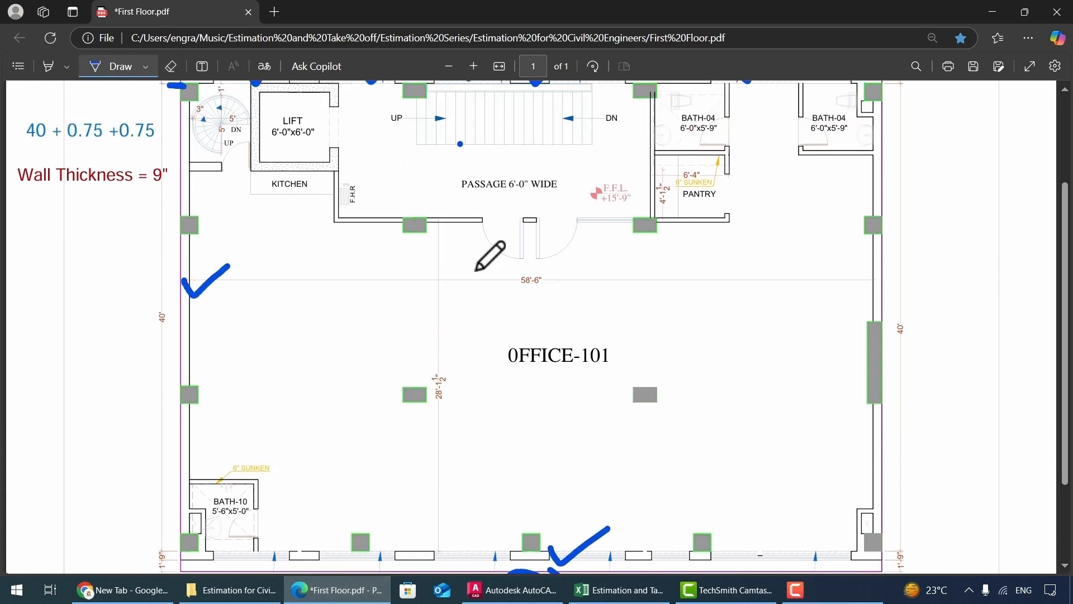
{"action": "mouse_move", "coordinate": [852, 282]}
{"action": "left_mouse_down"}
{"action": "mouse_move", "coordinate": [867, 289]}
{"action": "mouse_move", "coordinate": [952, 250]}
{"action": "left_mouse_up"}
{"action": "scroll", "coordinate": [232, 307], "scroll_direction": "up", "scroll_amount": 1}
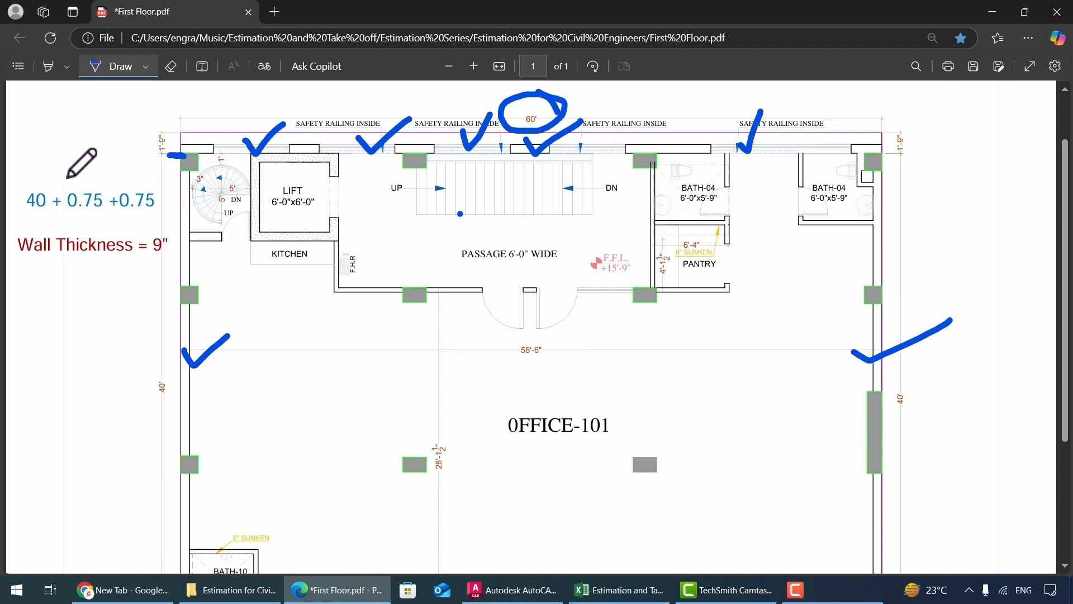
Circle the 40' dimension in ink and tick both 0.75 allowances in the note and at the ends of that wall.
{"action": "left_click_drag", "start_coordinate": [68, 178], "coordinate": [159, 173]}
{"action": "mouse_move", "coordinate": [169, 368]}
{"action": "left_mouse_down"}
{"action": "mouse_move", "coordinate": [139, 388]}
{"action": "mouse_move", "coordinate": [159, 360]}
{"action": "left_mouse_up"}
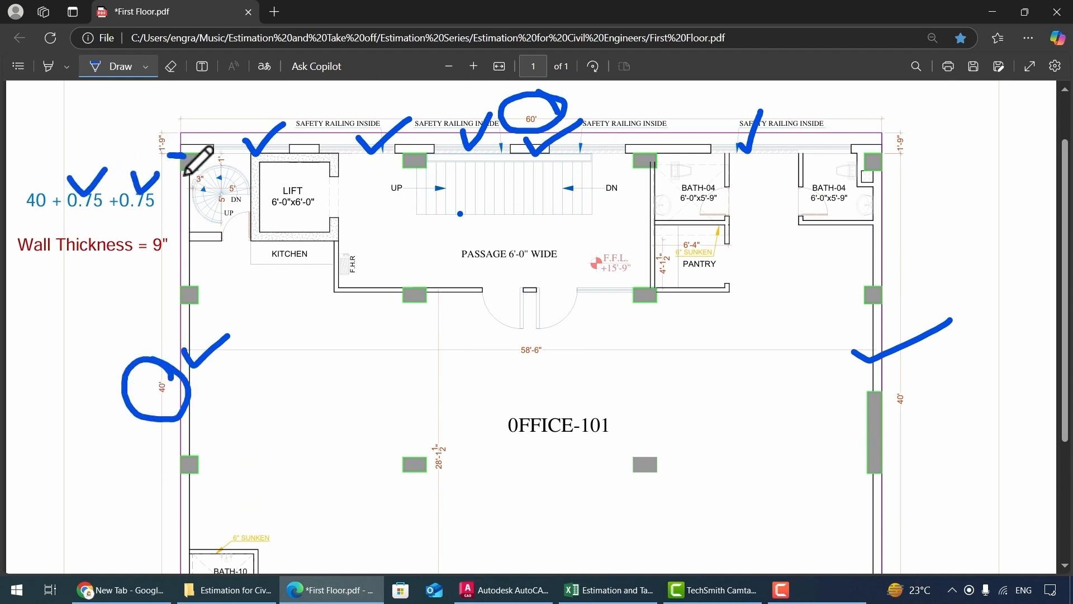
{"action": "scroll", "coordinate": [210, 157], "scroll_direction": "down", "scroll_amount": 3}
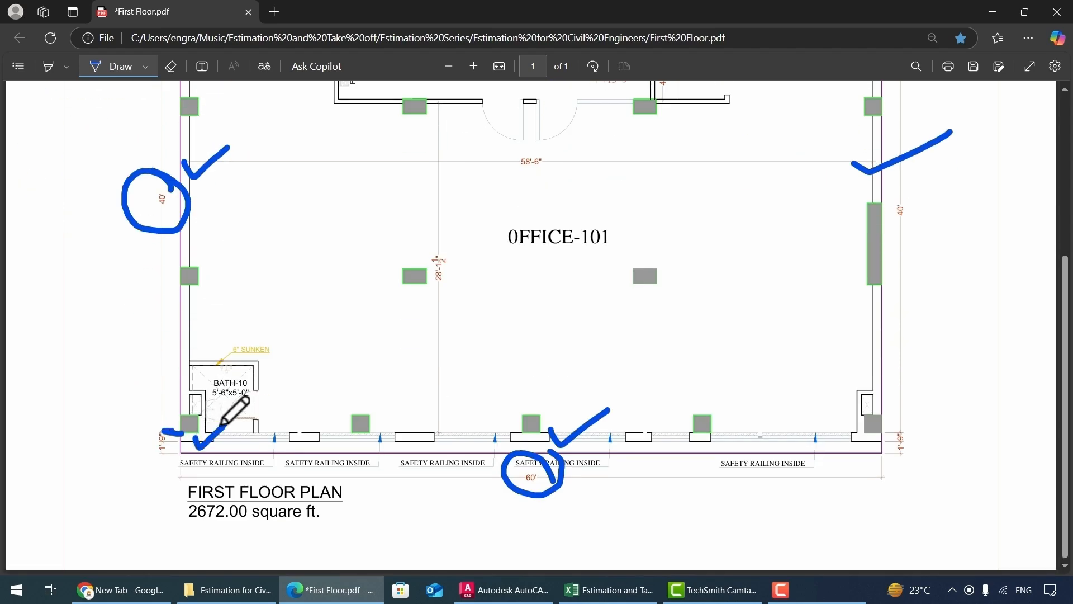
{"action": "scroll", "coordinate": [224, 408], "scroll_direction": "up", "scroll_amount": 4}
{"action": "left_click_drag", "start_coordinate": [202, 216], "coordinate": [229, 192]}
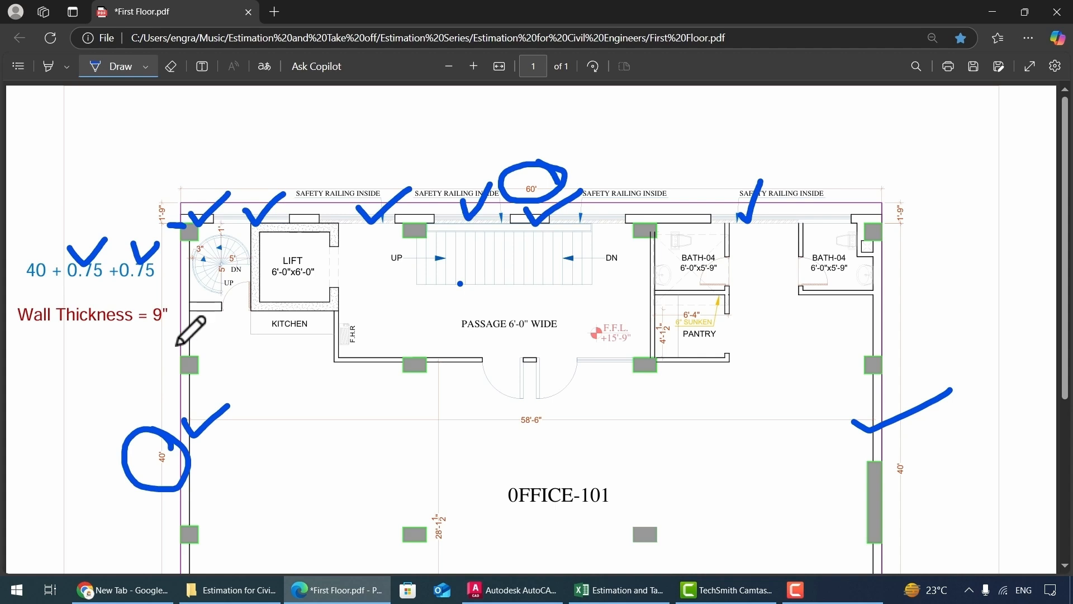
Return to the Excel workbook and enter length 41.5 ft, width 0.75 ft and depth 10.5 ft in row 7.
{"action": "left_click", "coordinate": [620, 593]}
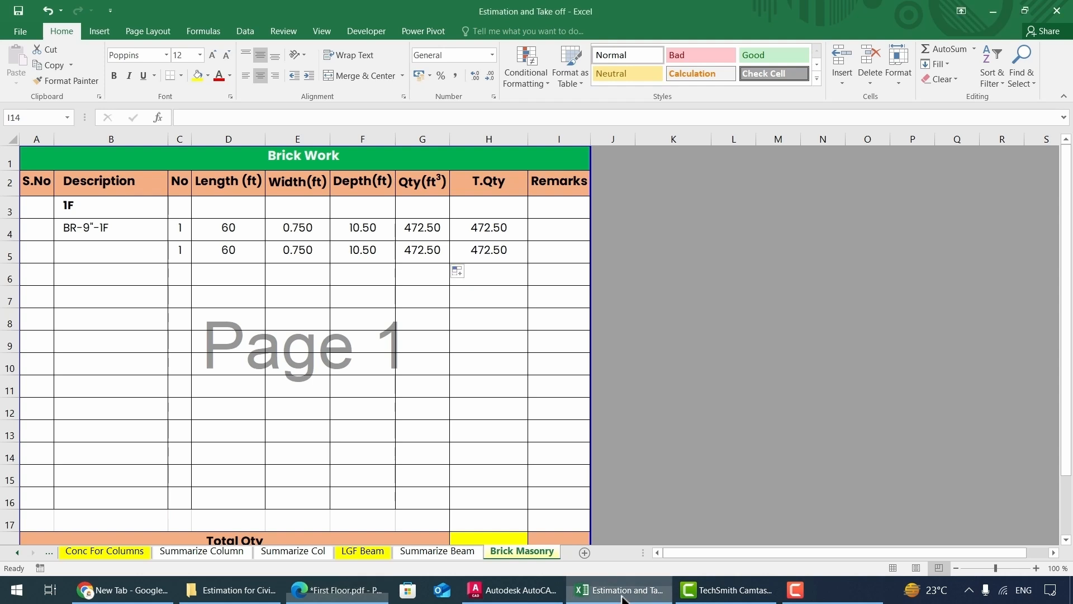
{"action": "left_click", "coordinate": [227, 293]}
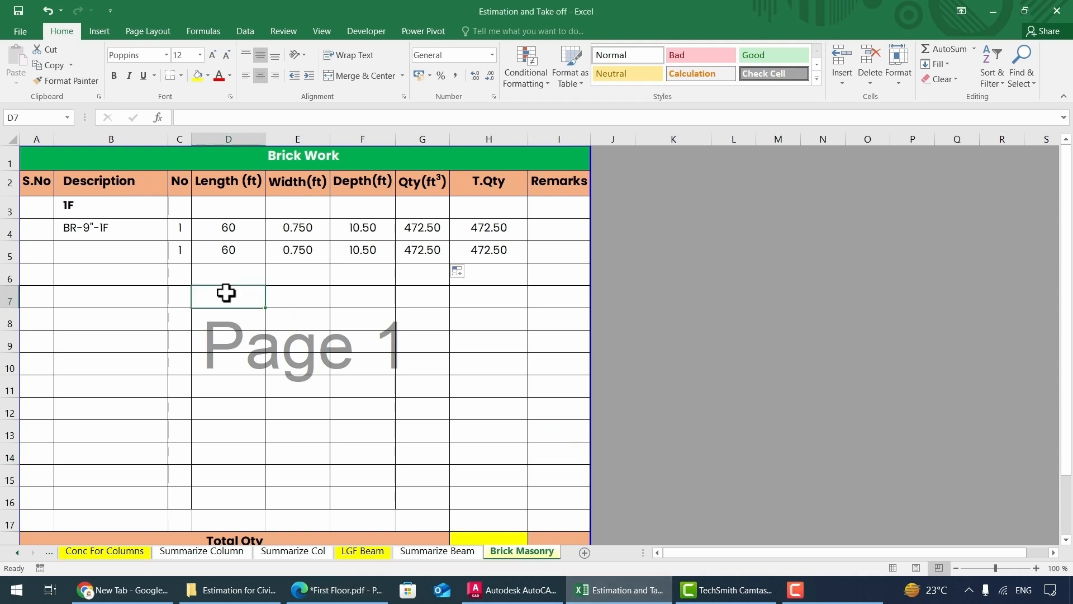
{"action": "type", "text": "41.5"}
{"action": "key", "text": "Return"}
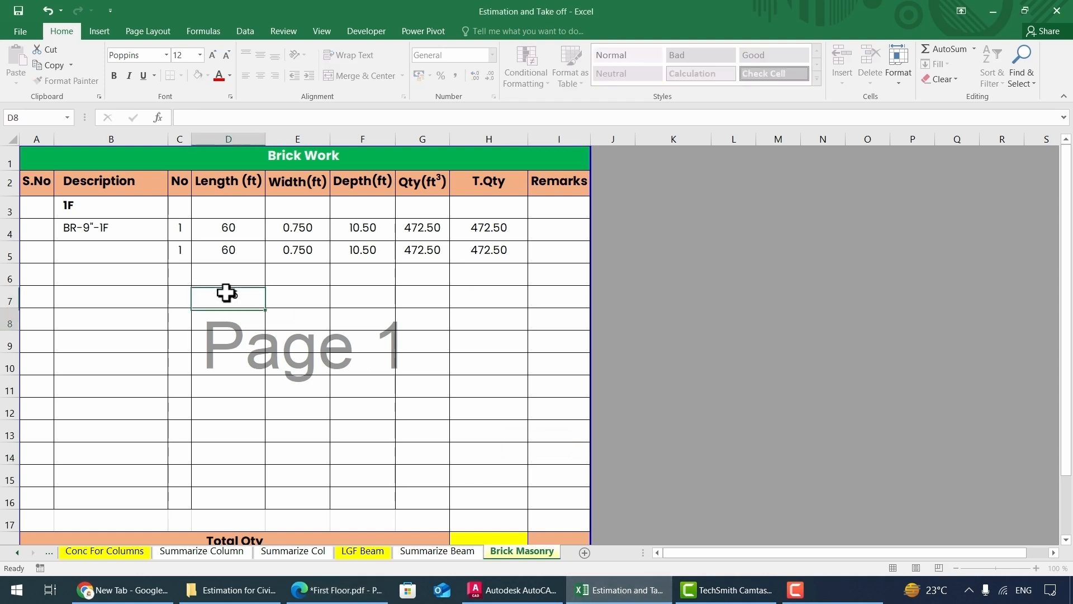
{"action": "left_click", "coordinate": [296, 295]}
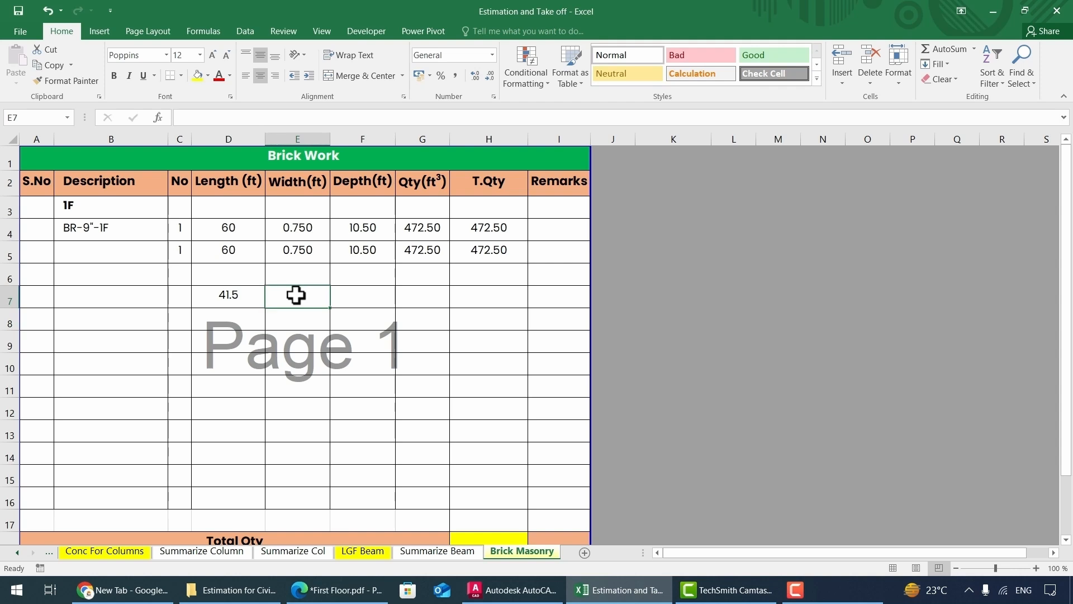
{"action": "type", "text": "0.75"}
{"action": "key", "text": "Return"}
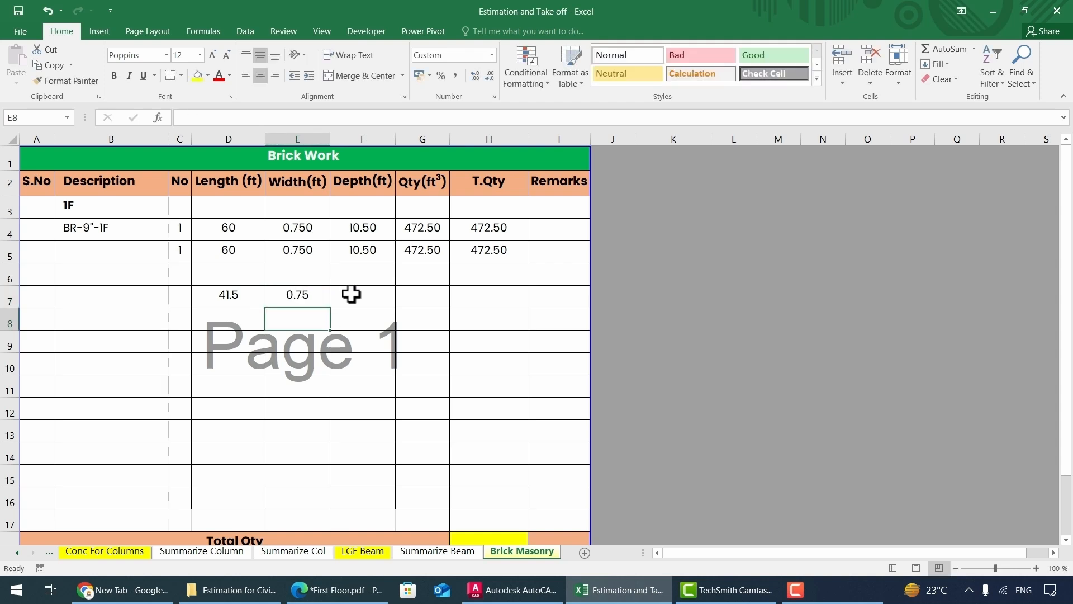
{"action": "left_click", "coordinate": [352, 293]}
{"action": "type", "text": "10.5"}
{"action": "key", "text": "Return"}
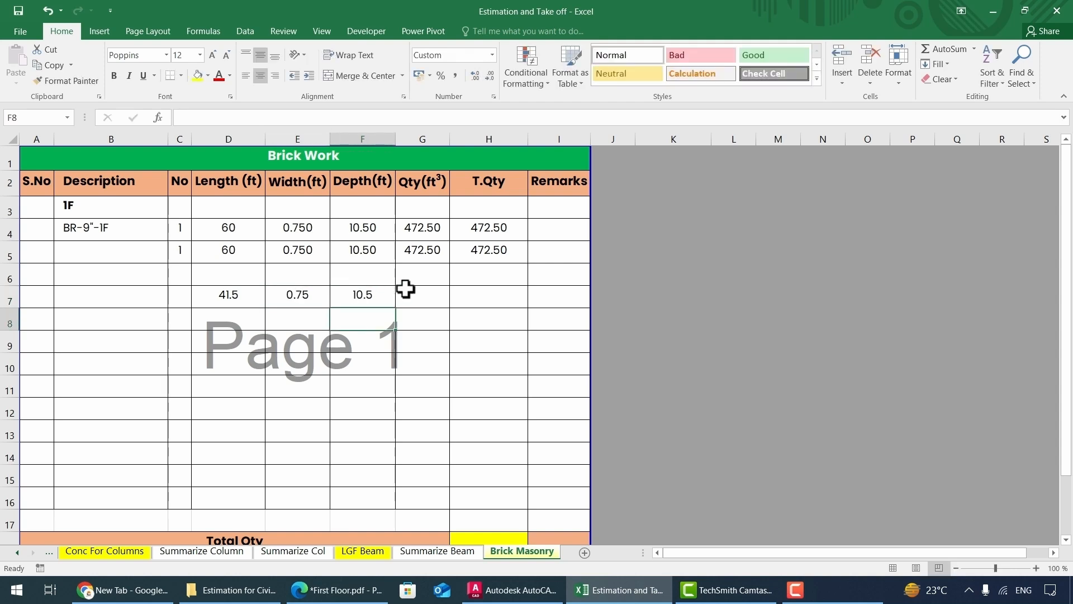
Fill the Qty and T.Qty formulas from row 5 down to row 16.
{"action": "left_click", "coordinate": [407, 289]}
{"action": "left_click", "coordinate": [422, 252]}
{"action": "left_click_drag", "start_coordinate": [451, 264], "coordinate": [433, 503]}
{"action": "left_click", "coordinate": [486, 253]}
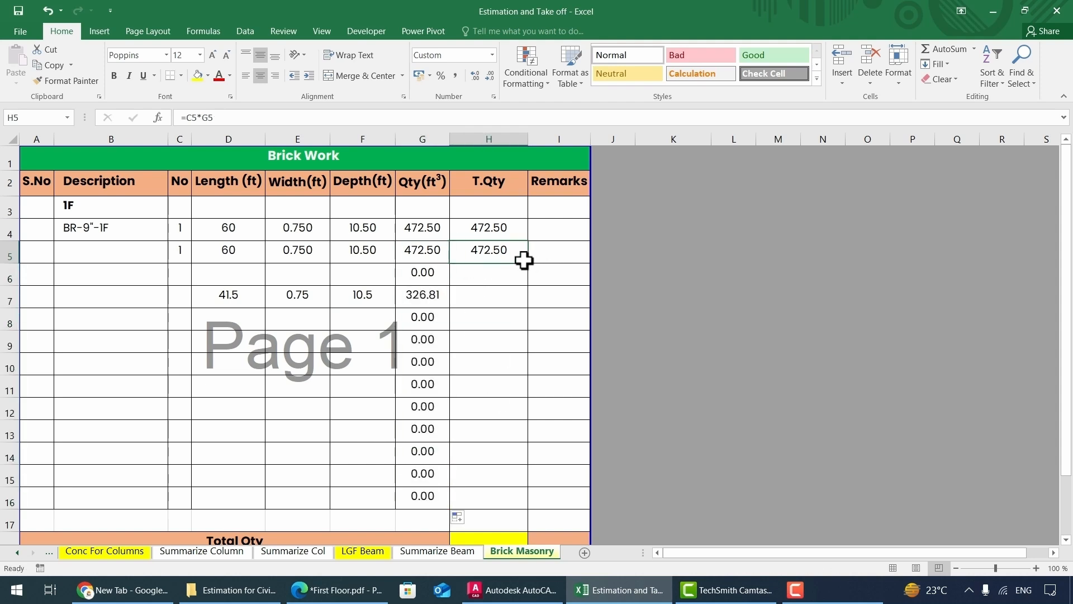
{"action": "left_click_drag", "start_coordinate": [529, 266], "coordinate": [526, 506]}
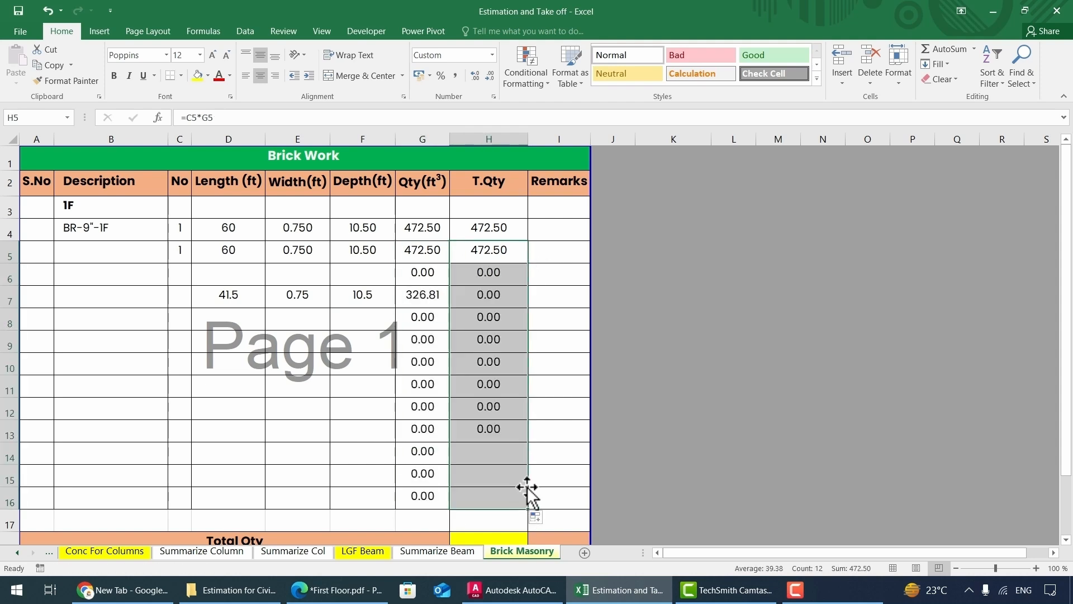
Set No to 1 for the 41.5 ft wall and copy its number and dimensions into row 8.
{"action": "left_click", "coordinate": [186, 300]}
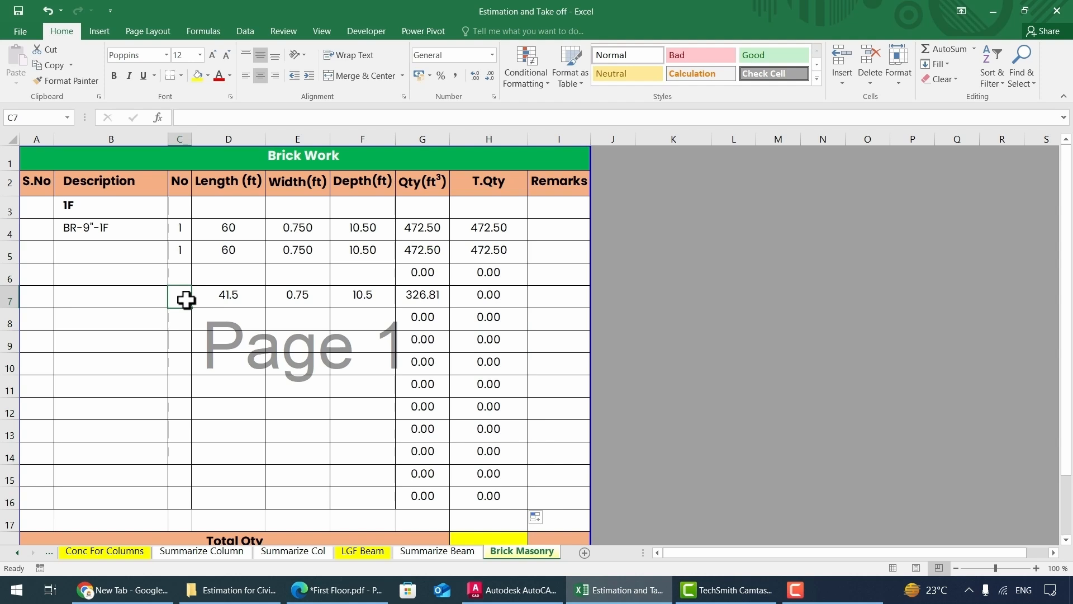
{"action": "type", "text": "1"}
{"action": "key", "text": "Return"}
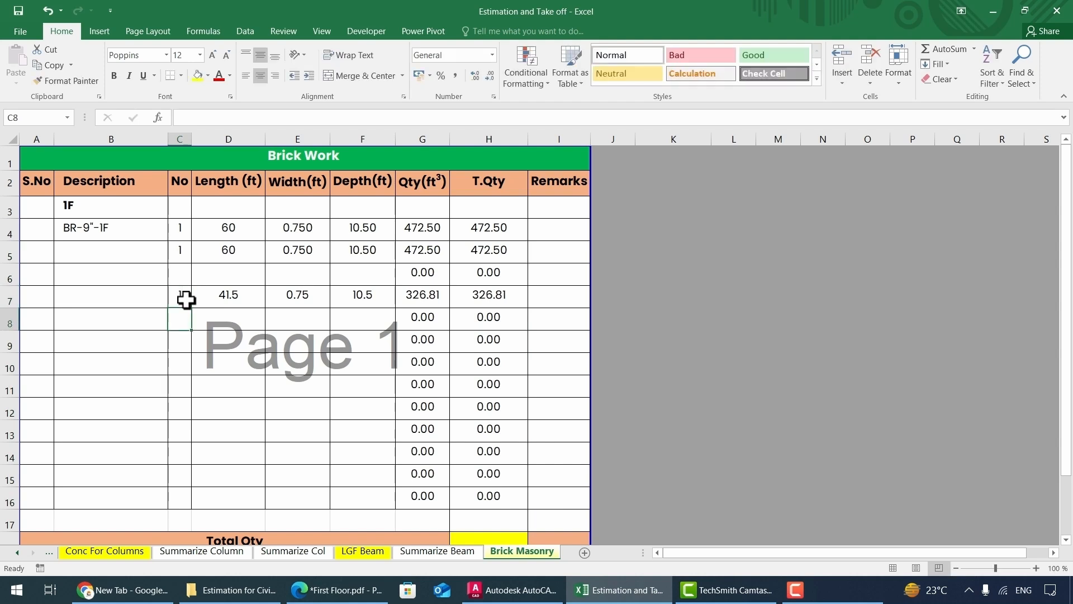
{"action": "left_click_drag", "start_coordinate": [189, 299], "coordinate": [353, 300]}
{"action": "key", "text": "ctrl+c"}
{"action": "left_click", "coordinate": [173, 319]}
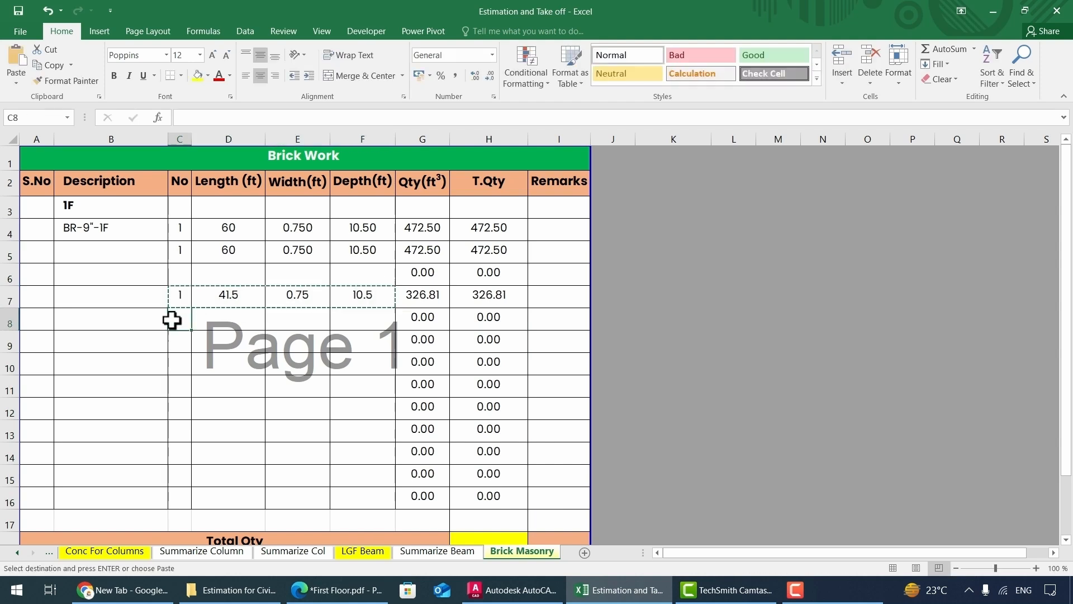
{"action": "key", "text": "ctrl+v"}
Copy the description BR-9"-1F from B4 to the other wall rows in B5, B7 and B8.
{"action": "left_click", "coordinate": [124, 233]}
{"action": "key", "text": "ctrl+c"}
{"action": "left_click", "coordinate": [115, 251]}
{"action": "key", "text": "ctrl+v"}
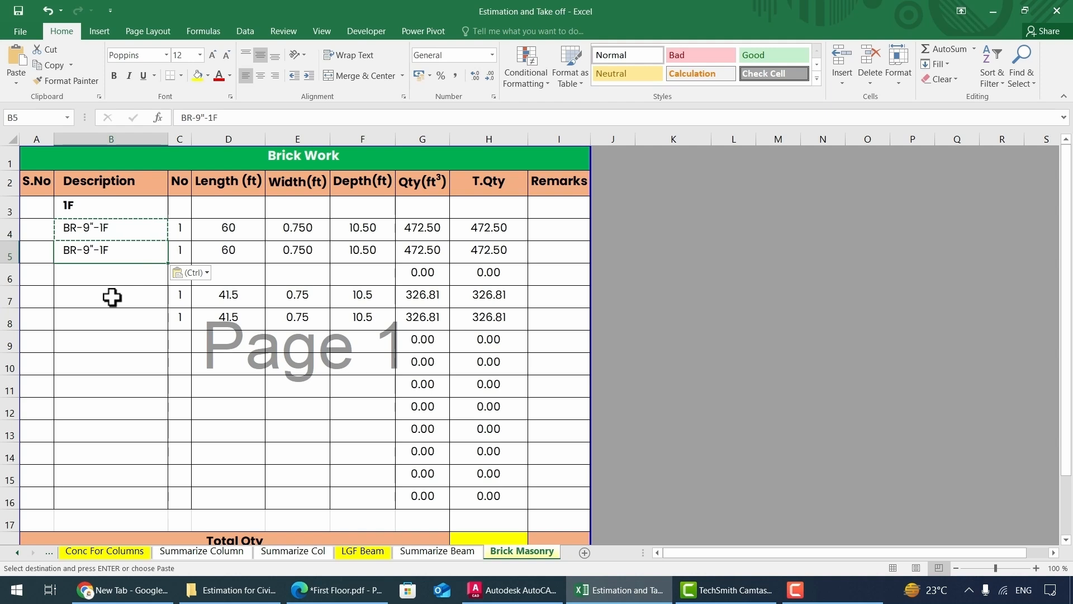
{"action": "left_click", "coordinate": [112, 297]}
{"action": "key", "text": "ctrl+v"}
{"action": "left_click", "coordinate": [117, 319]}
{"action": "key", "text": "ctrl+v"}
Enter the heading Along Y Direction above the 41.5 ft walls and insert a row headed Along X Direction above the 60 ft walls.
{"action": "left_click", "coordinate": [113, 277]}
{"action": "type", "text": "Along"}
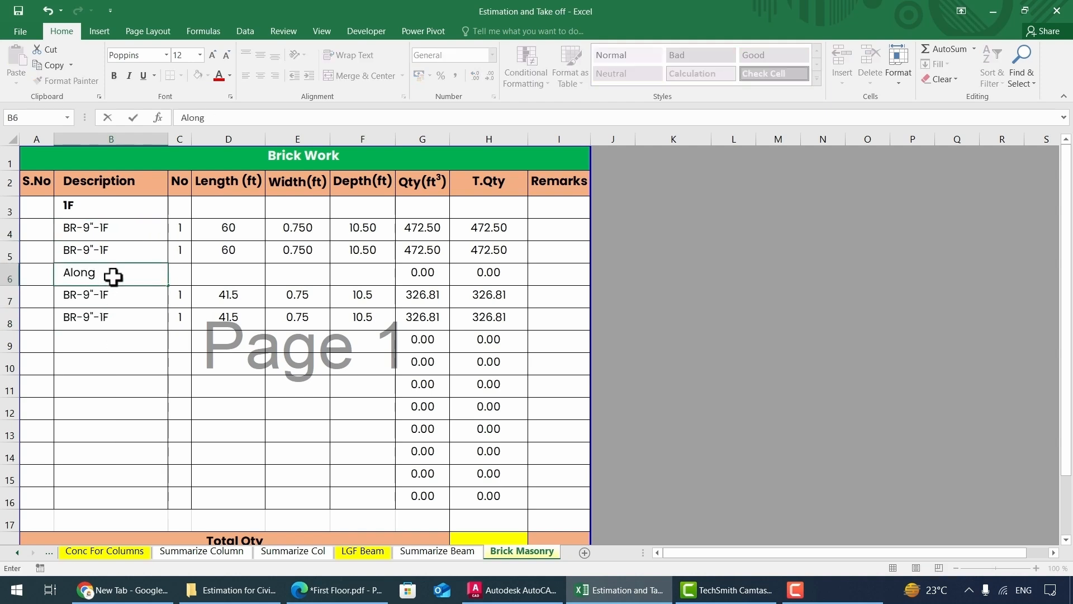
{"action": "left_click", "coordinate": [4, 237]}
{"action": "key", "text": "ctrl+shift+plus"}
{"action": "left_click", "coordinate": [88, 237]}
{"action": "type", "text": "Along X "}
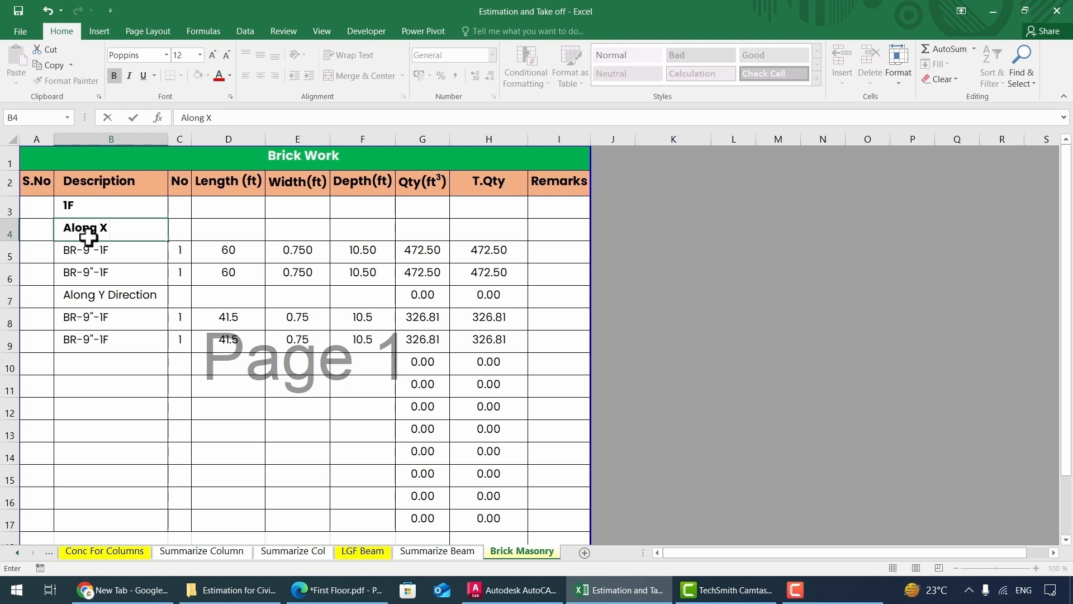
{"action": "type", "text": "Direction"}
{"action": "key", "text": "Return"}
Copy the bold heading format of Along X Direction in B4 to the Along Y Direction heading in B7.
{"action": "key", "text": "Up"}
{"action": "left_click", "coordinate": [66, 81]}
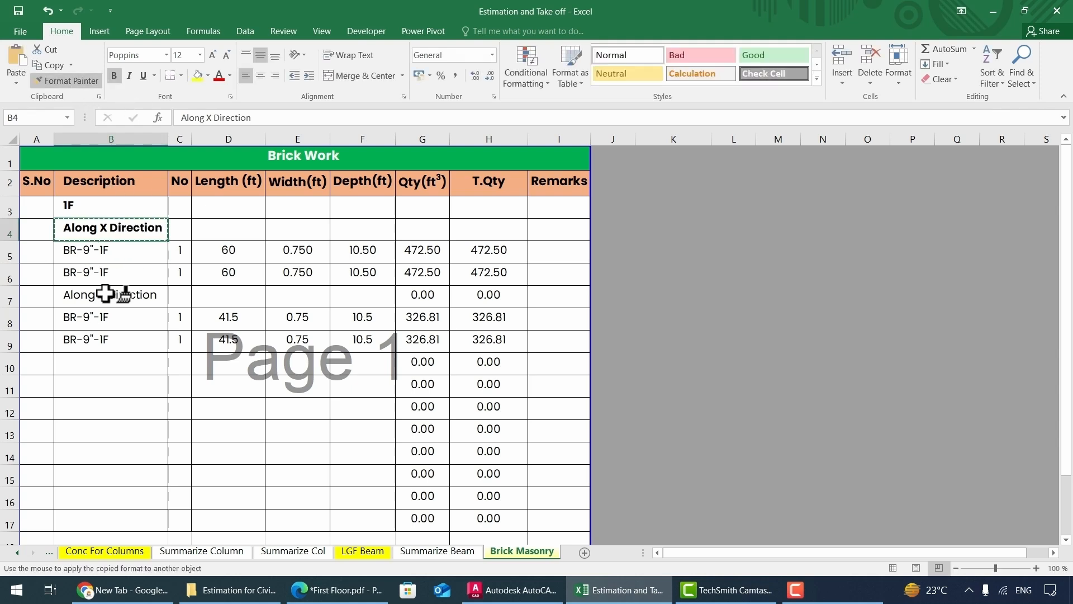
{"action": "left_click", "coordinate": [84, 295]}
{"action": "left_click", "coordinate": [113, 347]}
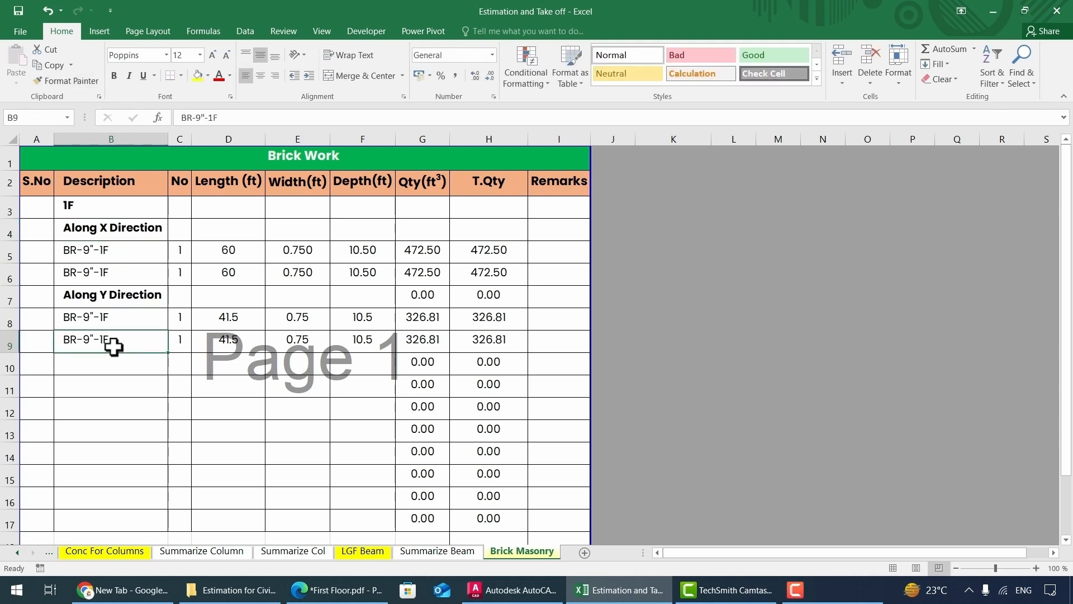
Switch to the First Floor PDF and draw a tick mark on the short internal wall below the spiral stair.
{"action": "left_click", "coordinate": [332, 591]}
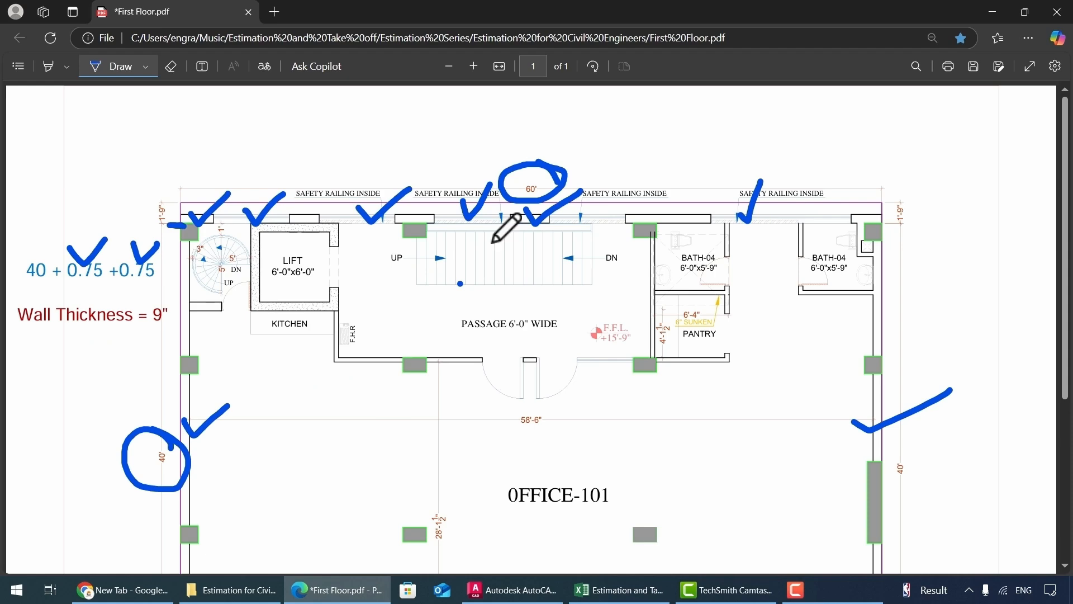
{"action": "scroll", "coordinate": [411, 313], "scroll_direction": "down", "scroll_amount": 5}
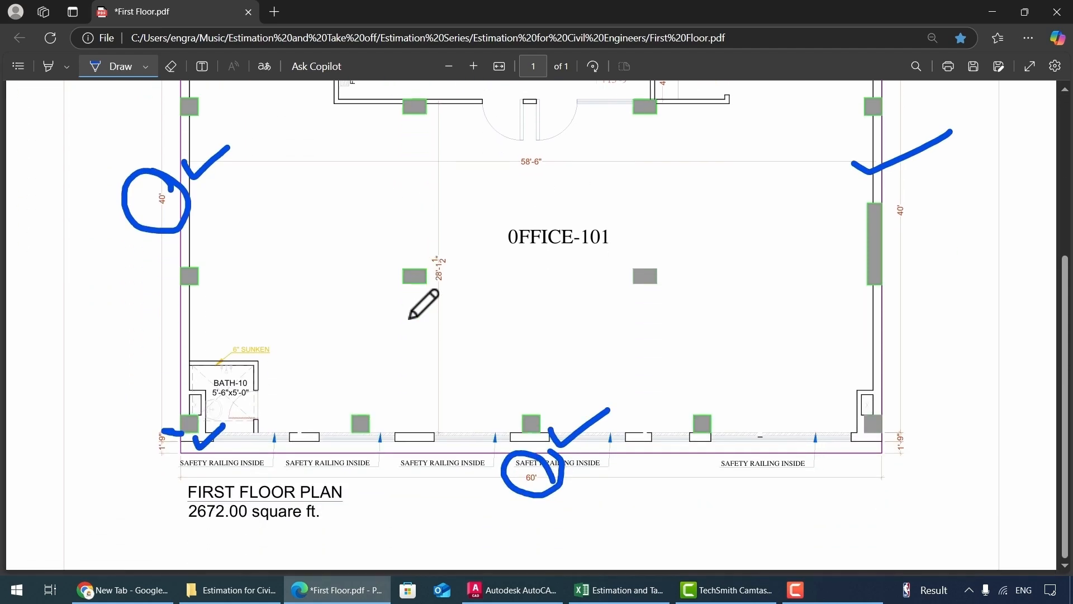
{"action": "scroll", "coordinate": [411, 316], "scroll_direction": "up", "scroll_amount": 4}
{"action": "scroll", "coordinate": [410, 317], "scroll_direction": "up", "scroll_amount": 1}
{"action": "left_click_drag", "start_coordinate": [208, 302], "coordinate": [239, 287]}
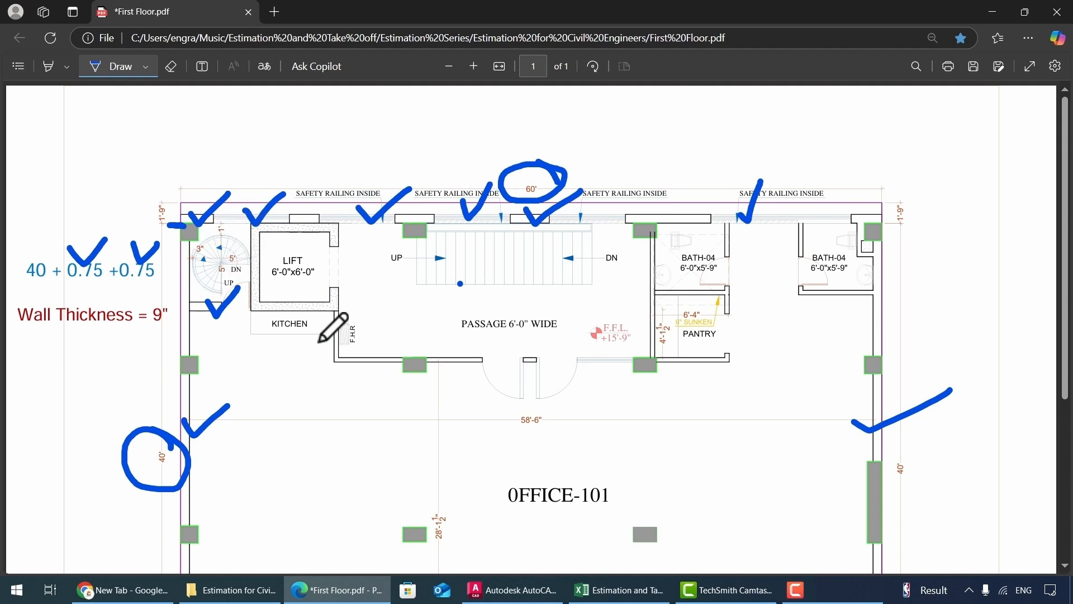
{"action": "scroll", "coordinate": [609, 304], "scroll_direction": "down", "scroll_amount": 1}
{"action": "scroll", "coordinate": [609, 304], "scroll_direction": "down", "scroll_amount": 2}
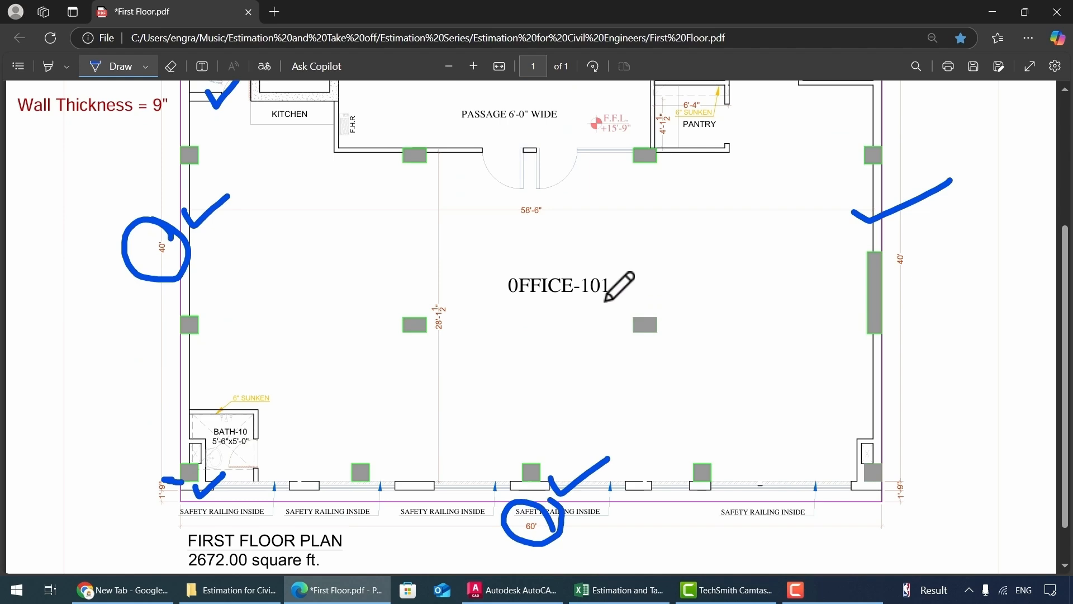
{"action": "scroll", "coordinate": [607, 302], "scroll_direction": "up", "scroll_amount": 3}
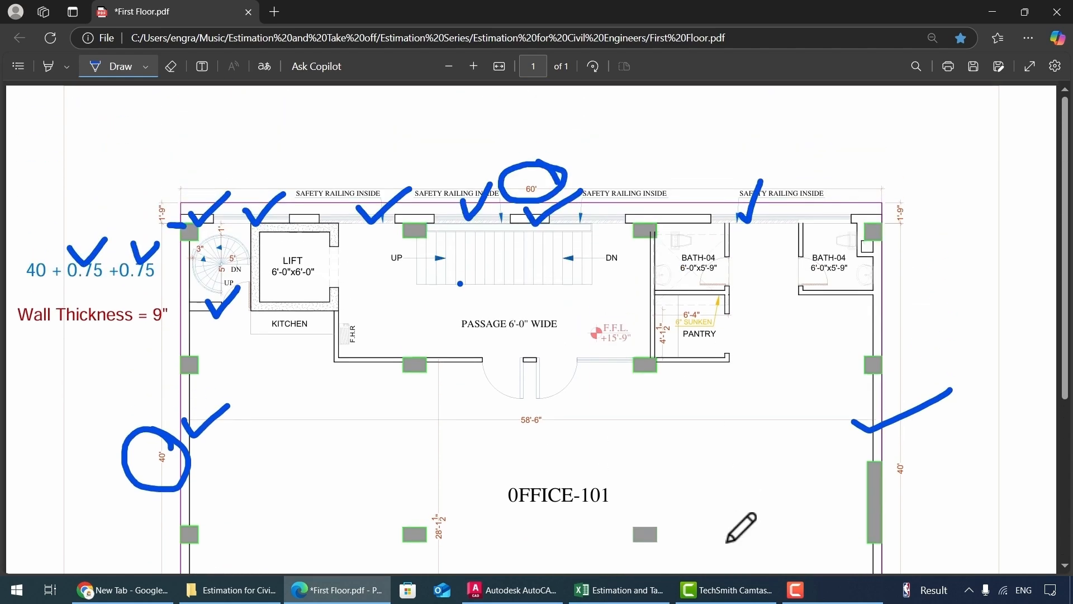
Switch back to the Excel Brick Work sheet and insert a row headed External above the first Along X Direction heading.
{"action": "left_click", "coordinate": [647, 594]}
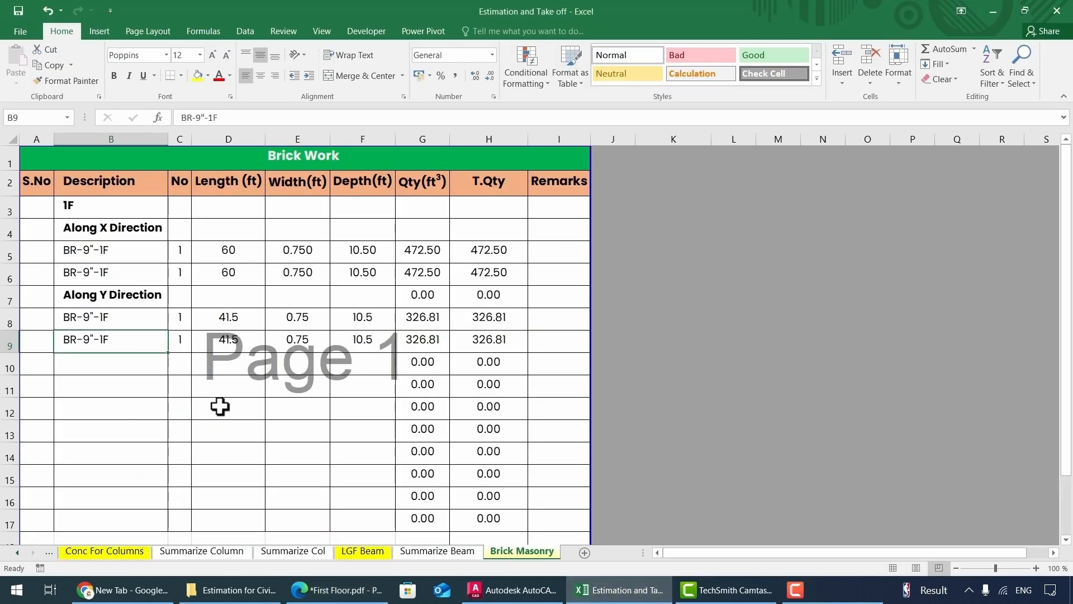
{"action": "scroll", "coordinate": [220, 406], "scroll_direction": "down", "scroll_amount": 1}
{"action": "scroll", "coordinate": [114, 316], "scroll_direction": "up", "scroll_amount": 1}
{"action": "left_click", "coordinate": [93, 228]}
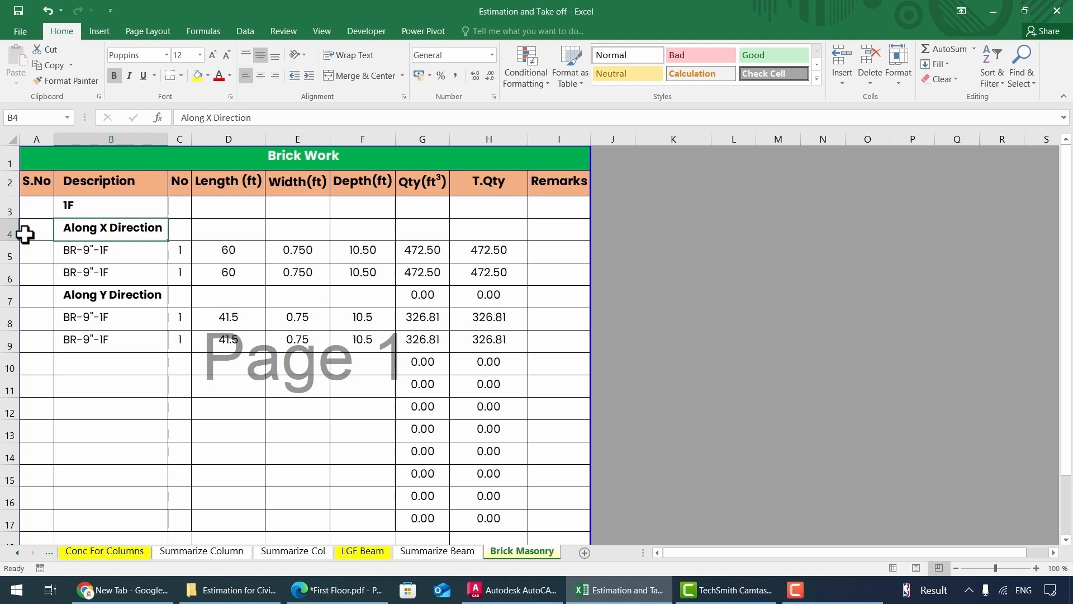
{"action": "left_click", "coordinate": [7, 234]}
{"action": "key", "text": "ctrl+shift+plus"}
{"action": "left_click", "coordinate": [108, 230]}
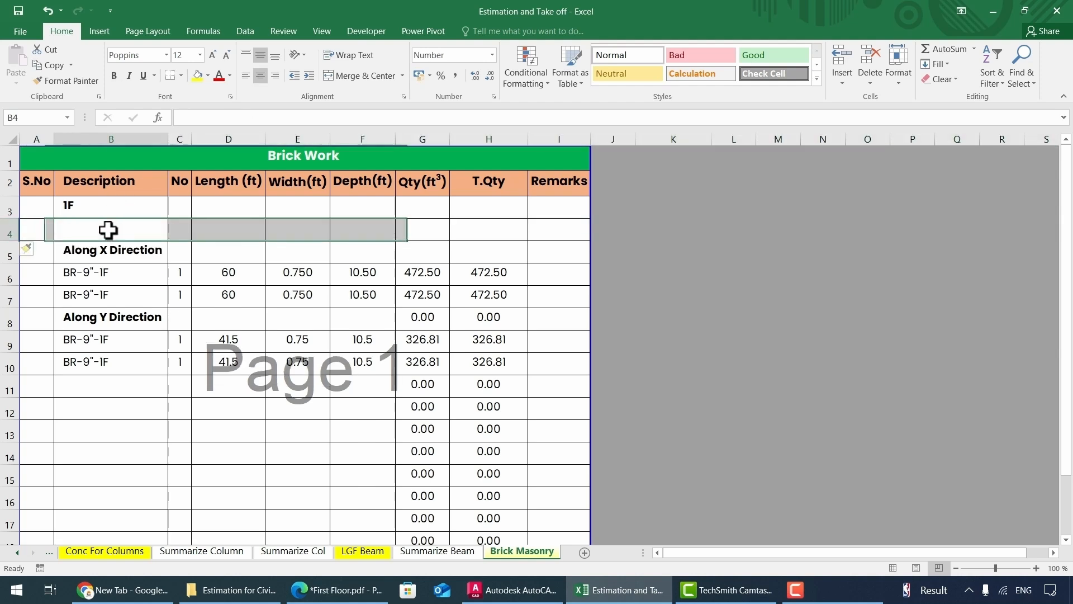
{"action": "type", "text": "External"}
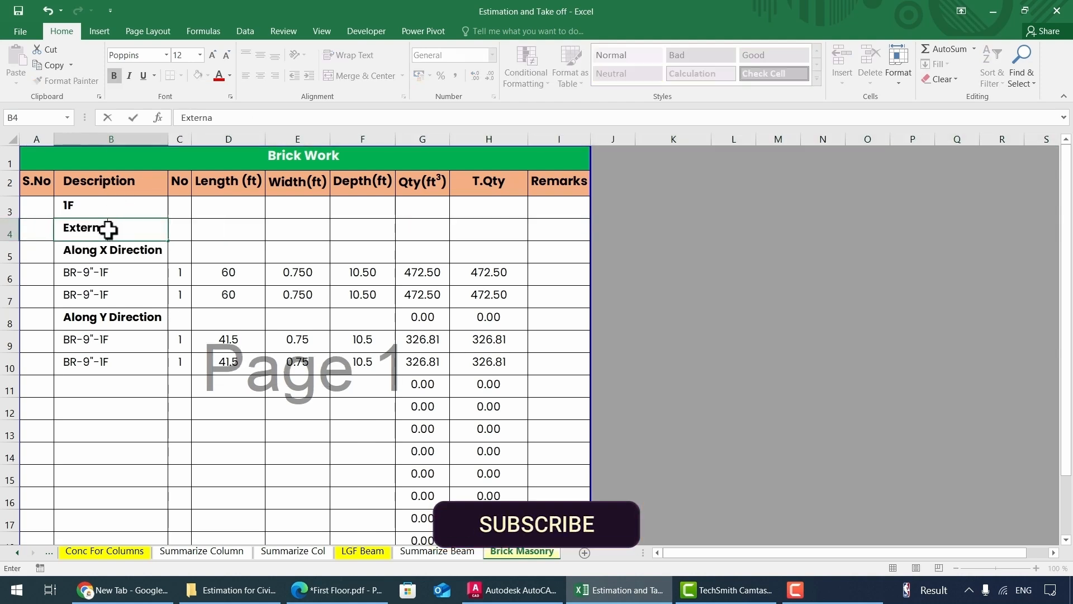
{"action": "key", "text": "BackSpace"}
{"action": "key", "text": "BackSpace"}
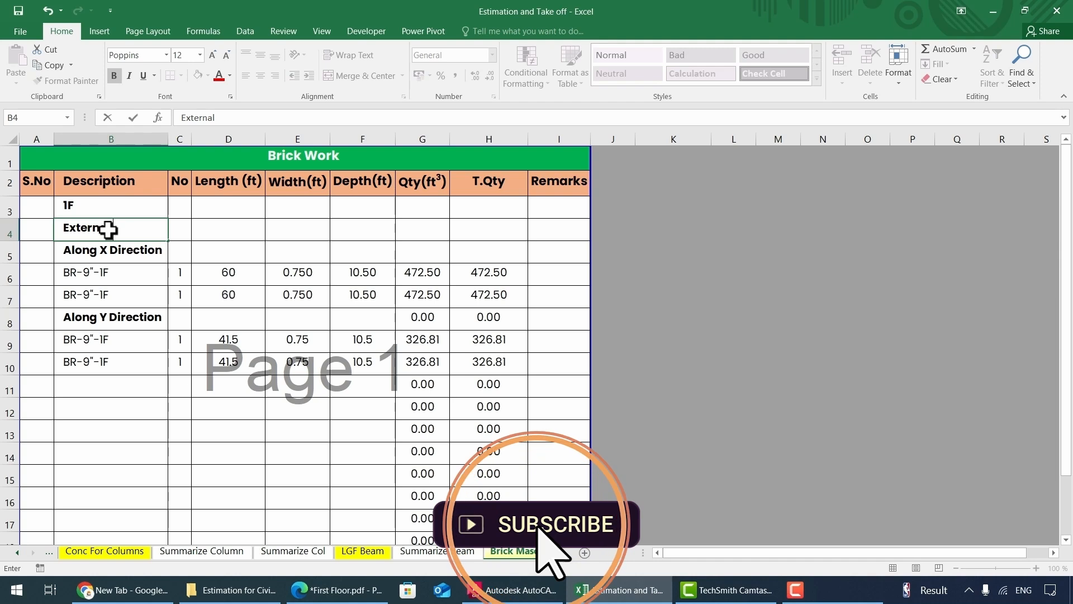
{"action": "key", "text": "Tab"}
Copy the External heading to B12 and change the copy's text to Internal.
{"action": "left_click", "coordinate": [86, 228]}
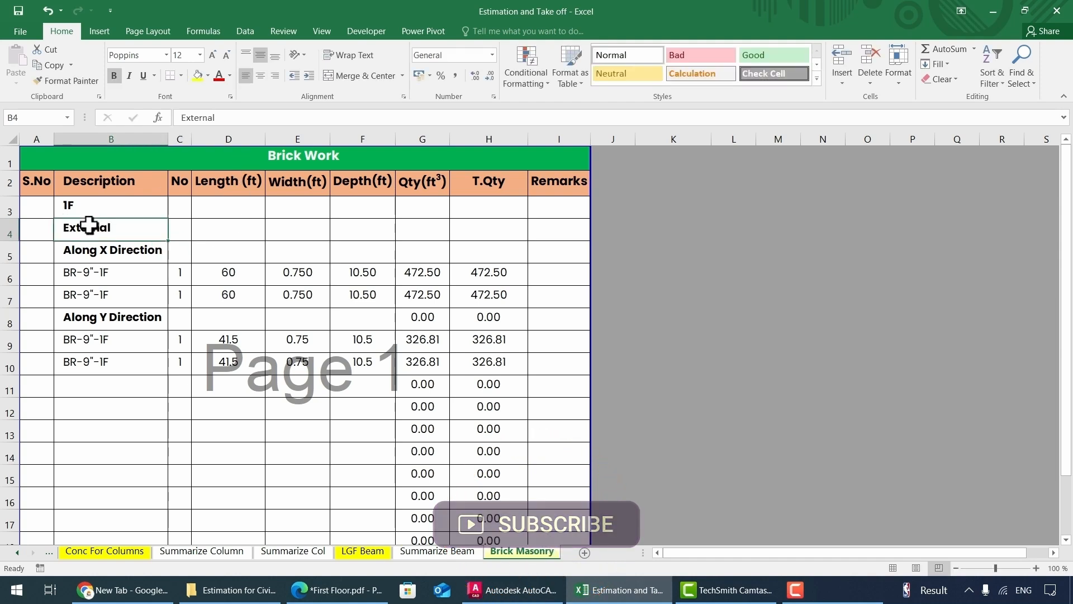
{"action": "key", "text": "ctrl+c"}
{"action": "left_click", "coordinate": [79, 407]}
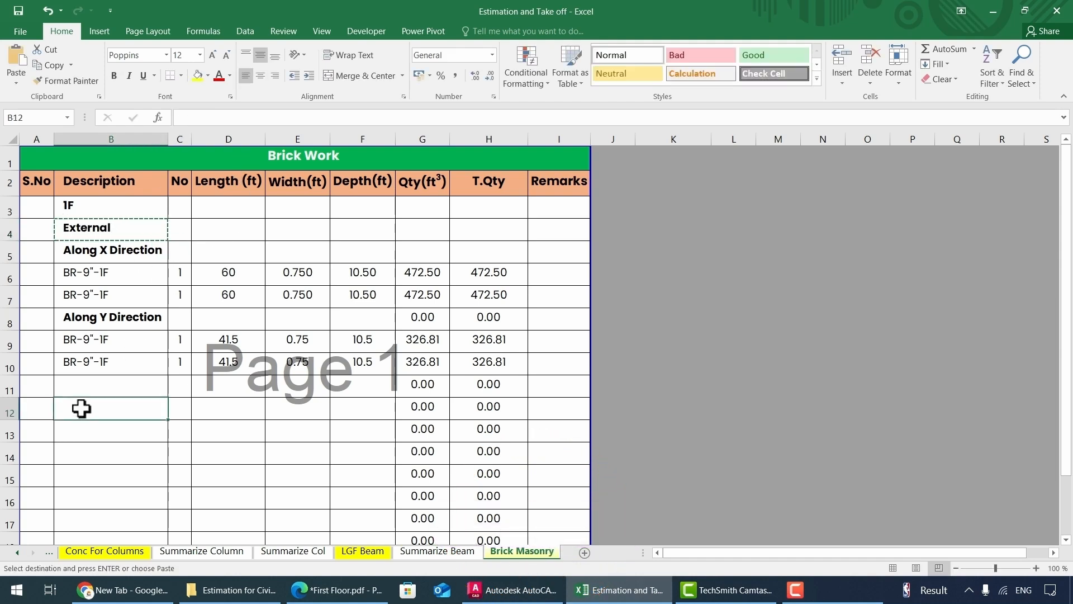
{"action": "key", "text": "ctrl+v"}
{"action": "double_click", "coordinate": [105, 407]}
{"action": "left_click_drag", "start_coordinate": [123, 407], "coordinate": [53, 406]}
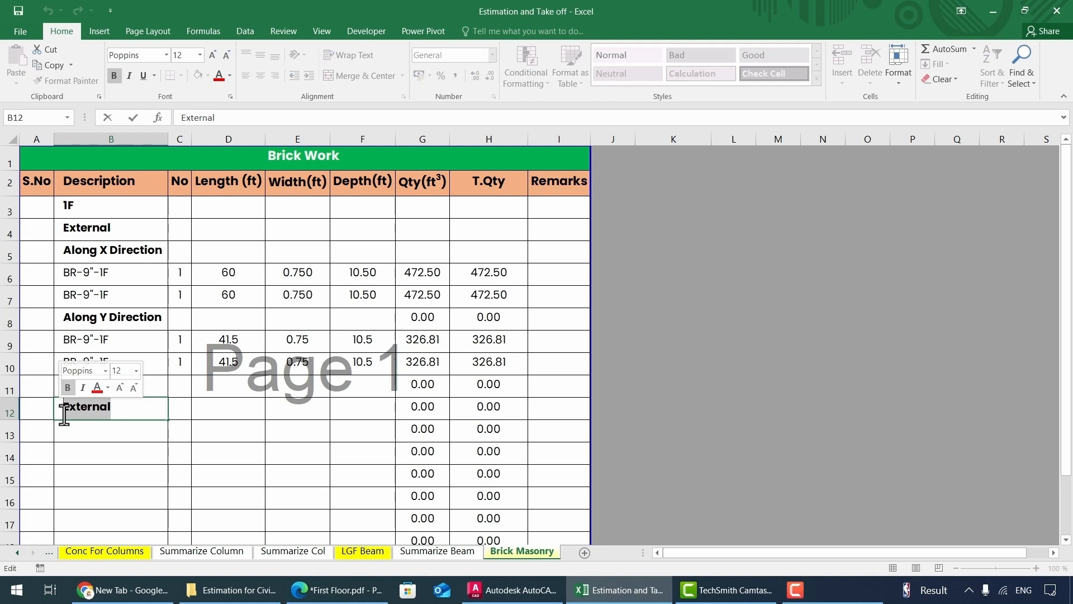
{"action": "type", "text": "In"}
{"action": "key", "text": "Return"}
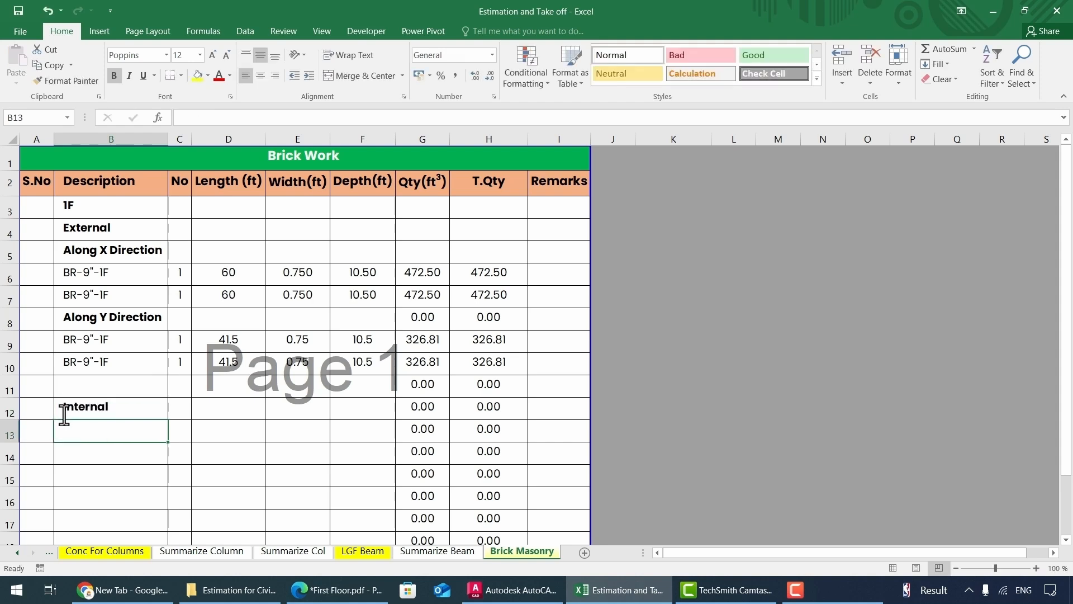
Copy the Along X Direction heading from B5 to B13 under Internal.
{"action": "left_click", "coordinate": [98, 259]}
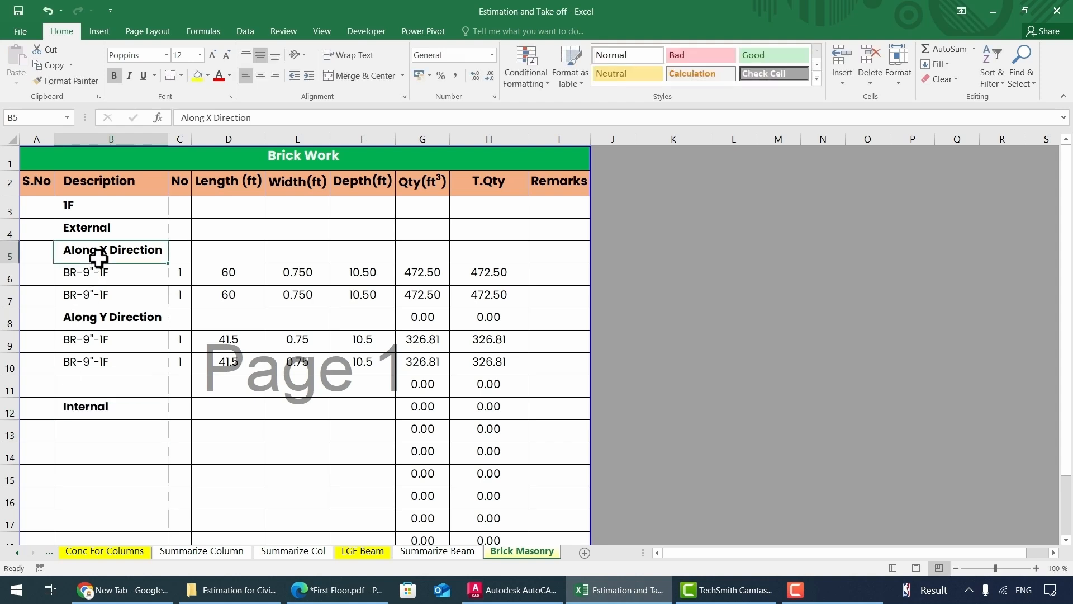
{"action": "key", "text": "ctrl+c"}
{"action": "left_click", "coordinate": [91, 430]}
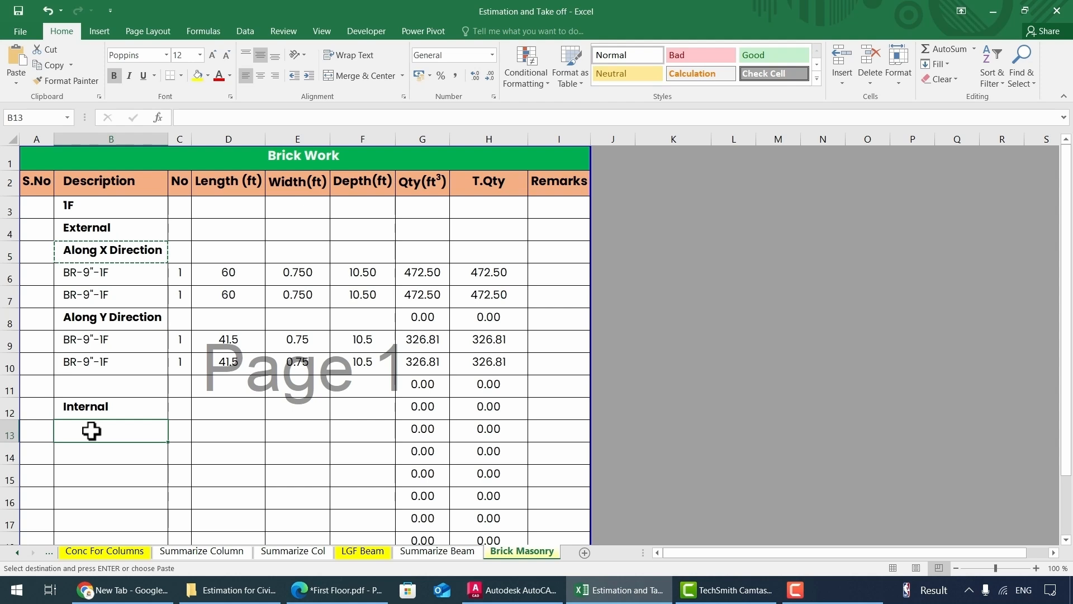
{"action": "key", "text": "ctrl+v"}
Copy the description BR-9"-1F into B14 and clear the extra copy in B15.
{"action": "left_click", "coordinate": [101, 455]}
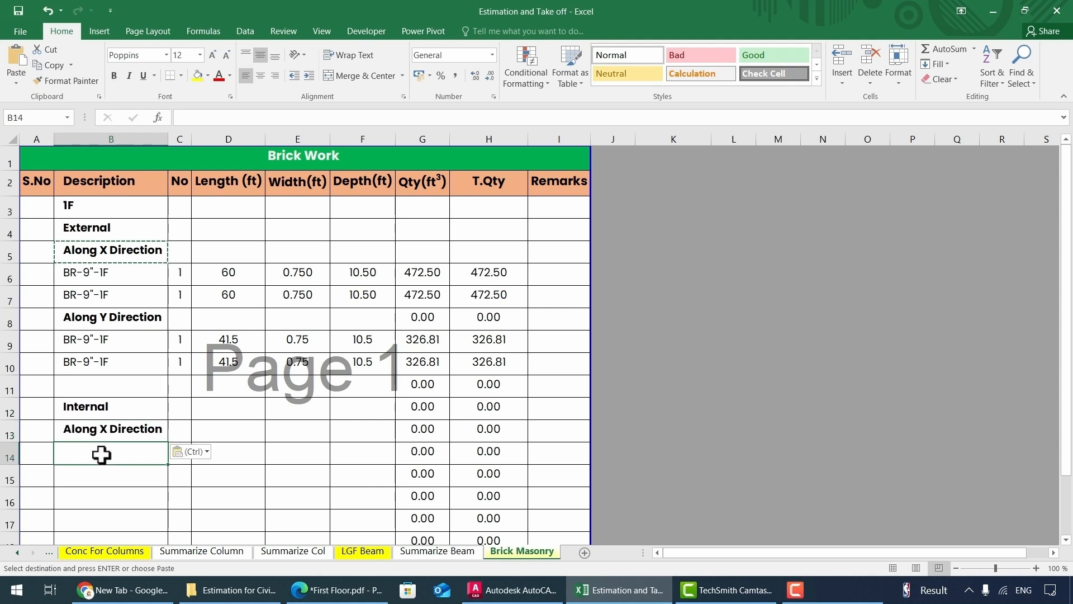
{"action": "key", "text": "Escape"}
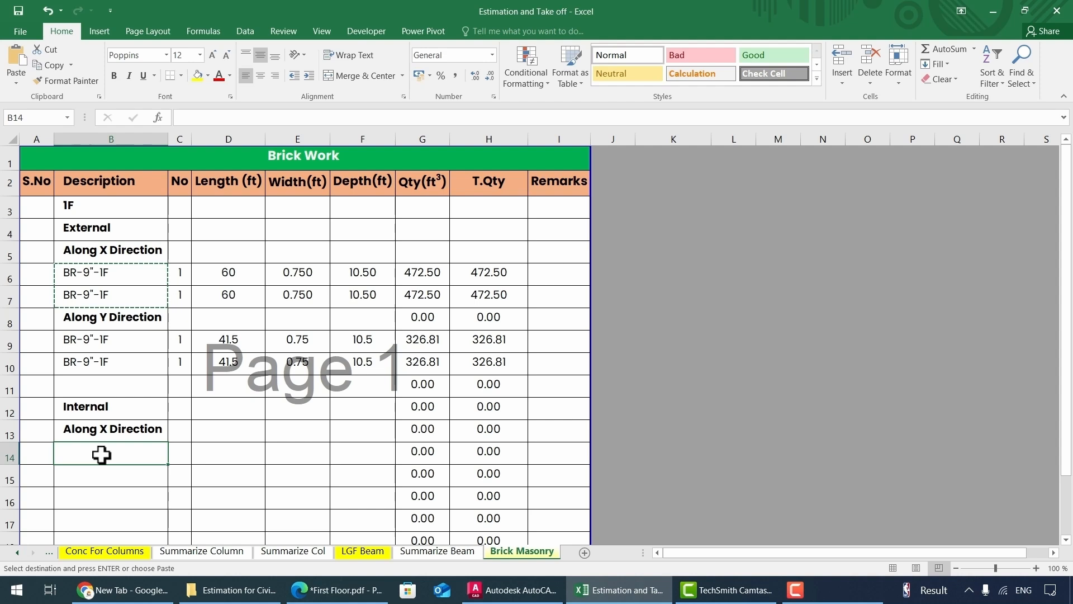
{"action": "key", "text": "ctrl+v"}
{"action": "left_click", "coordinate": [112, 475]}
{"action": "key", "text": "Delete"}
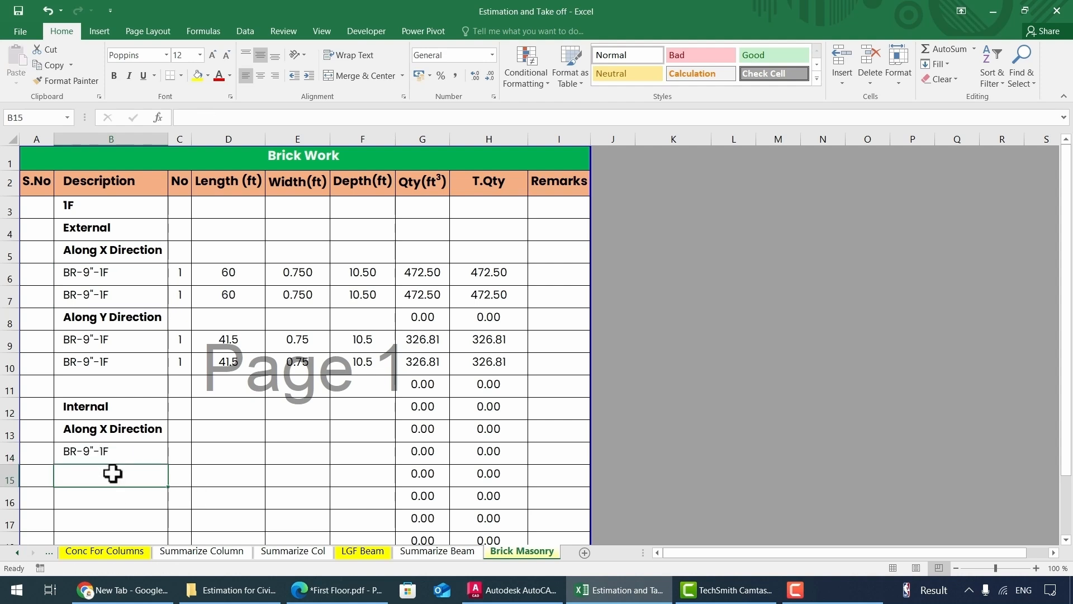
Enter No 1, length 5 ft, width 0.75 ft and depth 10.5 ft for the internal wall in row 14.
{"action": "left_click", "coordinate": [179, 454]}
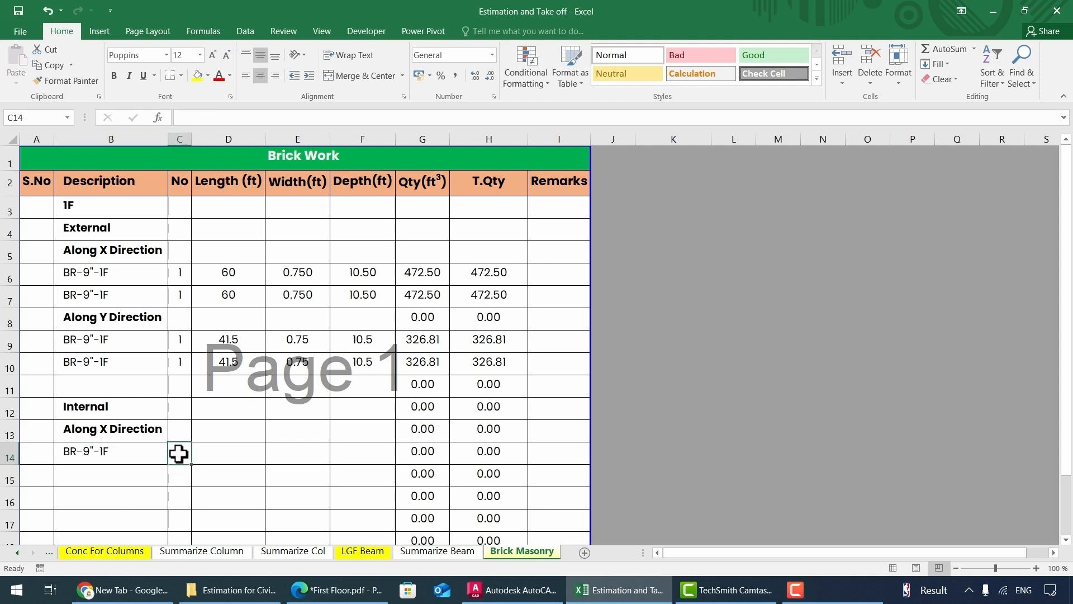
{"action": "type", "text": "1"}
{"action": "left_click", "coordinate": [219, 451]}
{"action": "type", "text": "5"}
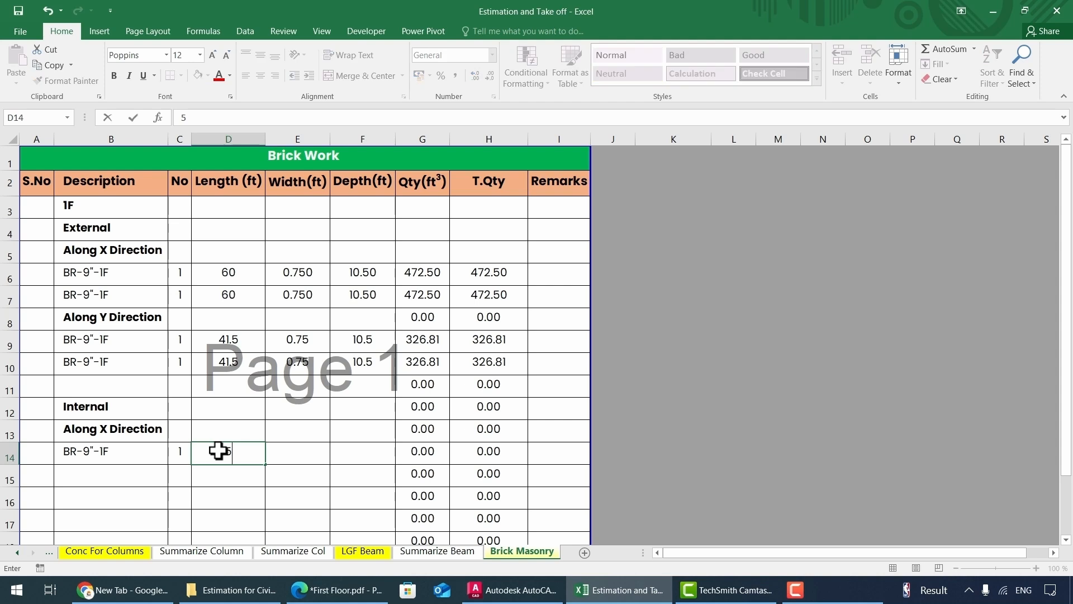
{"action": "key", "text": "Return"}
{"action": "left_click", "coordinate": [282, 450]}
{"action": "type", "text": "0.75"}
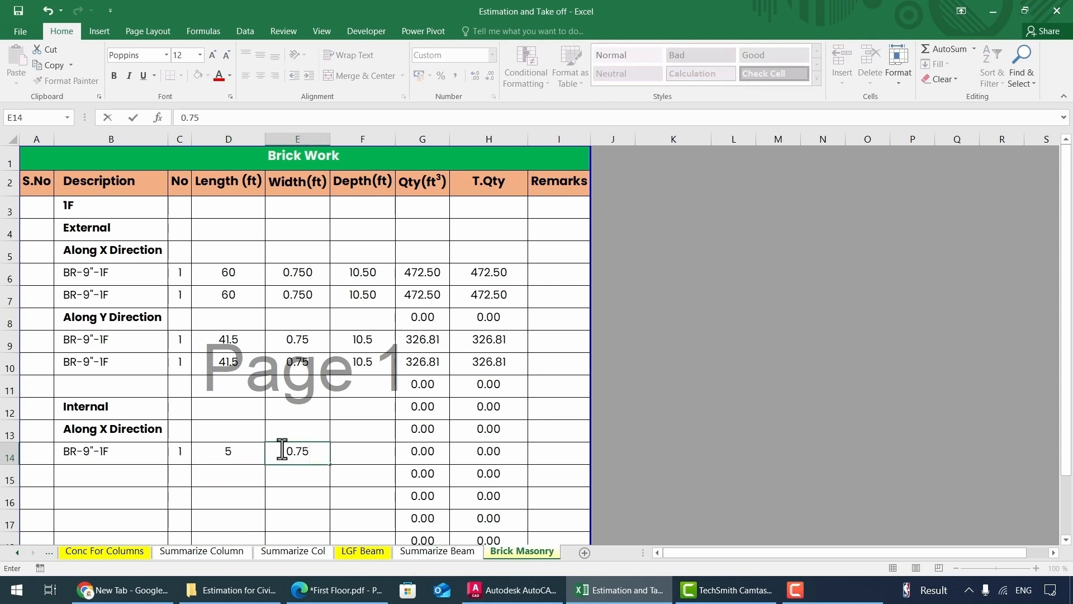
{"action": "key", "text": "Return"}
{"action": "left_click", "coordinate": [338, 448]}
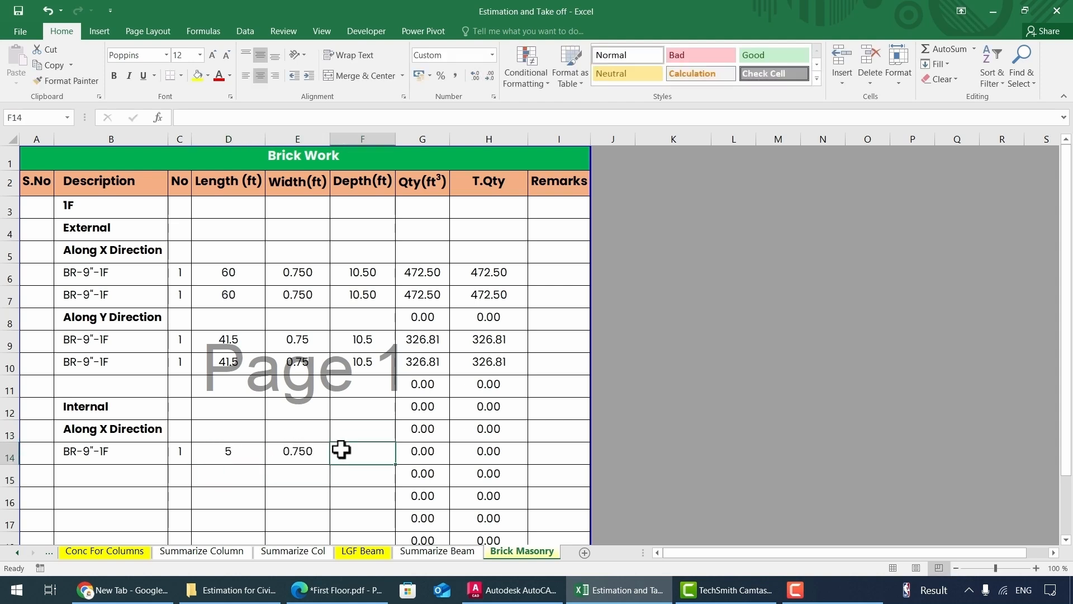
{"action": "type", "text": "10.5"}
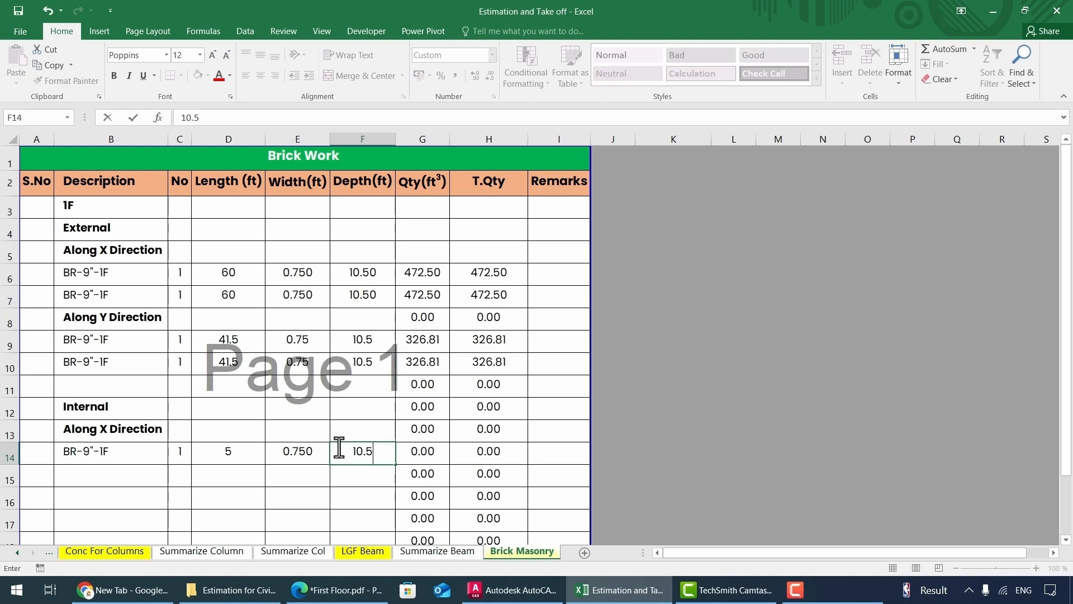
{"action": "key", "text": "Return"}
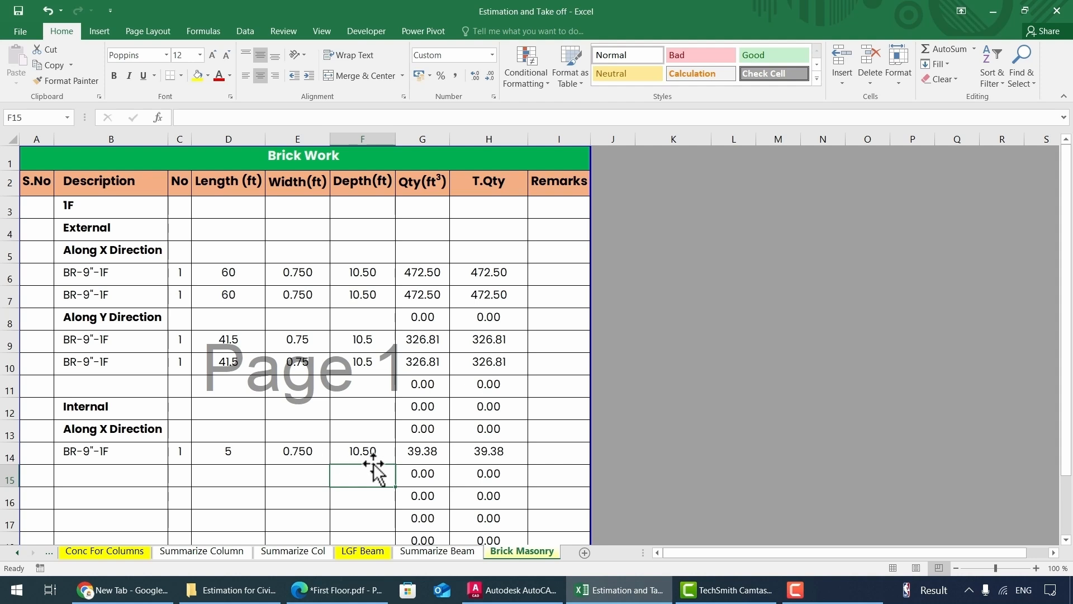
Copy the internal Along X Direction heading from B13 to B16.
{"action": "key", "text": "Up"}
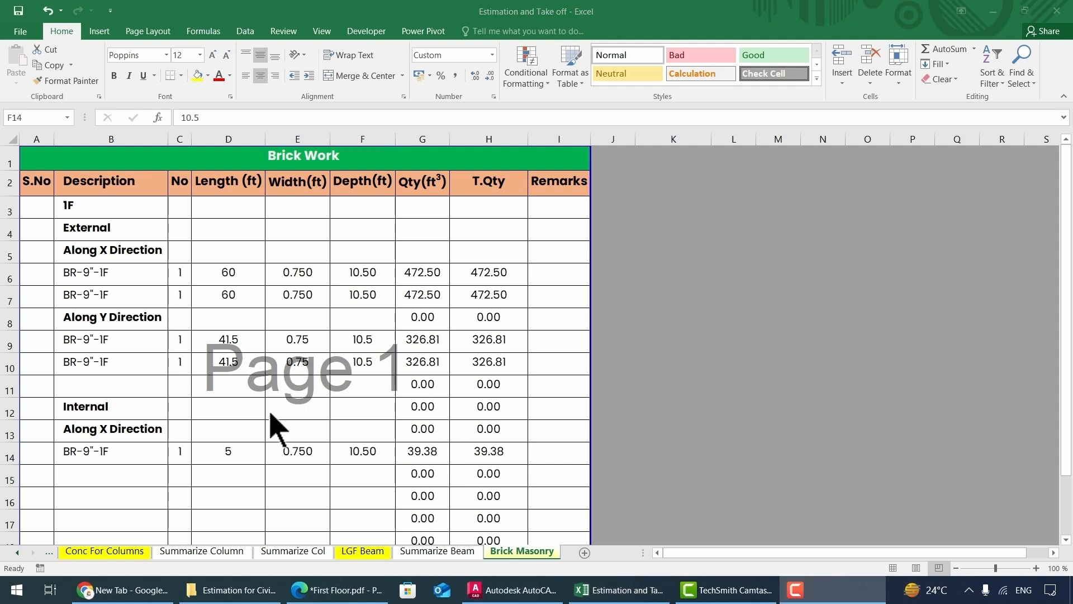
{"action": "scroll", "coordinate": [175, 430], "scroll_direction": "down", "scroll_amount": 1}
{"action": "left_click", "coordinate": [117, 360]}
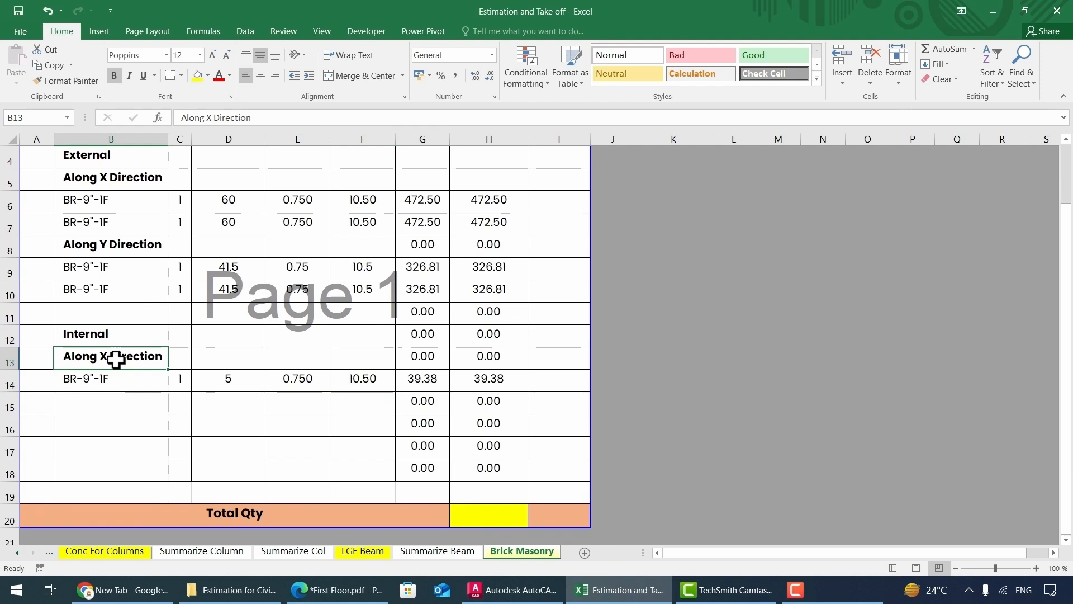
{"action": "key", "text": "ctrl+c"}
{"action": "left_click", "coordinate": [93, 428]}
{"action": "key", "text": "ctrl+v"}
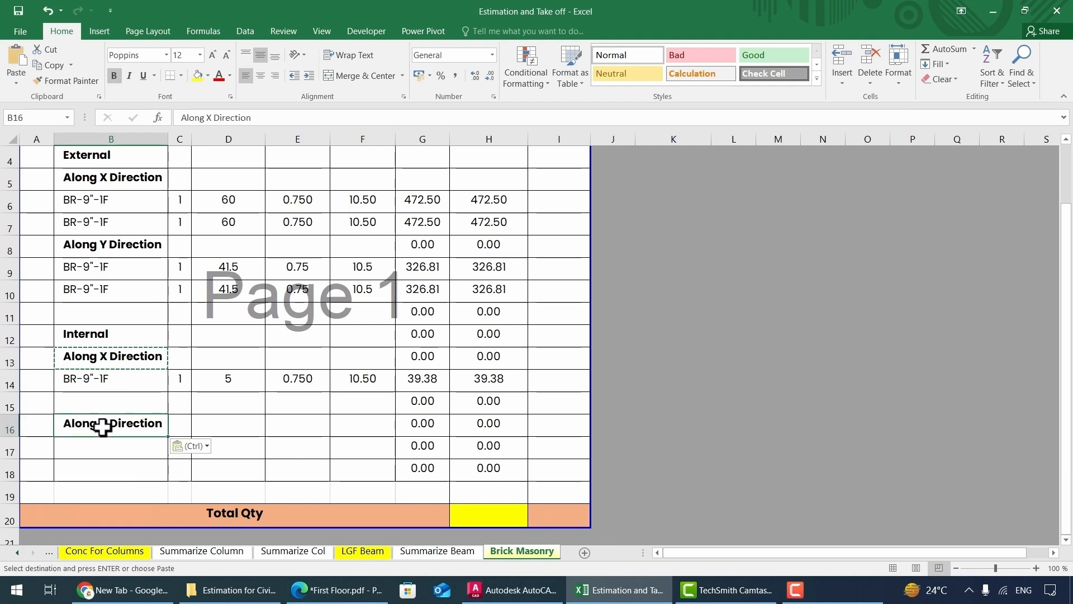
Copy the description from B14 to B17 and change it to BR-4.5"-1F.
{"action": "left_click", "coordinate": [95, 448]}
{"action": "left_click", "coordinate": [91, 378]}
{"action": "key", "text": "ctrl+c"}
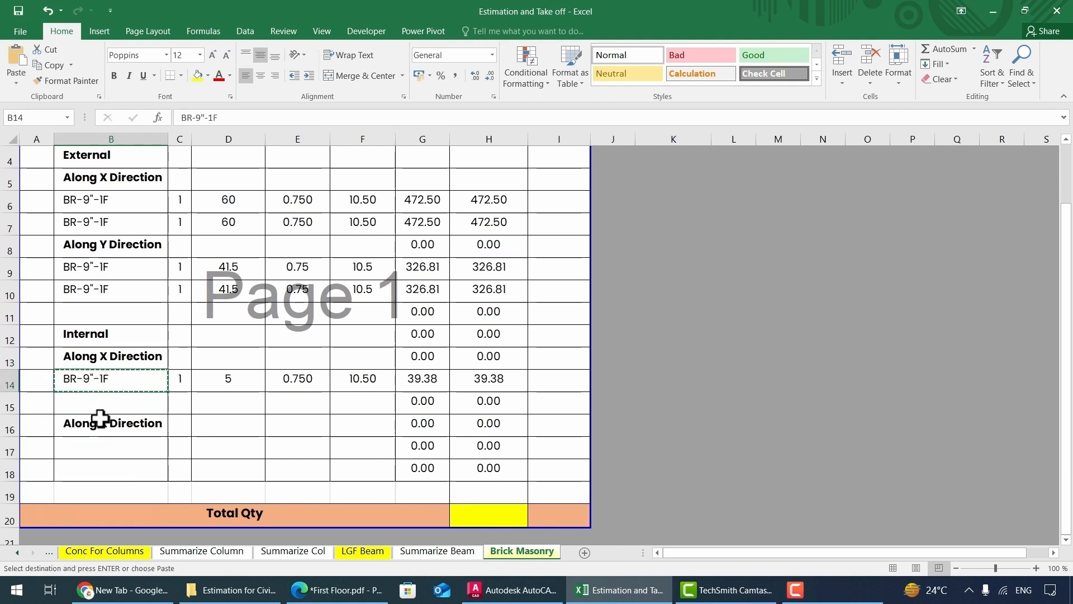
{"action": "left_click", "coordinate": [89, 448]}
{"action": "key", "text": "ctrl+v"}
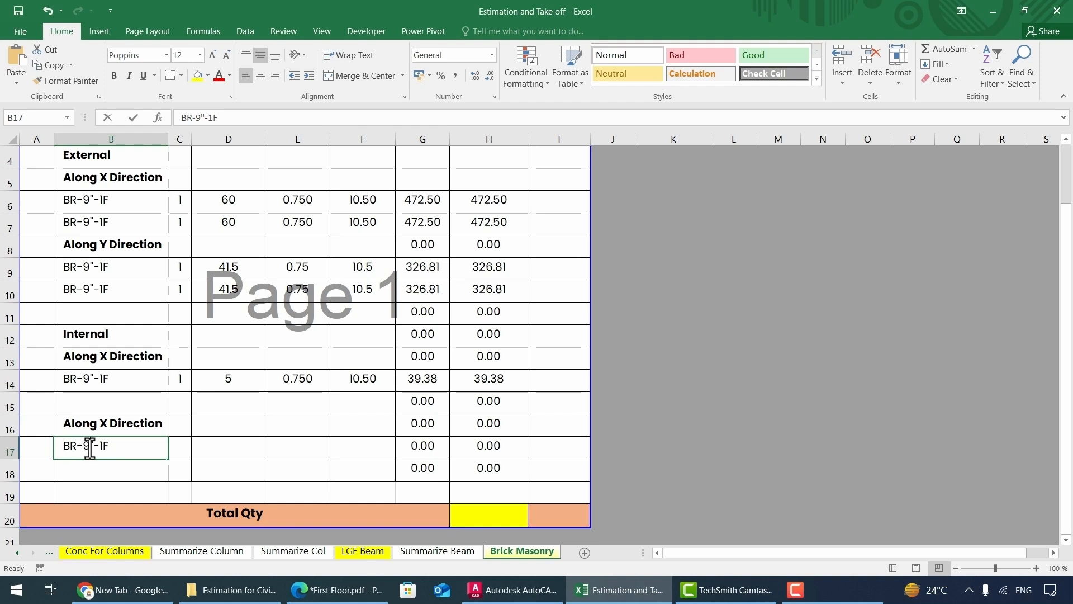
{"action": "double_click", "coordinate": [90, 454]}
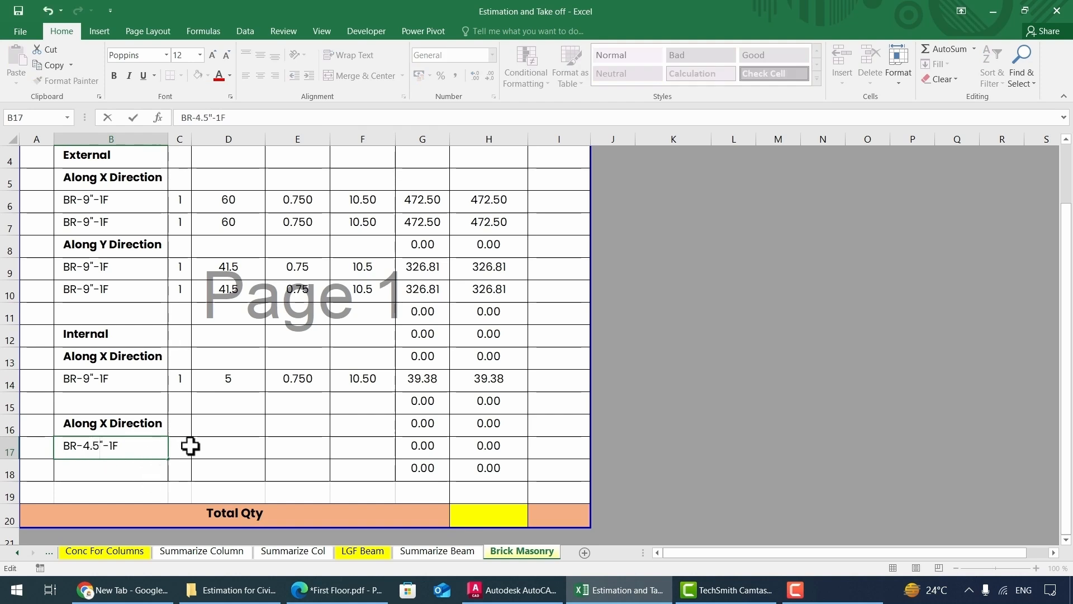
{"action": "left_click", "coordinate": [229, 439]}
Set the width of the 4.5" internal wall in row 17 to 0.375 ft.
{"action": "left_click", "coordinate": [291, 447]}
{"action": "type", "text": "0.375"}
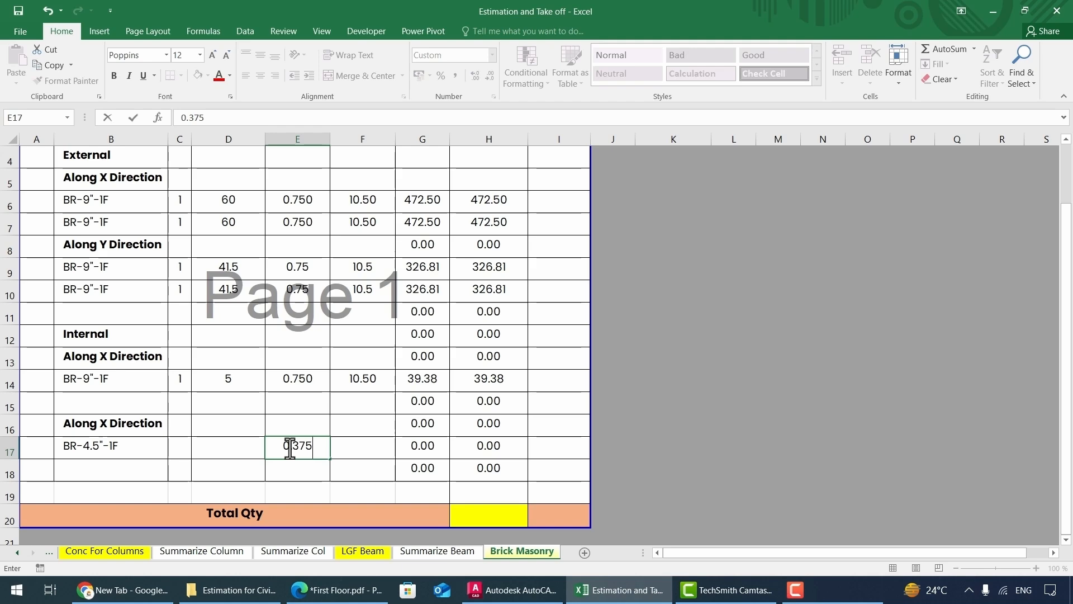
{"action": "left_click", "coordinate": [350, 447]}
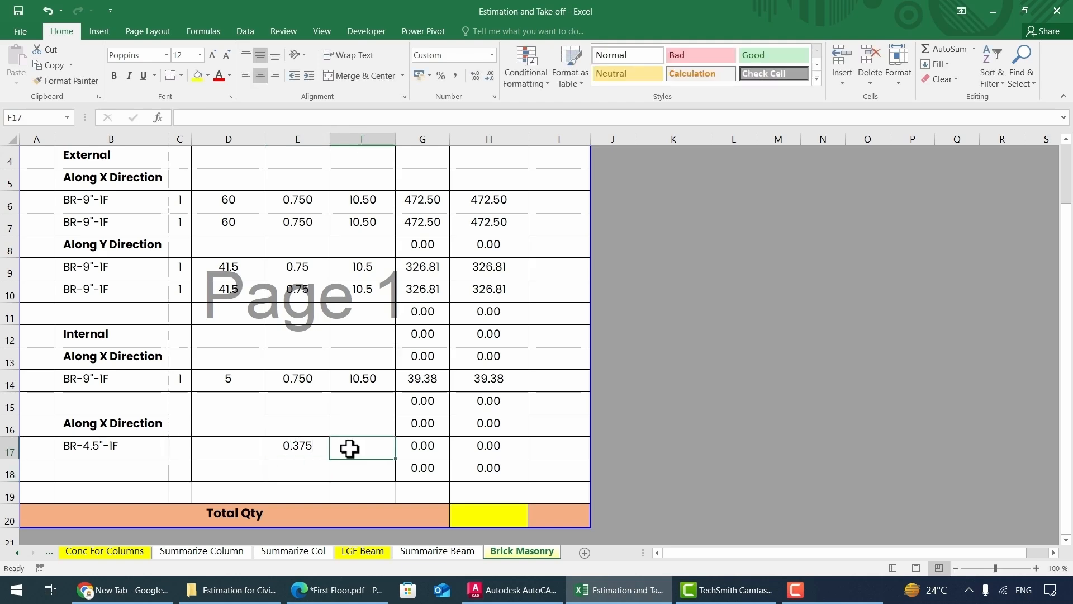
Set the depth of the 4.5" internal wall in row 17 to 10.5 ft.
{"action": "type", "text": "10.5"}
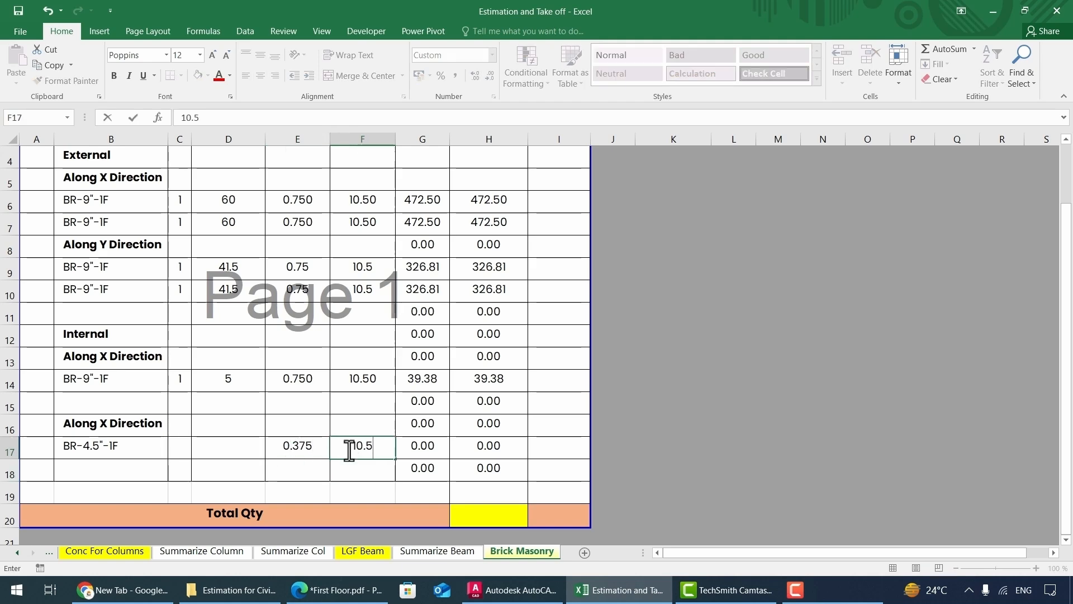
{"action": "key", "text": "Return"}
Switch to AutoCAD and dimension the full X-direction wall below the passage, from the kitchen-side corner to the pantry end.
{"action": "key", "text": "alt+Tab"}
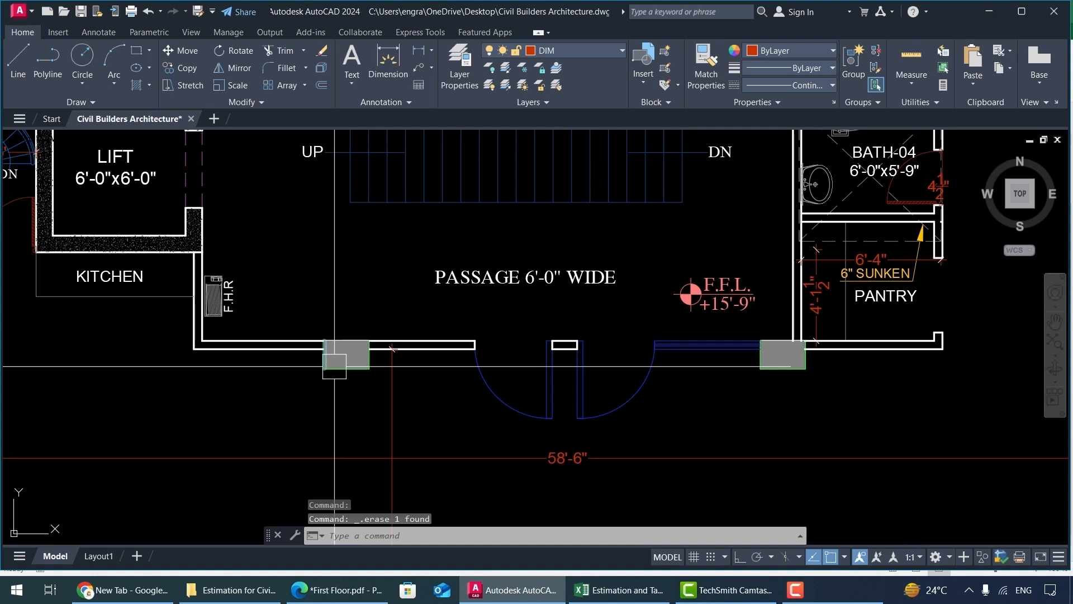
{"action": "type", "text": "dim"}
{"action": "key", "text": "Return"}
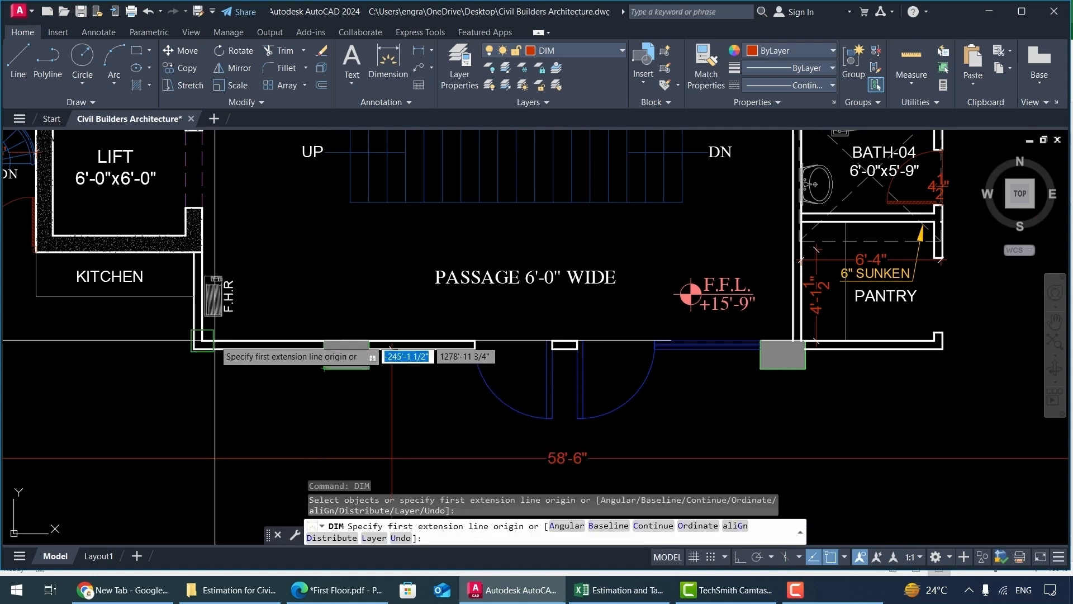
{"action": "left_click", "coordinate": [194, 348]}
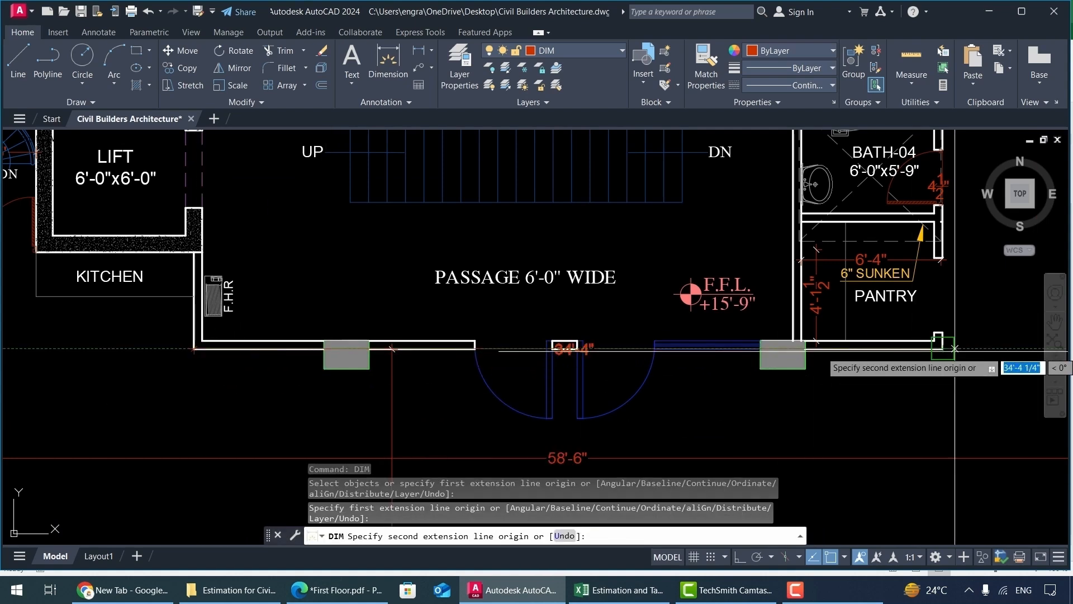
{"action": "left_click", "coordinate": [939, 341]}
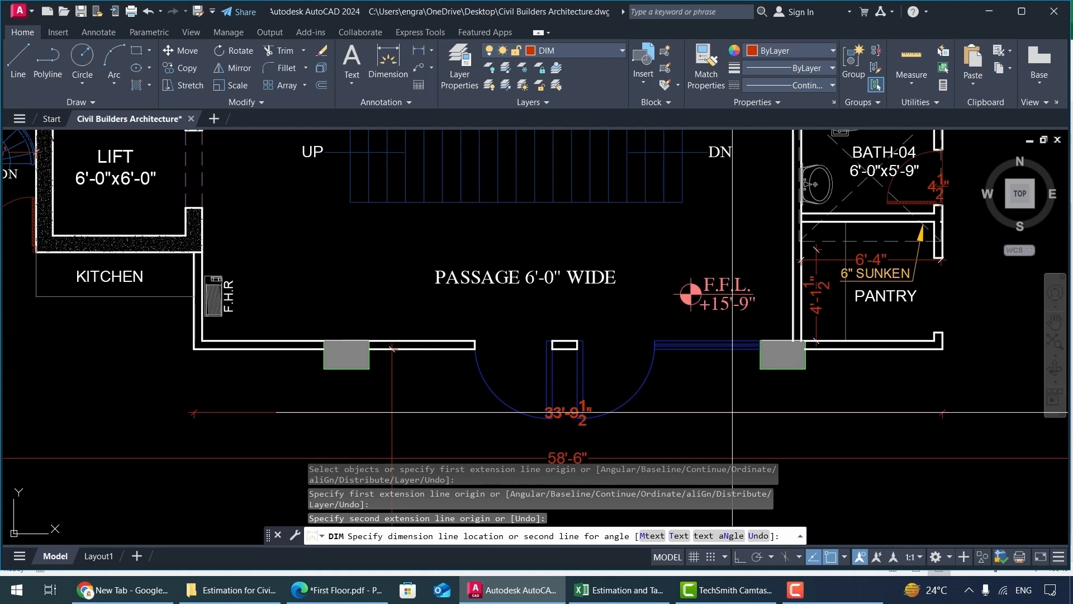
{"action": "left_click", "coordinate": [612, 414]}
{"action": "scroll", "coordinate": [611, 420], "scroll_direction": "up", "scroll_amount": 4}
{"action": "type", "text": "c"}
{"action": "key", "text": "Return"}
{"action": "key", "text": "Escape"}
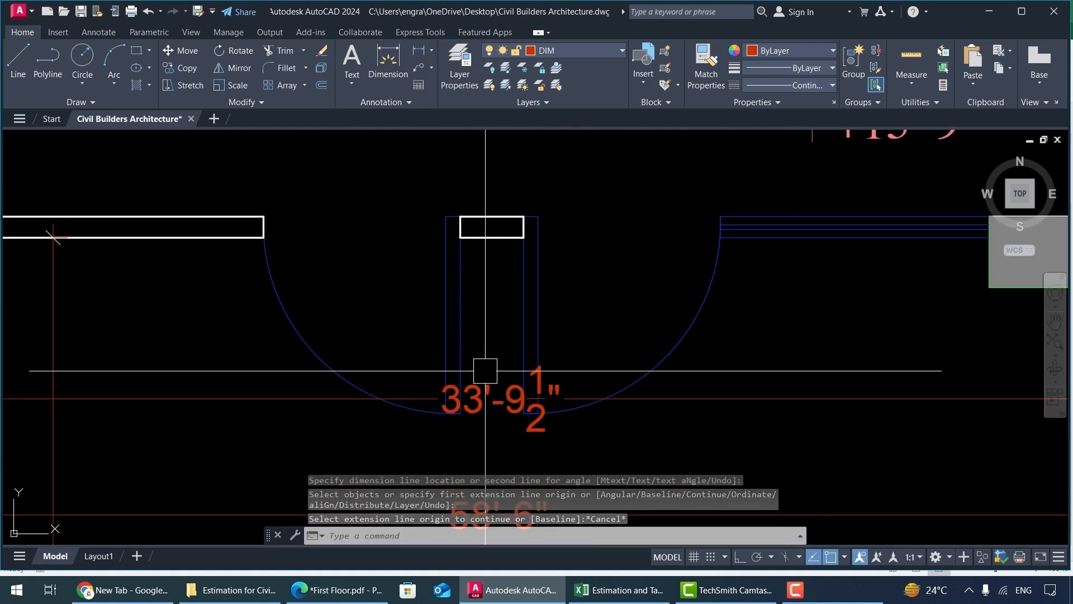
Switch to Excel and enter length 33.79 ft and No 1 for the 4.5" internal wall in row 17.
{"action": "key", "text": "alt+Tab"}
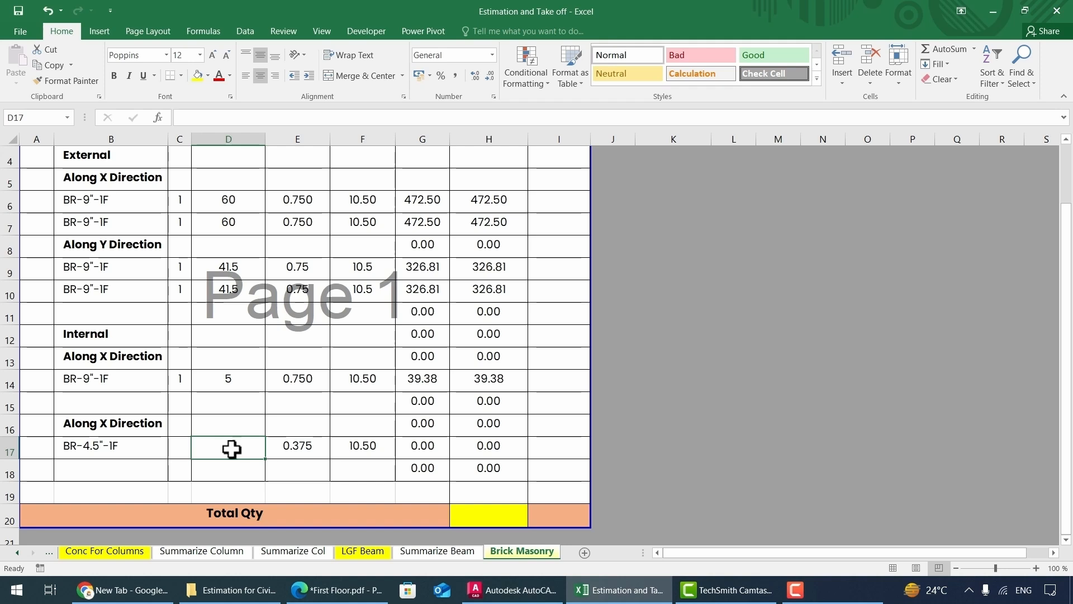
{"action": "type", "text": "33.79"}
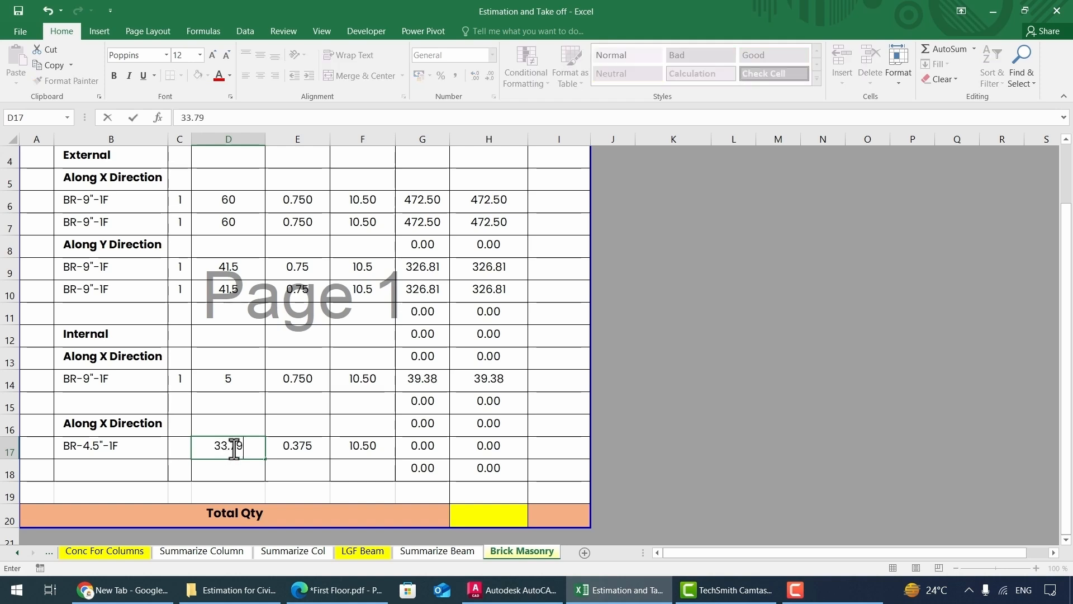
{"action": "key", "text": "Return"}
{"action": "key", "text": "Left"}
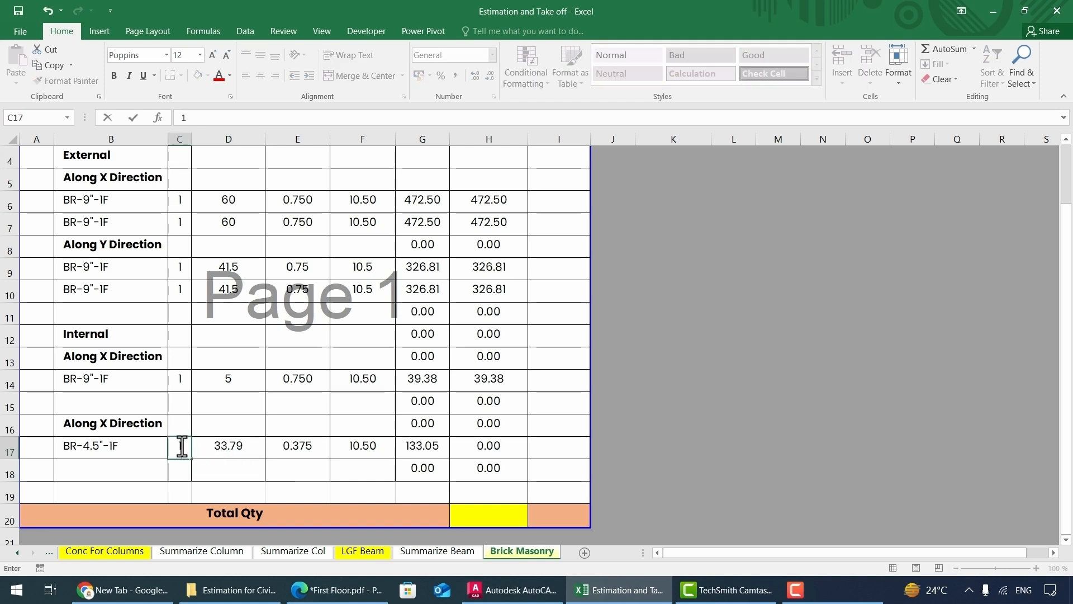
Switch to First Floor.pdf and draw check marks on the X-direction walls below the passage and the pantry.
{"action": "key", "text": "alt+Tab"}
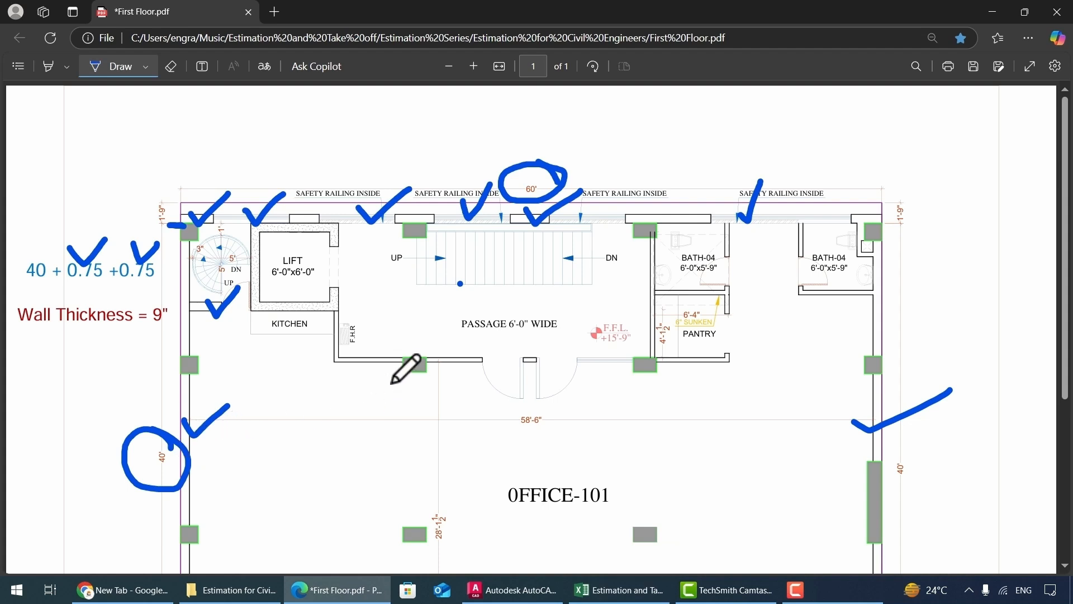
{"action": "mouse_move", "coordinate": [464, 349]}
{"action": "left_mouse_down"}
{"action": "mouse_move", "coordinate": [474, 361]}
{"action": "mouse_move", "coordinate": [531, 328]}
{"action": "left_mouse_up"}
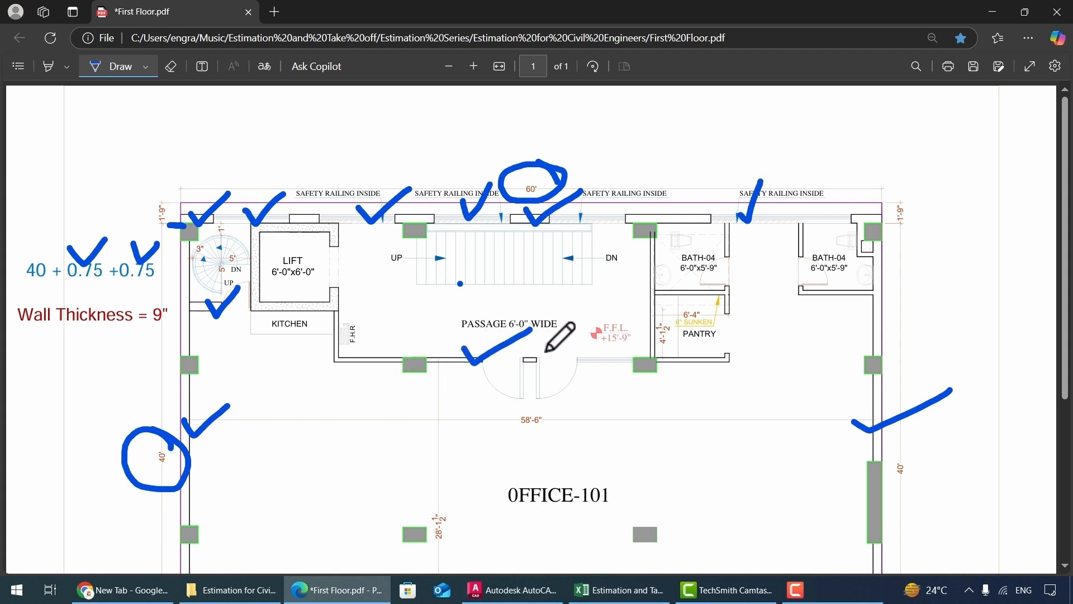
{"action": "left_click_drag", "start_coordinate": [683, 349], "coordinate": [710, 346]}
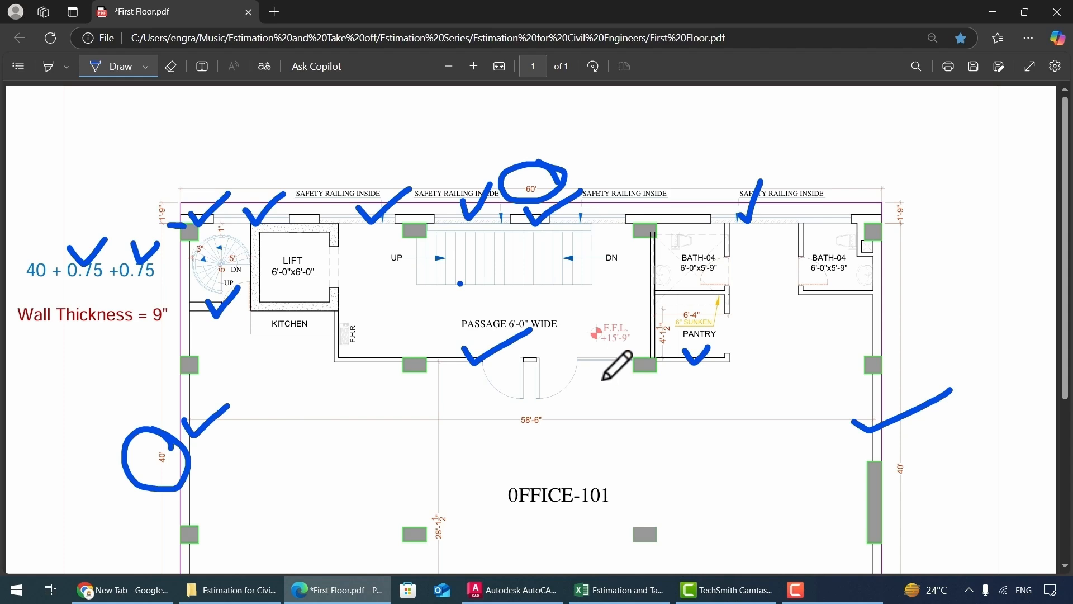
Draw crosses on the X-direction walls of both BATH-04 rooms and BATH-10.
{"action": "mouse_move", "coordinate": [848, 275]}
{"action": "left_mouse_down"}
{"action": "mouse_move", "coordinate": [828, 298]}
{"action": "mouse_move", "coordinate": [850, 299]}
{"action": "left_mouse_up"}
{"action": "mouse_move", "coordinate": [695, 283]}
{"action": "left_mouse_down"}
{"action": "mouse_move", "coordinate": [673, 308]}
{"action": "mouse_move", "coordinate": [696, 307]}
{"action": "left_mouse_up"}
{"action": "scroll", "coordinate": [677, 312], "scroll_direction": "down", "scroll_amount": 2}
{"action": "scroll", "coordinate": [676, 310], "scroll_direction": "down", "scroll_amount": 1}
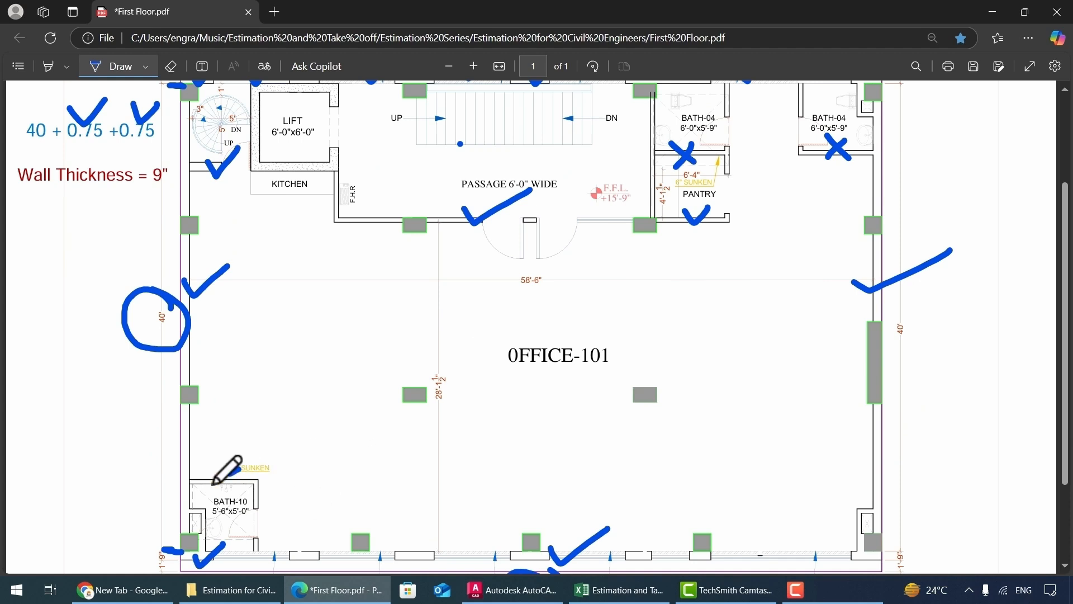
{"action": "left_click_drag", "start_coordinate": [215, 462], "coordinate": [239, 486]}
{"action": "left_click_drag", "start_coordinate": [239, 465], "coordinate": [210, 490]}
Circle the 6'-0" size of both BATH-04 rooms and the 5'-6" size of BATH-10.
{"action": "scroll", "coordinate": [465, 420], "scroll_direction": "up", "scroll_amount": 2}
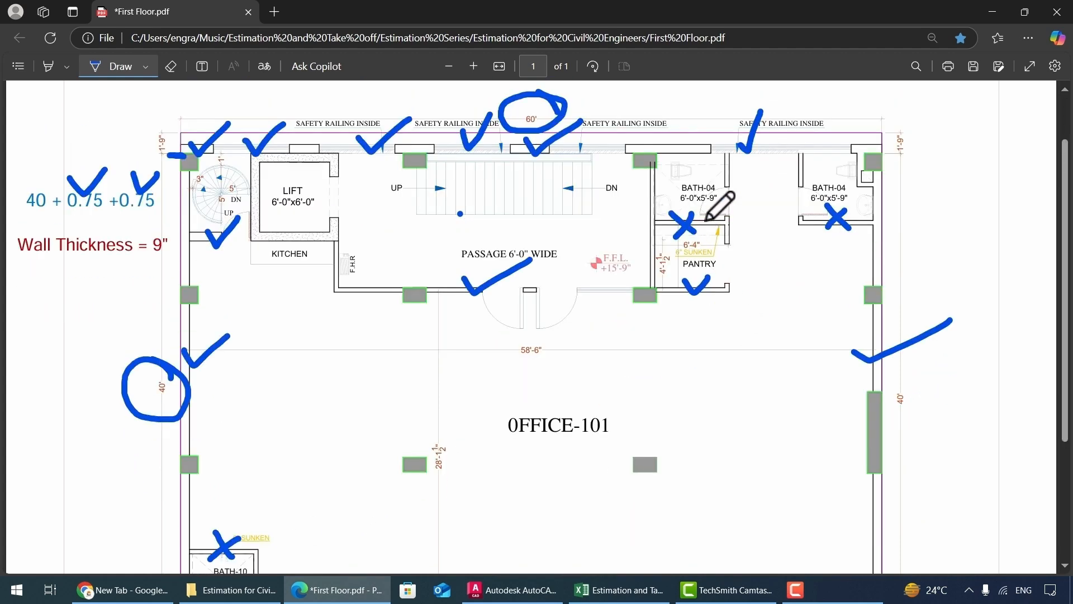
{"action": "mouse_move", "coordinate": [698, 183]}
{"action": "left_mouse_down"}
{"action": "mouse_move", "coordinate": [675, 189]}
{"action": "mouse_move", "coordinate": [695, 191]}
{"action": "left_mouse_up"}
{"action": "mouse_move", "coordinate": [825, 195]}
{"action": "left_mouse_down"}
{"action": "mouse_move", "coordinate": [802, 197]}
{"action": "mouse_move", "coordinate": [834, 194]}
{"action": "left_mouse_up"}
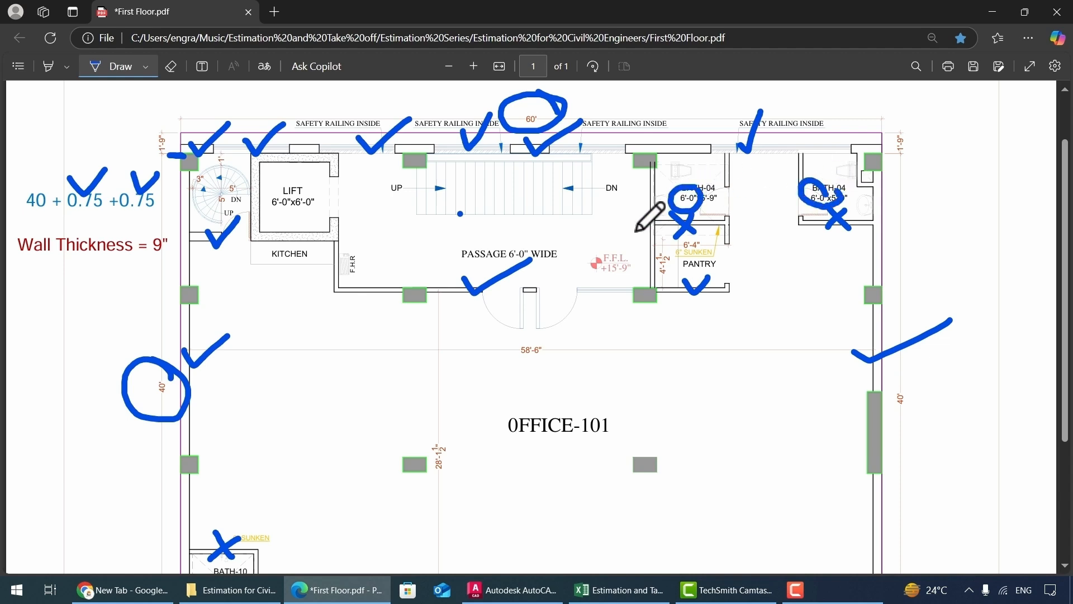
{"action": "scroll", "coordinate": [638, 229], "scroll_direction": "down", "scroll_amount": 3}
{"action": "left_click_drag", "start_coordinate": [221, 376], "coordinate": [231, 386]}
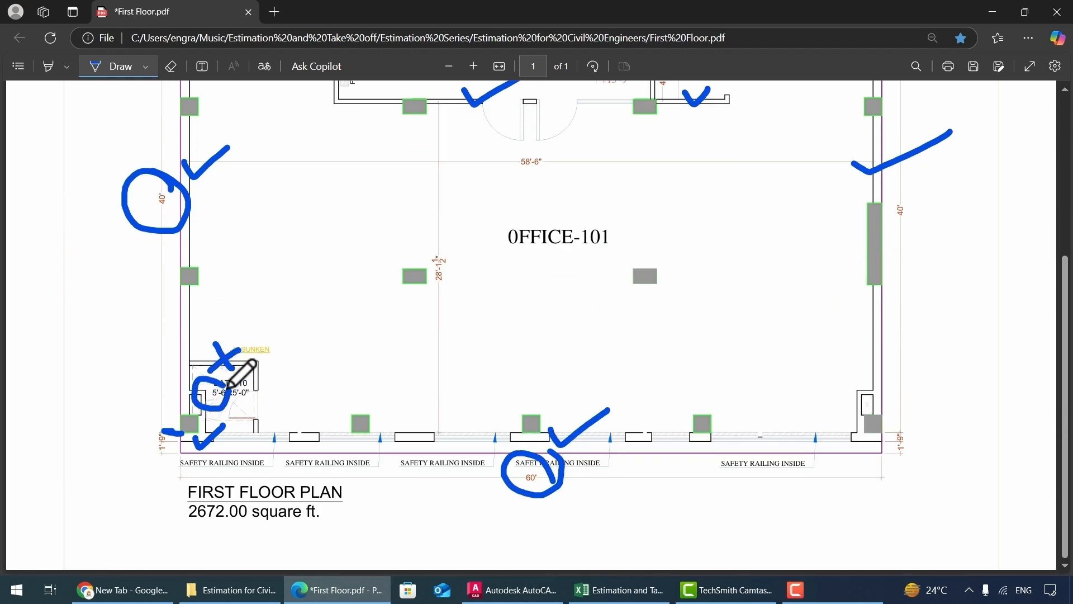
{"action": "scroll", "coordinate": [396, 353], "scroll_direction": "up", "scroll_amount": 2}
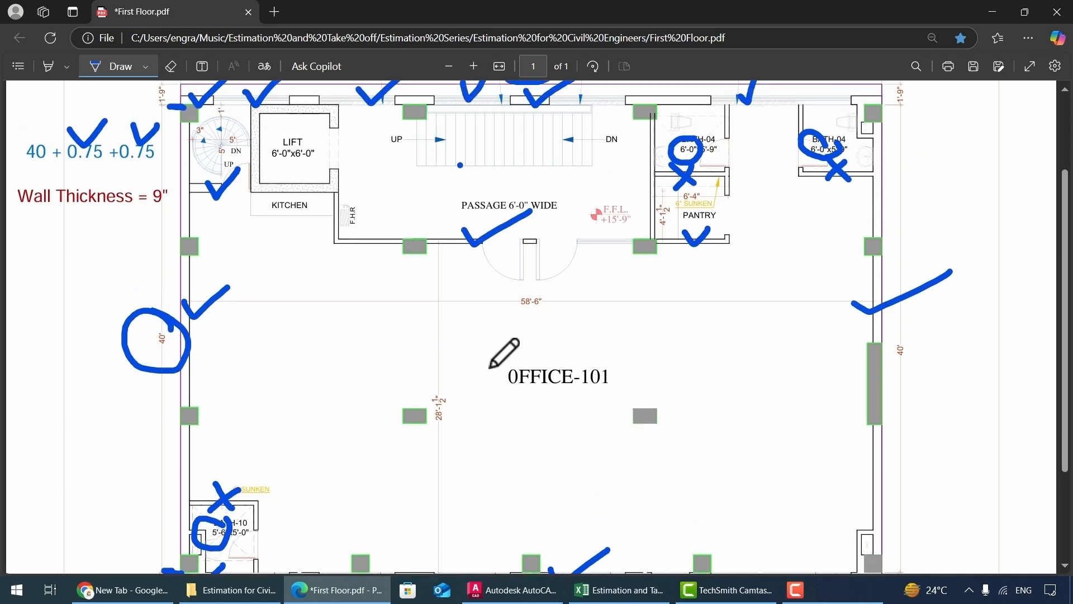
Switch to Excel, copy the number and dimensions from row 17 to row 18 and set the length in D18 to 17.5 ft.
{"action": "left_click", "coordinate": [620, 590]}
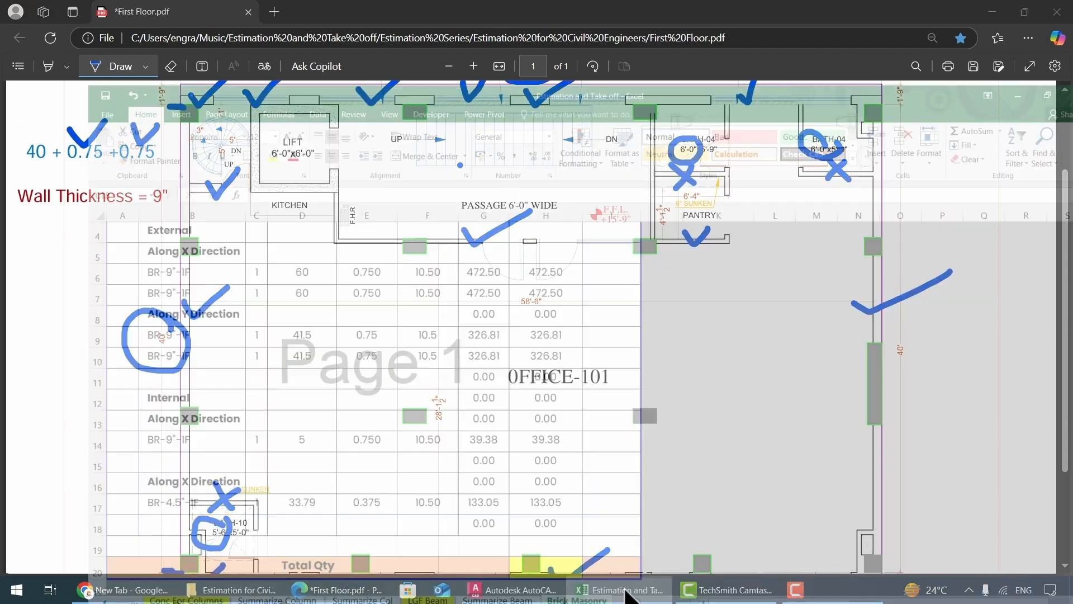
{"action": "left_click_drag", "start_coordinate": [181, 447], "coordinate": [350, 440]}
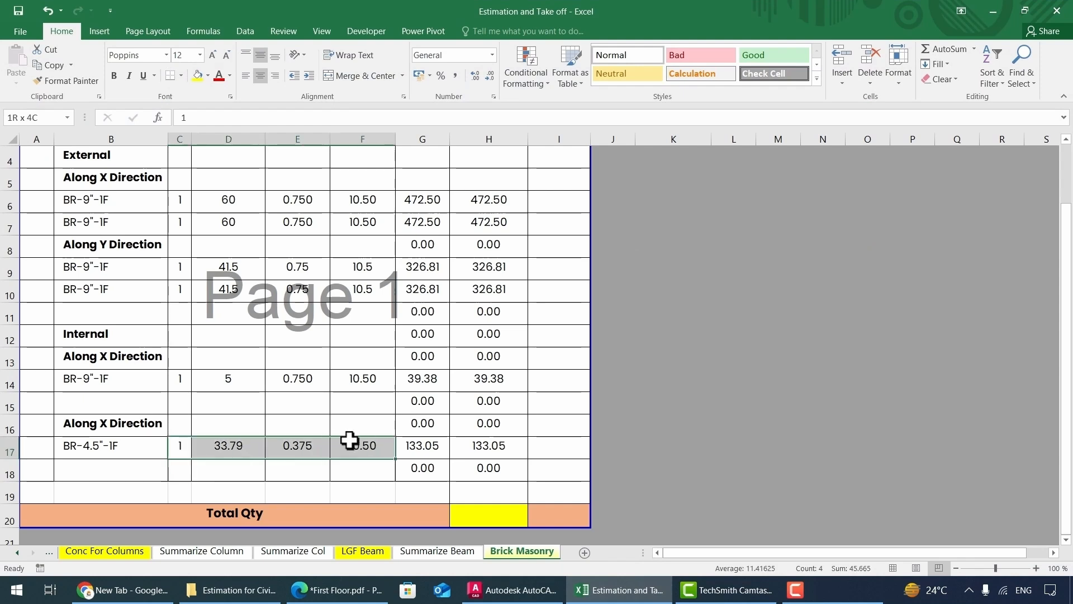
{"action": "key", "text": "ctrl+c"}
{"action": "left_click", "coordinate": [170, 471]}
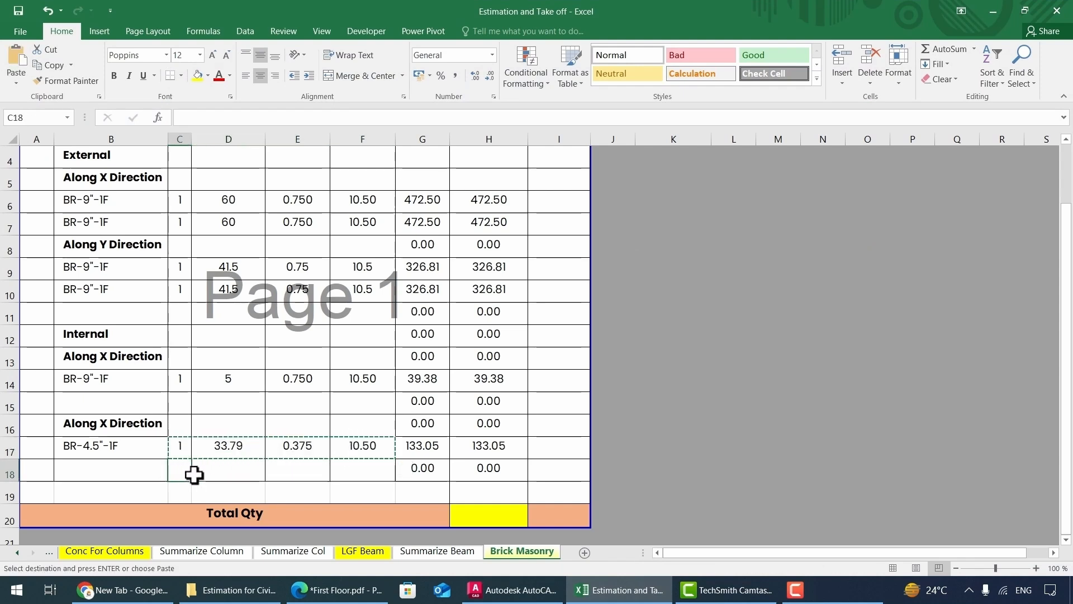
{"action": "key", "text": "ctrl+v"}
{"action": "left_click", "coordinate": [219, 466]}
{"action": "type", "text": "17."}
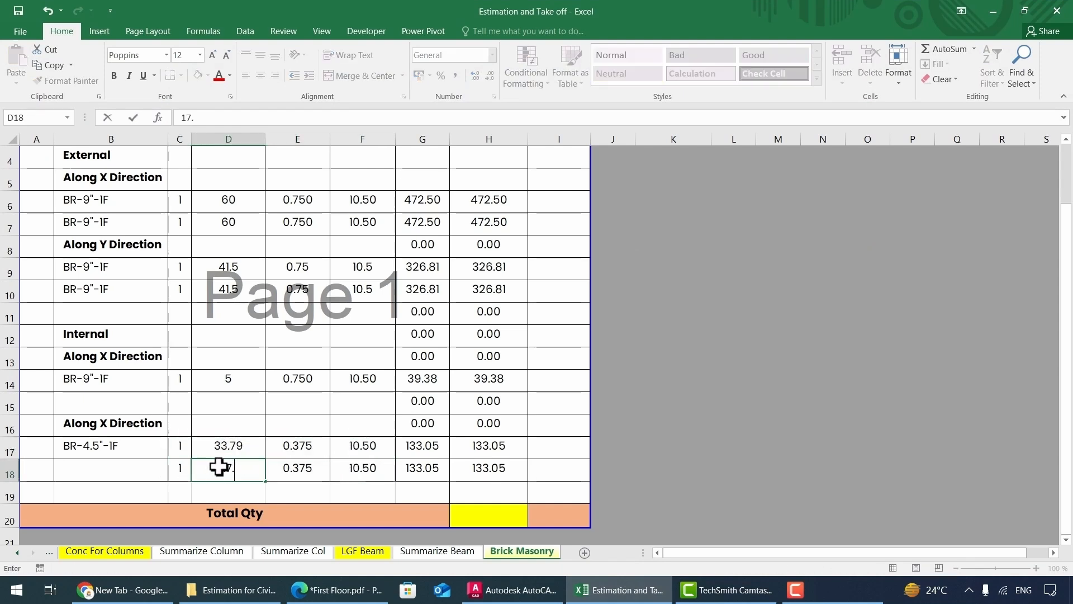
{"action": "type", "text": "5"}
{"action": "key", "text": "Return"}
Copy the description BR-4.5"-1F from B17 to B18.
{"action": "left_click", "coordinate": [113, 449]}
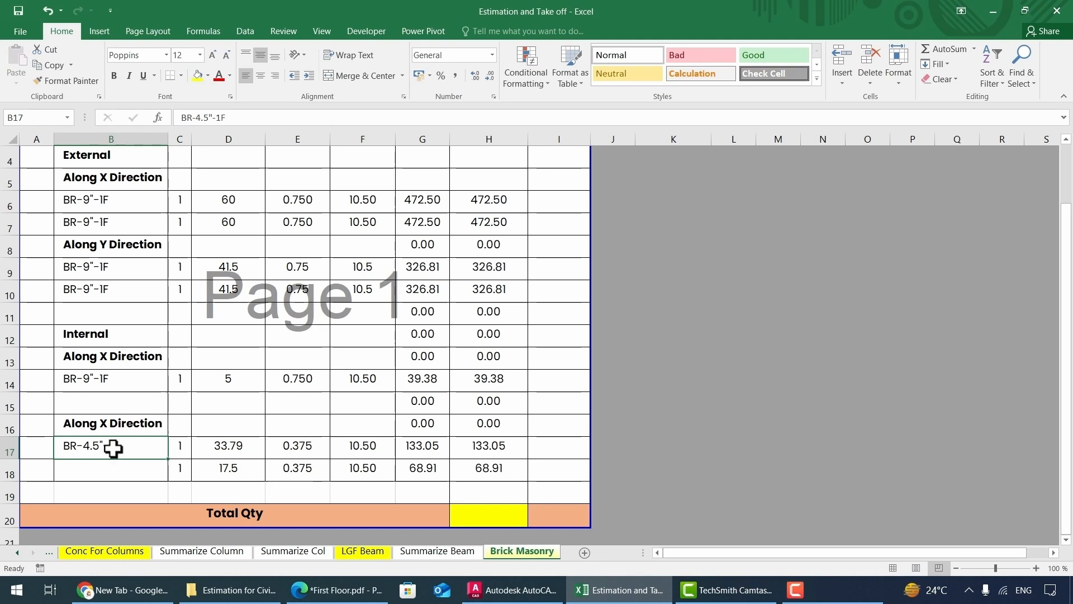
{"action": "key", "text": "ctrl+c"}
{"action": "left_click", "coordinate": [112, 469]}
{"action": "key", "text": "ctrl+v"}
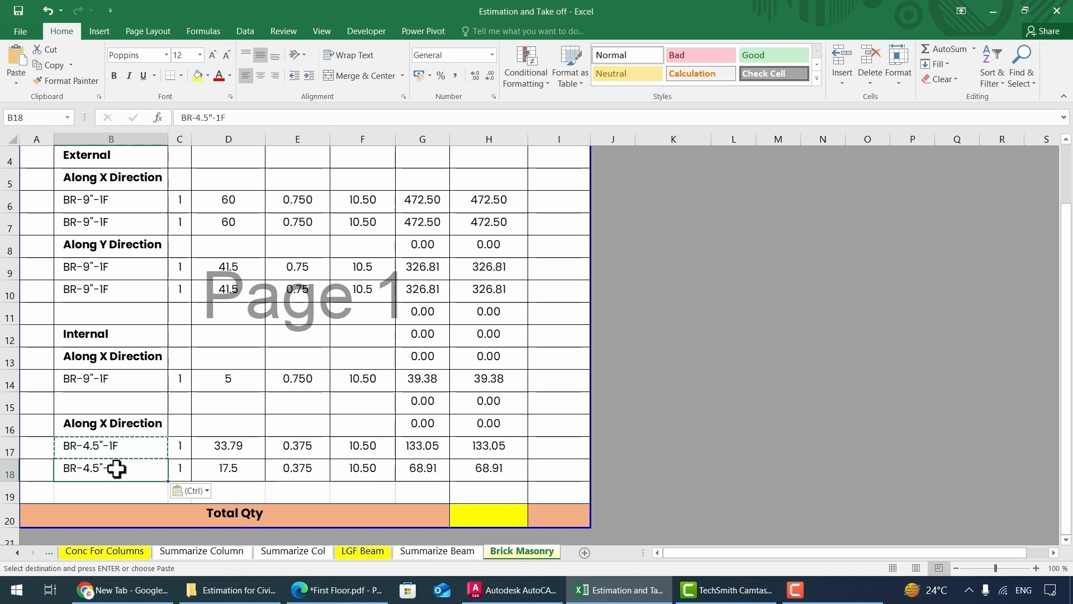
Insert blank rows at row 19 and copy the Along X Direction heading row 13 into row 19.
{"action": "left_click", "coordinate": [10, 490]}
{"action": "key", "text": "ctrl+shift+plus"}
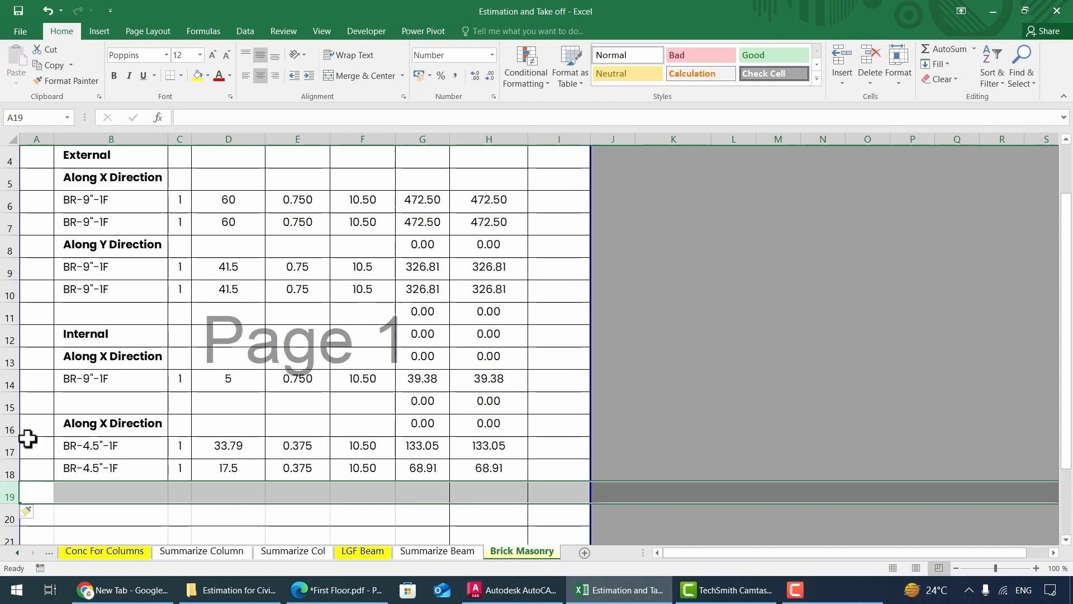
{"action": "left_click", "coordinate": [10, 358]}
{"action": "key", "text": "ctrl+c"}
{"action": "left_click", "coordinate": [10, 490]}
{"action": "key", "text": "ctrl+v"}
Copy the two 4.5" wall rows 17 and 18 into rows 20 and 21.
{"action": "left_click_drag", "start_coordinate": [11, 447], "coordinate": [12, 469]}
{"action": "key", "text": "ctrl+c"}
{"action": "scroll", "coordinate": [91, 434], "scroll_direction": "down", "scroll_amount": 2}
{"action": "left_click", "coordinate": [12, 383]}
{"action": "key", "text": "ctrl+v"}
Clear the copied wall lengths in D20 and D21.
{"action": "left_click", "coordinate": [216, 384]}
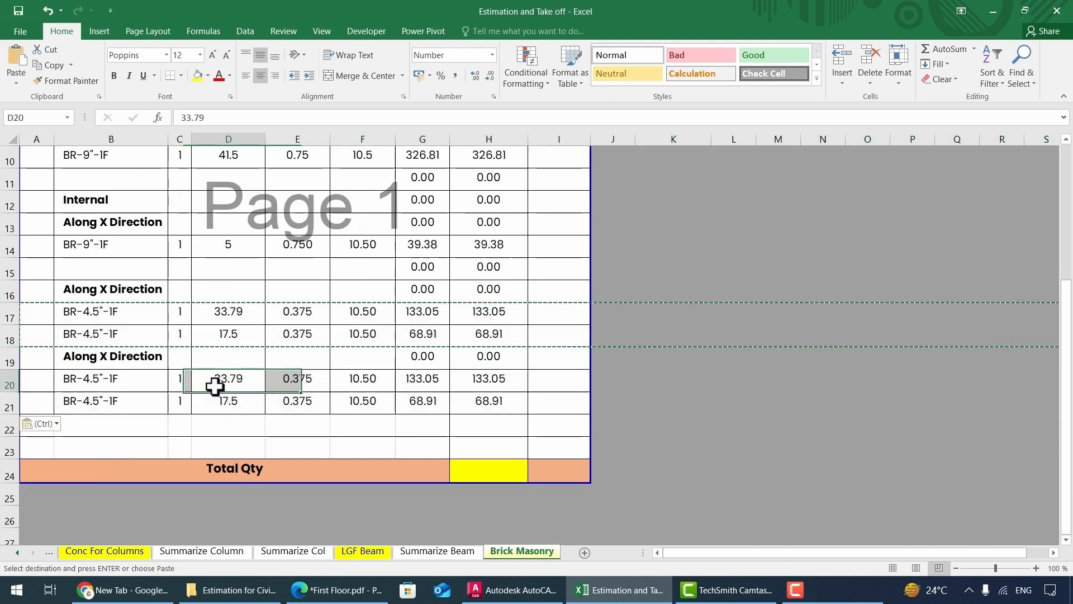
{"action": "key", "text": "Delete"}
{"action": "left_click", "coordinate": [235, 395]}
{"action": "key", "text": "Delete"}
Switch to AutoCAD and dimension the internal Y-direction walls beside the kitchen, the staircase and the pantry.
{"action": "left_click", "coordinate": [384, 589]}
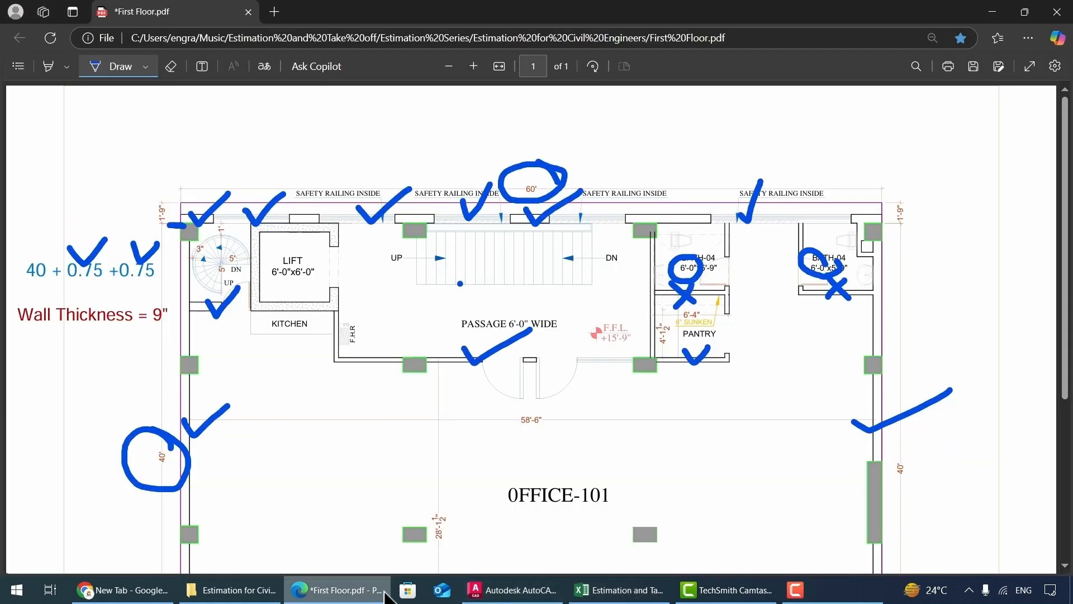
{"action": "key", "text": "alt+Tab"}
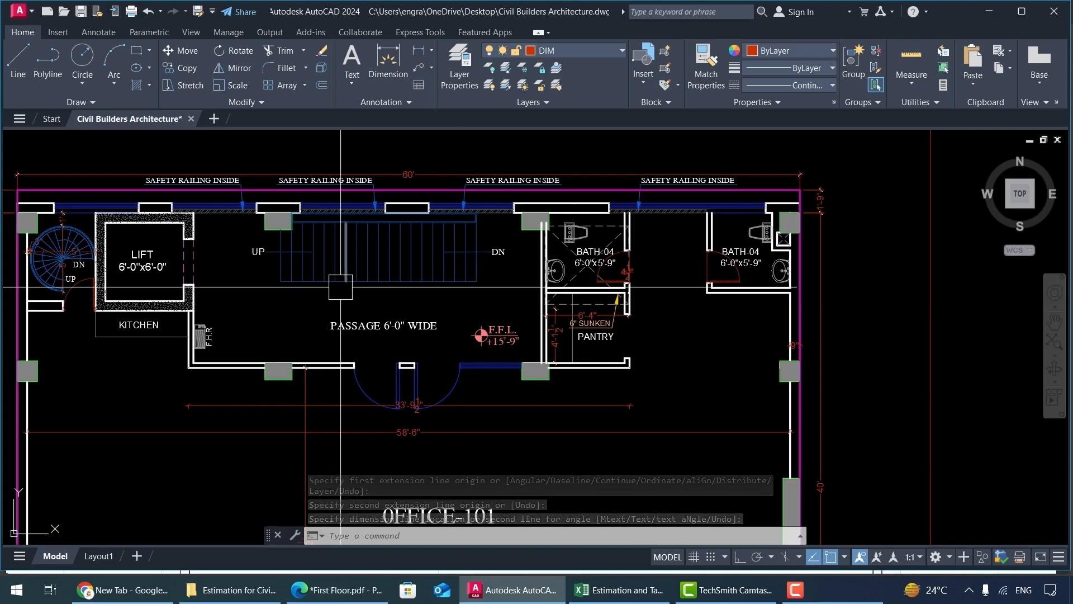
{"action": "scroll", "coordinate": [148, 337], "scroll_direction": "up", "scroll_amount": 6}
{"action": "key", "text": "space"}
{"action": "left_click", "coordinate": [404, 167]}
{"action": "scroll", "coordinate": [411, 266], "scroll_direction": "down", "scroll_amount": 3}
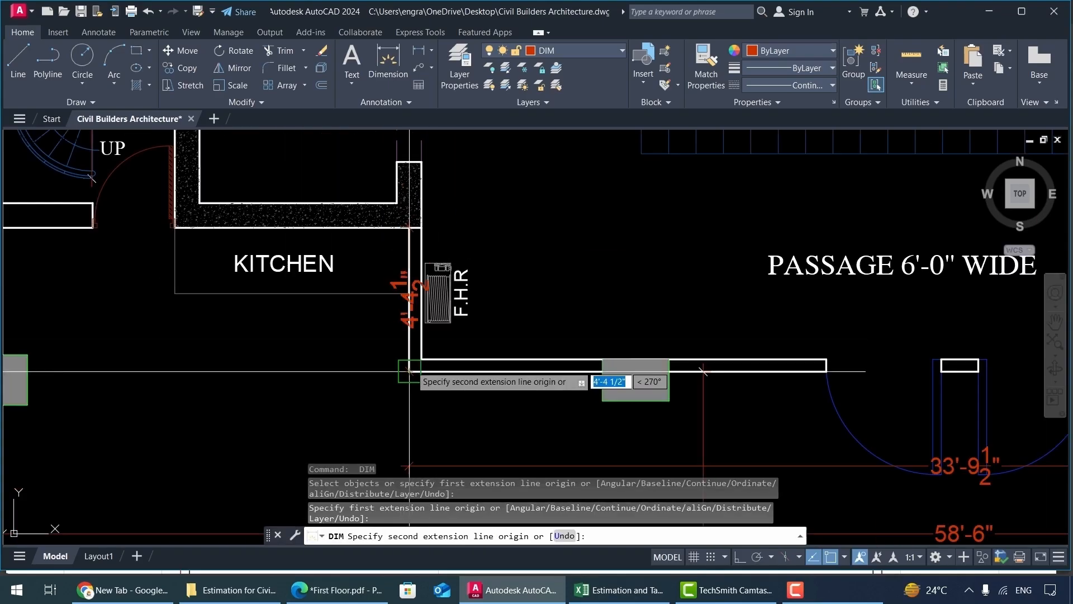
{"action": "key", "text": "Escape"}
Dimension the Y-direction wall on the door side of the BATH-04 nearest the outer wall, over its full length.
{"action": "scroll", "coordinate": [642, 369], "scroll_direction": "down", "scroll_amount": 3}
{"action": "scroll", "coordinate": [707, 307], "scroll_direction": "up", "scroll_amount": 6}
{"action": "left_click", "coordinate": [695, 268]}
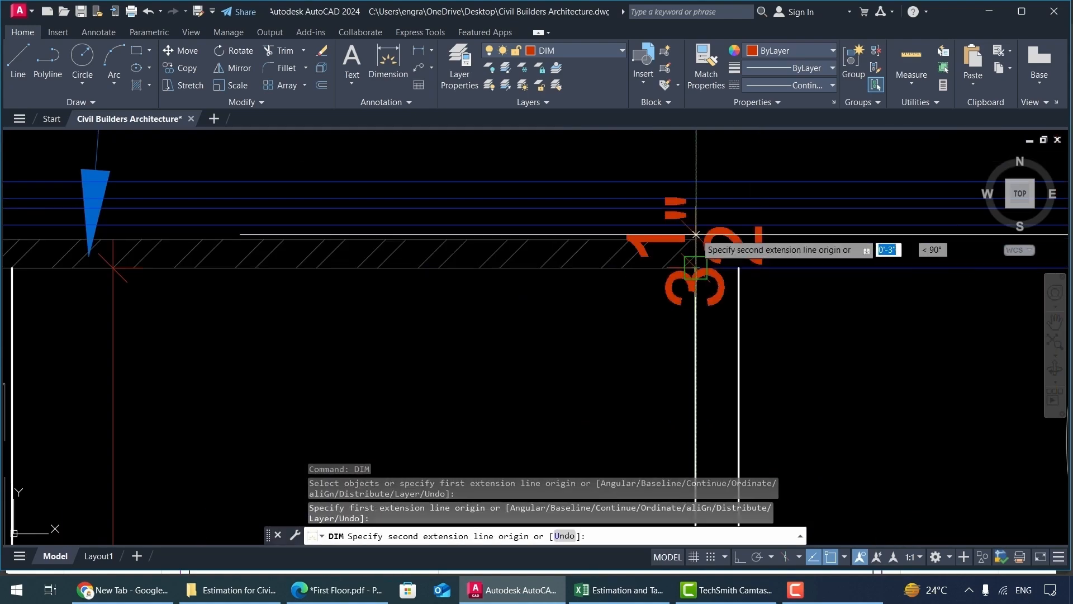
{"action": "scroll", "coordinate": [696, 246], "scroll_direction": "down", "scroll_amount": 5}
{"action": "left_click", "coordinate": [696, 410]}
{"action": "left_click", "coordinate": [655, 357]}
{"action": "key", "text": "Escape"}
Check the Y-direction wall dimensions beside the two BATH-04 rooms, the staircase passage and the kitchen.
{"action": "scroll", "coordinate": [679, 297], "scroll_direction": "down", "scroll_amount": 5}
{"action": "scroll", "coordinate": [671, 279], "scroll_direction": "up", "scroll_amount": 2}
{"action": "scroll", "coordinate": [696, 334], "scroll_direction": "up", "scroll_amount": 2}
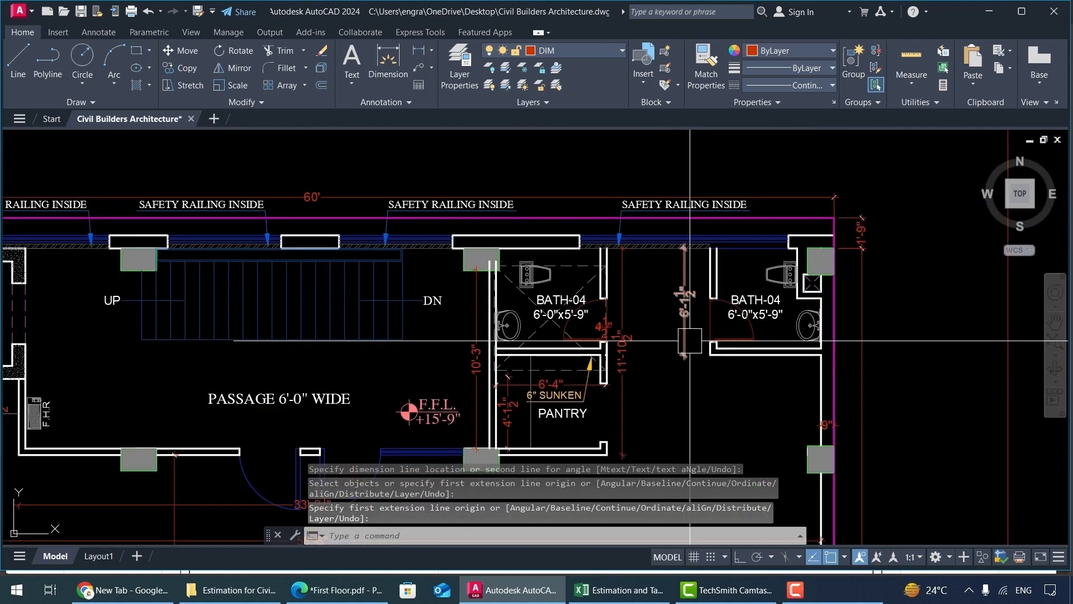
{"action": "scroll", "coordinate": [690, 297], "scroll_direction": "up", "scroll_amount": 3}
{"action": "left_click", "coordinate": [689, 295]}
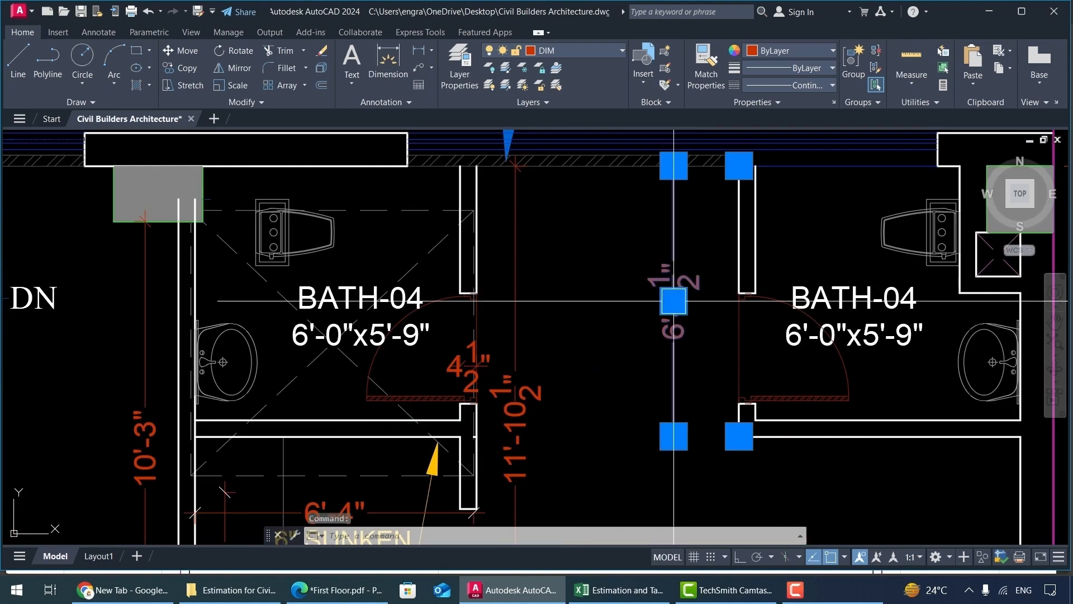
{"action": "scroll", "coordinate": [689, 295], "scroll_direction": "down", "scroll_amount": 4}
{"action": "scroll", "coordinate": [676, 316], "scroll_direction": "up", "scroll_amount": 5}
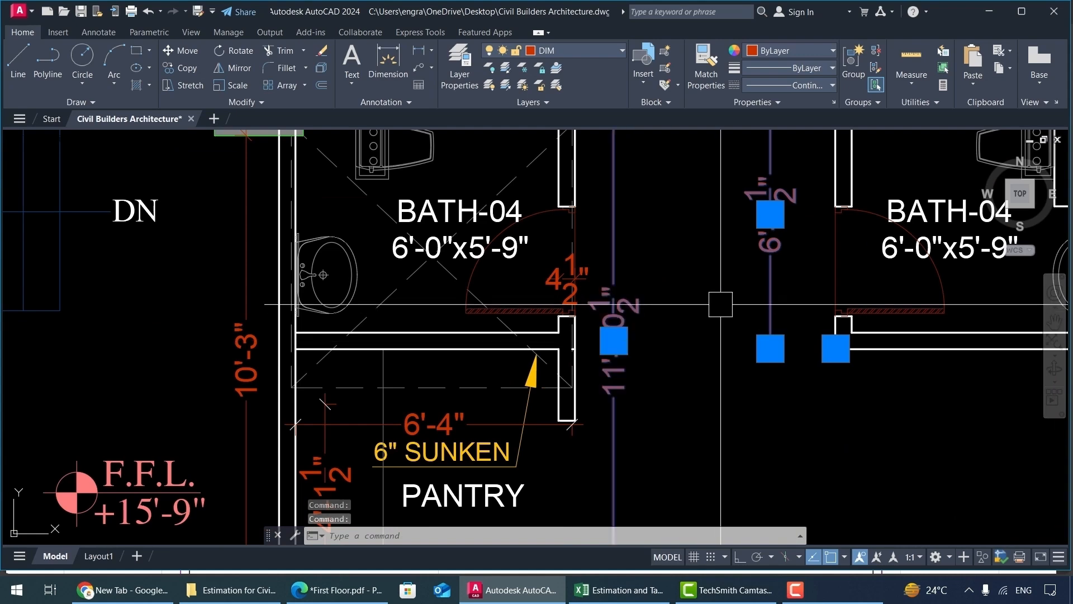
{"action": "key", "text": "Escape"}
{"action": "scroll", "coordinate": [674, 313], "scroll_direction": "down", "scroll_amount": 5}
{"action": "scroll", "coordinate": [615, 297], "scroll_direction": "up", "scroll_amount": 5}
{"action": "left_click", "coordinate": [615, 297]}
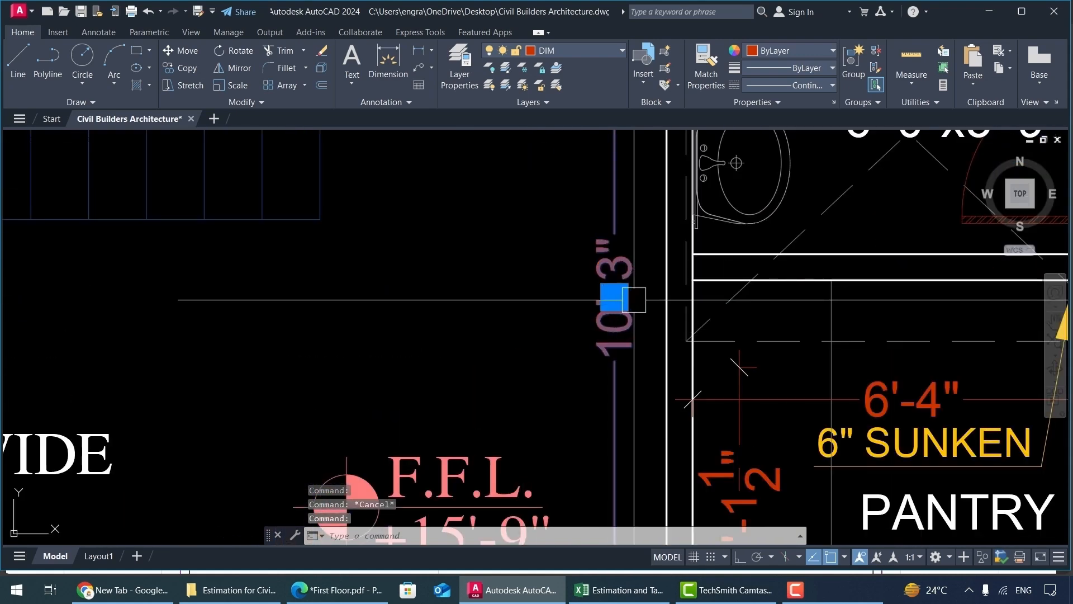
{"action": "scroll", "coordinate": [615, 297], "scroll_direction": "down", "scroll_amount": 6}
{"action": "scroll", "coordinate": [361, 353], "scroll_direction": "up", "scroll_amount": 6}
{"action": "left_click", "coordinate": [361, 352]}
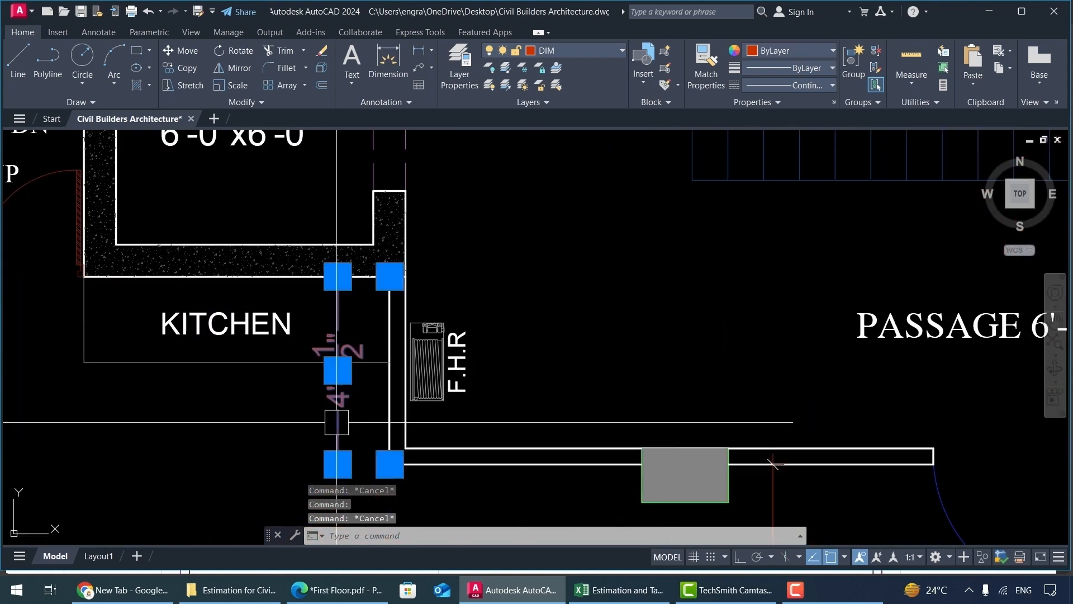
{"action": "key", "text": "Escape"}
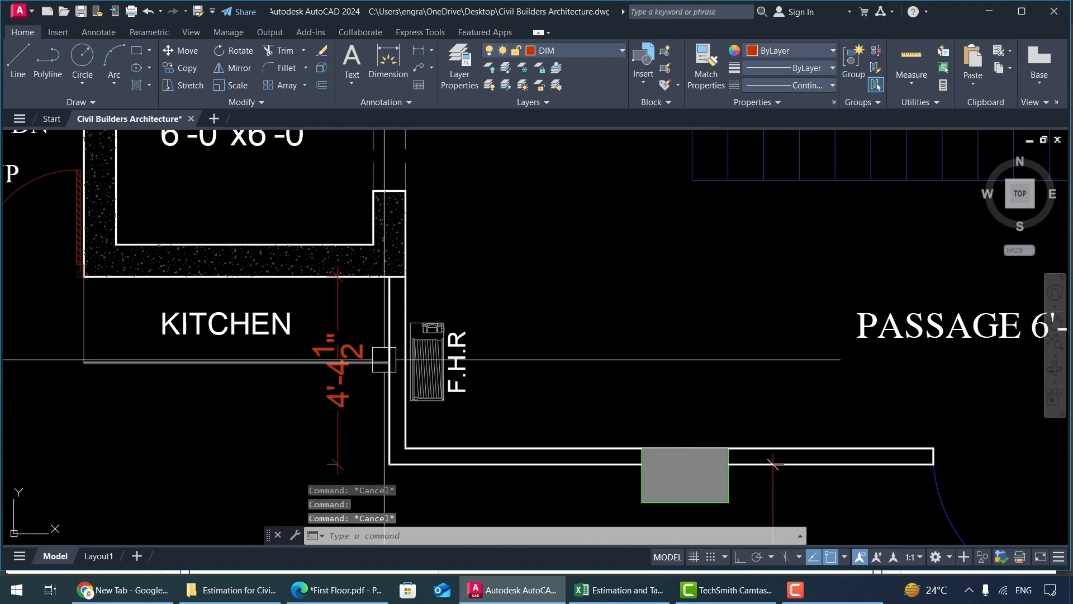
Switch to First Floor.pdf and tick the Y-direction walls beside the kitchen, the staircase passage and the two BATH-04 rooms in green ink.
{"action": "scroll", "coordinate": [392, 364], "scroll_direction": "down", "scroll_amount": 6}
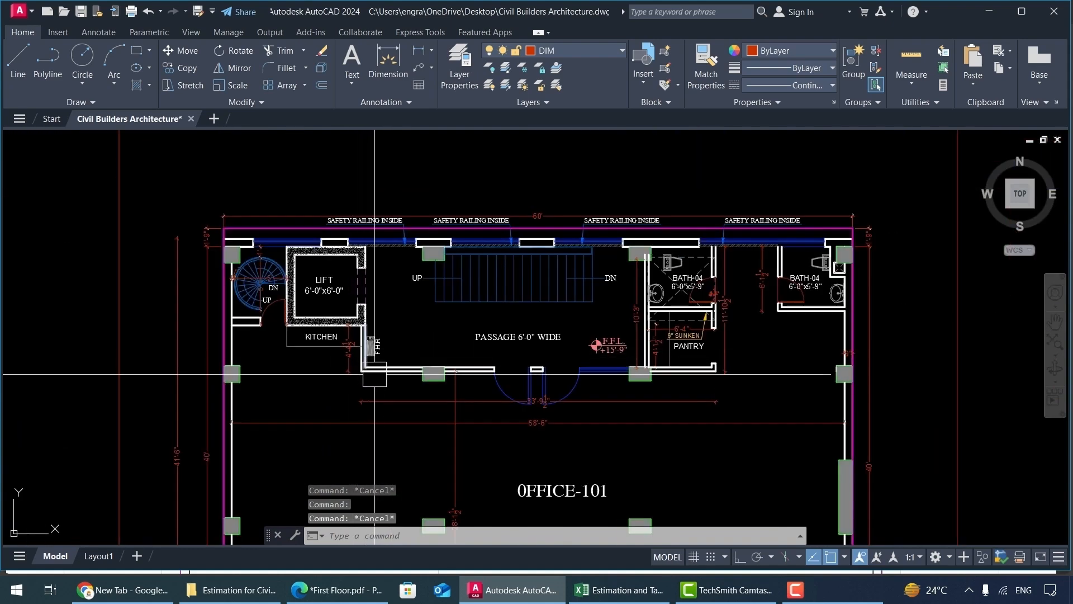
{"action": "key", "text": "alt+Tab"}
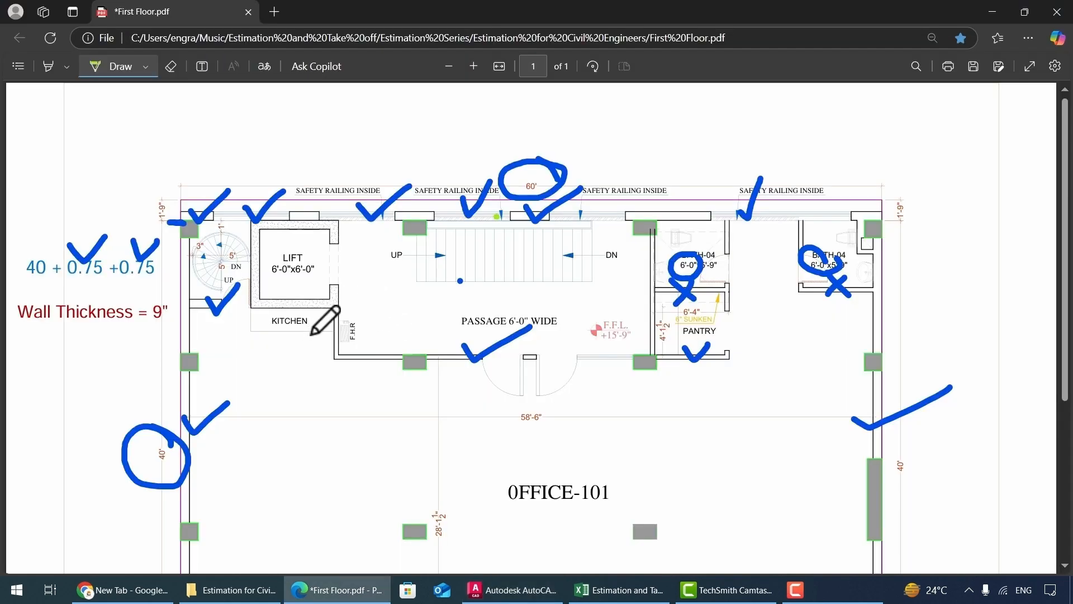
{"action": "left_click_drag", "start_coordinate": [317, 328], "coordinate": [373, 314]}
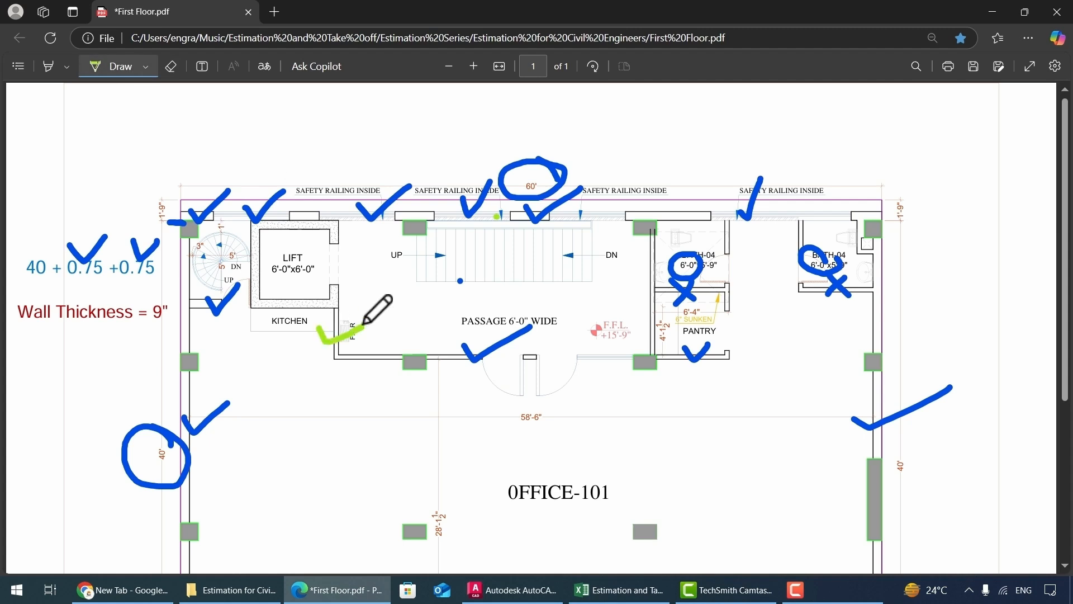
{"action": "left_click_drag", "start_coordinate": [625, 300], "coordinate": [666, 302]}
{"action": "left_click_drag", "start_coordinate": [723, 266], "coordinate": [832, 218]}
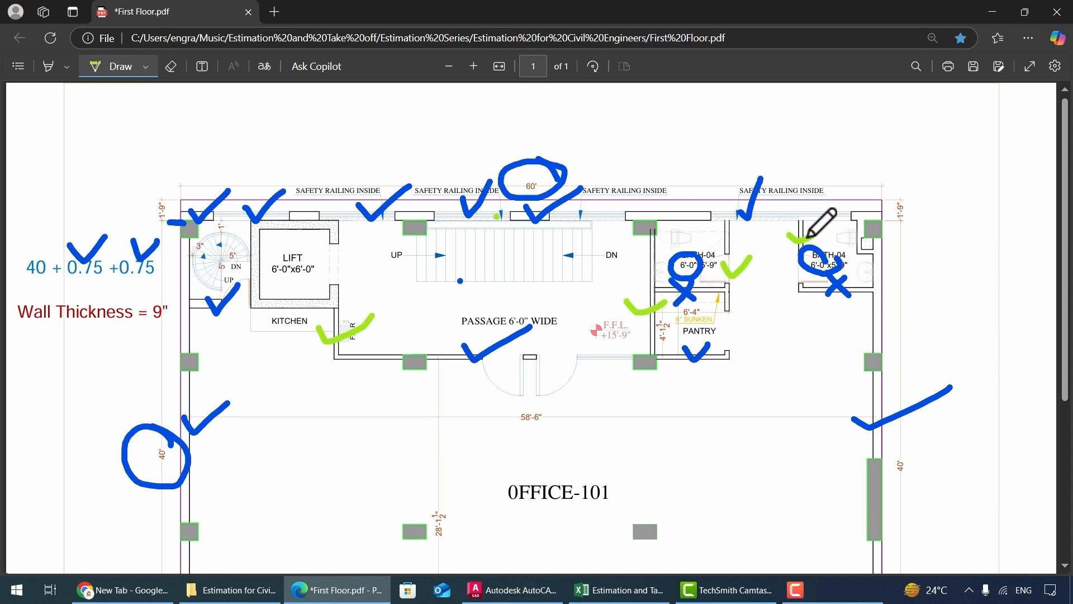
Switch to the Excel Brick Masonry sheet and enter 32.625 as the wall length in D20.
{"action": "key", "text": "alt+Tab"}
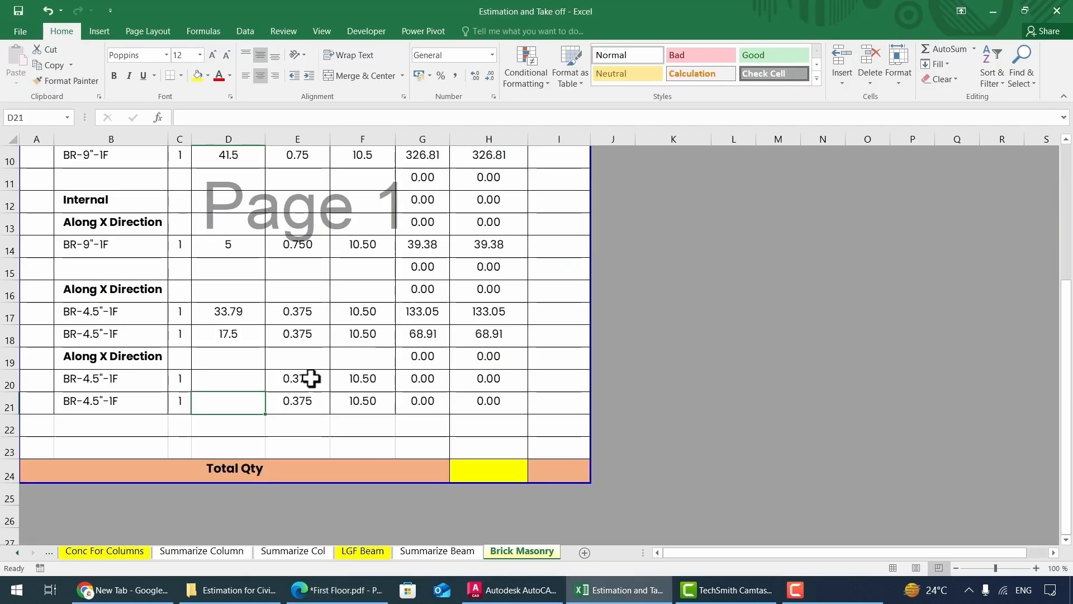
{"action": "left_click", "coordinate": [247, 375]}
{"action": "type", "text": "32.625"}
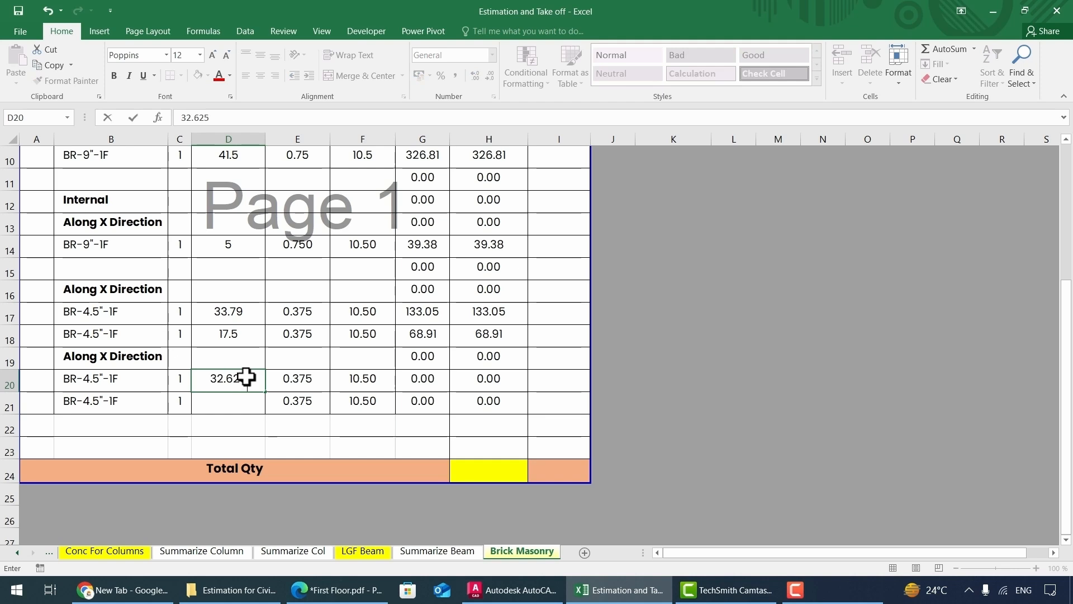
{"action": "key", "text": "Return"}
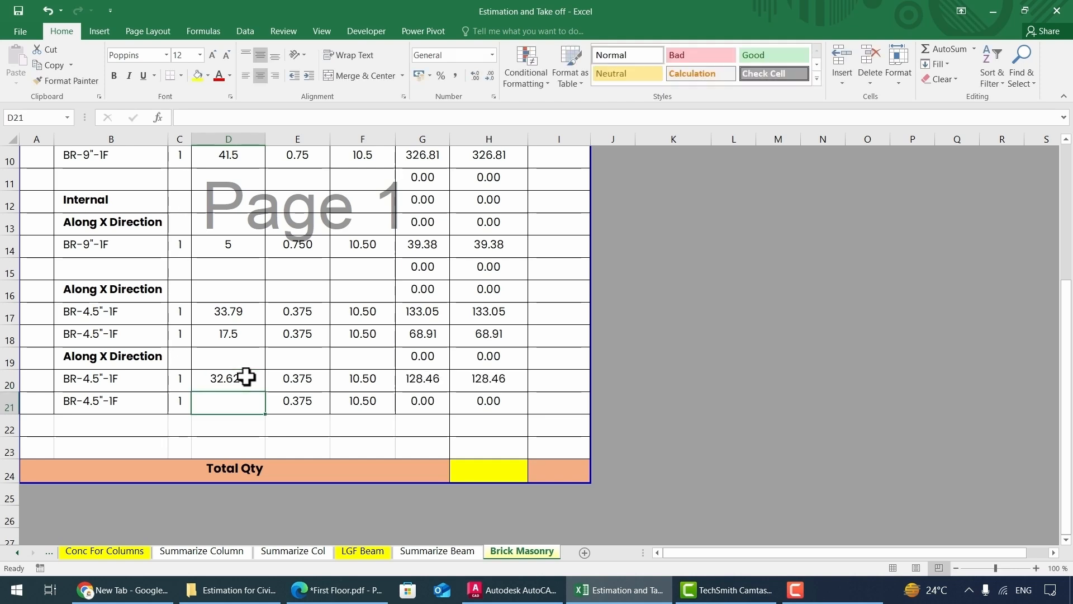
Tick the Y-direction BATH-10 wall in the first-floor PDF and enter its length of 5 in D21 of the Excel sheet.
{"action": "key", "text": "alt+Tab"}
{"action": "left_click_drag", "start_coordinate": [254, 463], "coordinate": [327, 414]}
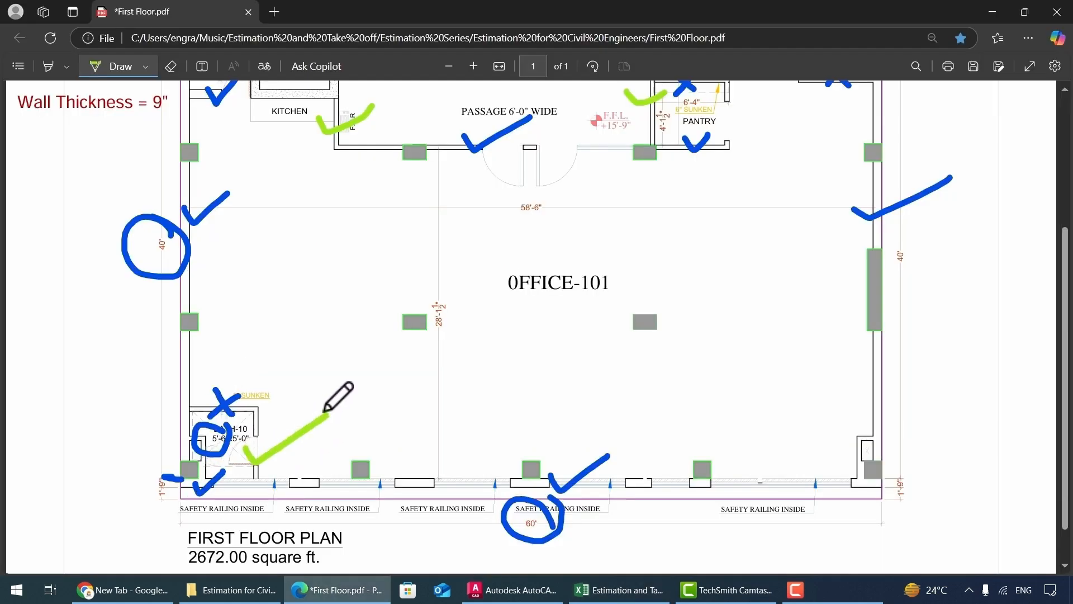
{"action": "scroll", "coordinate": [427, 384], "scroll_direction": "up", "scroll_amount": 3}
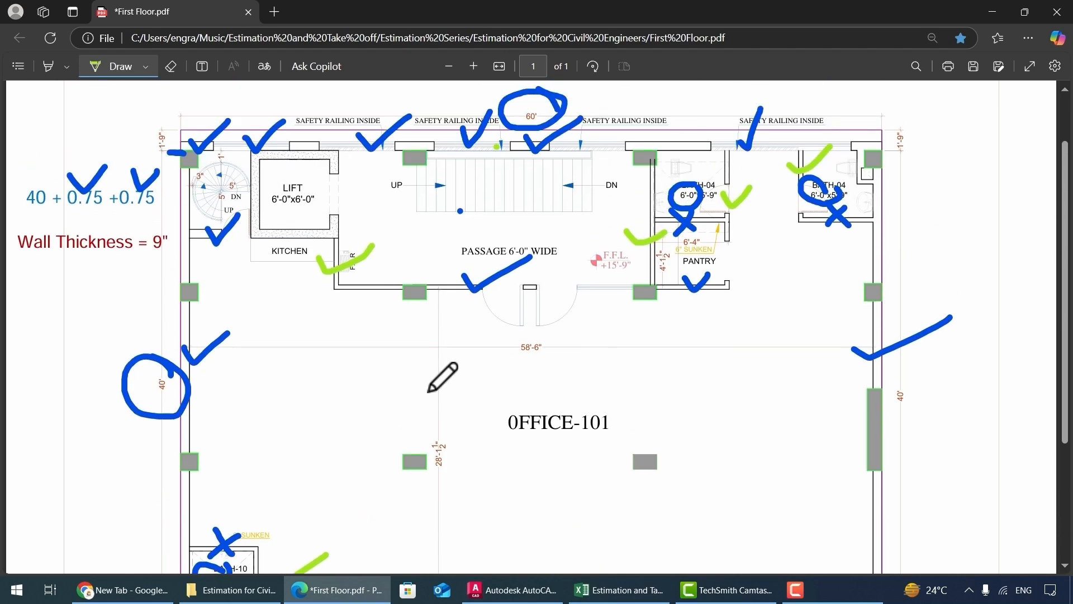
{"action": "left_click", "coordinate": [619, 590]}
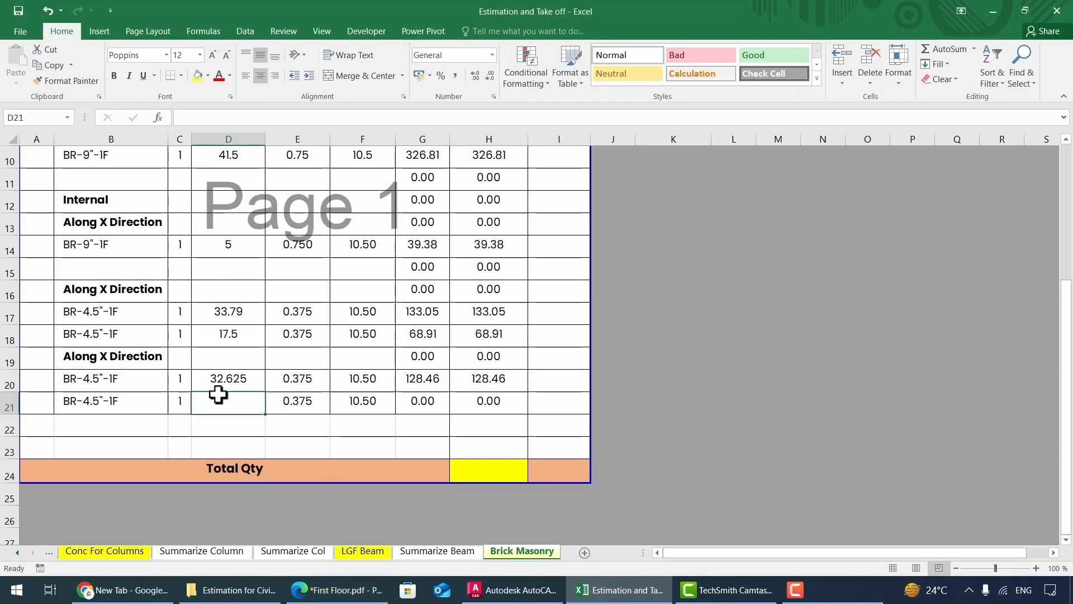
{"action": "type", "text": "5"}
{"action": "key", "text": "Return"}
Calculate the total brick masonry quantity in H24 as the sum of H3:H22.
{"action": "left_click", "coordinate": [503, 472]}
{"action": "scroll", "coordinate": [503, 467], "scroll_direction": "up", "scroll_amount": 3}
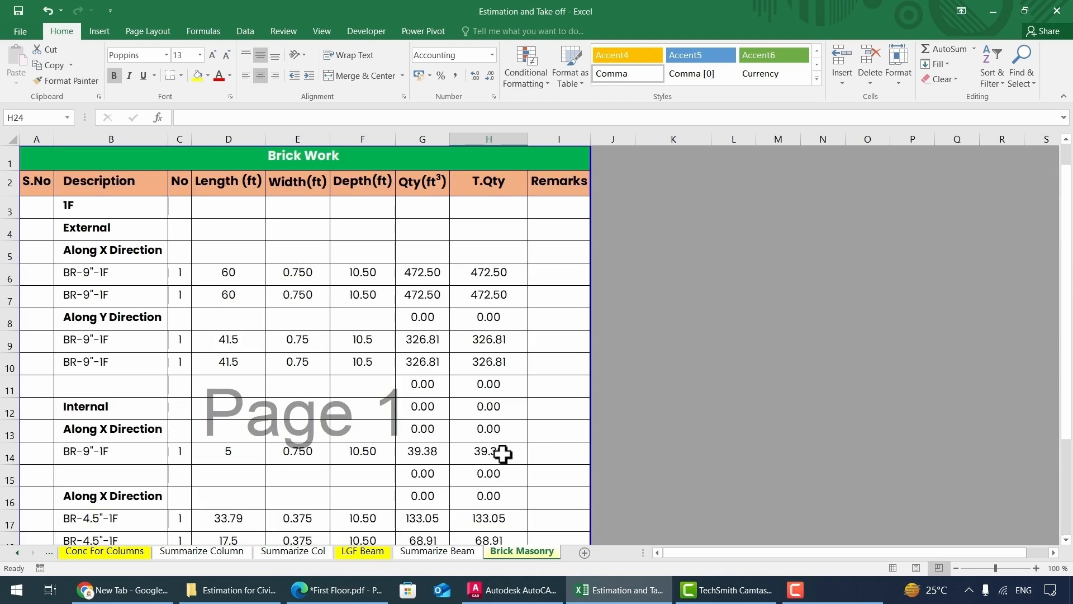
{"action": "scroll", "coordinate": [469, 402], "scroll_direction": "down", "scroll_amount": 3}
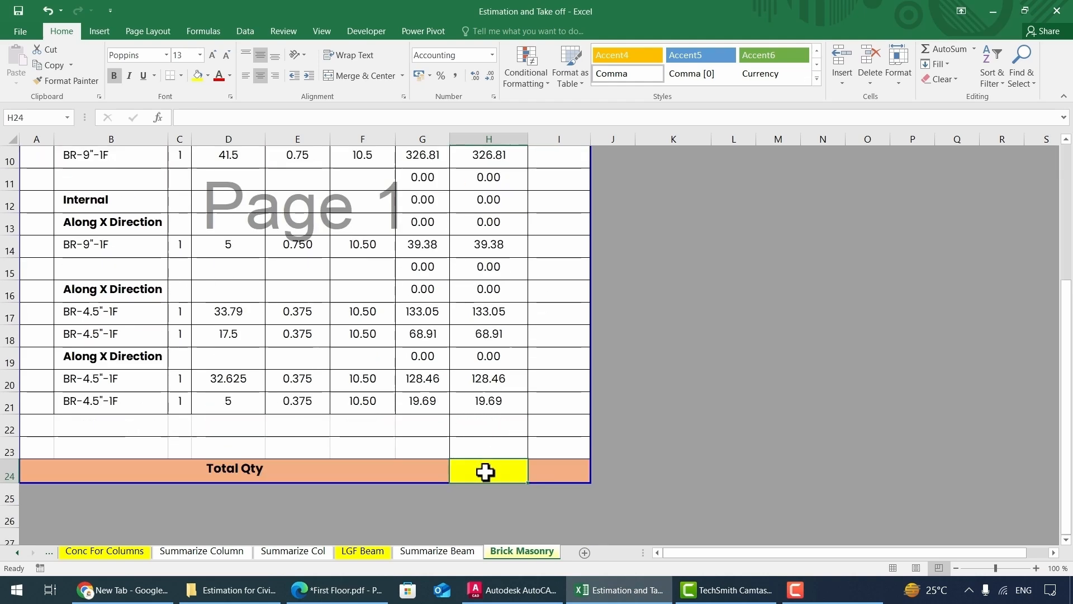
{"action": "type", "text": "=s"}
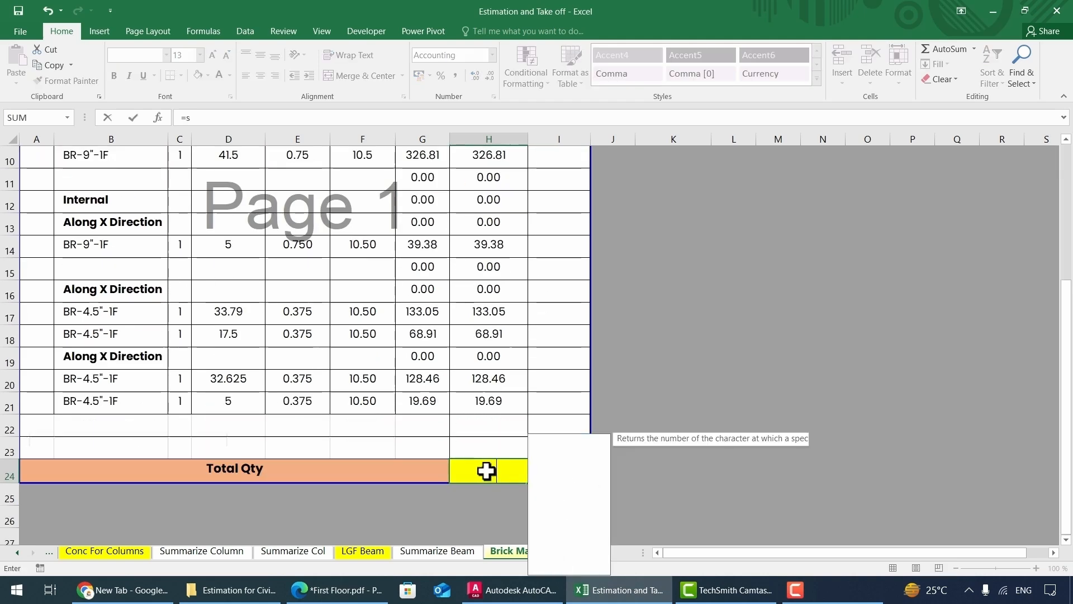
{"action": "type", "text": "um("}
{"action": "scroll", "coordinate": [482, 469], "scroll_direction": "up", "scroll_amount": 3}
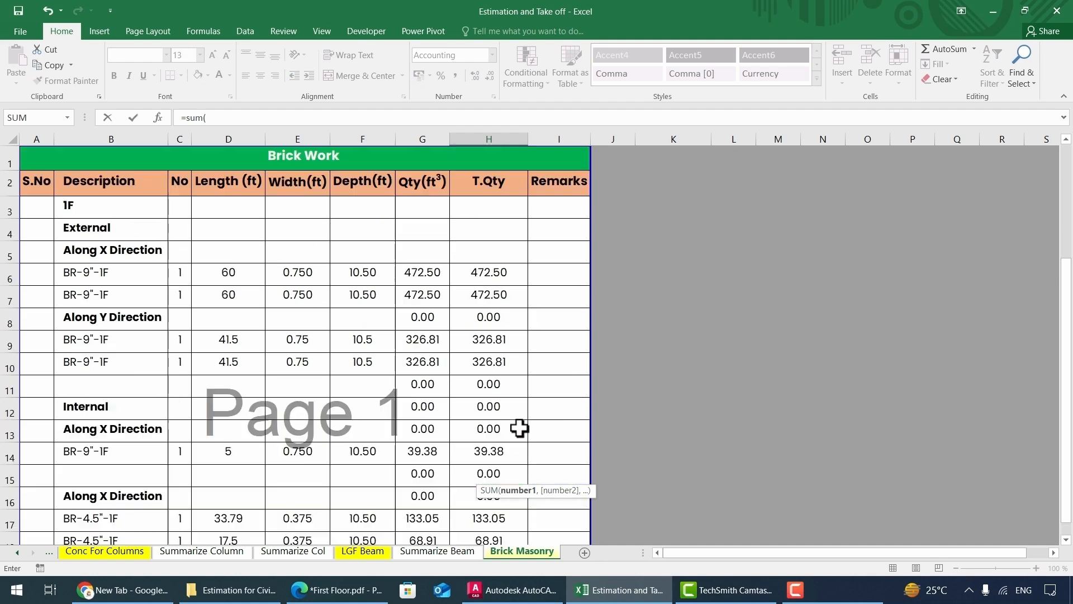
{"action": "left_click_drag", "start_coordinate": [485, 210], "coordinate": [490, 474]}
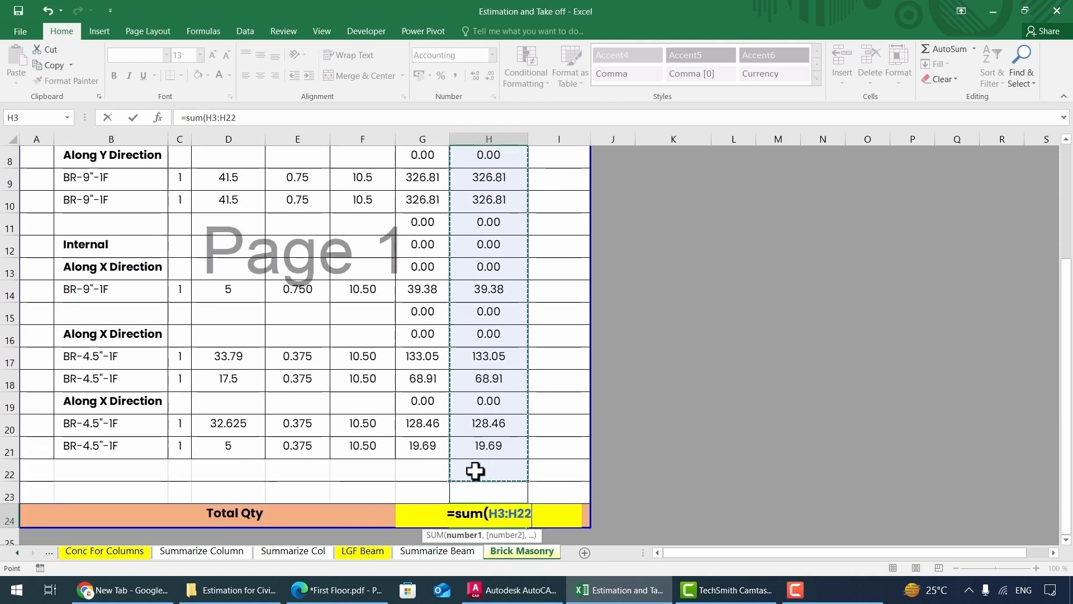
{"action": "type", "text": ")"}
{"action": "key", "text": "Return"}
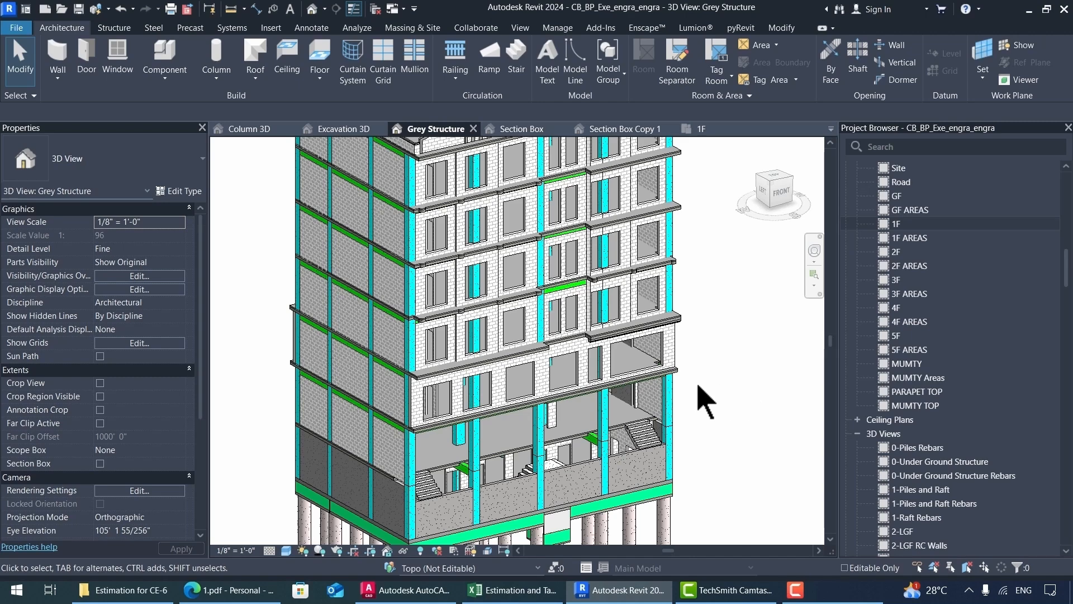
Inspect the Grey Structure model in Revit, checking the first-floor window openings and the SW-15" wall on the side facade.
{"action": "scroll", "coordinate": [651, 436], "scroll_direction": "down", "scroll_amount": 2}
{"action": "scroll", "coordinate": [682, 354], "scroll_direction": "up", "scroll_amount": 2}
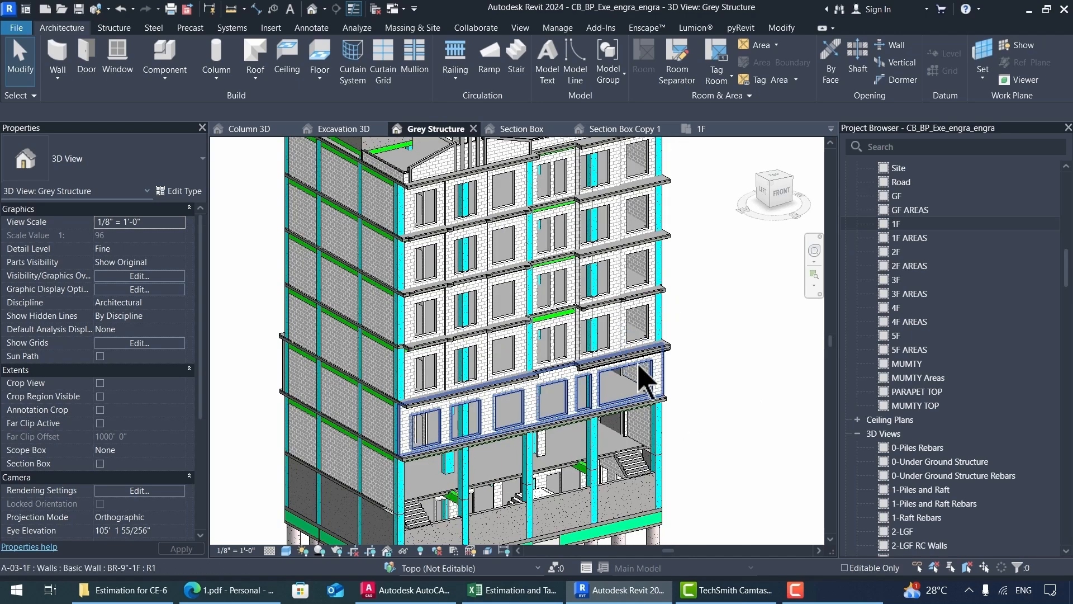
{"action": "left_click_drag", "start_coordinate": [726, 378], "coordinate": [515, 411]}
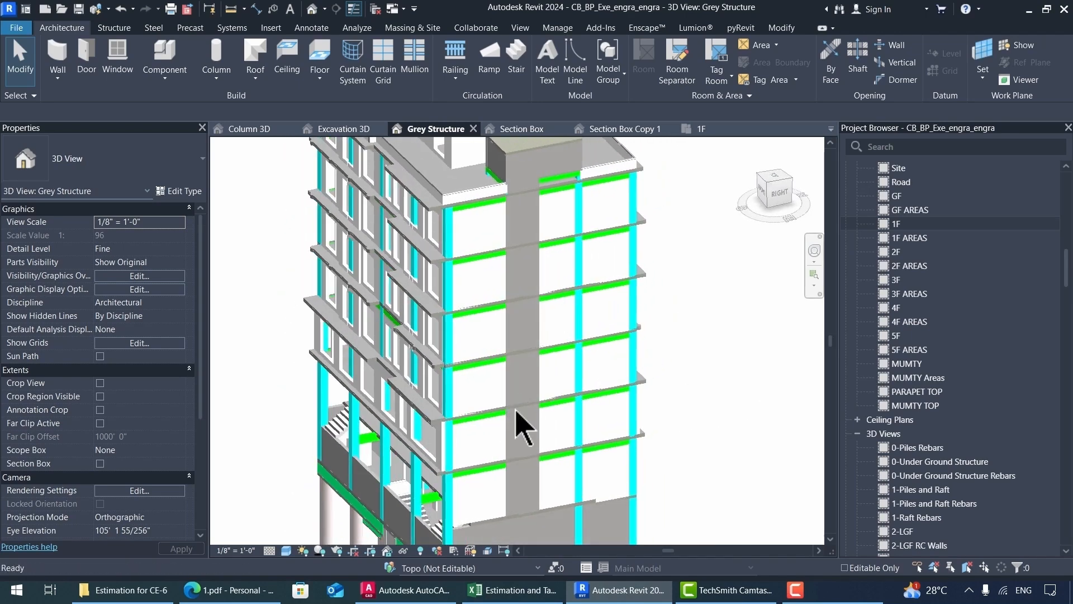
{"action": "left_click", "coordinate": [538, 423]}
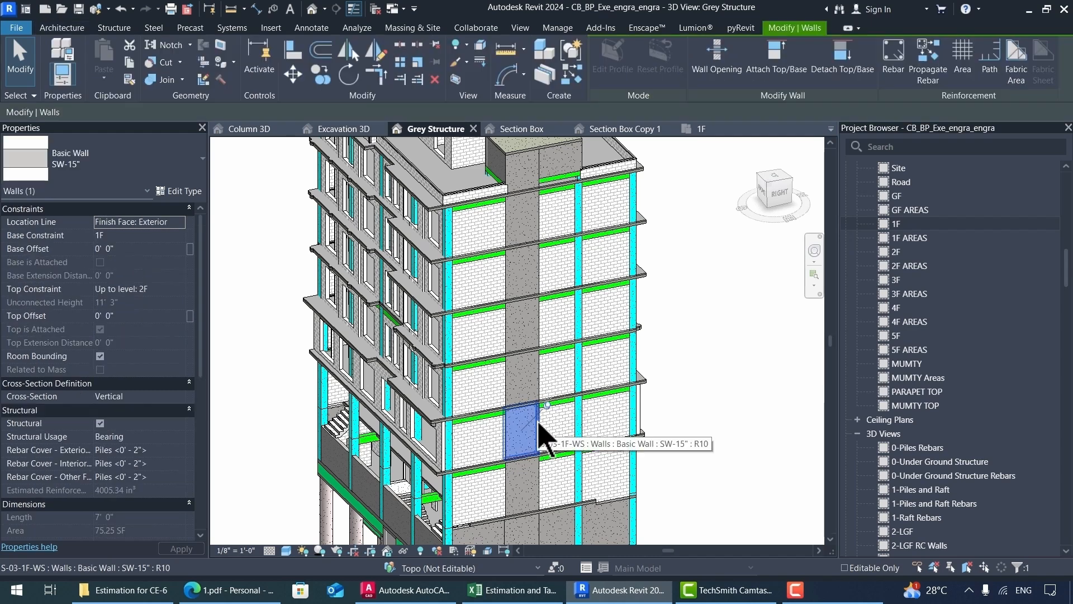
{"action": "key", "text": "Escape"}
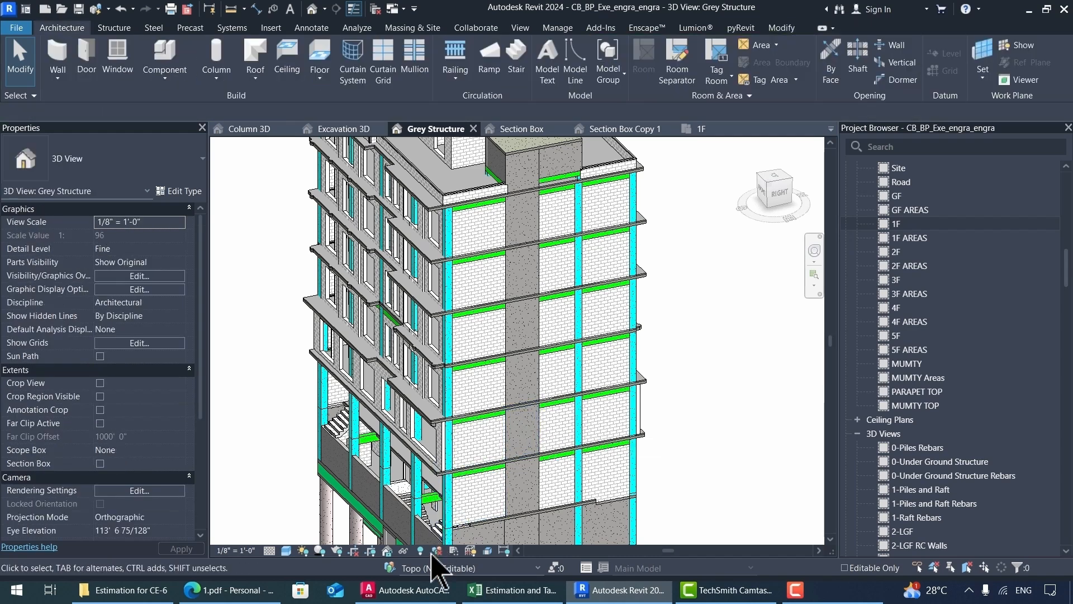
Switch to AutoCAD and dimension the height of the 12' wide first-floor window in Rear Elevation 02.
{"action": "mouse_move", "coordinate": [431, 597]}
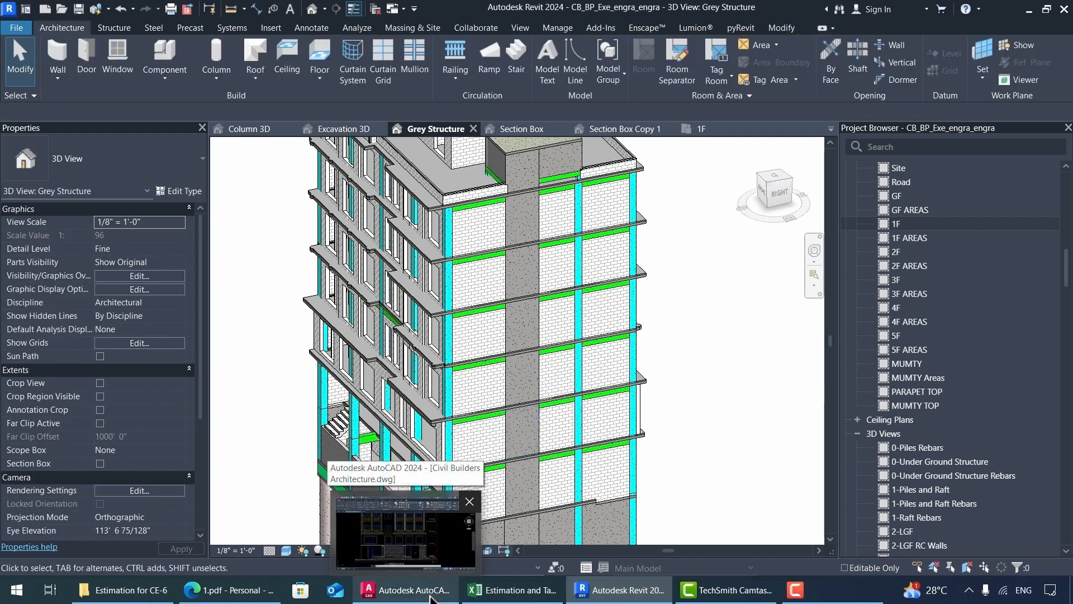
{"action": "left_click", "coordinate": [431, 595]}
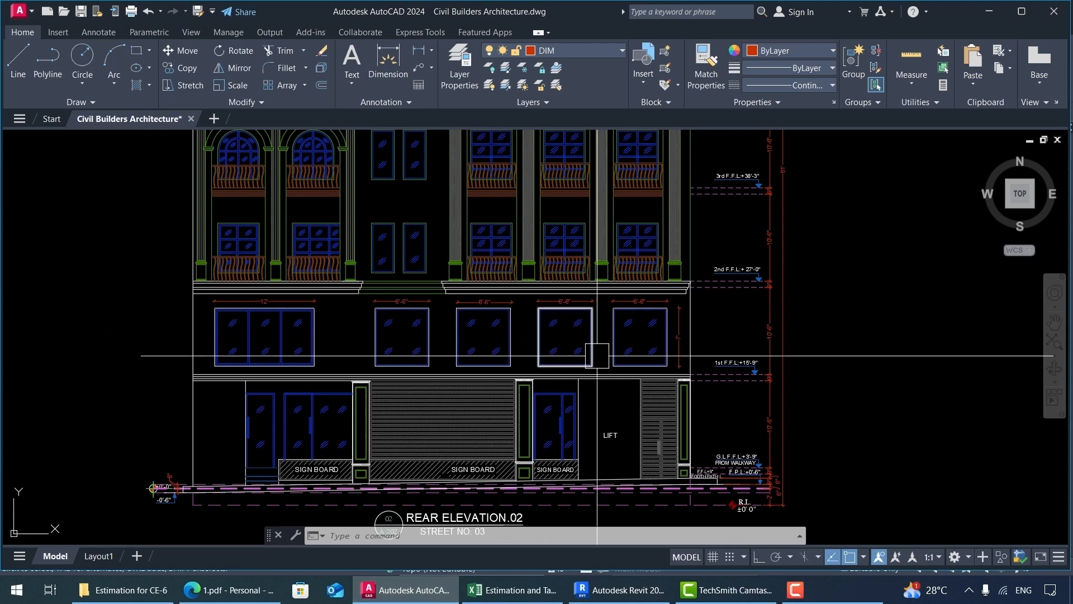
{"action": "scroll", "coordinate": [246, 309], "scroll_direction": "up", "scroll_amount": 4}
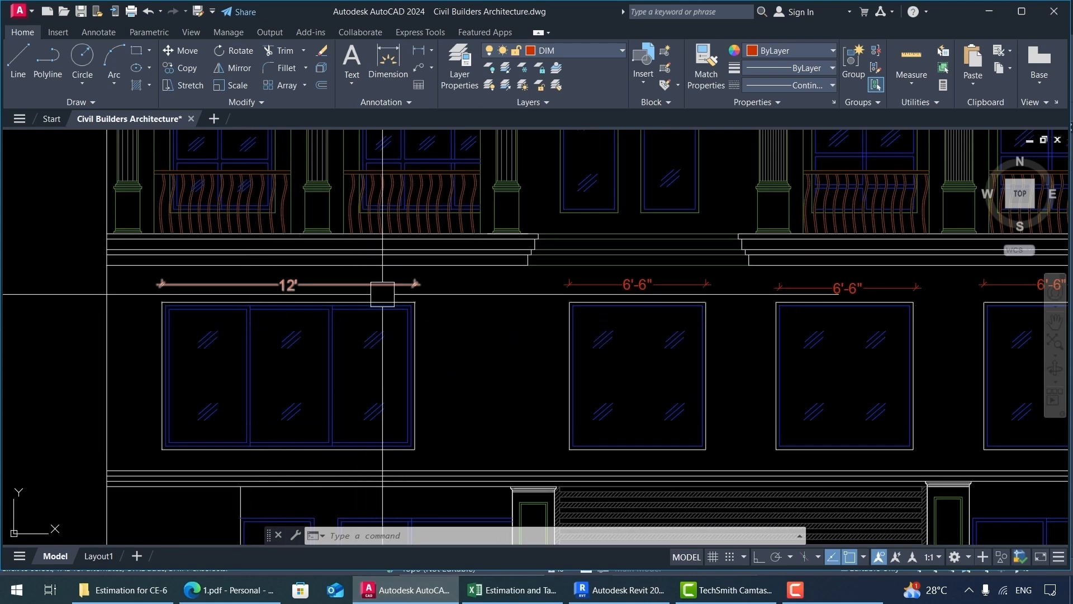
{"action": "type", "text": "dim"}
{"action": "key", "text": "Return"}
{"action": "scroll", "coordinate": [403, 291], "scroll_direction": "up", "scroll_amount": 4}
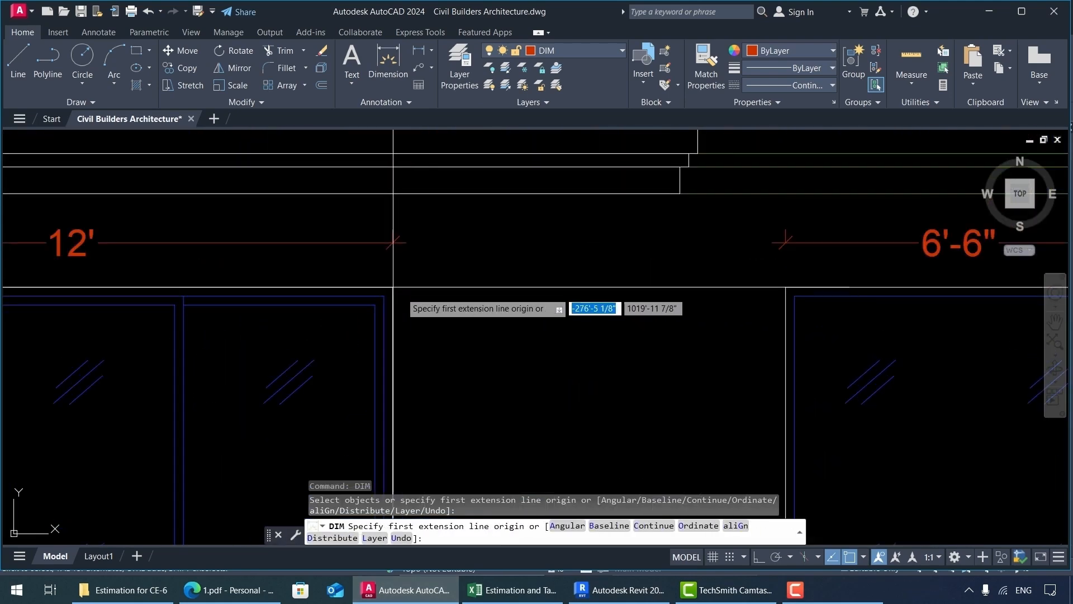
{"action": "left_click", "coordinate": [393, 287]}
{"action": "scroll", "coordinate": [438, 259], "scroll_direction": "down", "scroll_amount": 4}
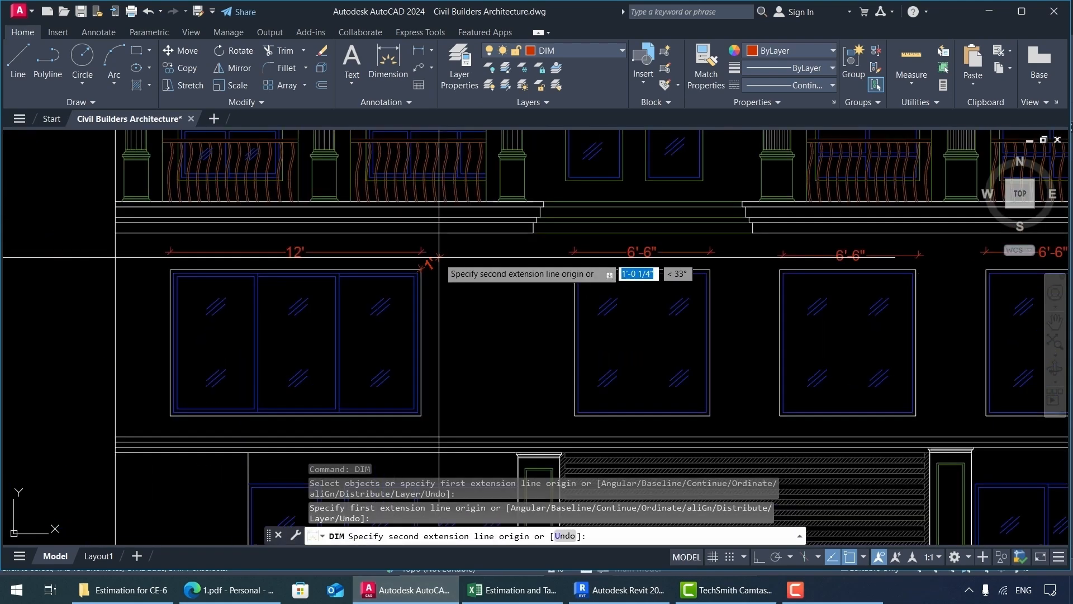
{"action": "left_click", "coordinate": [421, 415]}
{"action": "left_click", "coordinate": [449, 390]}
{"action": "scroll", "coordinate": [331, 334], "scroll_direction": "down", "scroll_amount": 2}
{"action": "key", "text": "Escape"}
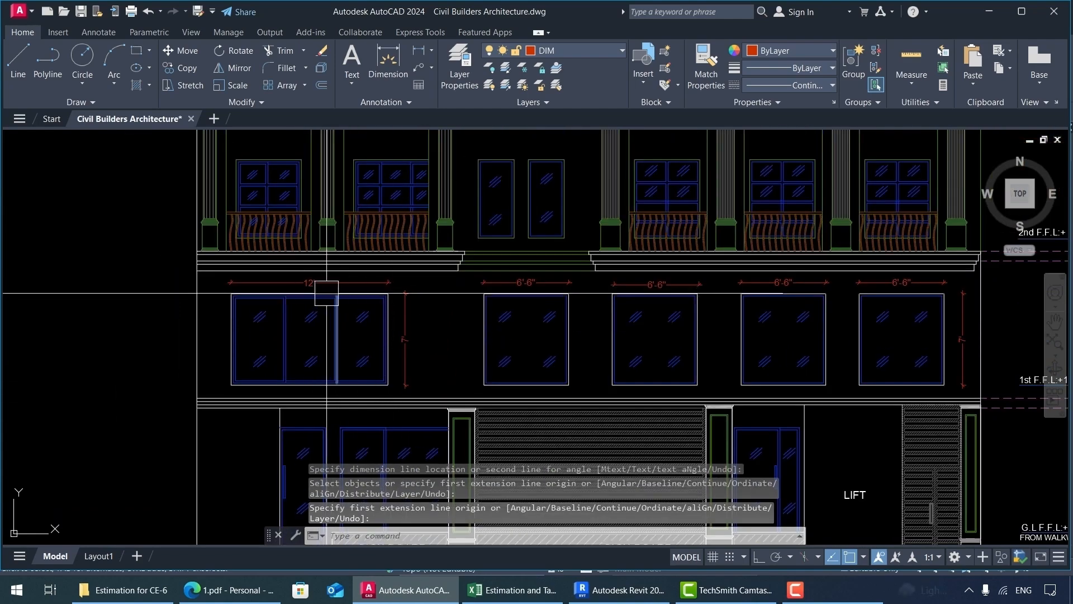
Examine the widths and heights of the first-floor window openings in Rear Elevation 02.
{"action": "scroll", "coordinate": [283, 329], "scroll_direction": "down", "scroll_amount": 2}
{"action": "scroll", "coordinate": [355, 358], "scroll_direction": "up", "scroll_amount": 2}
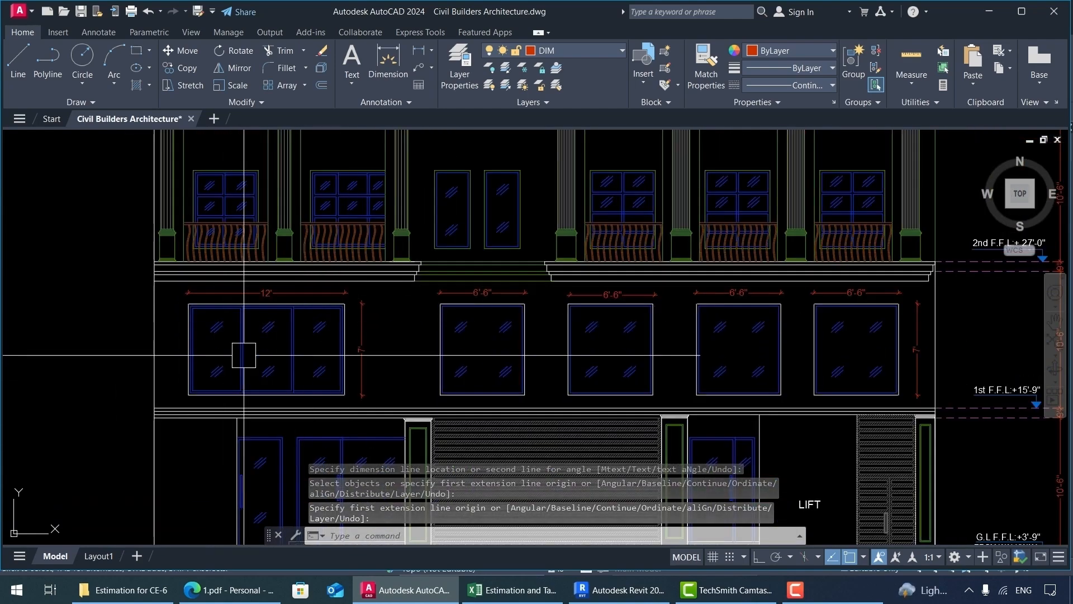
{"action": "scroll", "coordinate": [384, 352], "scroll_direction": "down", "scroll_amount": 4}
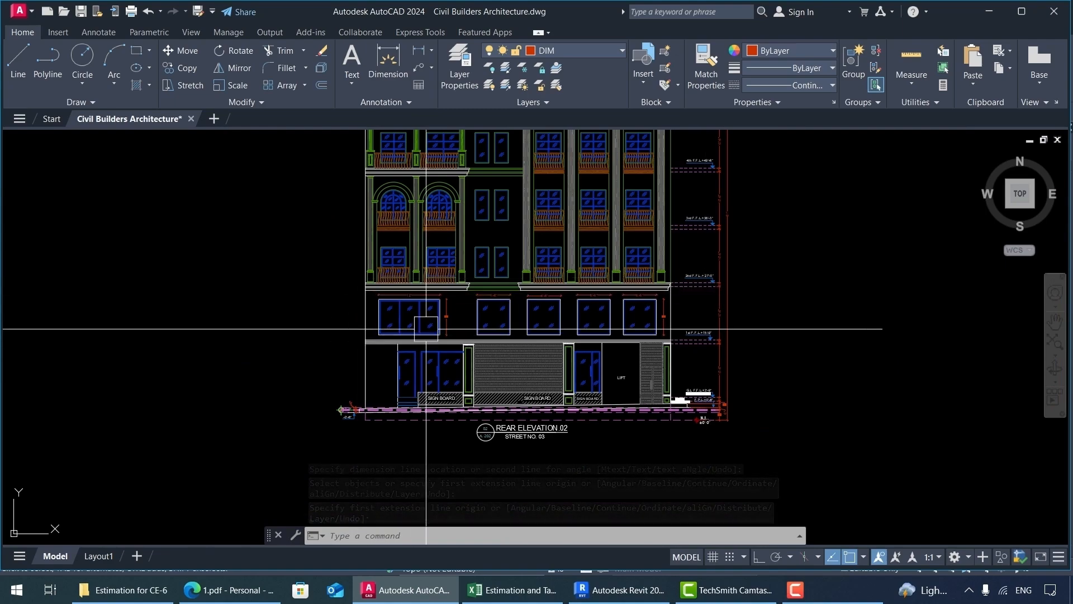
{"action": "scroll", "coordinate": [672, 327], "scroll_direction": "up", "scroll_amount": 4}
{"action": "scroll", "coordinate": [559, 350], "scroll_direction": "down", "scroll_amount": 4}
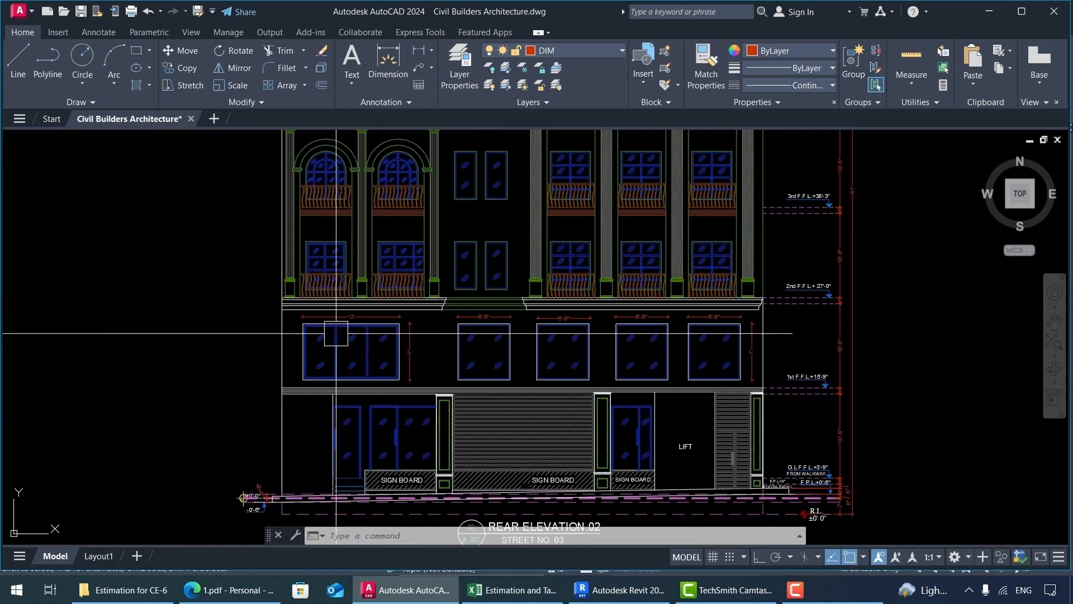
{"action": "scroll", "coordinate": [355, 340], "scroll_direction": "up", "scroll_amount": 3}
{"action": "scroll", "coordinate": [355, 340], "scroll_direction": "down", "scroll_amount": 3}
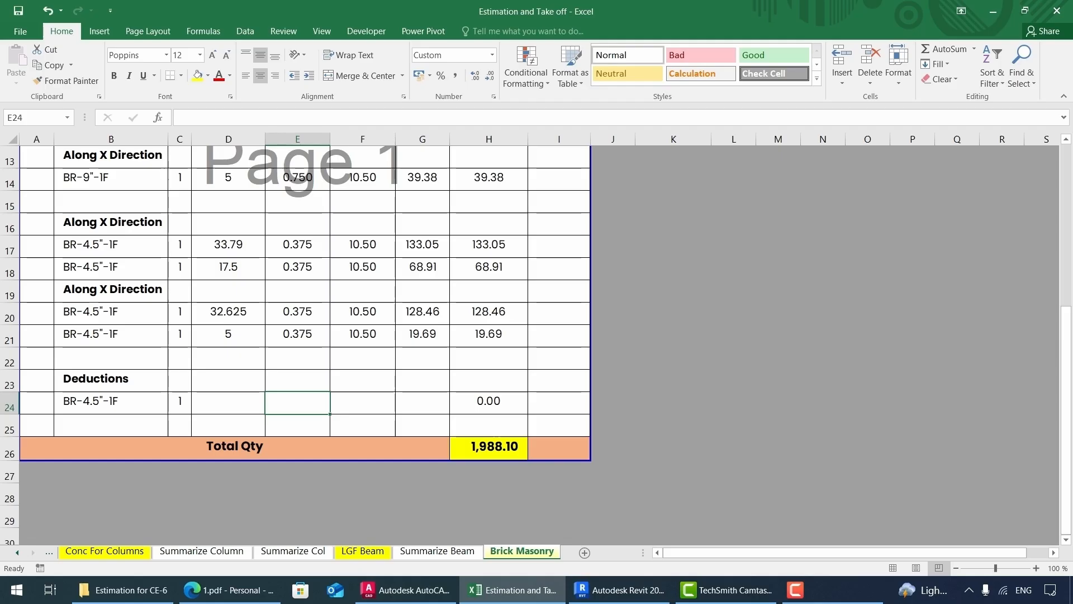
Enter the first window deduction in row 24 with length 12, width 0.75 and depth 7.
{"action": "scroll", "coordinate": [289, 311], "scroll_direction": "up", "scroll_amount": 4}
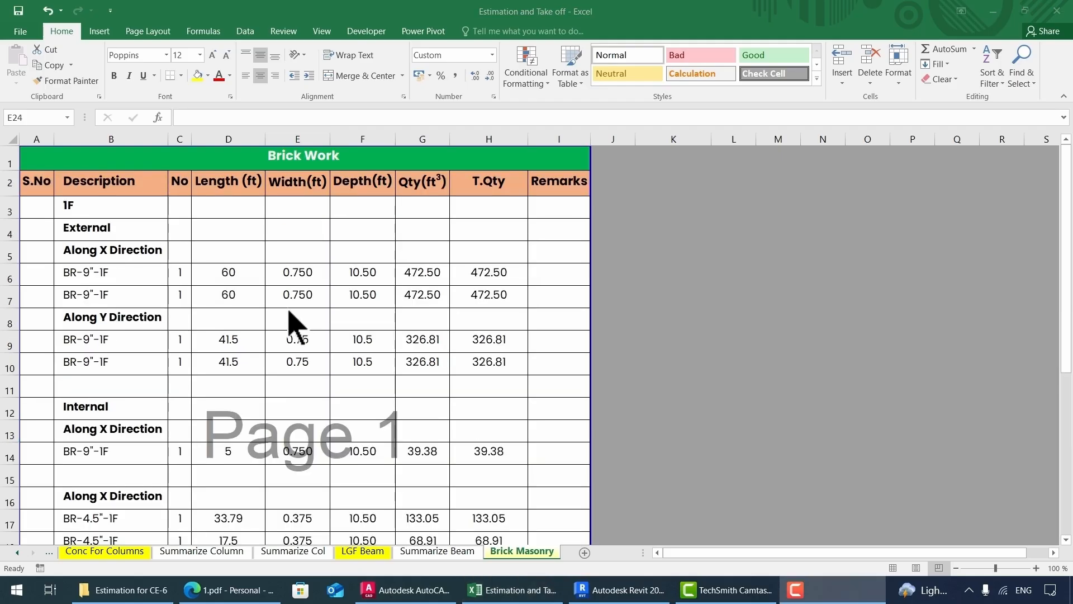
{"action": "left_click", "coordinate": [285, 367]}
{"action": "scroll", "coordinate": [286, 366], "scroll_direction": "down", "scroll_amount": 4}
{"action": "left_click", "coordinate": [245, 405]}
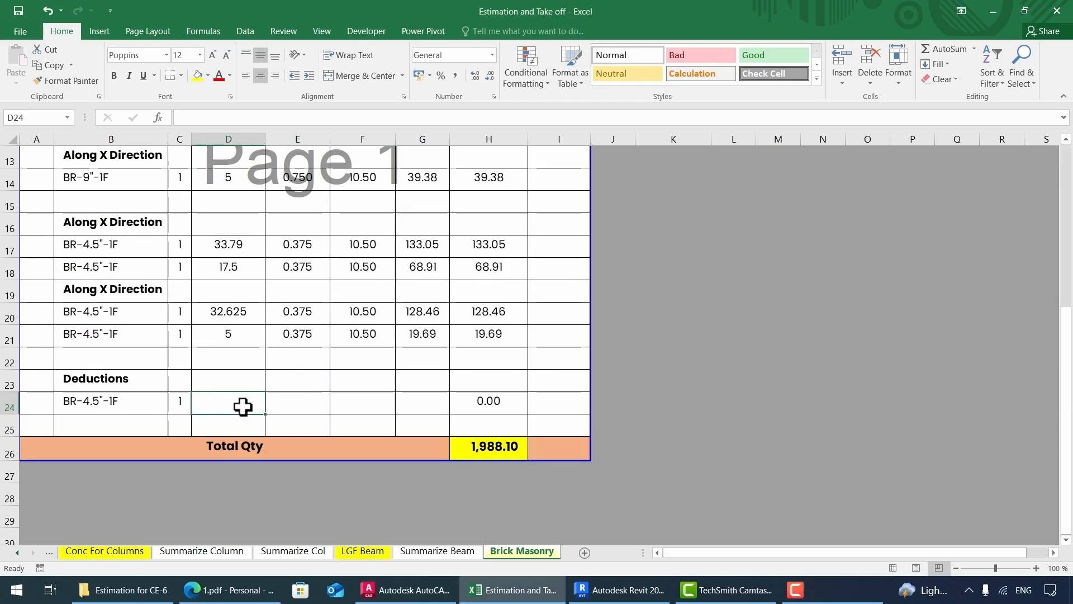
{"action": "type", "text": "12"}
{"action": "left_click", "coordinate": [351, 403]}
{"action": "type", "text": "7"}
{"action": "key", "text": "Return"}
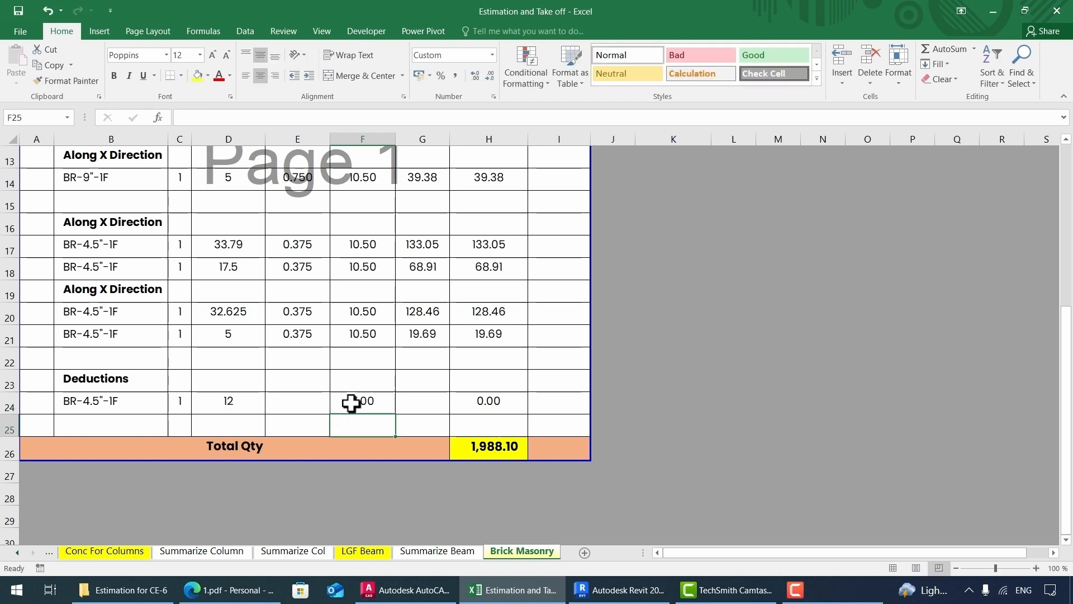
{"action": "left_click", "coordinate": [296, 399]}
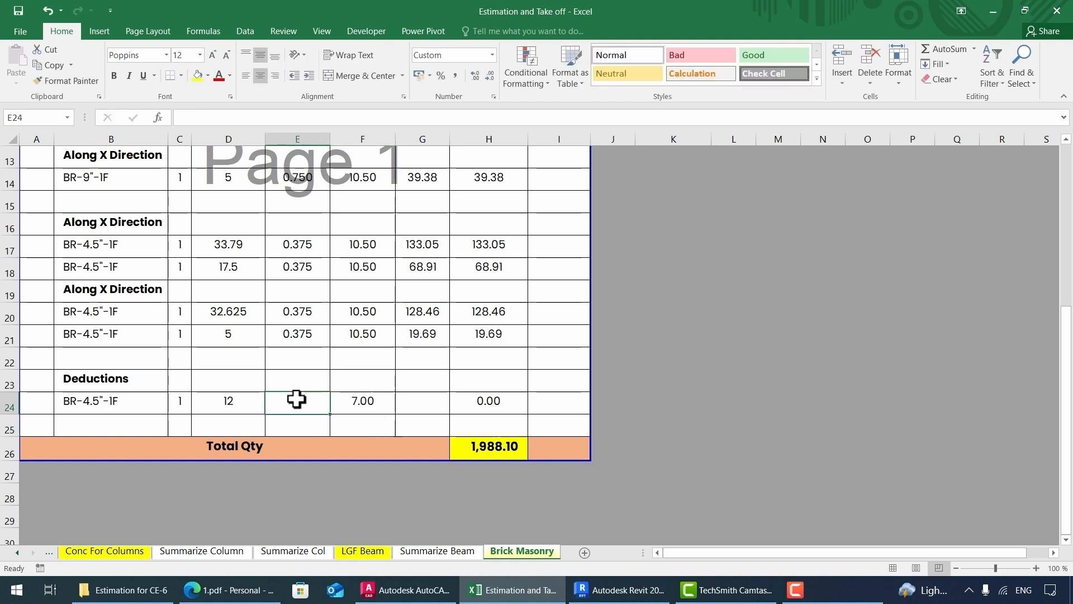
{"action": "type", "text": "0."}
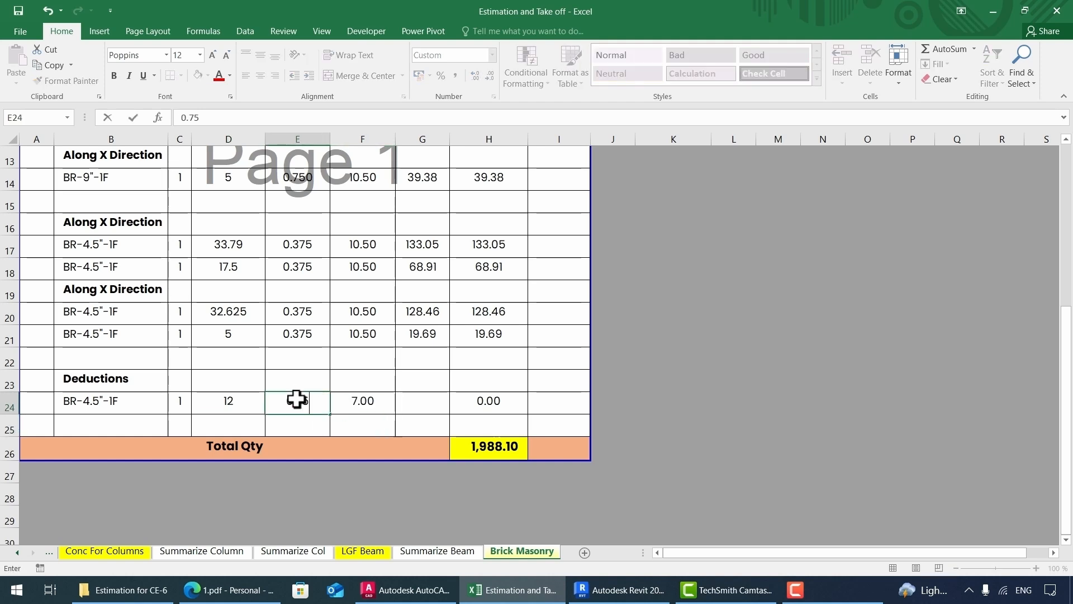
{"action": "type", "text": "75"}
{"action": "key", "text": "Return"}
Change the deduction's description in B24 to BR-9"-1F.
{"action": "double_click", "coordinate": [87, 403]}
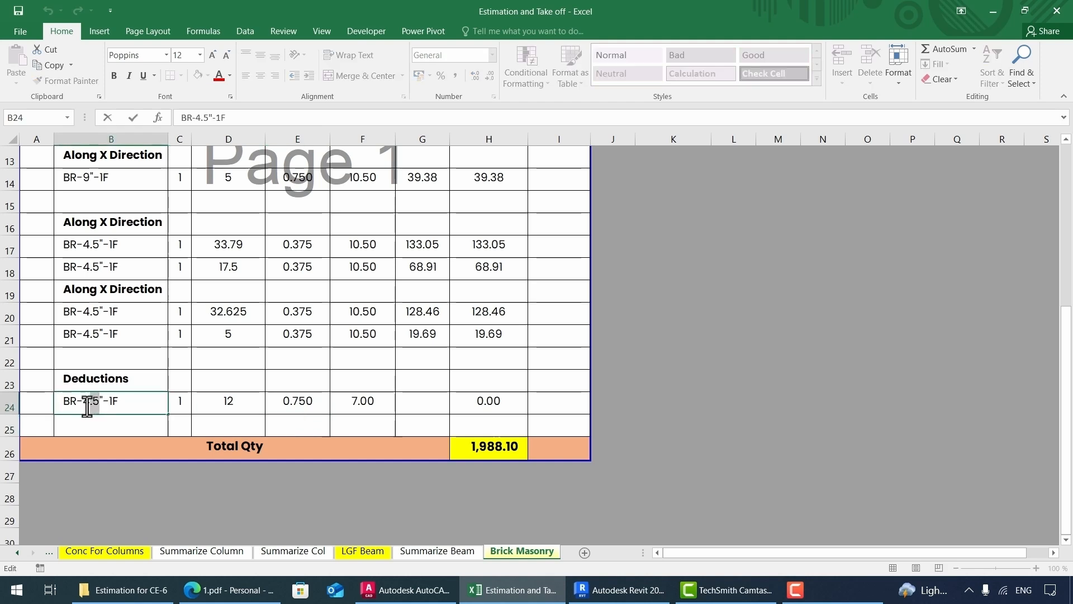
{"action": "type", "text": "9"}
{"action": "key", "text": "Return"}
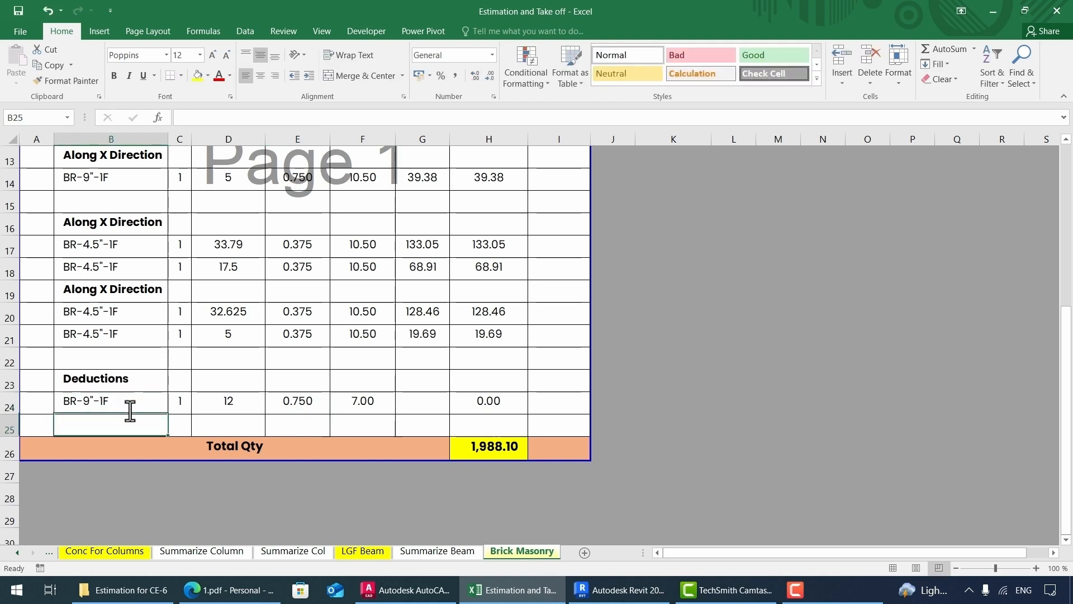
Switch to 1.pdf in Edge, circle the wide window opening beside the baths and tick the other four openings along the same wall.
{"action": "left_click", "coordinate": [234, 590]}
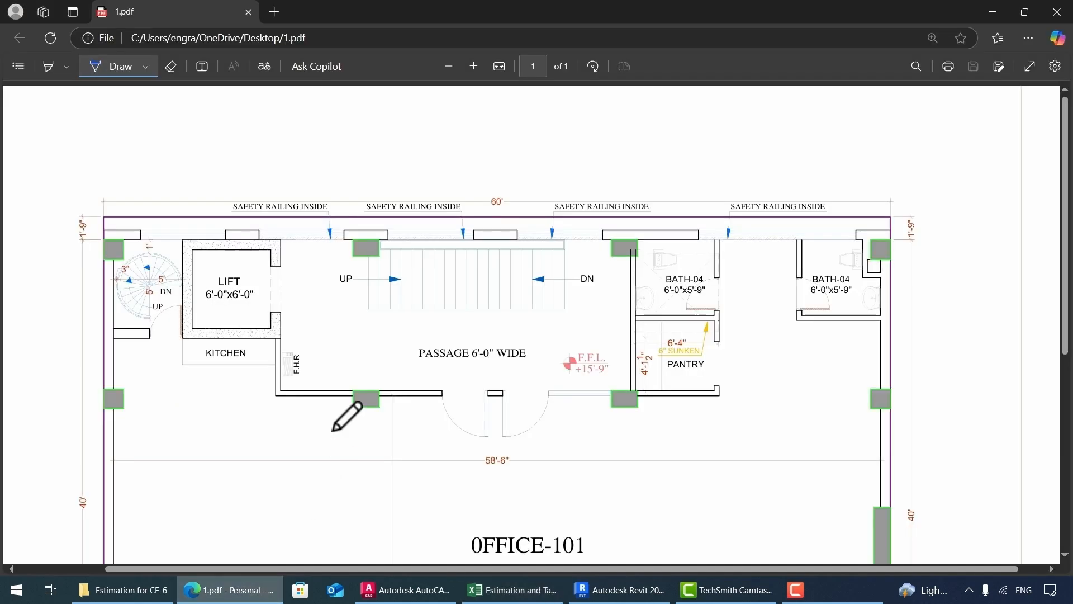
{"action": "mouse_move", "coordinate": [188, 229]}
{"action": "left_mouse_down"}
{"action": "mouse_move", "coordinate": [793, 217]}
{"action": "mouse_move", "coordinate": [732, 189]}
{"action": "mouse_move", "coordinate": [846, 231]}
{"action": "mouse_move", "coordinate": [829, 207]}
{"action": "left_mouse_up"}
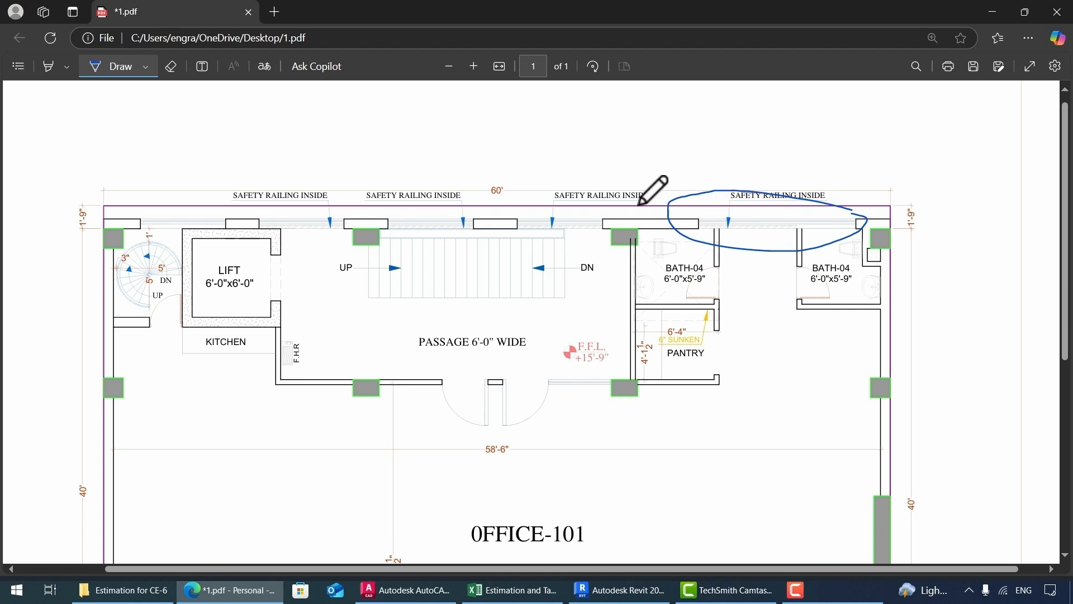
{"action": "left_click_drag", "start_coordinate": [530, 201], "coordinate": [581, 181]}
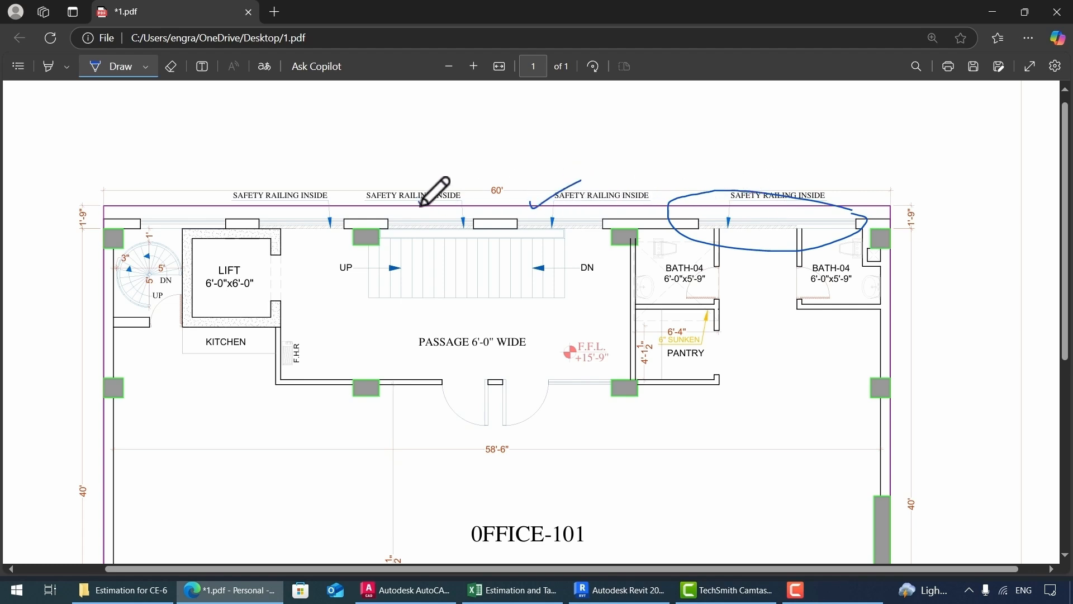
{"action": "left_click_drag", "start_coordinate": [419, 204], "coordinate": [478, 181]}
{"action": "left_click_drag", "start_coordinate": [279, 207], "coordinate": [333, 194]}
{"action": "mouse_move", "coordinate": [173, 195]}
{"action": "left_mouse_down"}
{"action": "mouse_move", "coordinate": [182, 210]}
{"action": "mouse_move", "coordinate": [229, 183]}
{"action": "left_mouse_up"}
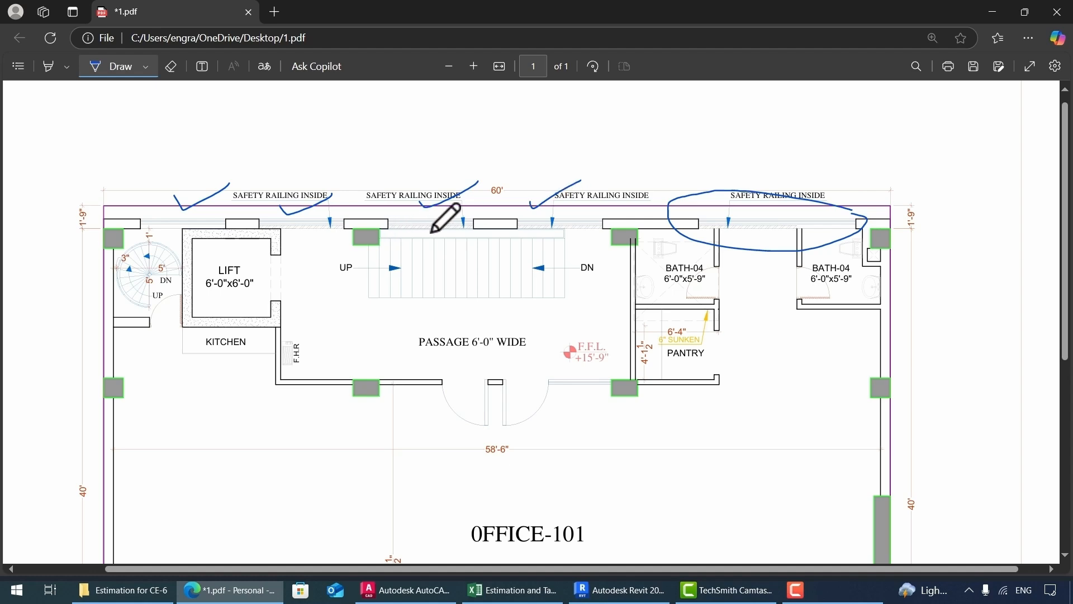
{"action": "scroll", "coordinate": [432, 230], "scroll_direction": "down", "scroll_amount": 1}
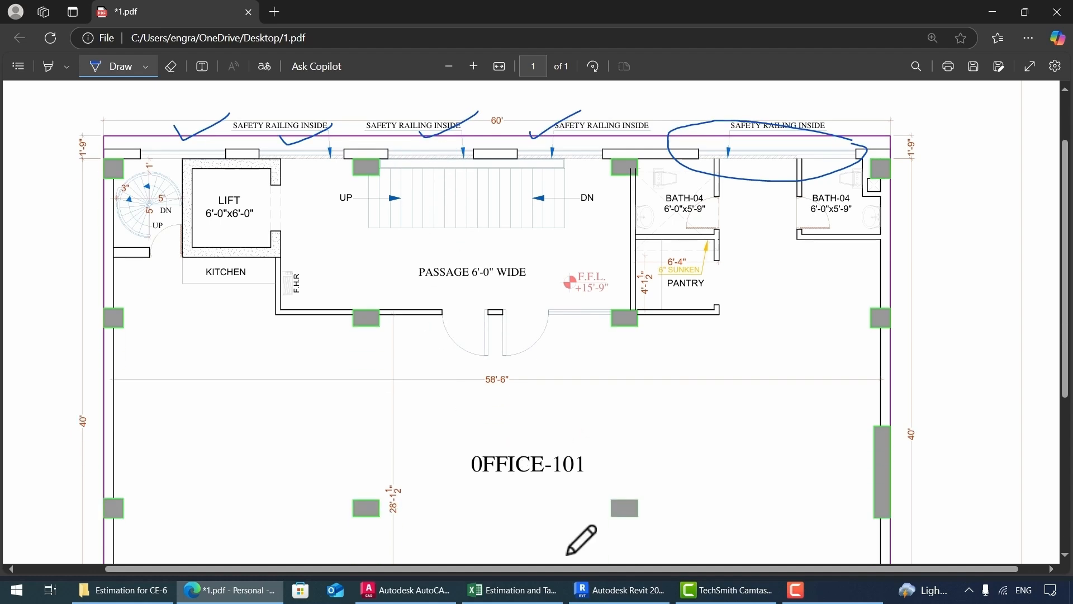
Switch to AutoCAD and examine the number, widths and height of the smaller first-floor windows in Rear Elevation 02.
{"action": "left_click", "coordinate": [418, 587]}
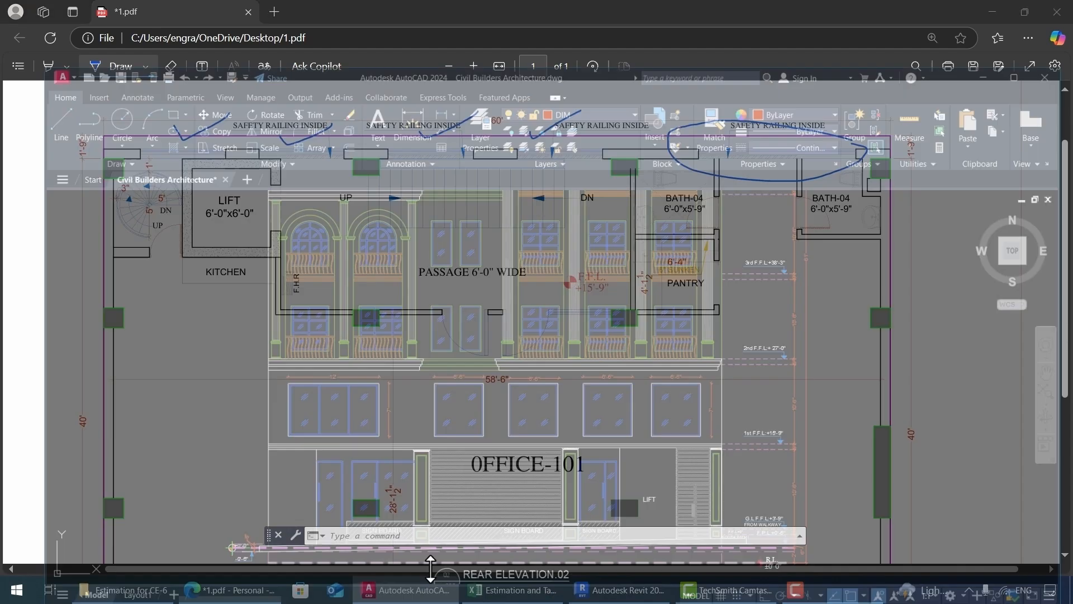
{"action": "scroll", "coordinate": [512, 354], "scroll_direction": "up", "scroll_amount": 6}
{"action": "scroll", "coordinate": [545, 421], "scroll_direction": "down", "scroll_amount": 2}
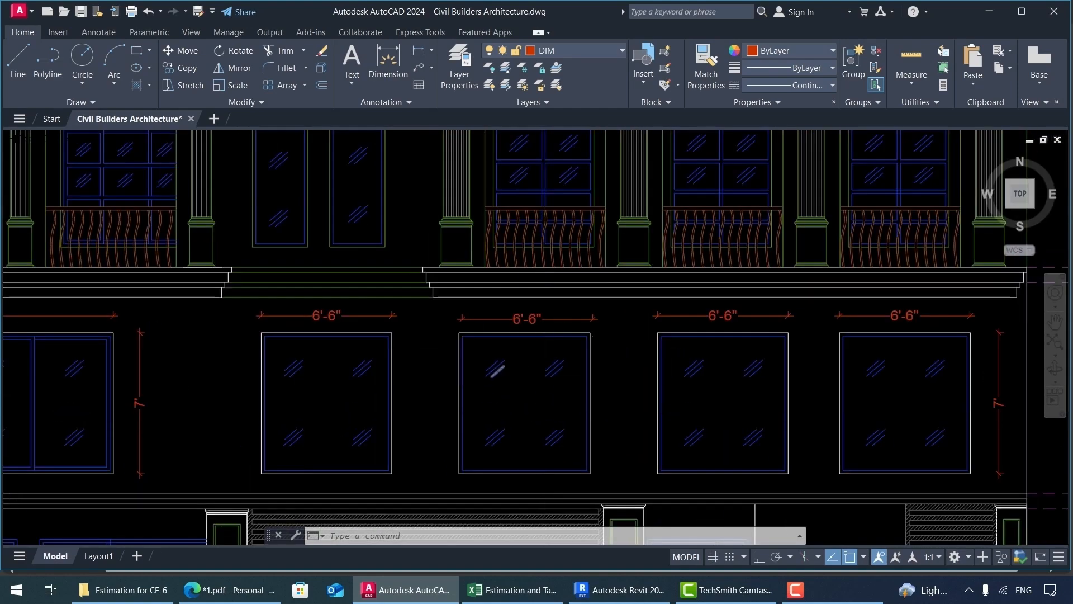
{"action": "scroll", "coordinate": [670, 380], "scroll_direction": "down", "scroll_amount": 6}
{"action": "scroll", "coordinate": [648, 359], "scroll_direction": "up", "scroll_amount": 4}
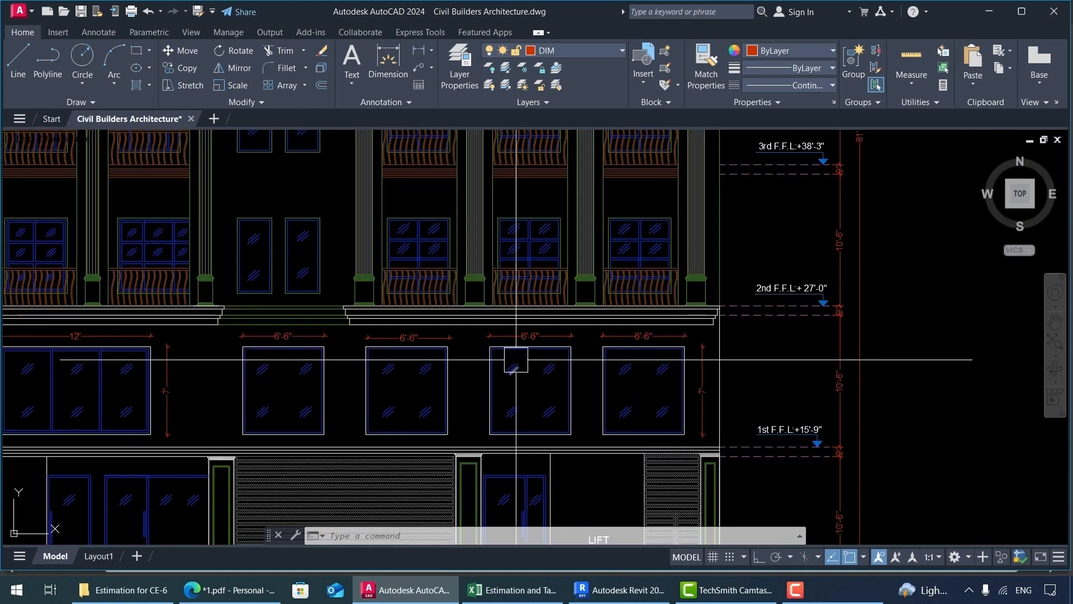
{"action": "scroll", "coordinate": [511, 377], "scroll_direction": "down", "scroll_amount": 2}
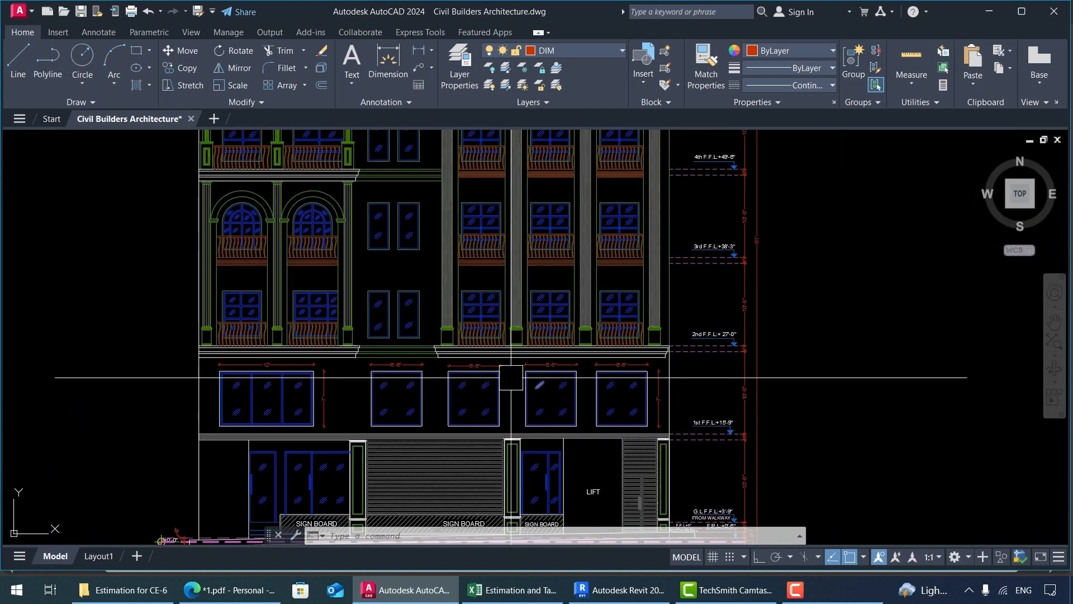
{"action": "scroll", "coordinate": [511, 378], "scroll_direction": "up", "scroll_amount": 2}
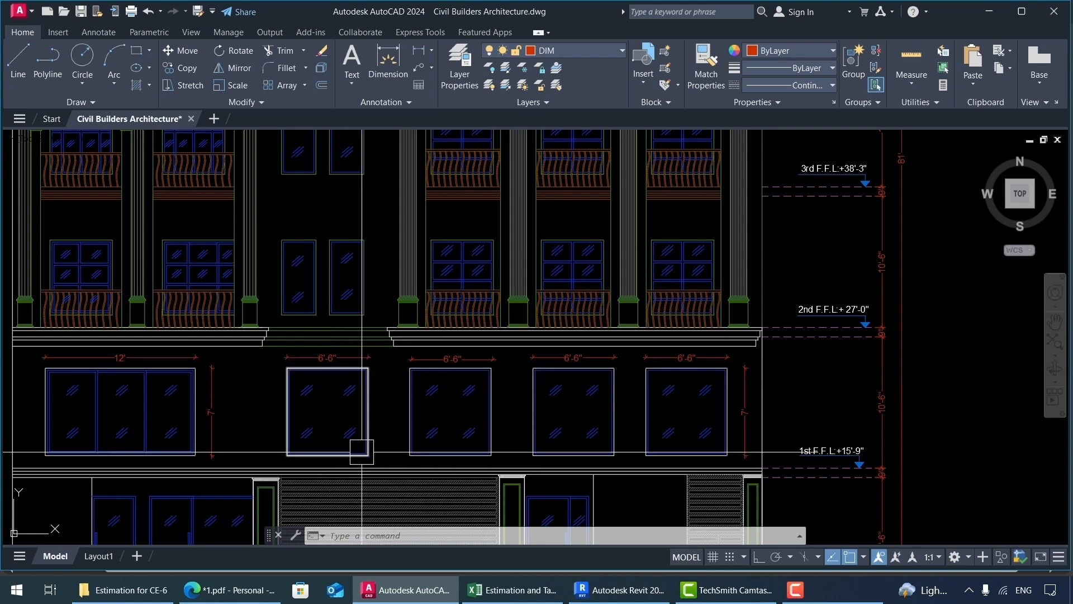
Switch to Excel and enter the second window deduction in row 25 with count 4, length 6.5, width 0.75 and depth 7.
{"action": "key", "text": "alt+Tab"}
{"action": "type", "text": "4"}
{"action": "left_click", "coordinate": [223, 422]}
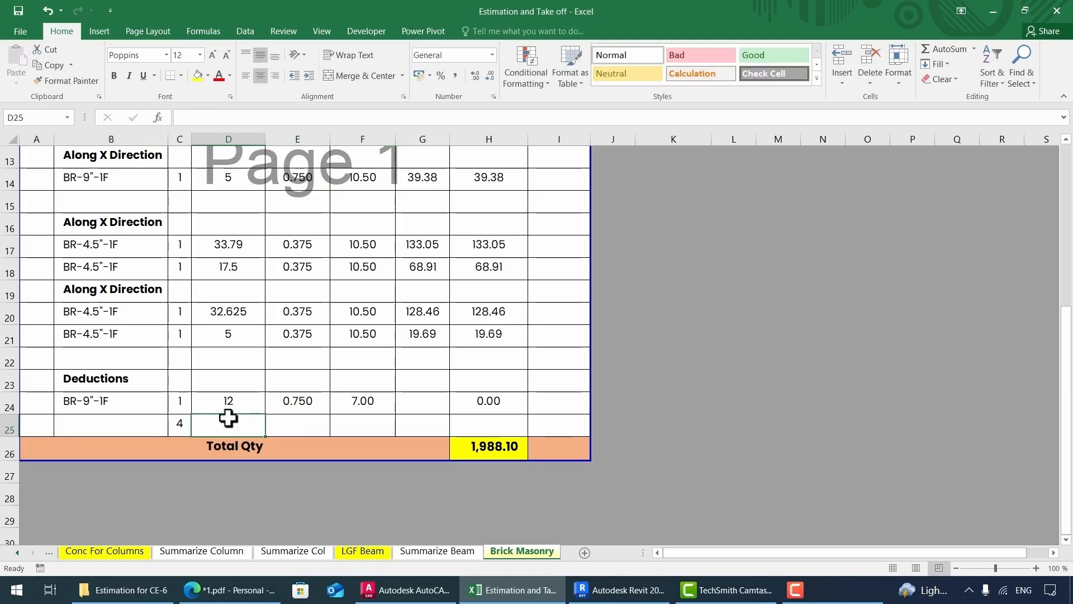
{"action": "type", "text": "6.5"}
{"action": "left_click", "coordinate": [283, 422]}
{"action": "type", "text": "0.75"}
{"action": "key", "text": "Return"}
{"action": "left_click", "coordinate": [364, 422]}
{"action": "type", "text": "7"}
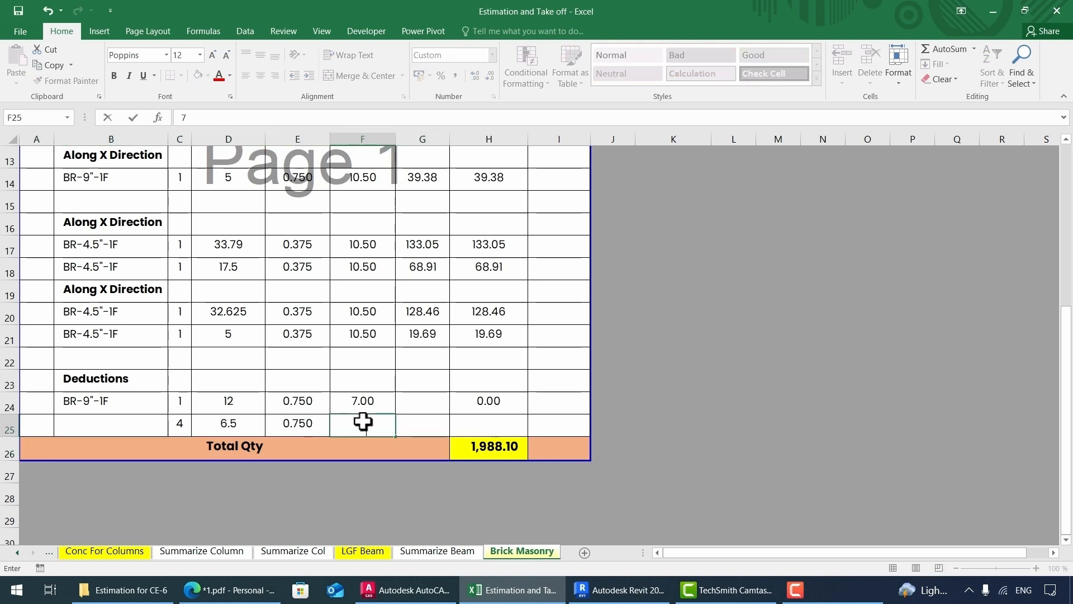
{"action": "key", "text": "Return"}
Fill the quantity formulas from G21 and H21 down to row 25, and clear G22:H23.
{"action": "scroll", "coordinate": [429, 419], "scroll_direction": "up", "scroll_amount": 1}
{"action": "left_click", "coordinate": [429, 403]}
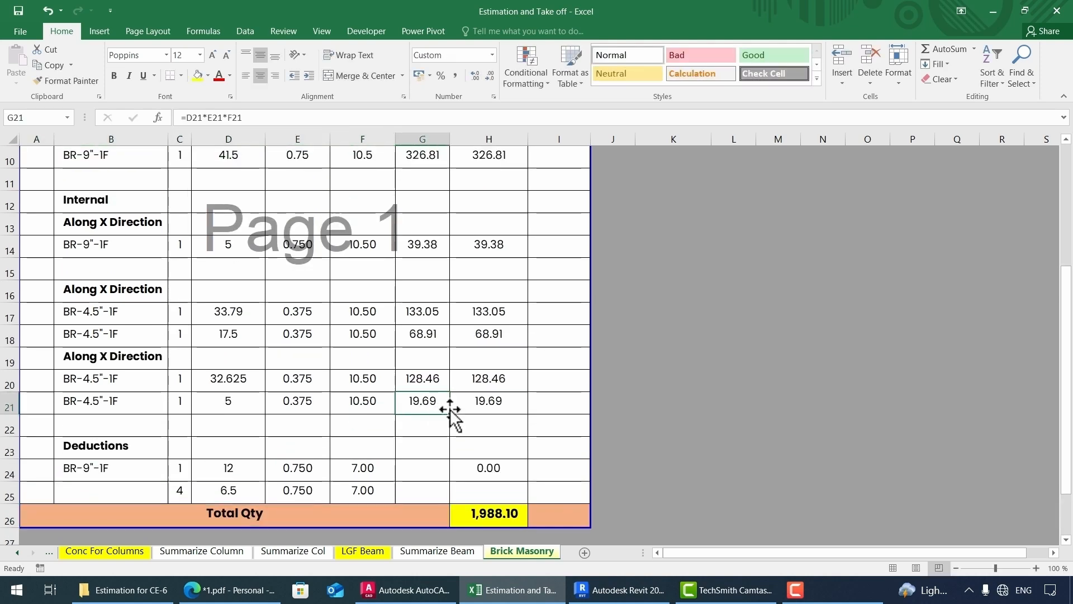
{"action": "left_click_drag", "start_coordinate": [451, 414], "coordinate": [451, 498]}
{"action": "left_click", "coordinate": [503, 405]}
{"action": "left_click_drag", "start_coordinate": [530, 415], "coordinate": [529, 497]}
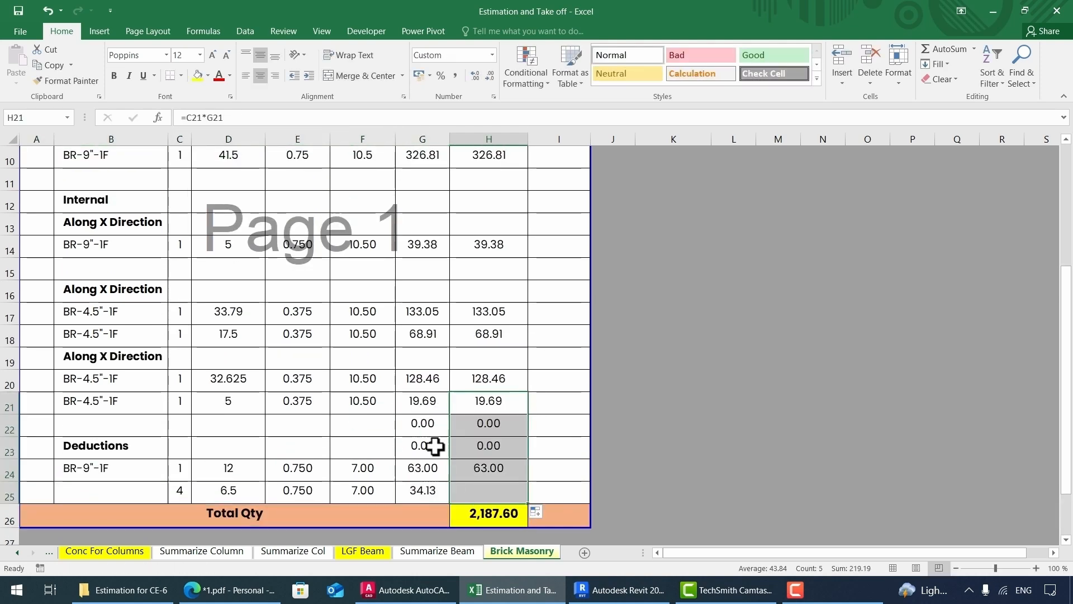
{"action": "left_click_drag", "start_coordinate": [429, 429], "coordinate": [476, 447]}
{"action": "key", "text": "Delete"}
Make the deduction counts negative, setting C24 to -1 and C25 to -4.
{"action": "scroll", "coordinate": [476, 446], "scroll_direction": "down", "scroll_amount": 3}
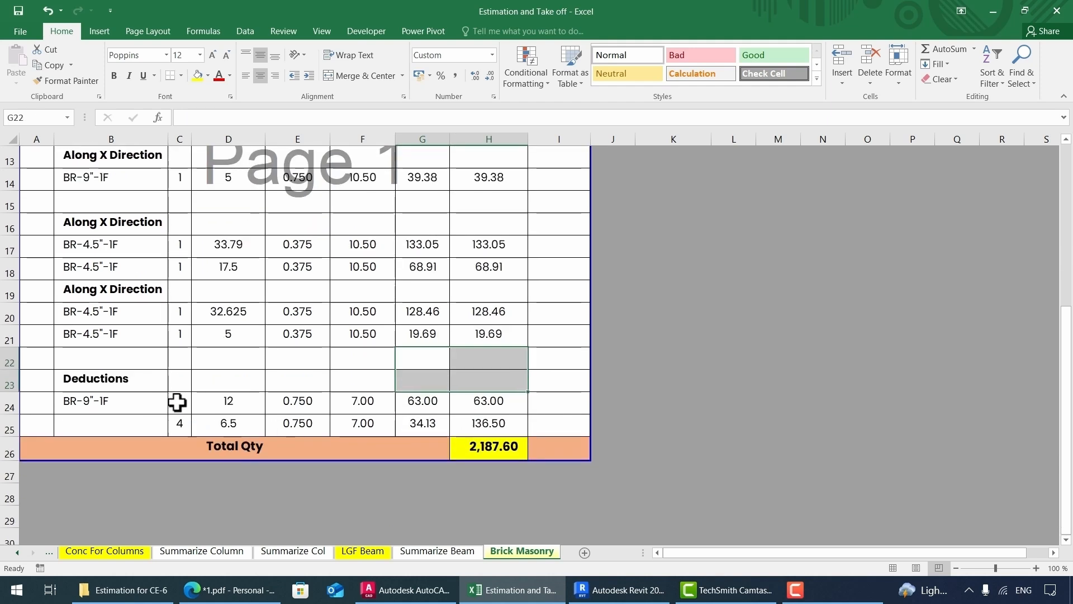
{"action": "left_click", "coordinate": [177, 403]}
{"action": "double_click", "coordinate": [178, 402]}
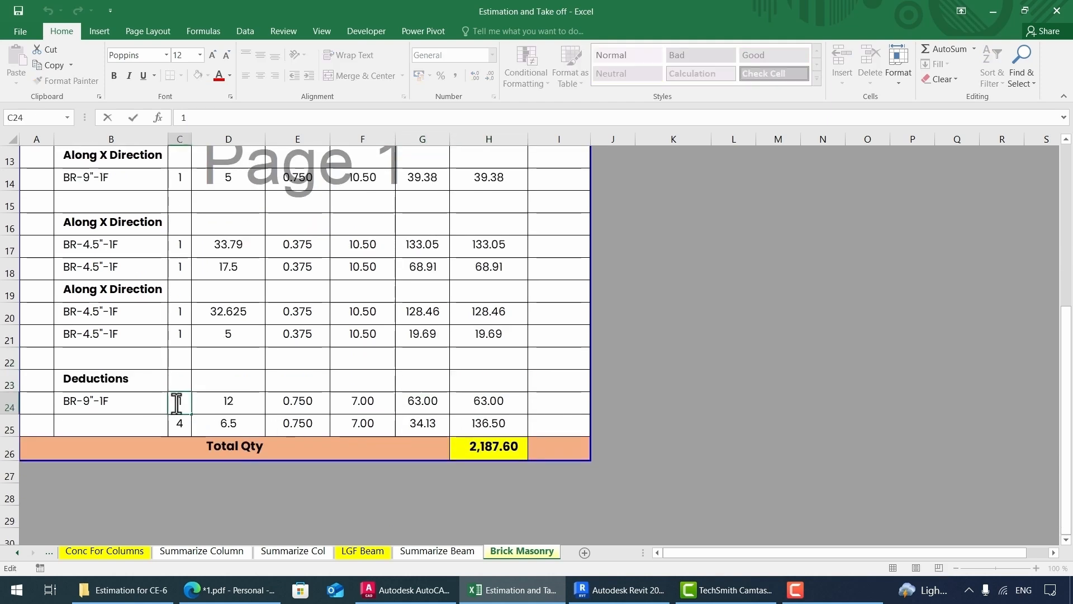
{"action": "type", "text": "-"}
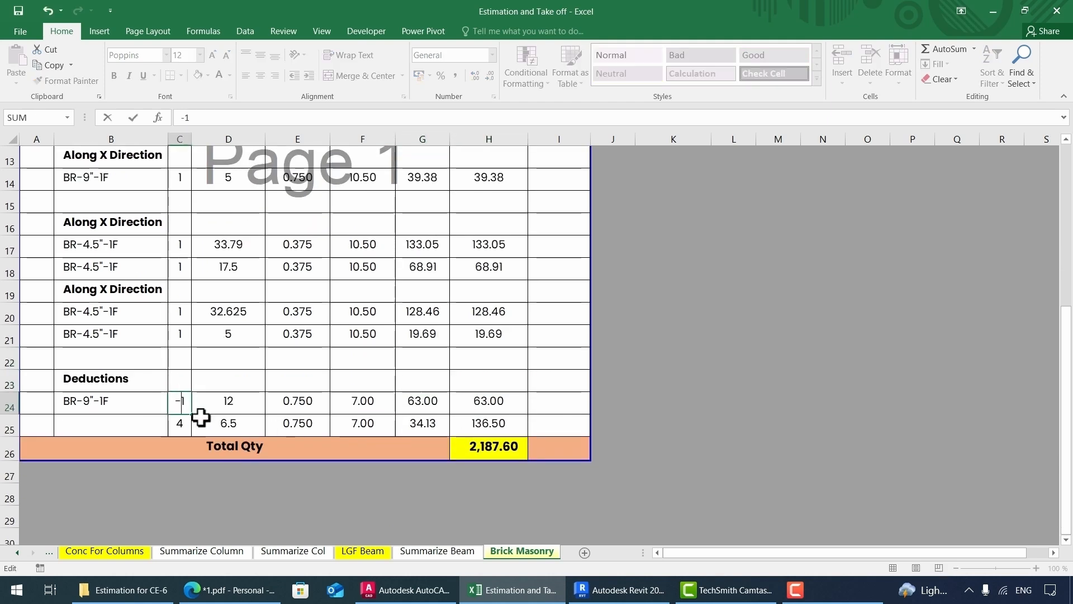
{"action": "left_click", "coordinate": [179, 426]}
{"action": "double_click", "coordinate": [177, 427]}
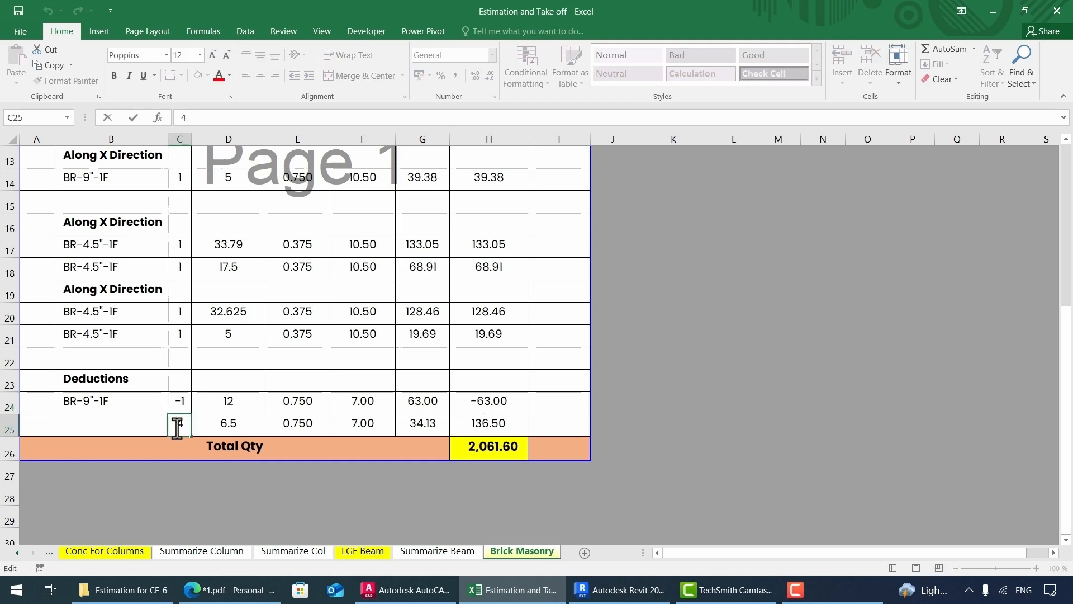
{"action": "type", "text": "-"}
{"action": "key", "text": "Return"}
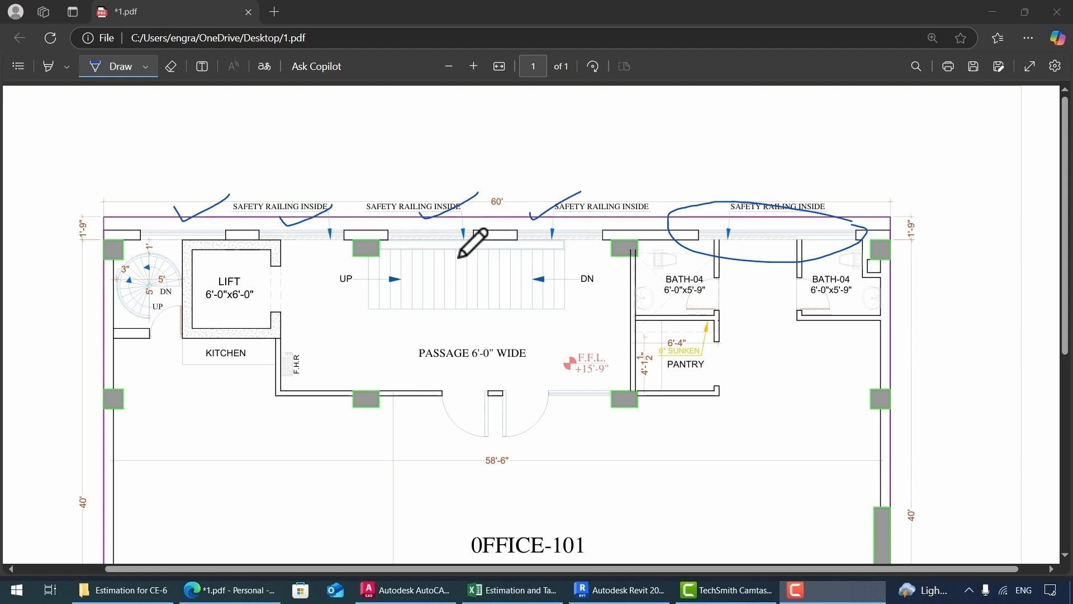
Check the front wall openings on the First Floor Plan PDF and examine the first-floor window sizes in AutoCAD's Front Elevation 01.
{"action": "scroll", "coordinate": [460, 257], "scroll_direction": "down", "scroll_amount": 6}
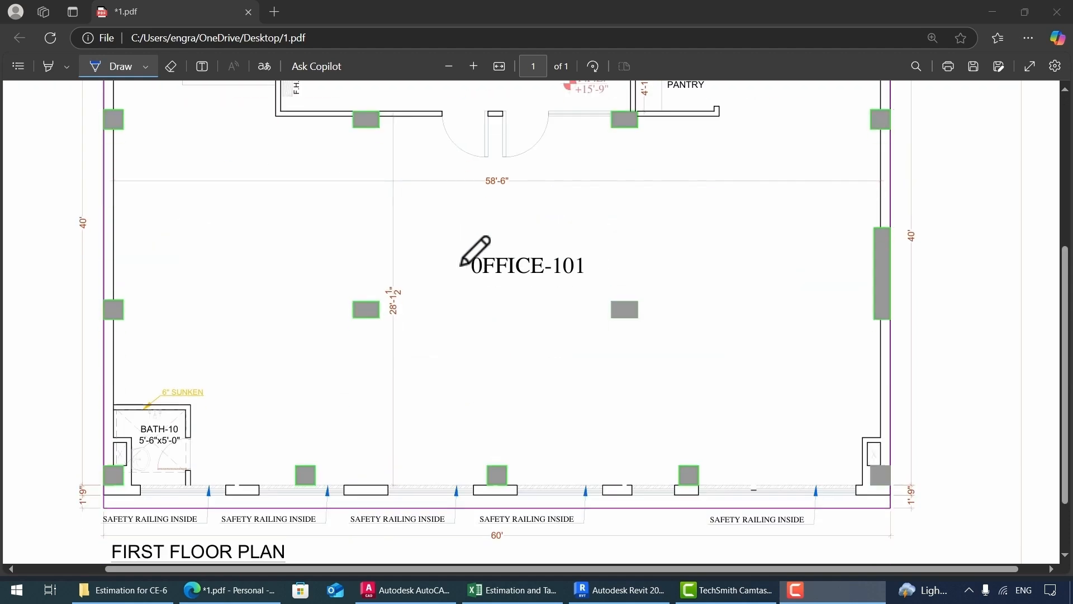
{"action": "mouse_move", "coordinate": [933, 388]}
{"action": "left_mouse_down"}
{"action": "mouse_move", "coordinate": [68, 370]}
{"action": "mouse_move", "coordinate": [457, 445]}
{"action": "mouse_move", "coordinate": [900, 365]}
{"action": "left_mouse_up"}
{"action": "key", "text": "alt+Tab"}
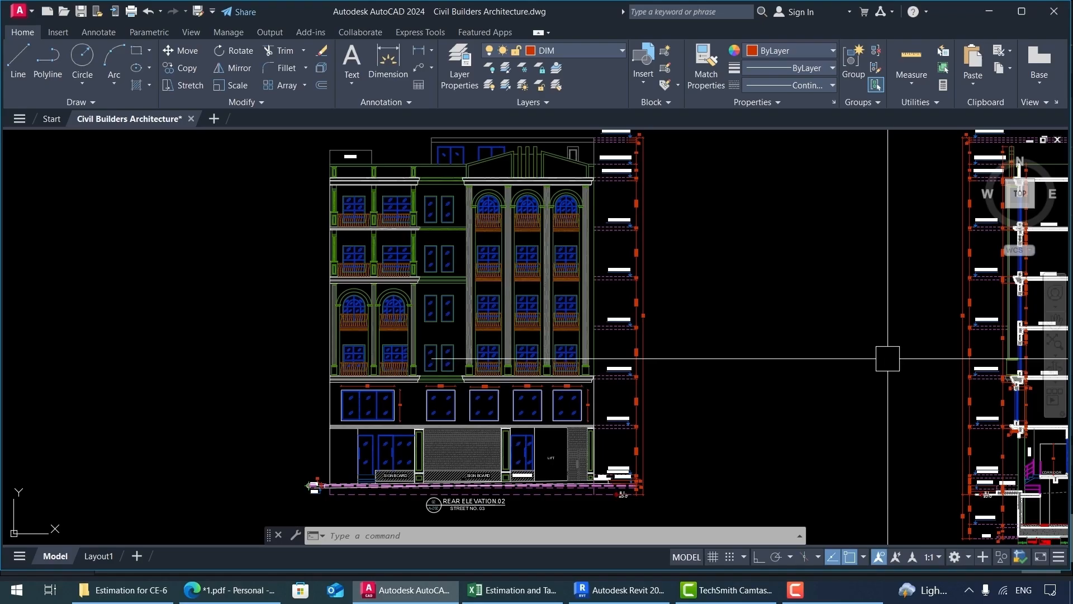
{"action": "scroll", "coordinate": [887, 345], "scroll_direction": "down", "scroll_amount": 6}
{"action": "scroll", "coordinate": [546, 353], "scroll_direction": "up", "scroll_amount": 8}
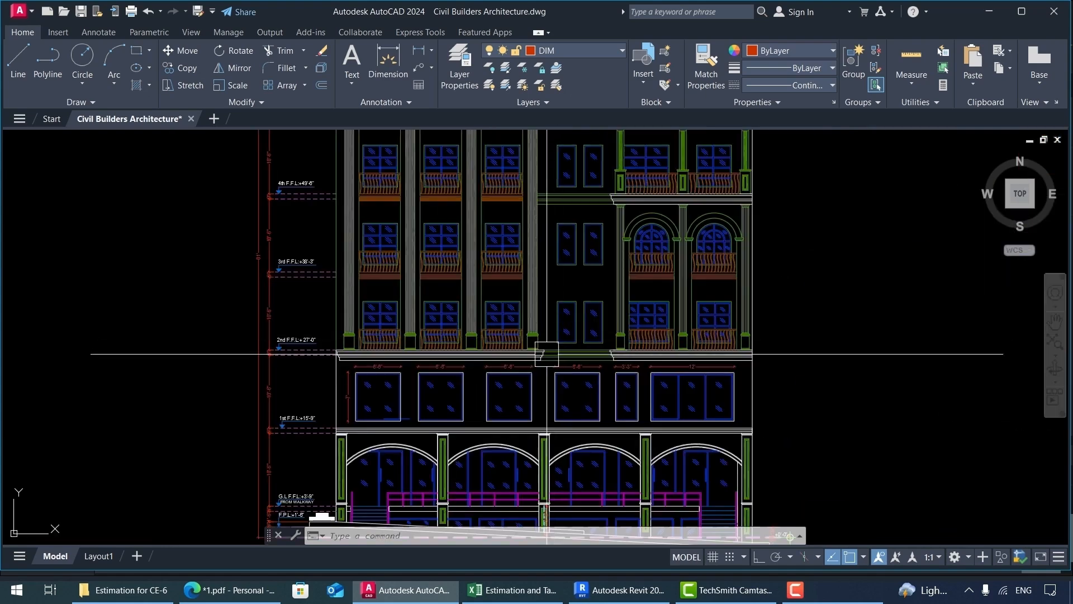
{"action": "scroll", "coordinate": [313, 346], "scroll_direction": "down", "scroll_amount": 2}
{"action": "scroll", "coordinate": [301, 352], "scroll_direction": "down", "scroll_amount": 2}
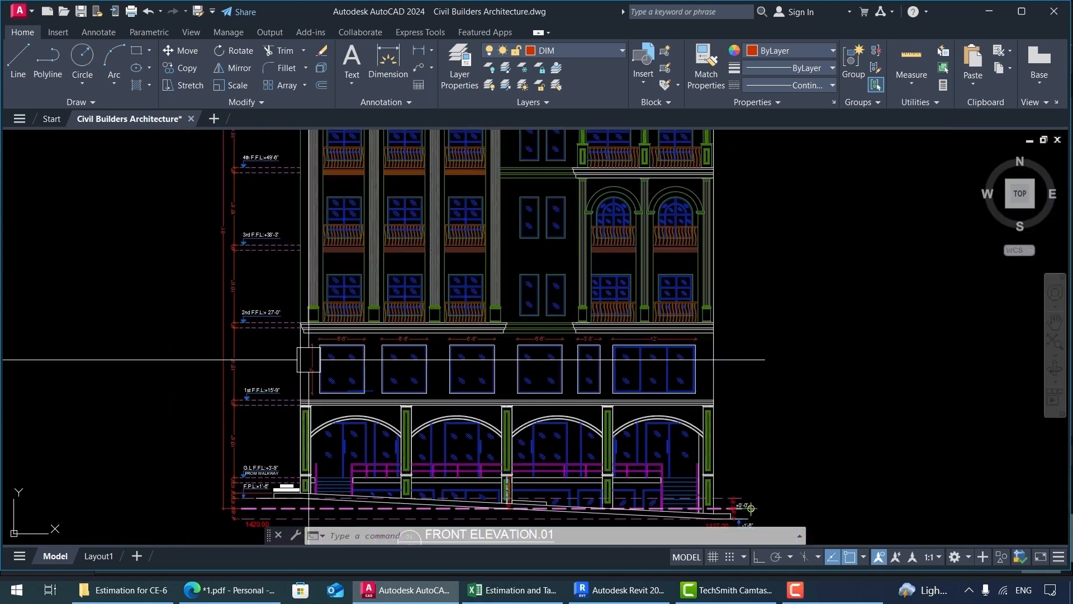
{"action": "scroll", "coordinate": [276, 359], "scroll_direction": "up", "scroll_amount": 6}
{"action": "scroll", "coordinate": [401, 375], "scroll_direction": "down", "scroll_amount": 3}
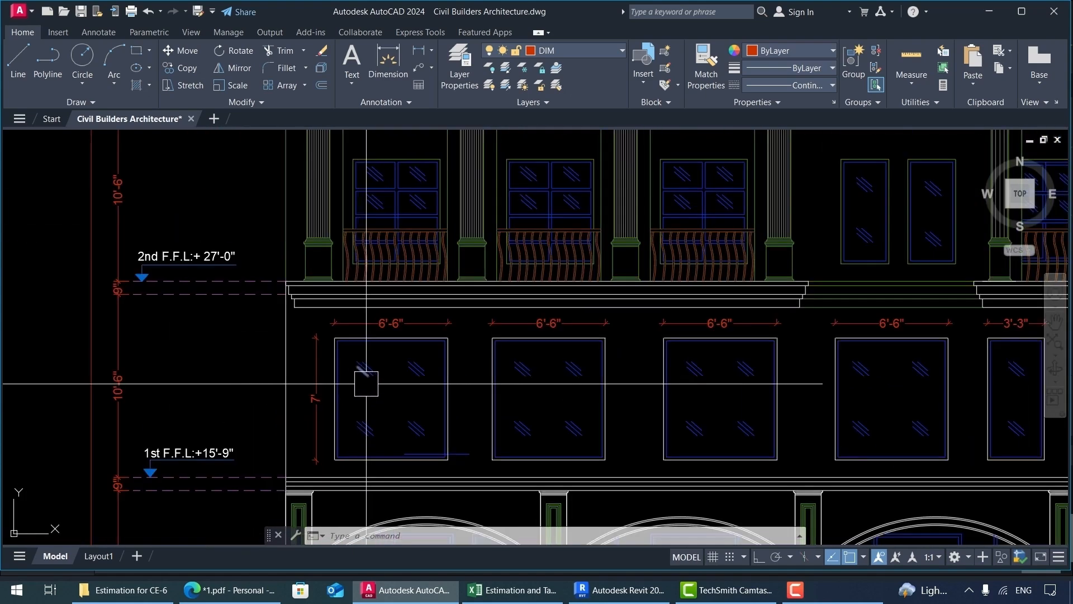
Switch to Excel and select row 25 in the Deductions section of the Brick Masonry sheet.
{"action": "left_click", "coordinate": [513, 590]}
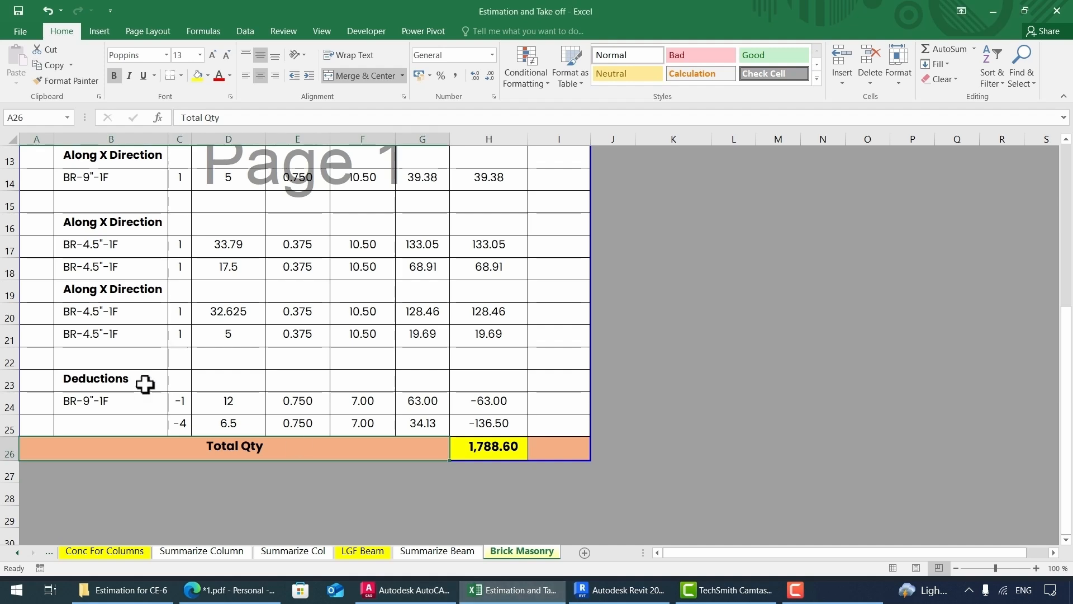
{"action": "left_click", "coordinate": [10, 428]}
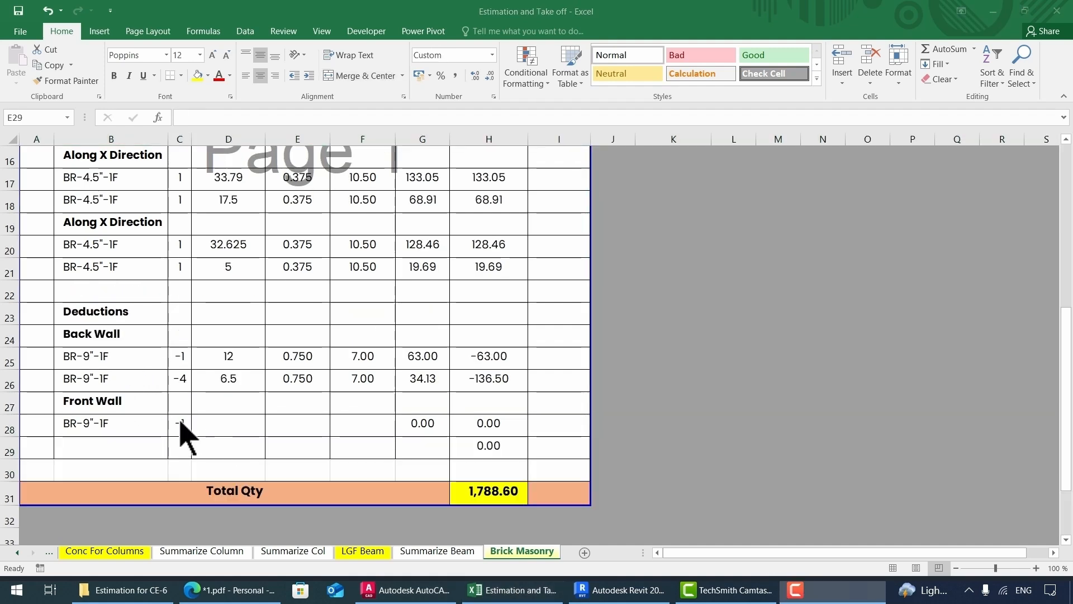
Fill front-wall deduction row 28 with count -4, length 6.5, width 0.75 and height 7.
{"action": "left_click", "coordinate": [183, 425]}
{"action": "type", "text": "-1"}
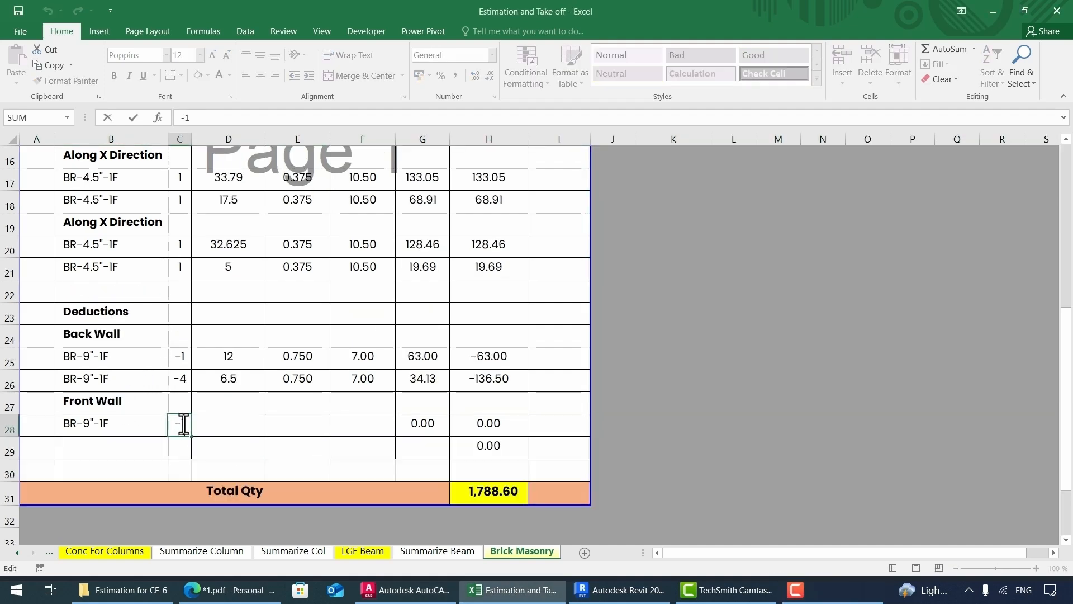
{"action": "left_click", "coordinate": [243, 426]}
{"action": "type", "text": "6.5"}
{"action": "left_click", "coordinate": [288, 424]}
{"action": "type", "text": "0"}
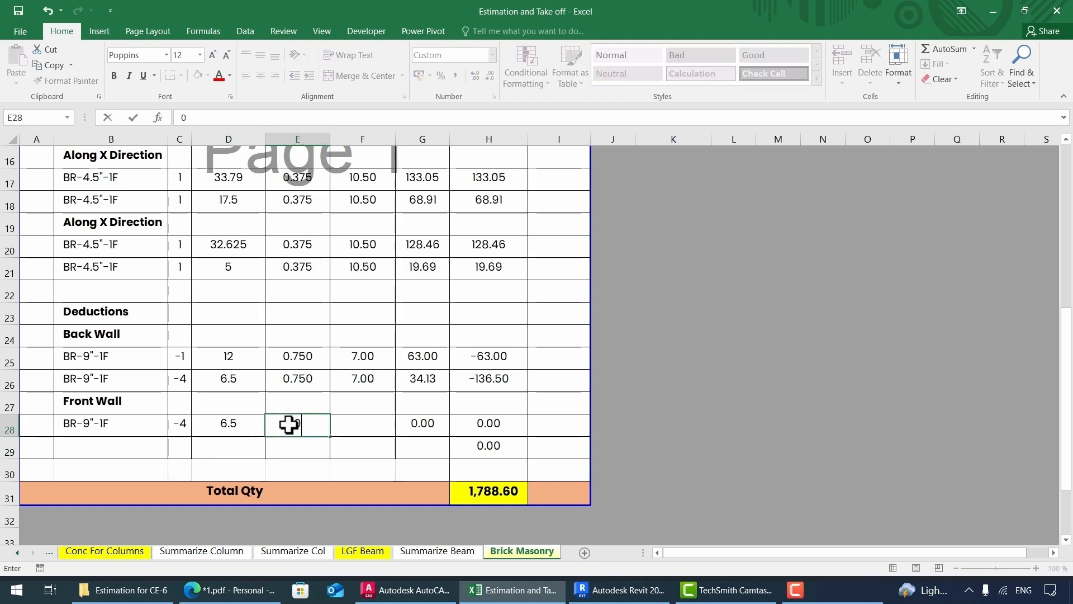
{"action": "type", "text": ".75"}
{"action": "left_click", "coordinate": [376, 424]}
{"action": "type", "text": "7"}
{"action": "key", "text": "Return"}
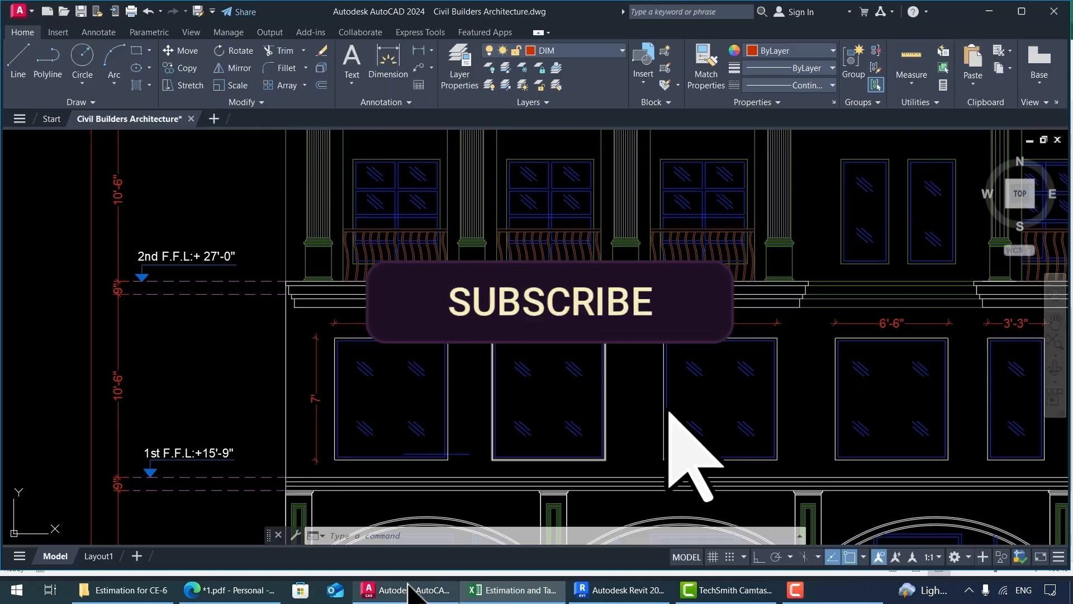
Check the remaining first-floor front windows on AutoCAD's elevation, and copy row 28 of the Excel sheet into rows 29 and 30.
{"action": "scroll", "coordinate": [335, 391], "scroll_direction": "down", "scroll_amount": 3}
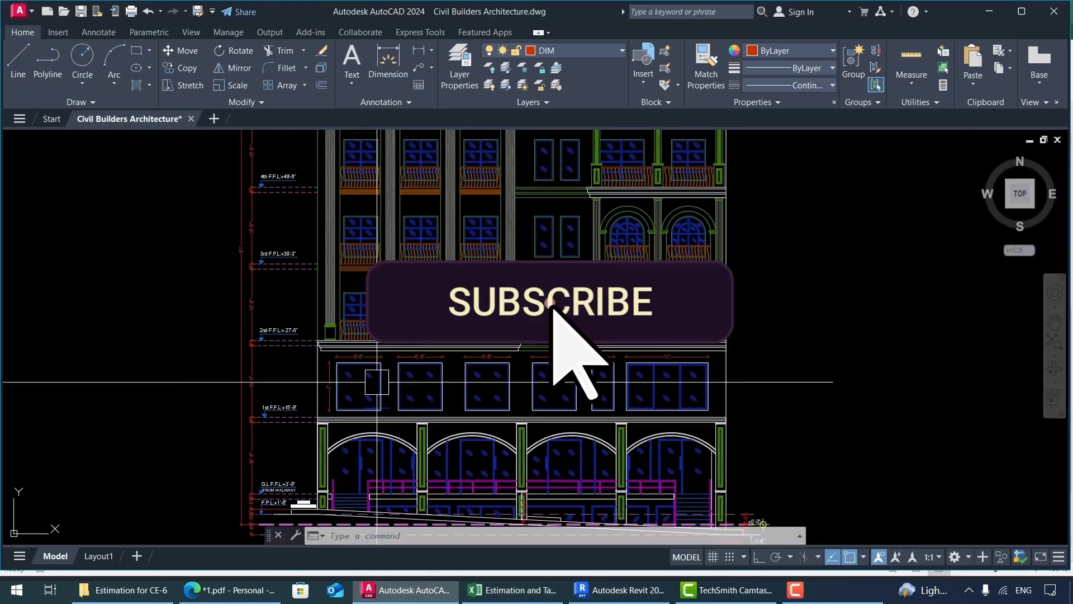
{"action": "scroll", "coordinate": [335, 391], "scroll_direction": "up", "scroll_amount": 3}
{"action": "scroll", "coordinate": [335, 392], "scroll_direction": "down", "scroll_amount": 3}
{"action": "scroll", "coordinate": [569, 384], "scroll_direction": "up", "scroll_amount": 3}
{"action": "scroll", "coordinate": [618, 373], "scroll_direction": "up", "scroll_amount": 2}
{"action": "scroll", "coordinate": [575, 383], "scroll_direction": "down", "scroll_amount": 2}
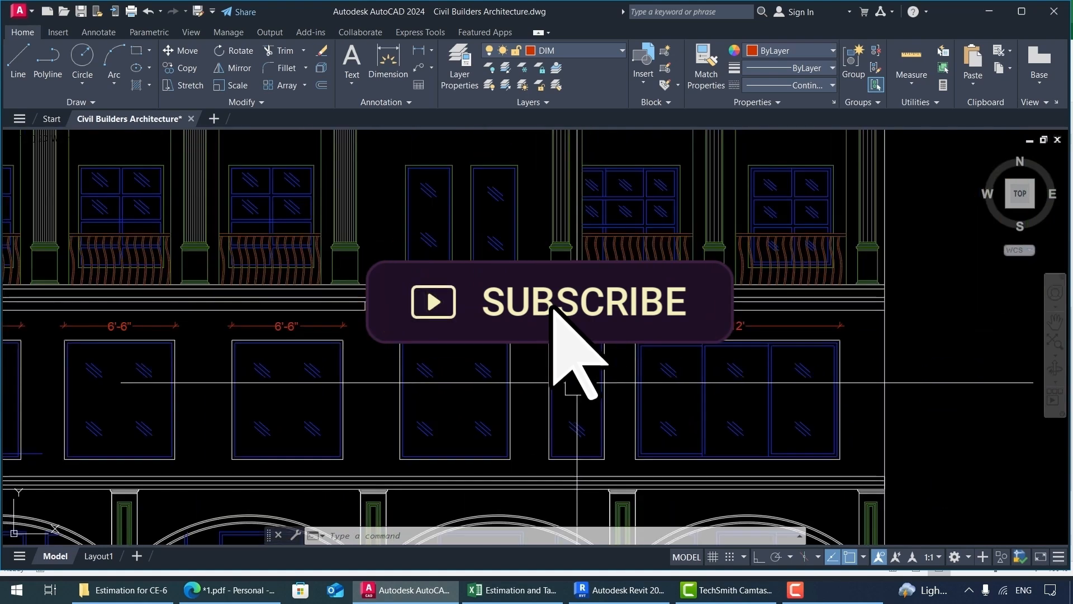
{"action": "left_click", "coordinate": [515, 601]}
{"action": "left_click", "coordinate": [16, 426]}
{"action": "key", "text": "ctrl+c"}
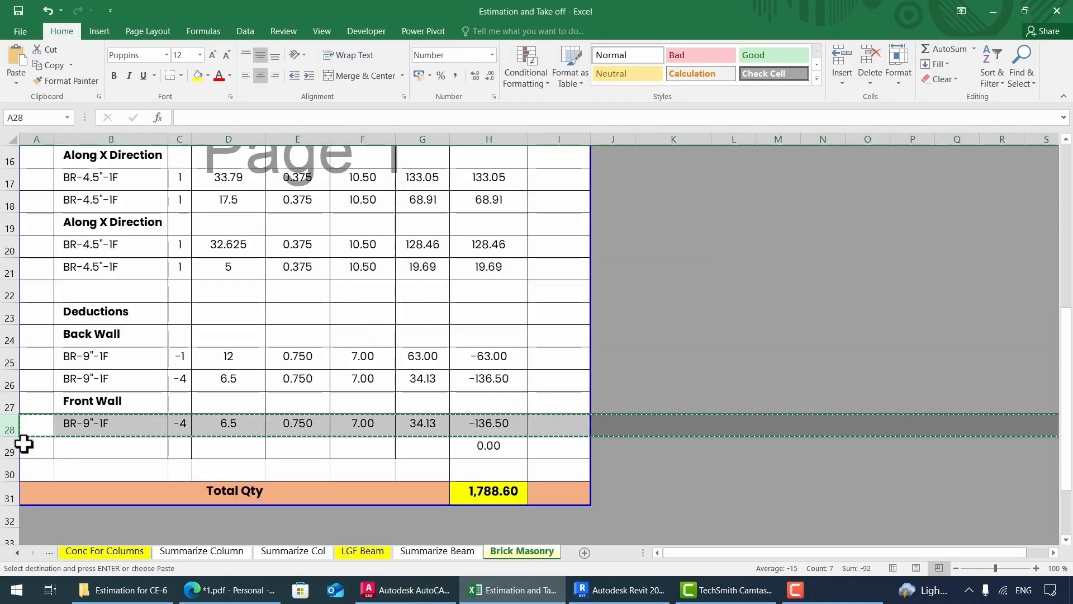
{"action": "left_click", "coordinate": [14, 445]}
{"action": "left_click_drag", "start_coordinate": [14, 445], "coordinate": [9, 463]}
{"action": "key", "text": "Return"}
Set the counts in C29 and C30 to -1 and the lengths in D29 and D30 to 3.5 and 12.
{"action": "left_click", "coordinate": [186, 445]}
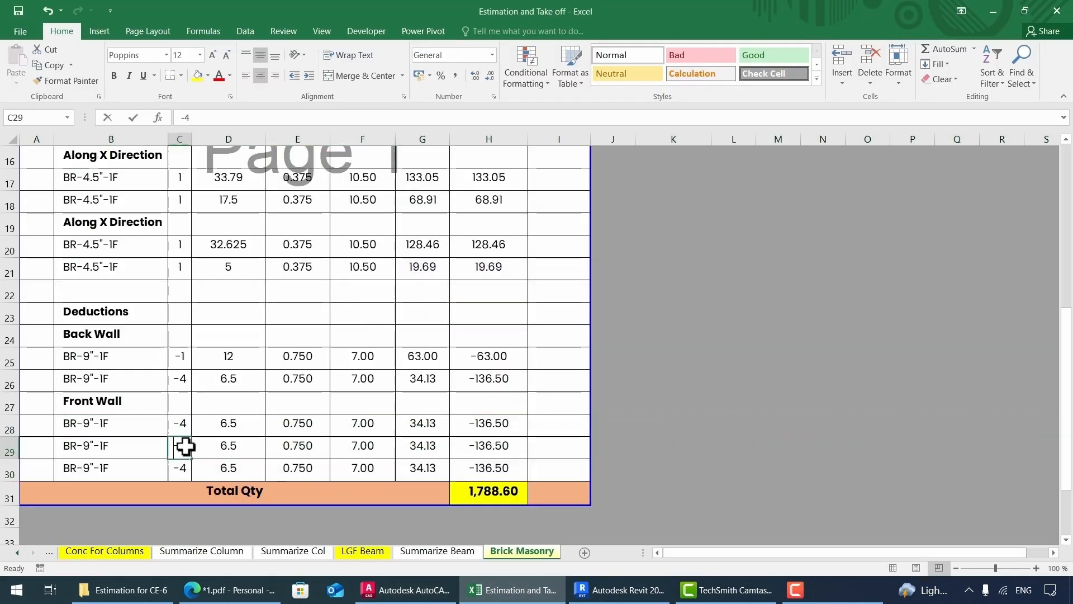
{"action": "type", "text": "-1"}
{"action": "left_click", "coordinate": [187, 467]}
{"action": "type", "text": "-1"}
{"action": "left_click", "coordinate": [239, 445]}
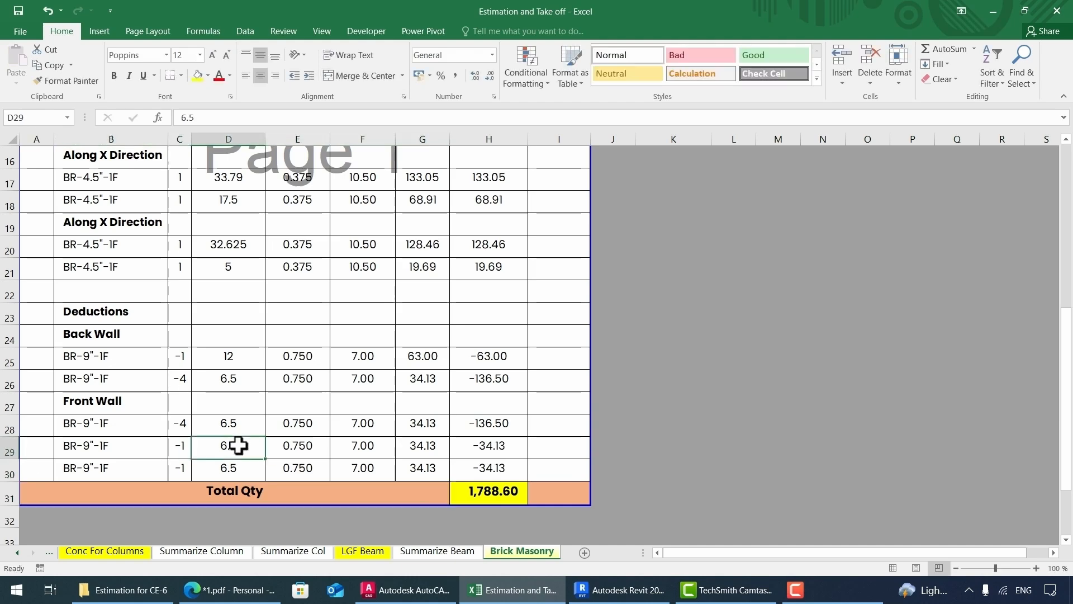
{"action": "type", "text": "3.5"}
{"action": "key", "text": "Return"}
{"action": "key", "text": "Return"}
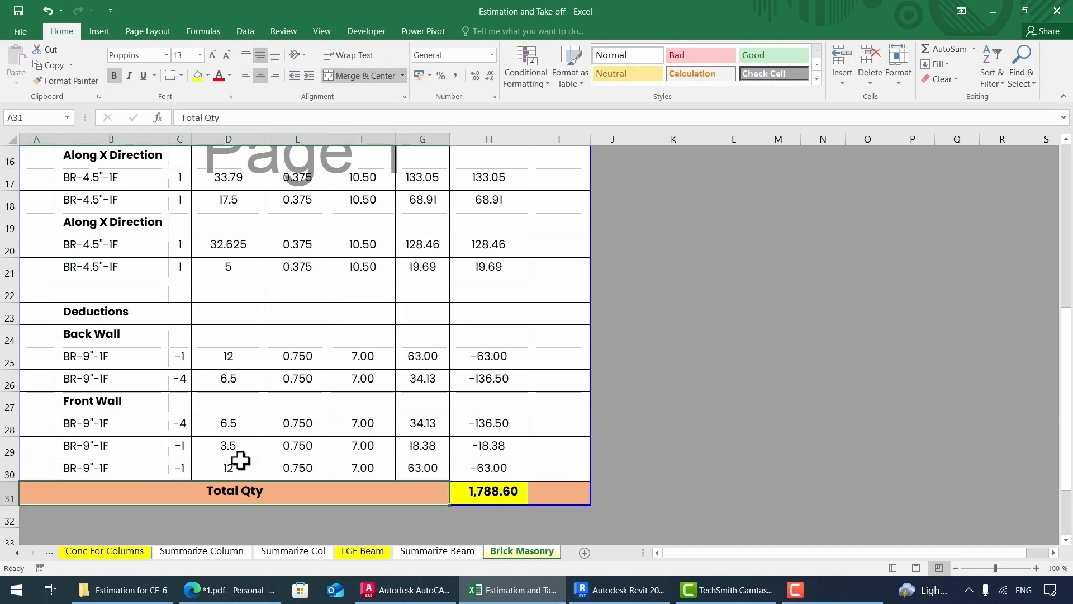
Recheck the narrow front window's width on the drawing and set its length in D29 to 3.25.
{"action": "key", "text": "alt+Tab"}
{"action": "key", "text": "alt+Tab"}
{"action": "left_click", "coordinate": [228, 447]}
{"action": "type", "text": "3.25"}
{"action": "key", "text": "Return"}
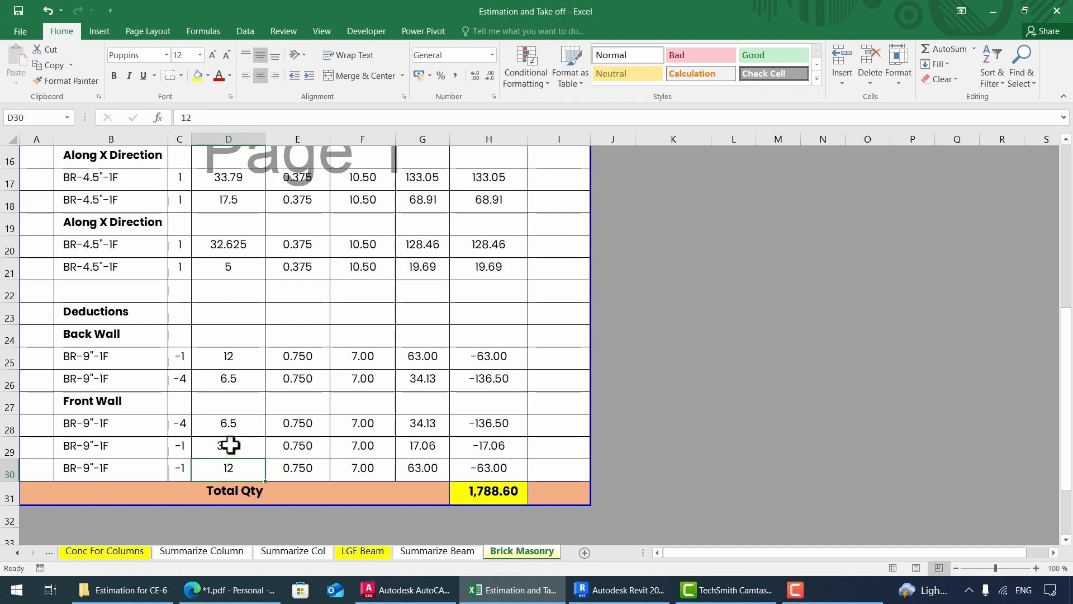
Circle the long column in the right side wall on the First Floor Plan PDF.
{"action": "scroll", "coordinate": [427, 305], "scroll_direction": "up", "scroll_amount": 2}
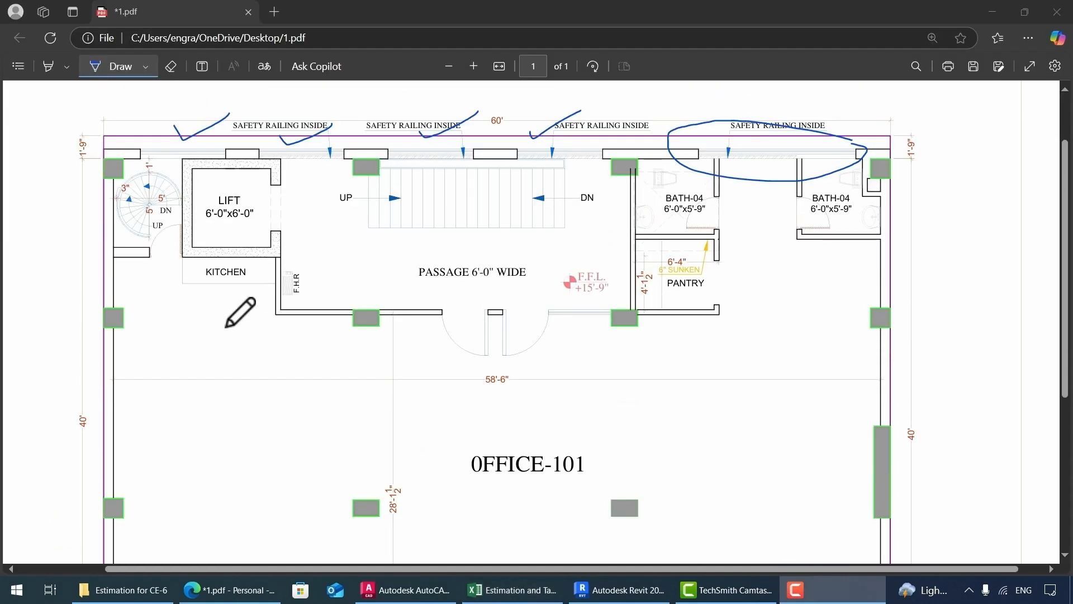
{"action": "scroll", "coordinate": [102, 349], "scroll_direction": "down", "scroll_amount": 1}
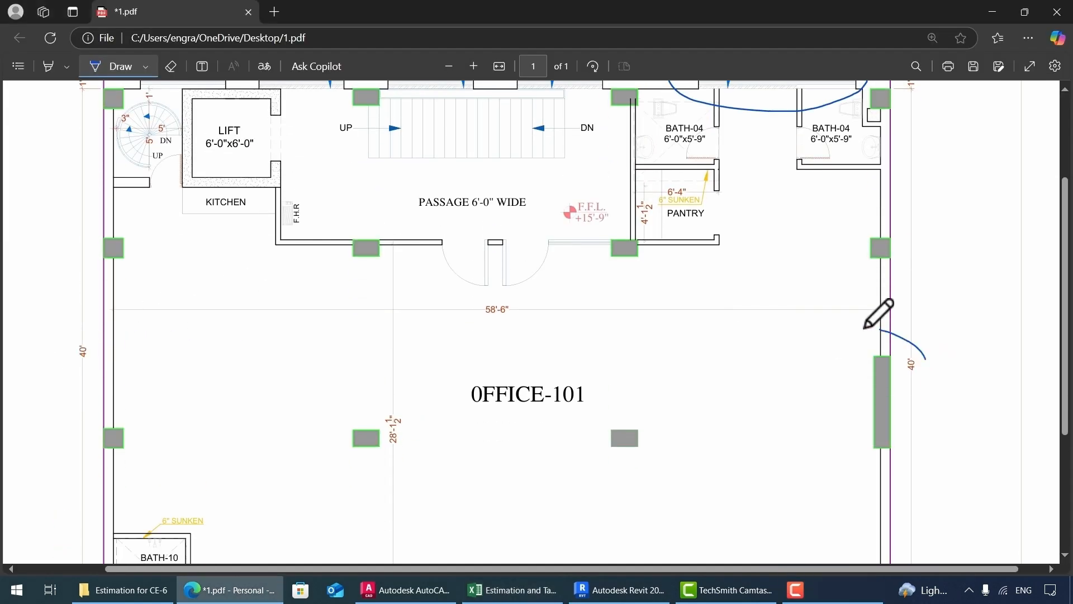
{"action": "mouse_move", "coordinate": [867, 330]}
{"action": "left_mouse_down"}
{"action": "mouse_move", "coordinate": [853, 338]}
{"action": "mouse_move", "coordinate": [897, 360]}
{"action": "left_mouse_up"}
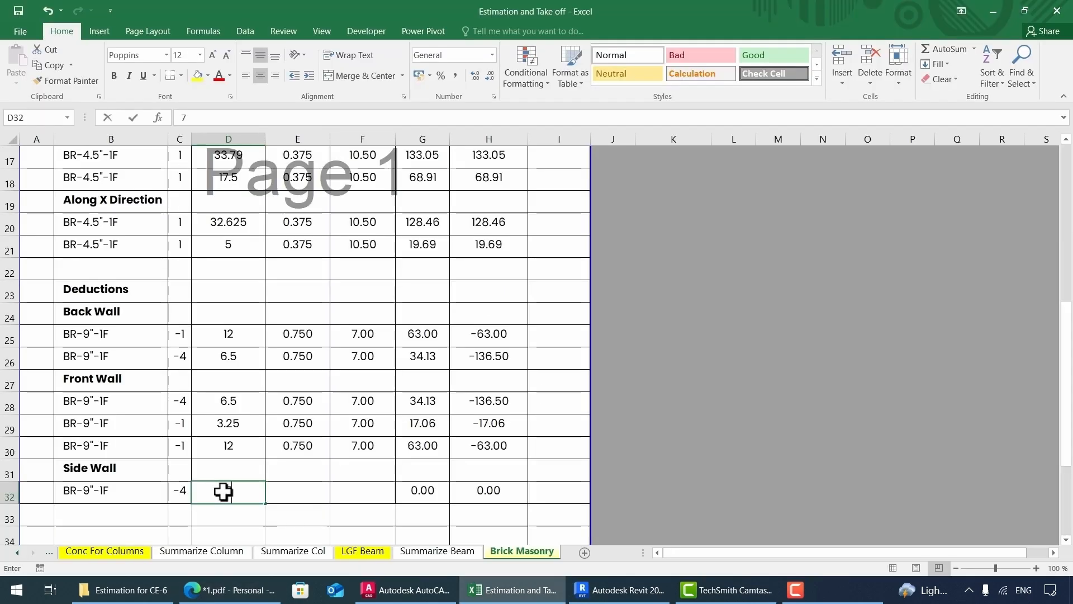
Complete side-wall deduction row 32 in Excel with width 0.75 and height 10.5, and set its count to -1.
{"action": "left_click", "coordinate": [307, 492]}
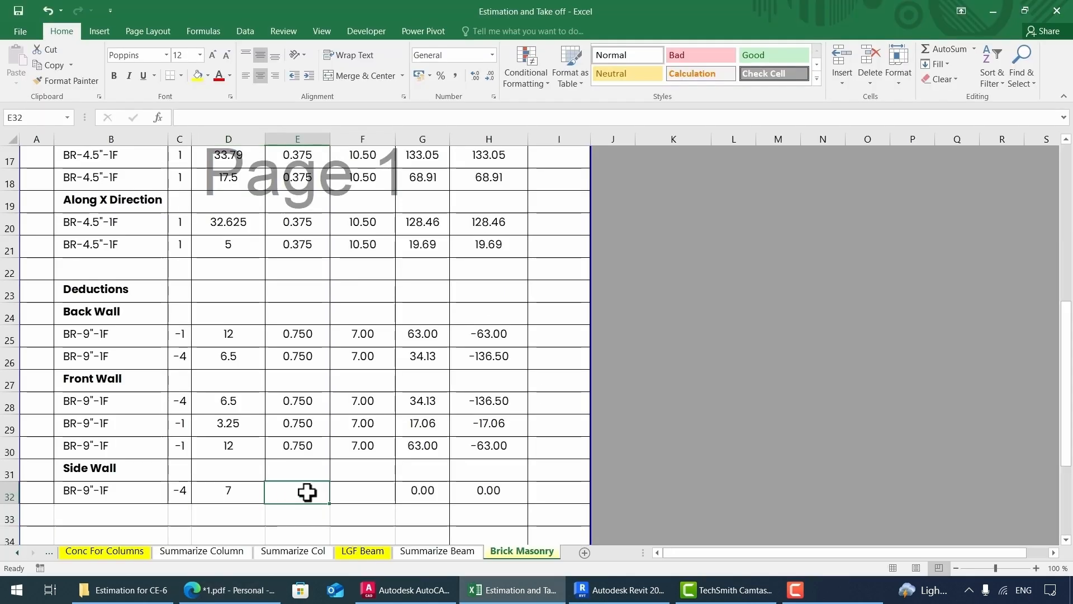
{"action": "type", "text": "0.75"}
{"action": "left_click", "coordinate": [332, 492]}
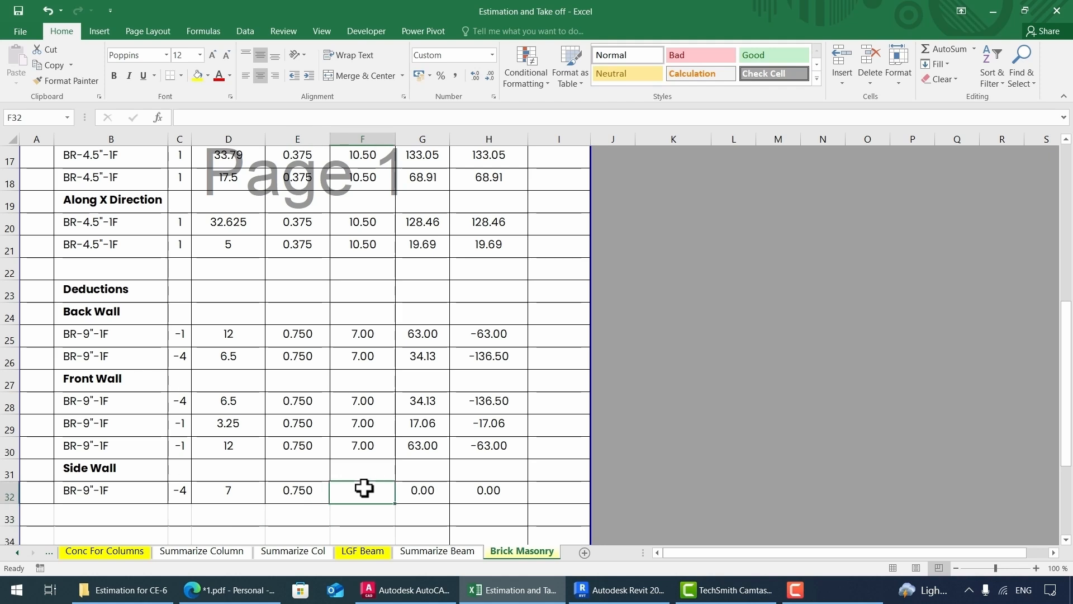
{"action": "type", "text": "10.5"}
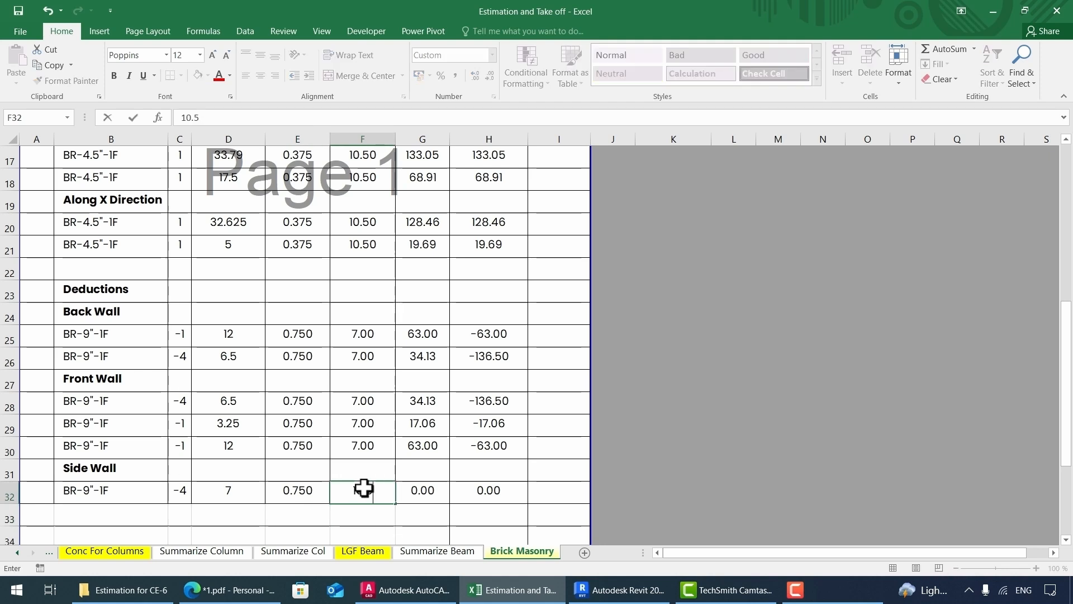
{"action": "left_click", "coordinate": [364, 489]}
{"action": "double_click", "coordinate": [180, 491]}
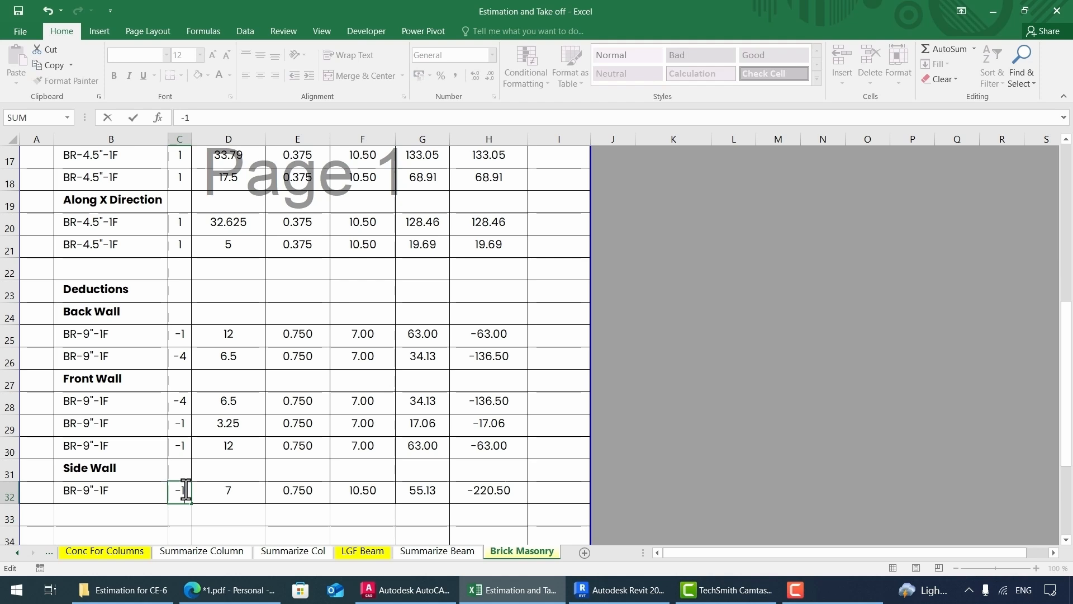
{"action": "type", "text": "1"}
{"action": "key", "text": "Return"}
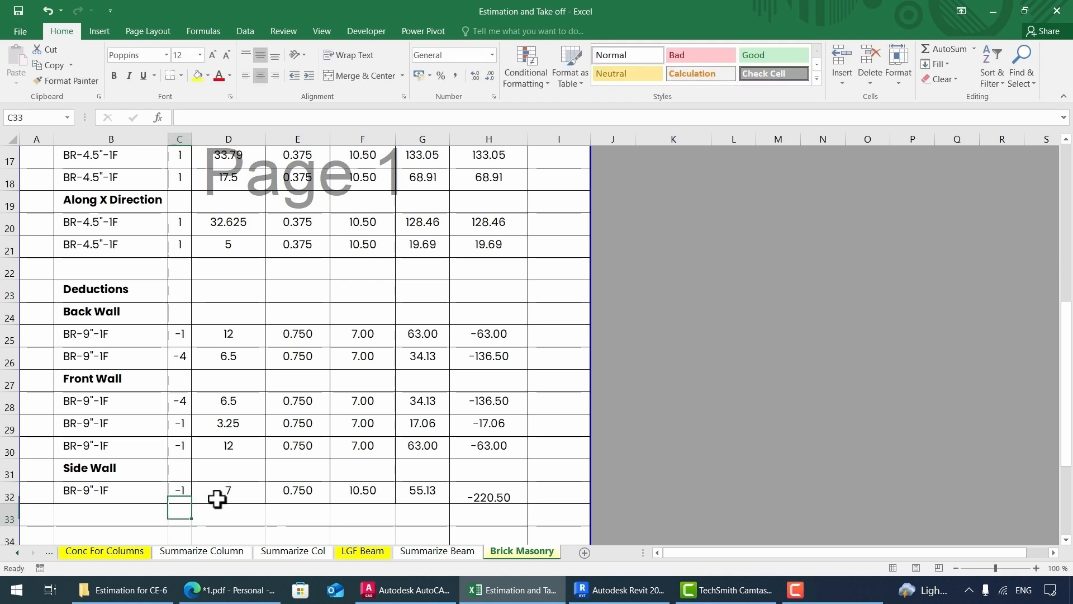
Tick the two door openings between the passage and OFFICE-101 on the First Floor Plan PDF.
{"action": "key", "text": "alt+Tab"}
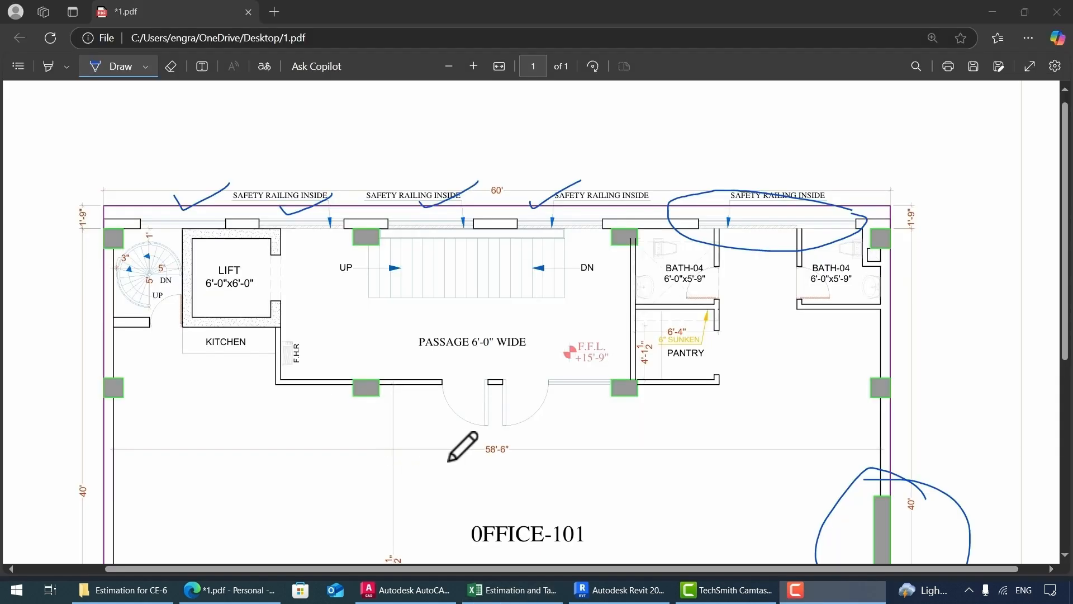
{"action": "scroll", "coordinate": [561, 449], "scroll_direction": "up", "scroll_amount": 1}
{"action": "scroll", "coordinate": [749, 307], "scroll_direction": "down", "scroll_amount": 3}
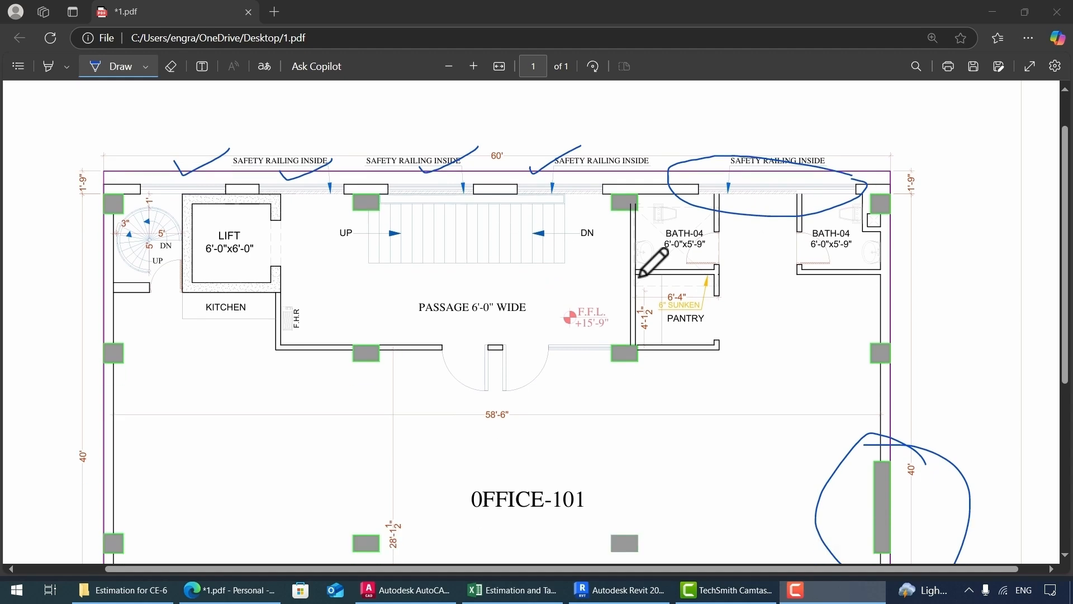
{"action": "scroll", "coordinate": [581, 395], "scroll_direction": "up", "scroll_amount": 3}
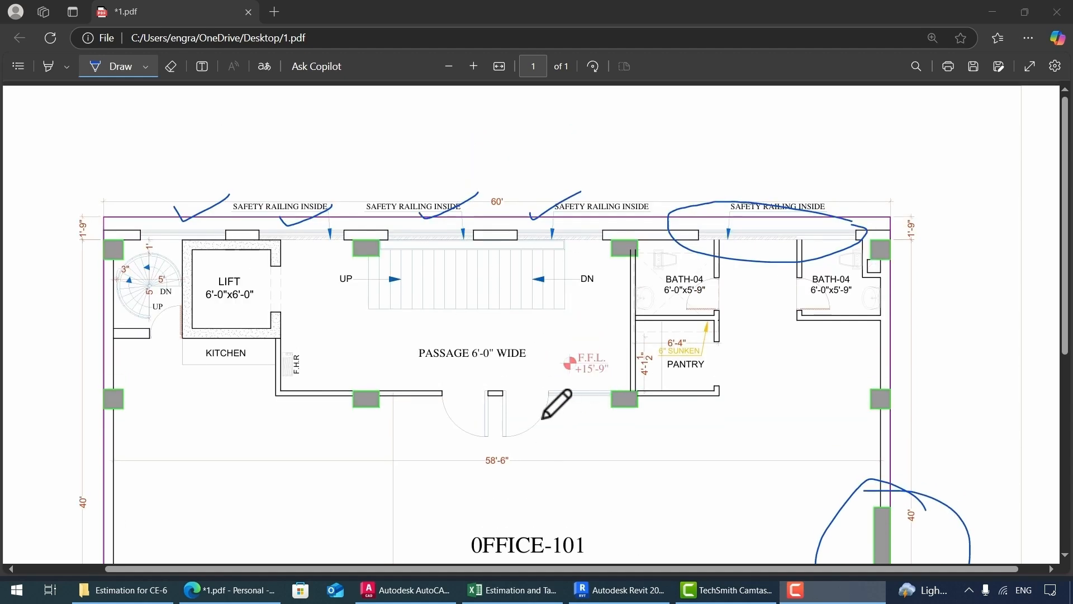
{"action": "left_click_drag", "start_coordinate": [519, 404], "coordinate": [551, 394]}
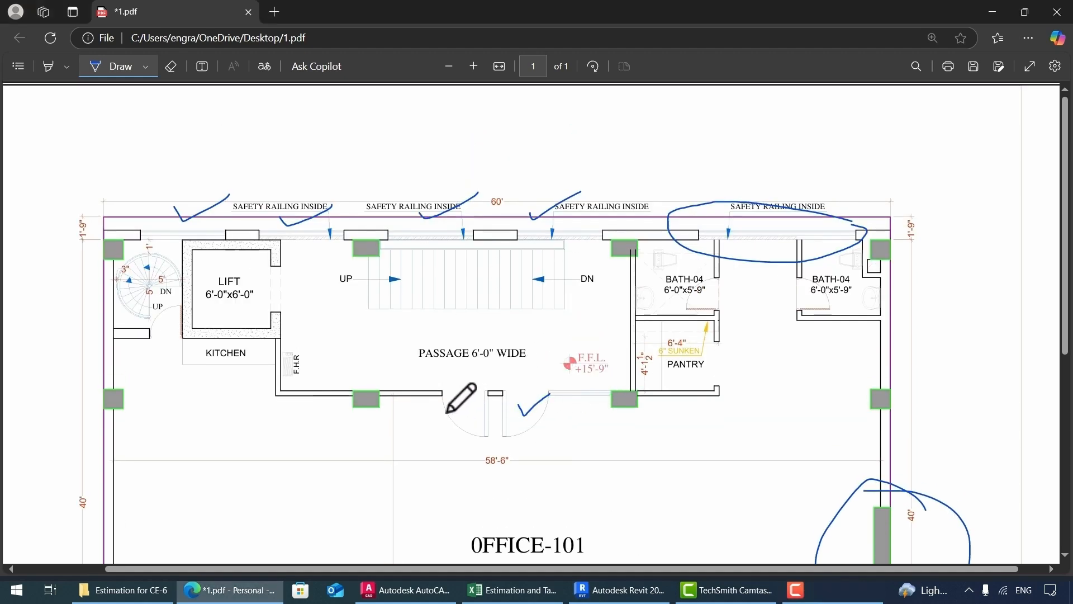
{"action": "scroll", "coordinate": [515, 397], "scroll_direction": "down", "scroll_amount": 12}
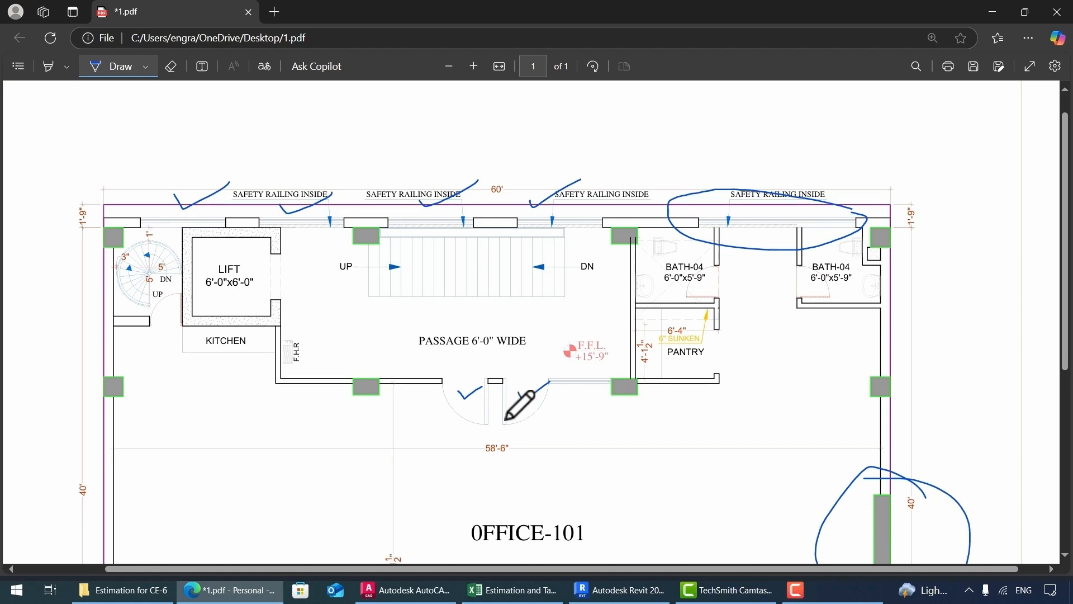
{"action": "scroll", "coordinate": [517, 403], "scroll_direction": "up", "scroll_amount": 12}
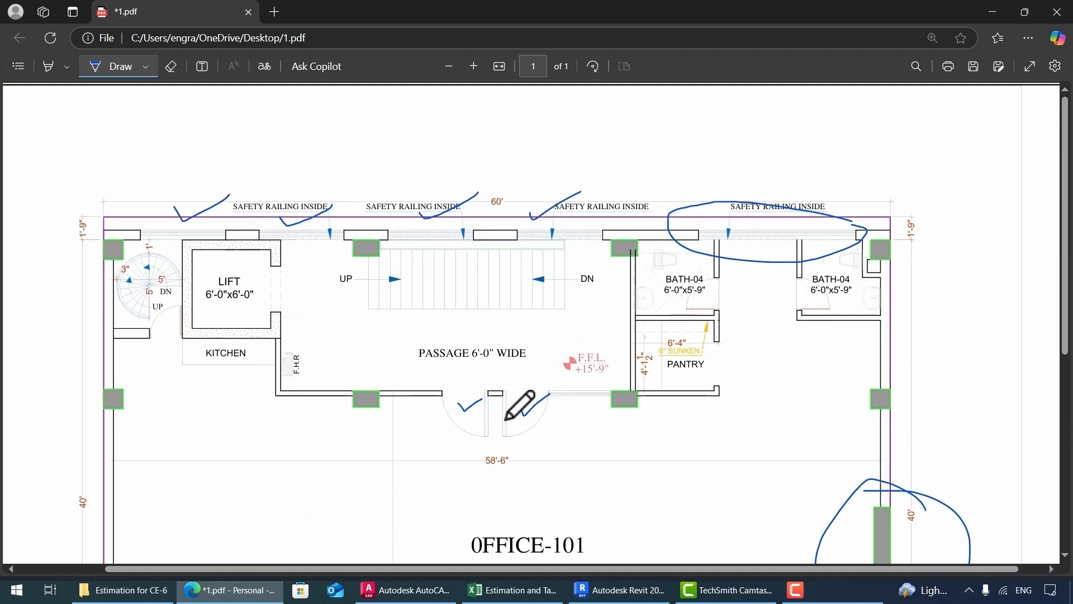
Switch to Excel and set the door deduction's count in C34 to -2 and its length in D34 to 3.5.
{"action": "key", "text": "alt+Tab"}
{"action": "double_click", "coordinate": [174, 512]}
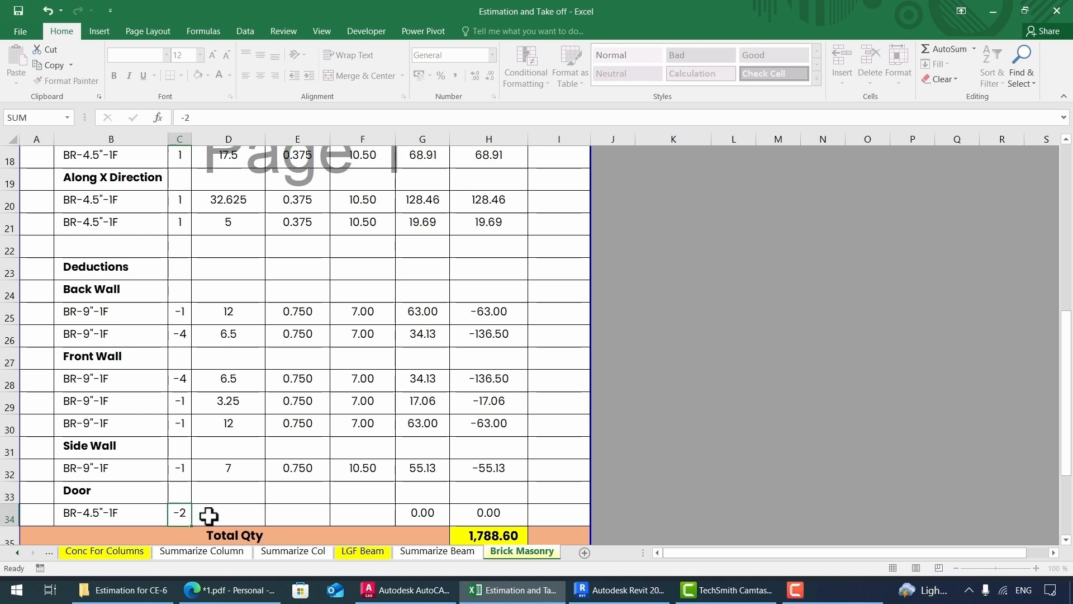
{"action": "key", "text": "Return"}
{"action": "left_click", "coordinate": [237, 488]}
{"action": "type", "text": "3.5"}
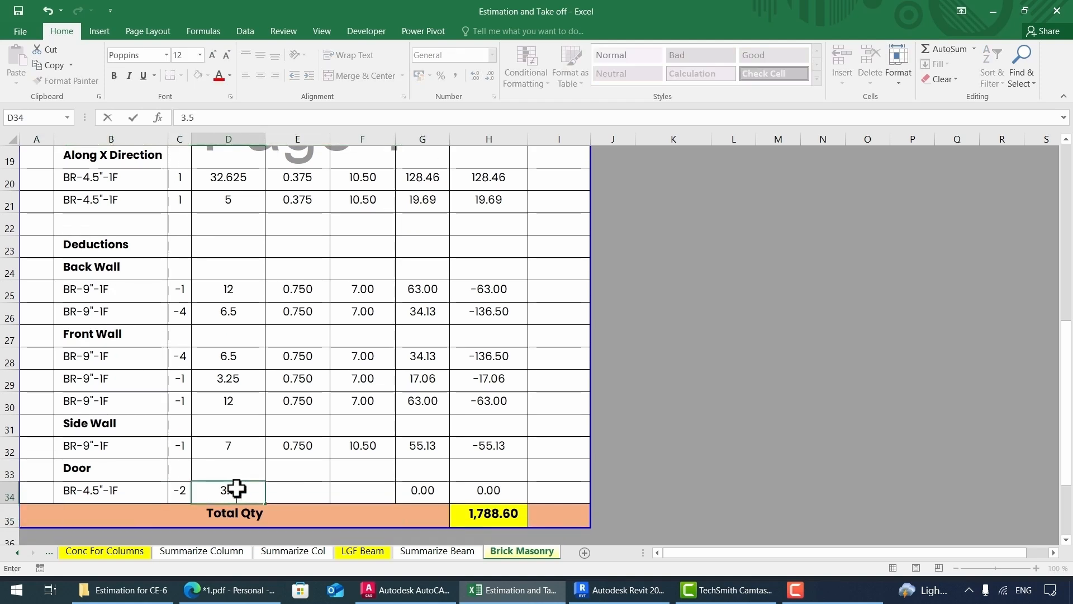
{"action": "key", "text": "Return"}
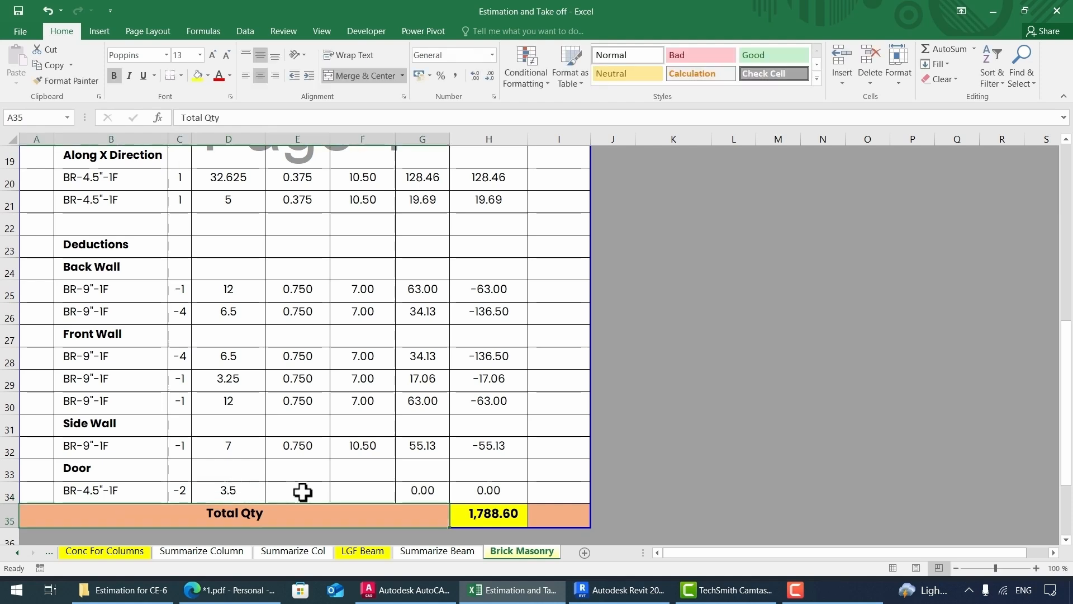
Set the door deduction's height in F34 to 7 and its width in E34 to 0.375.
{"action": "left_click", "coordinate": [307, 490]}
{"action": "left_click", "coordinate": [369, 490]}
{"action": "type", "text": "7"}
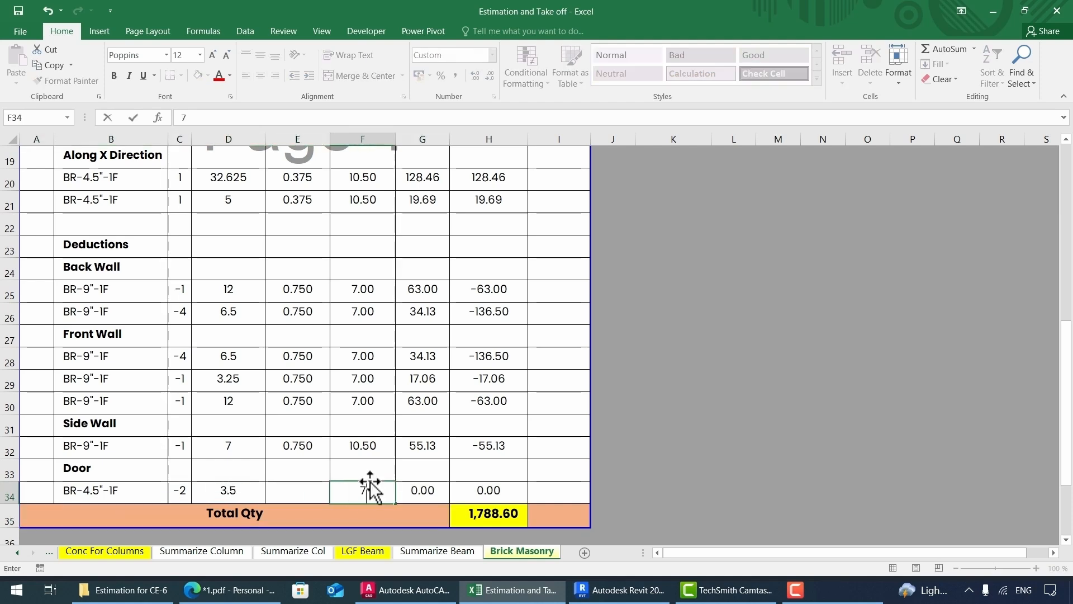
{"action": "key", "text": "Return"}
{"action": "left_click", "coordinate": [302, 485]}
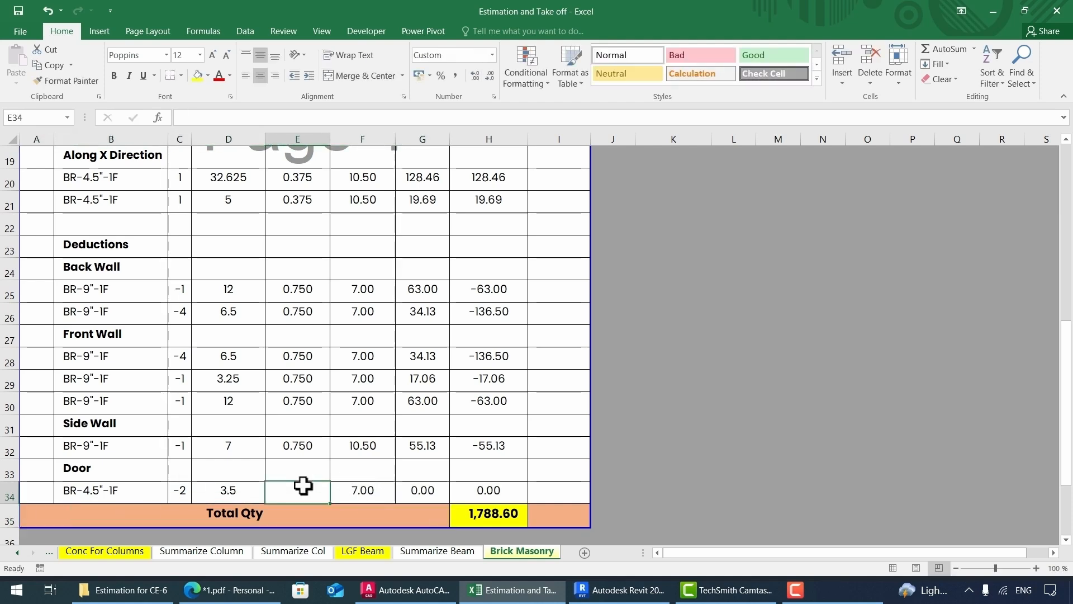
{"action": "type", "text": "0.375"}
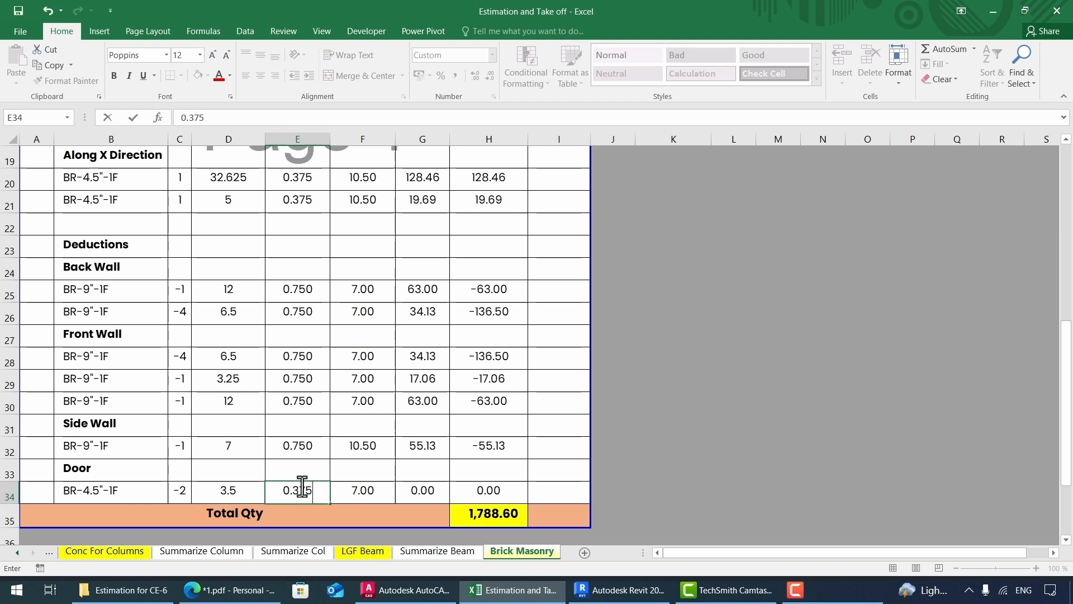
{"action": "key", "text": "Return"}
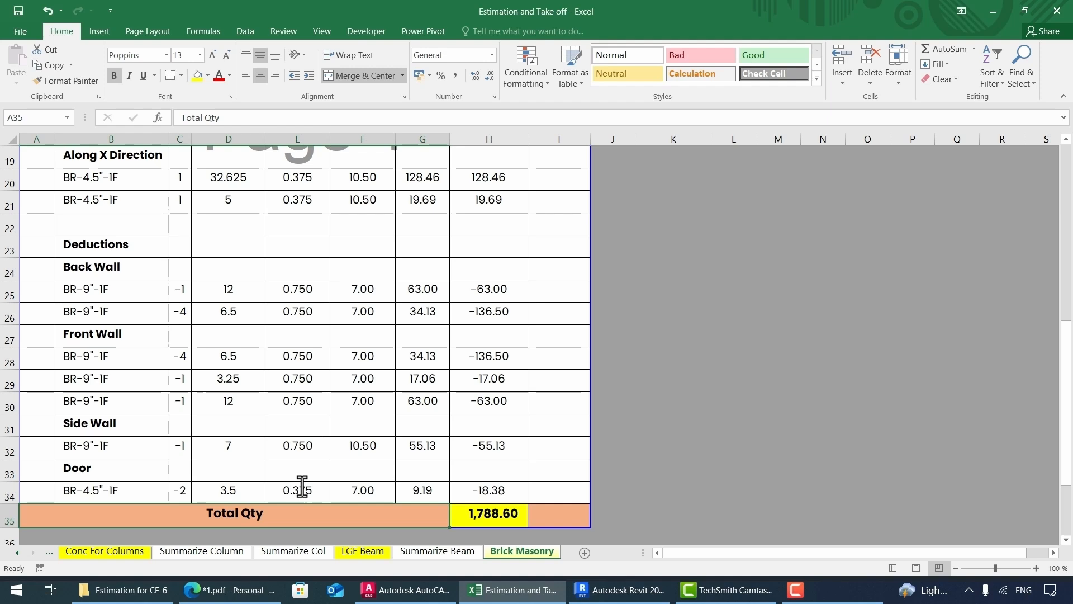
Tick the doors of both BATH-04 rooms and of BATH-10 on the First Floor Plan PDF.
{"action": "key", "text": "alt+Tab"}
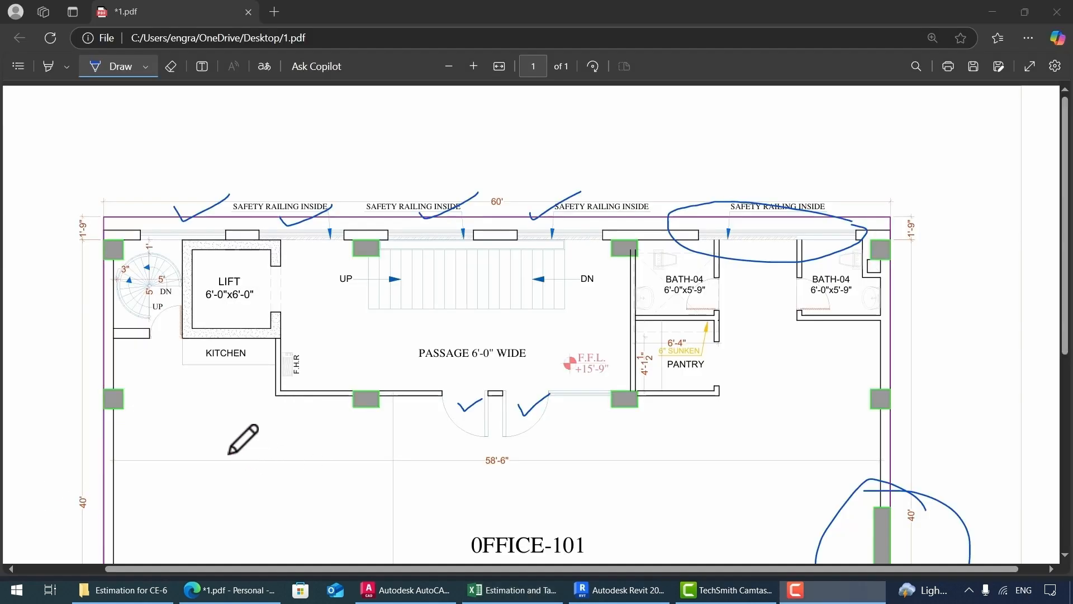
{"action": "left_click_drag", "start_coordinate": [790, 289], "coordinate": [810, 291]}
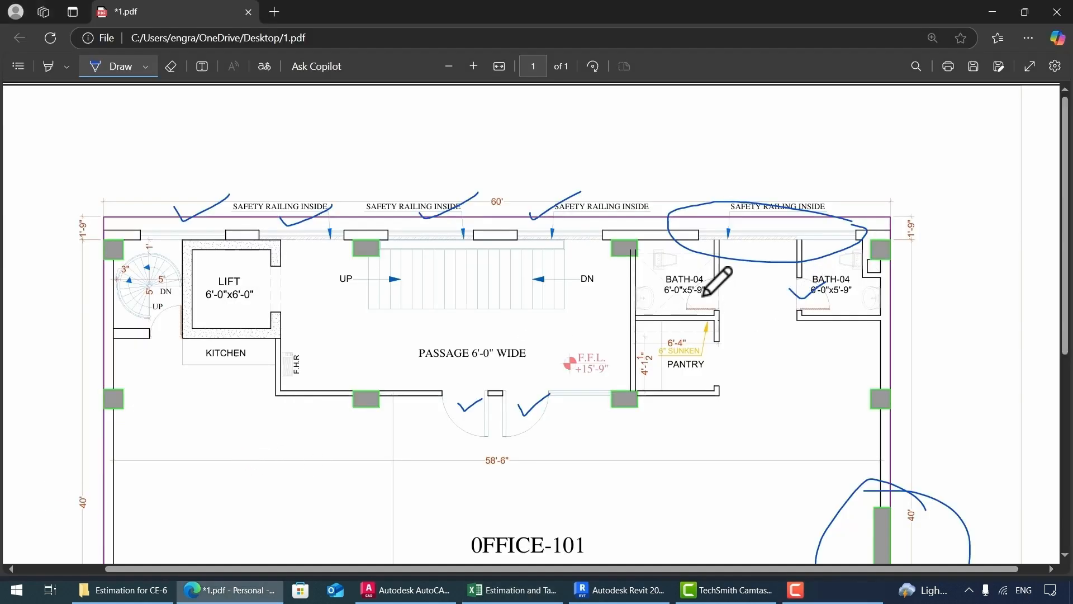
{"action": "left_click_drag", "start_coordinate": [704, 286], "coordinate": [746, 276]}
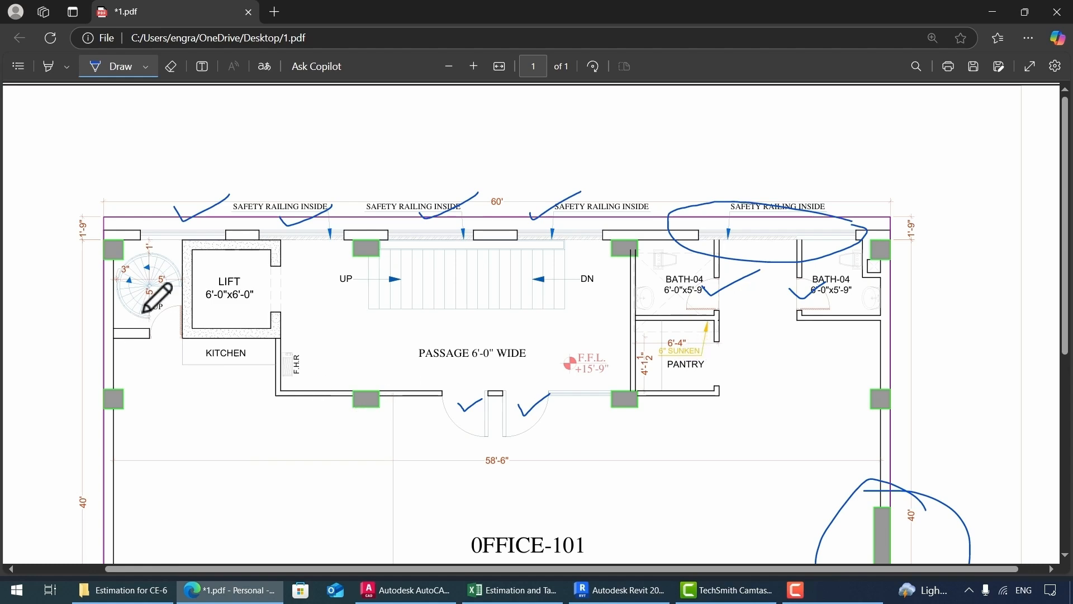
{"action": "scroll", "coordinate": [250, 397], "scroll_direction": "down", "scroll_amount": 5}
{"action": "scroll", "coordinate": [274, 442], "scroll_direction": "up", "scroll_amount": 5}
{"action": "scroll", "coordinate": [733, 151], "scroll_direction": "down", "scroll_amount": 5}
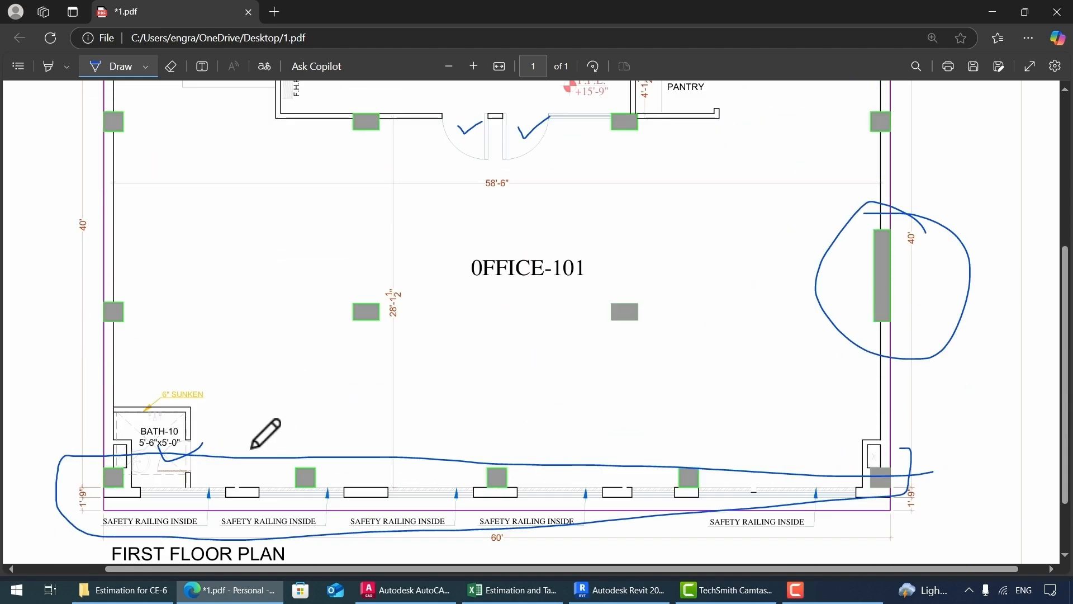
Tick the door beside the spiral stair on the PDF plan and, in Excel, insert a copy of door row 34 above Total Qty.
{"action": "scroll", "coordinate": [252, 445], "scroll_direction": "up", "scroll_amount": 5}
{"action": "left_click_drag", "start_coordinate": [138, 344], "coordinate": [179, 338]}
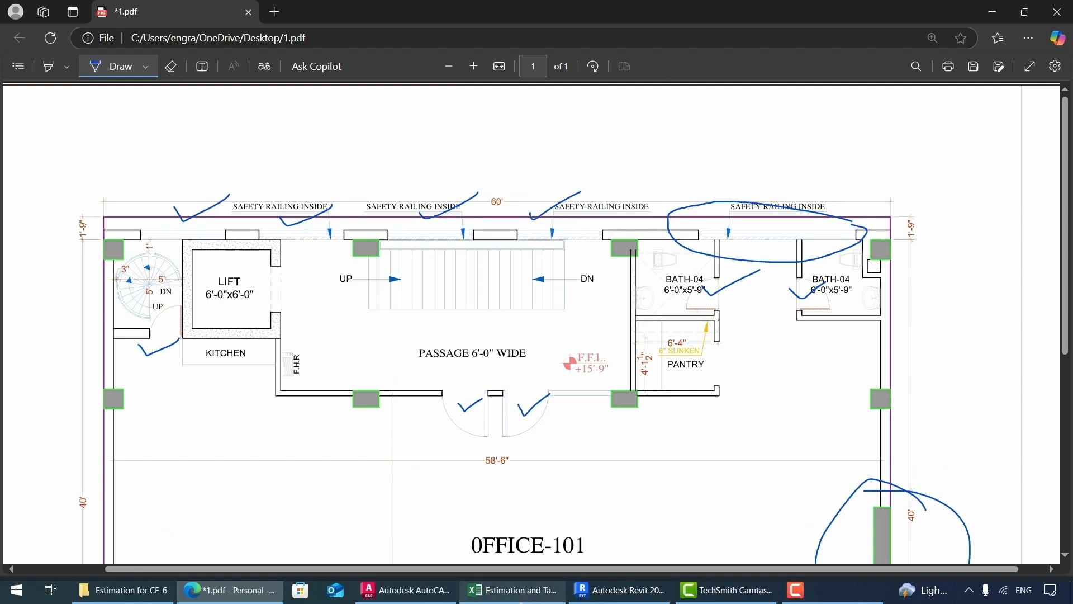
{"action": "left_click", "coordinate": [511, 590]}
{"action": "left_click", "coordinate": [8, 493]}
{"action": "key", "text": "ctrl+c"}
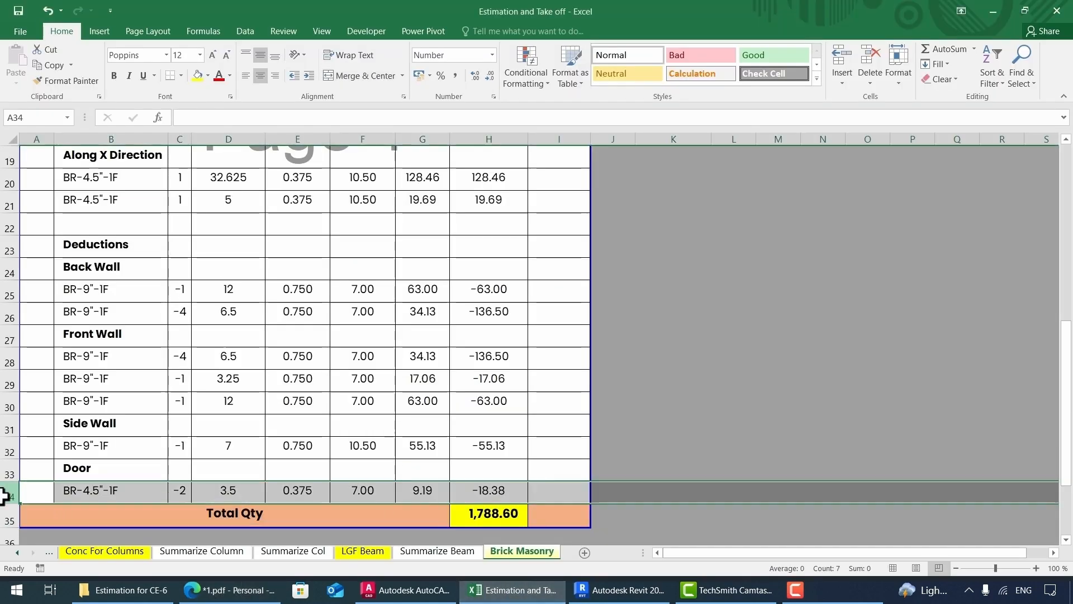
{"action": "left_click", "coordinate": [12, 514]}
{"action": "right_click", "coordinate": [12, 513]}
{"action": "left_click", "coordinate": [72, 313]}
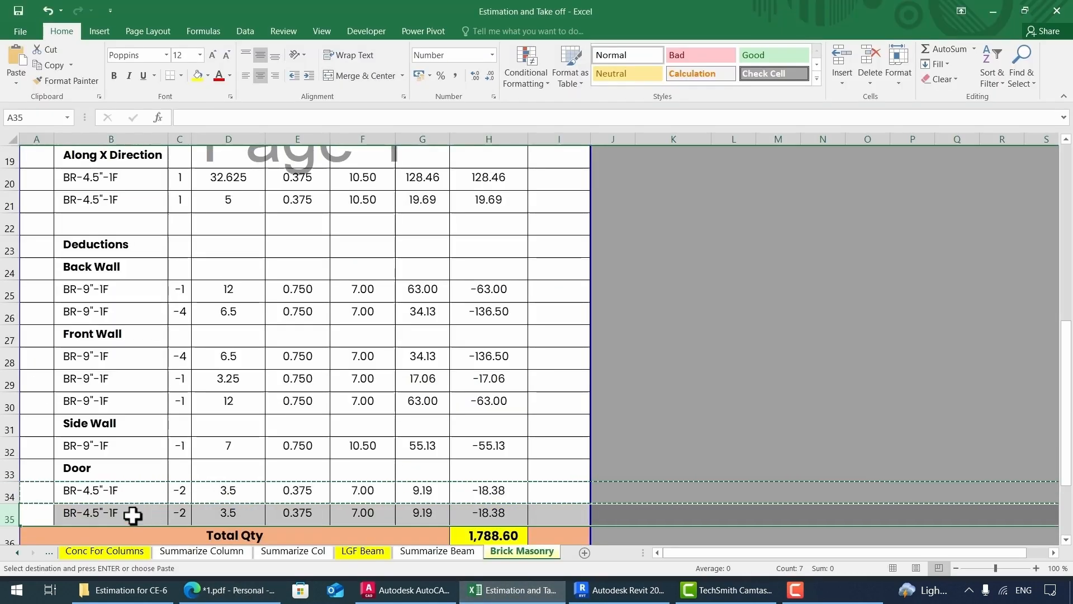
Set the new door deduction's count in C35 to -4 and its length in D35 to 2.5.
{"action": "left_click", "coordinate": [180, 513]}
{"action": "type", "text": "-4"}
{"action": "key", "text": "Return"}
{"action": "left_click", "coordinate": [229, 491]}
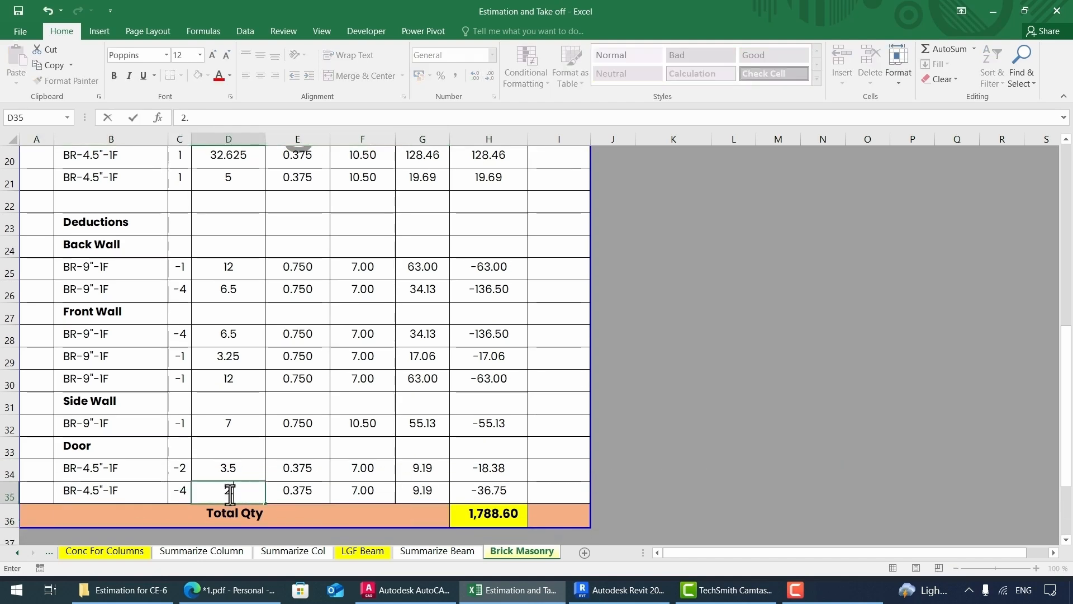
{"action": "type", "text": "2.5"}
{"action": "key", "text": "Return"}
Circle the PANTRY opening on the PDF plan and, in Excel, insert a copy of door row 35 above Total Qty.
{"action": "key", "text": "alt+Tab"}
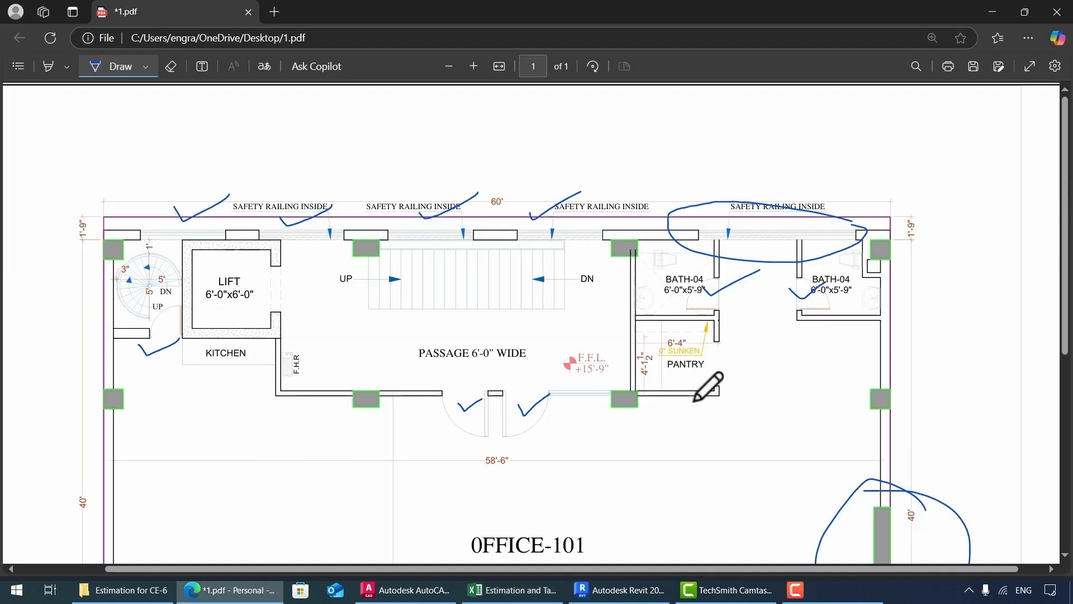
{"action": "left_click_drag", "start_coordinate": [741, 364], "coordinate": [730, 353]}
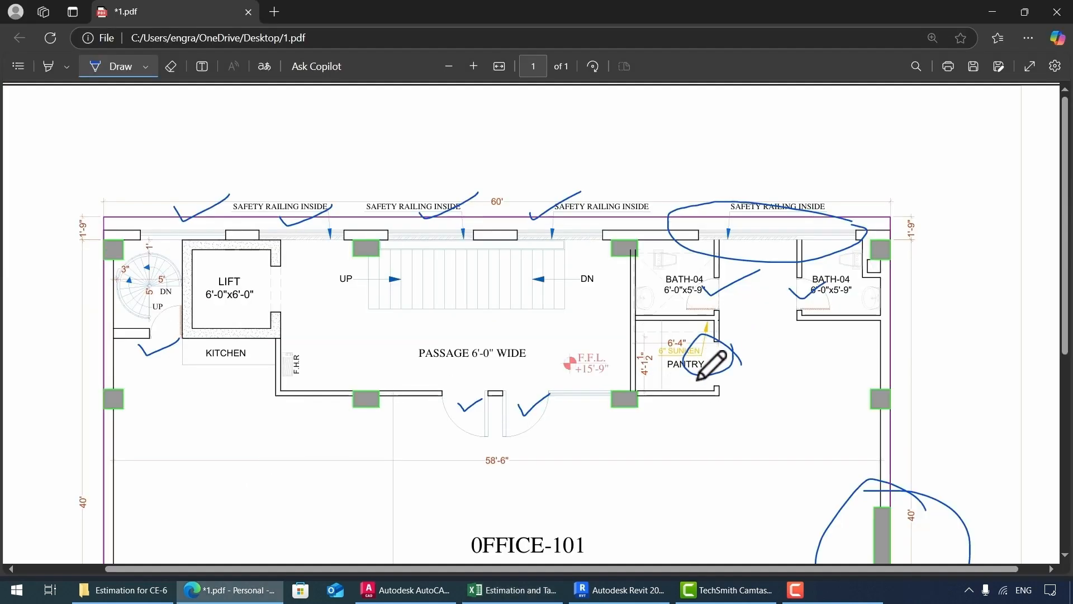
{"action": "left_click", "coordinate": [511, 590]}
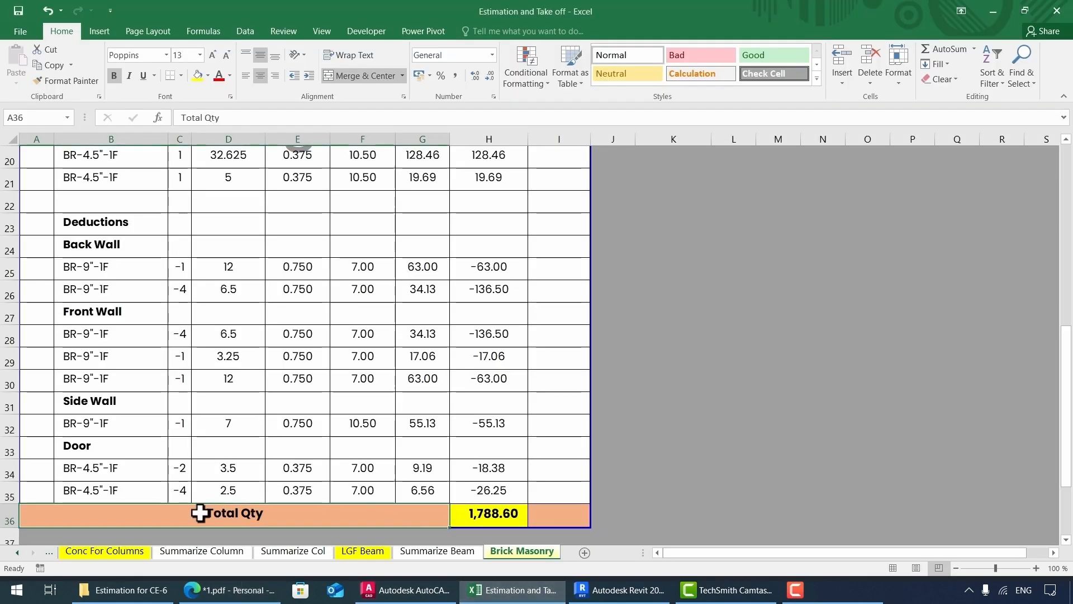
{"action": "left_click", "coordinate": [8, 497]}
{"action": "key", "text": "ctrl+c"}
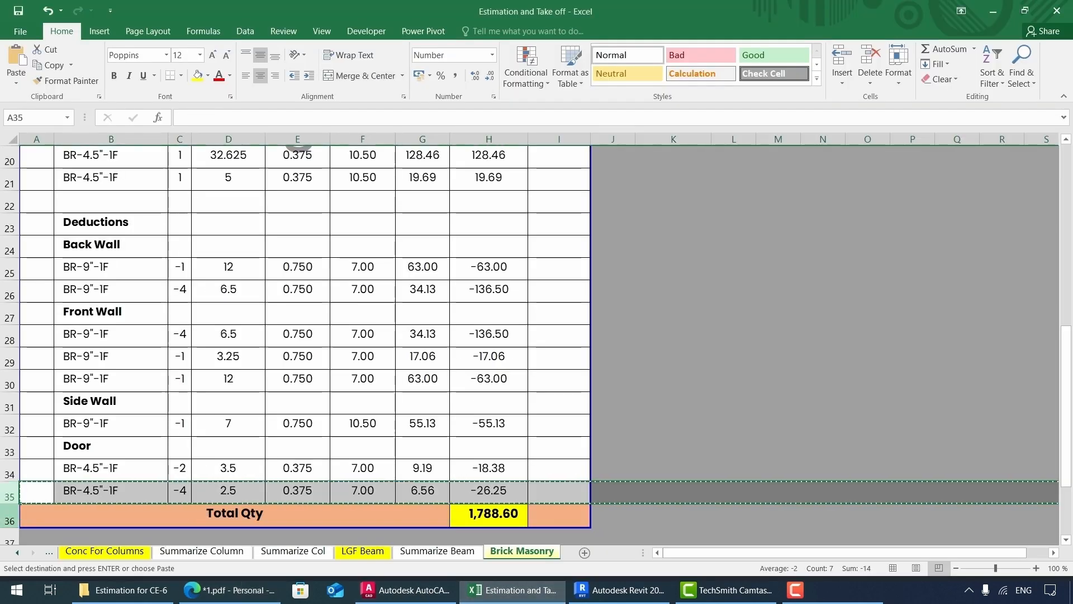
{"action": "right_click", "coordinate": [10, 519]}
{"action": "left_click", "coordinate": [73, 324]}
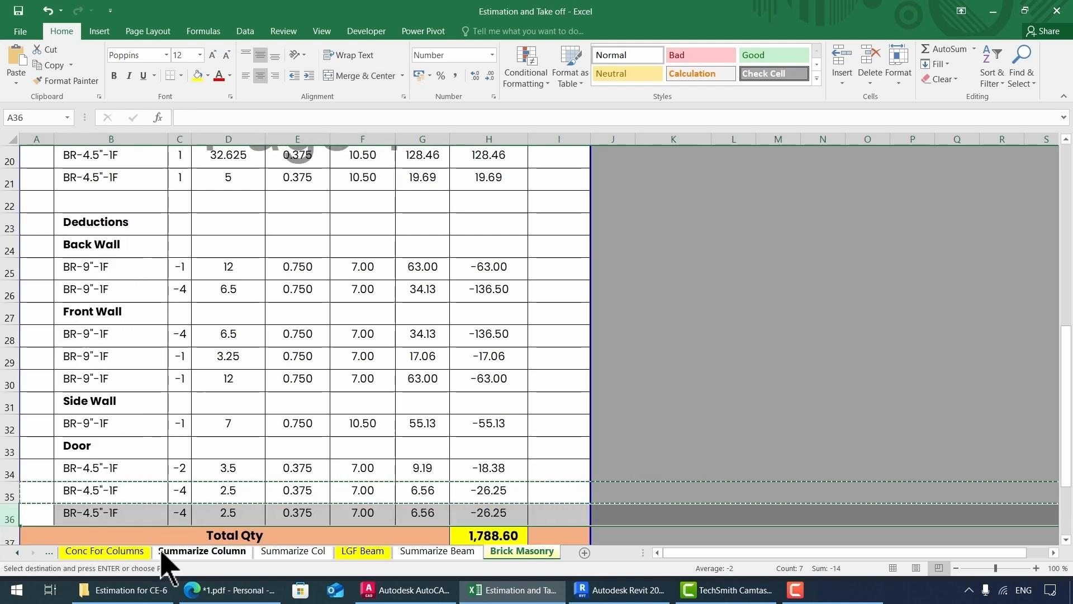
Set the pantry opening deduction's count in C36 to -1 and its height in F36 to 10.5.
{"action": "left_click", "coordinate": [128, 512]}
{"action": "double_click", "coordinate": [186, 513]}
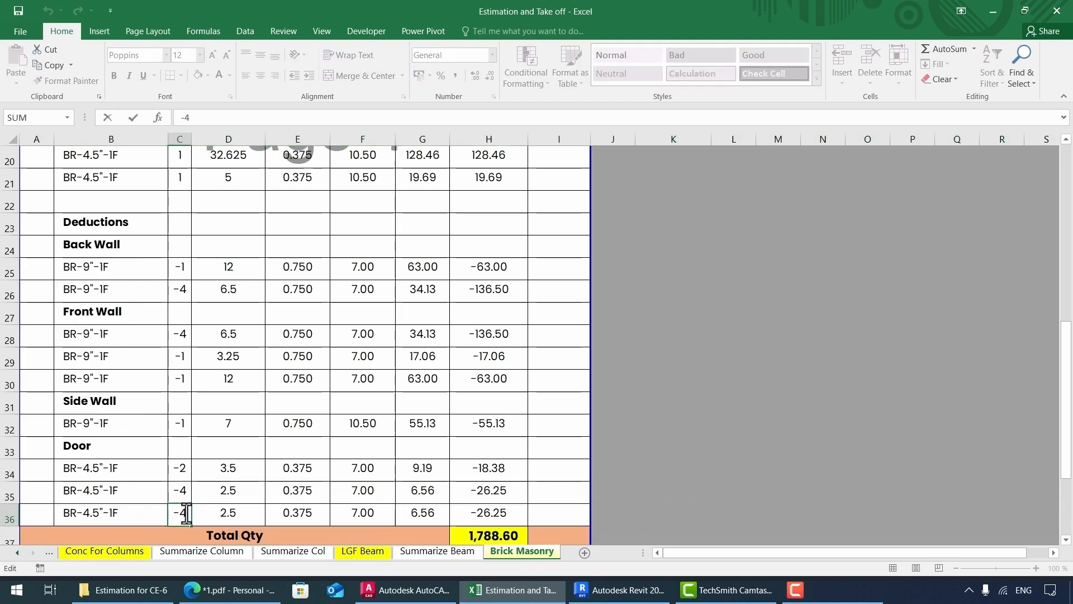
{"action": "key", "text": "Return"}
{"action": "left_click", "coordinate": [311, 491]}
{"action": "left_click", "coordinate": [376, 491]}
{"action": "type", "text": "1"}
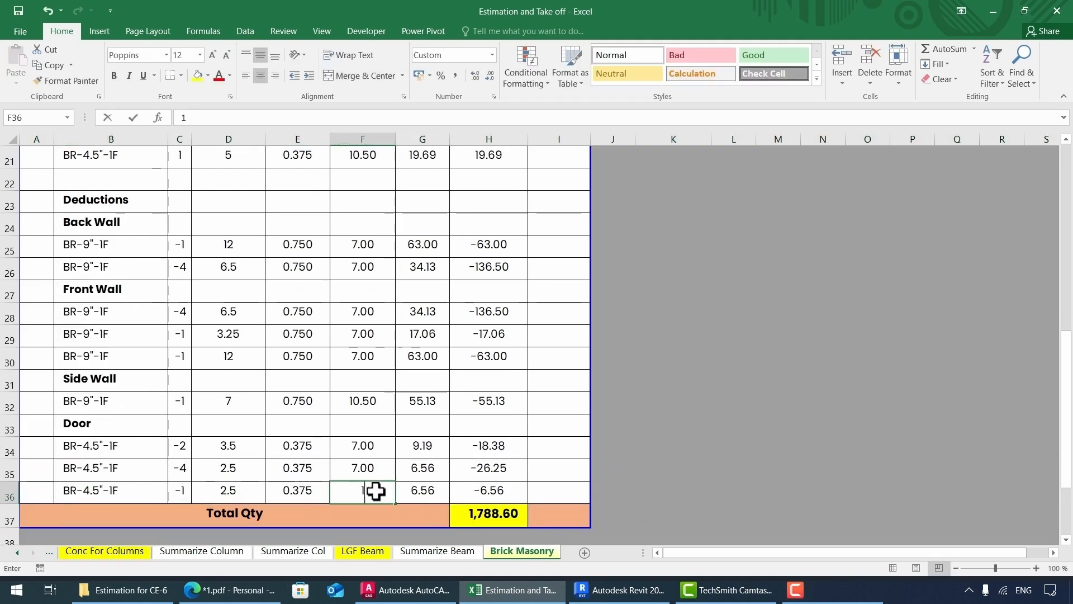
{"action": "type", "text": "0.5"}
{"action": "key", "text": "Return"}
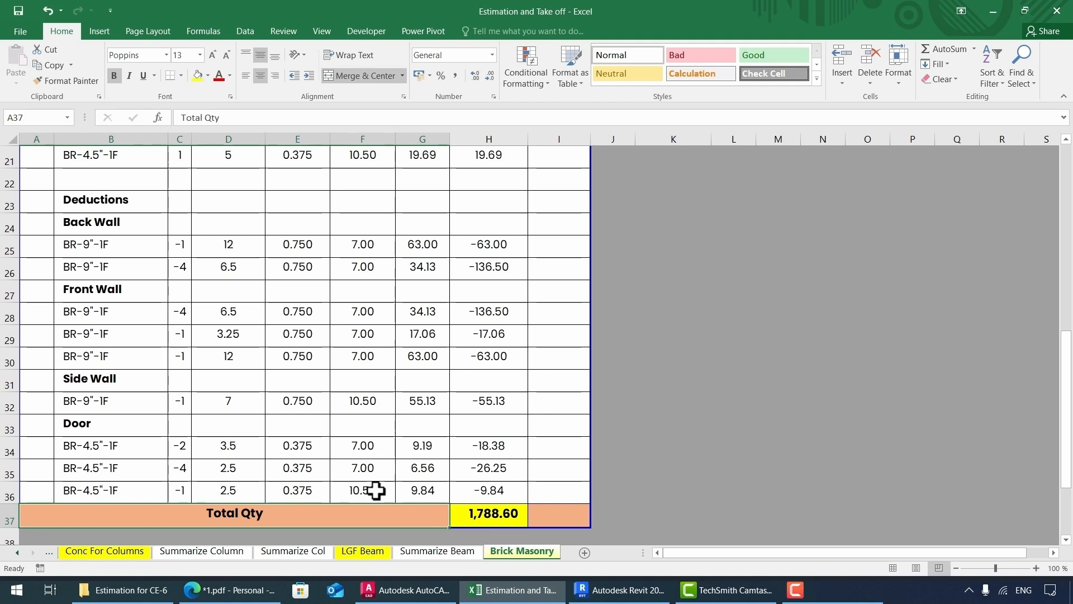
{"action": "key", "text": "Tab"}
{"action": "scroll", "coordinate": [559, 263], "scroll_direction": "down", "scroll_amount": 1}
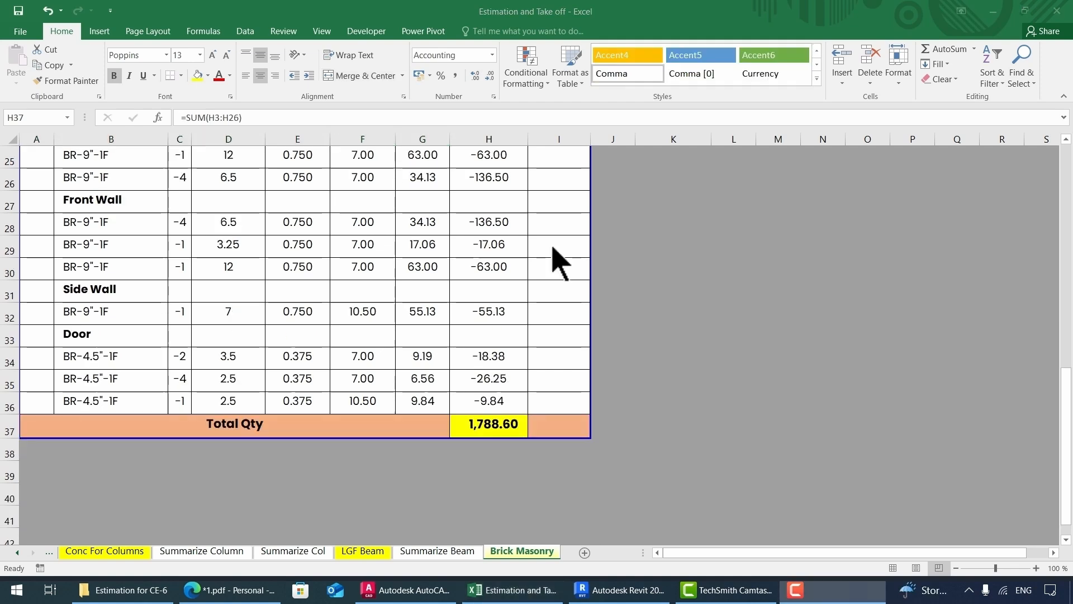
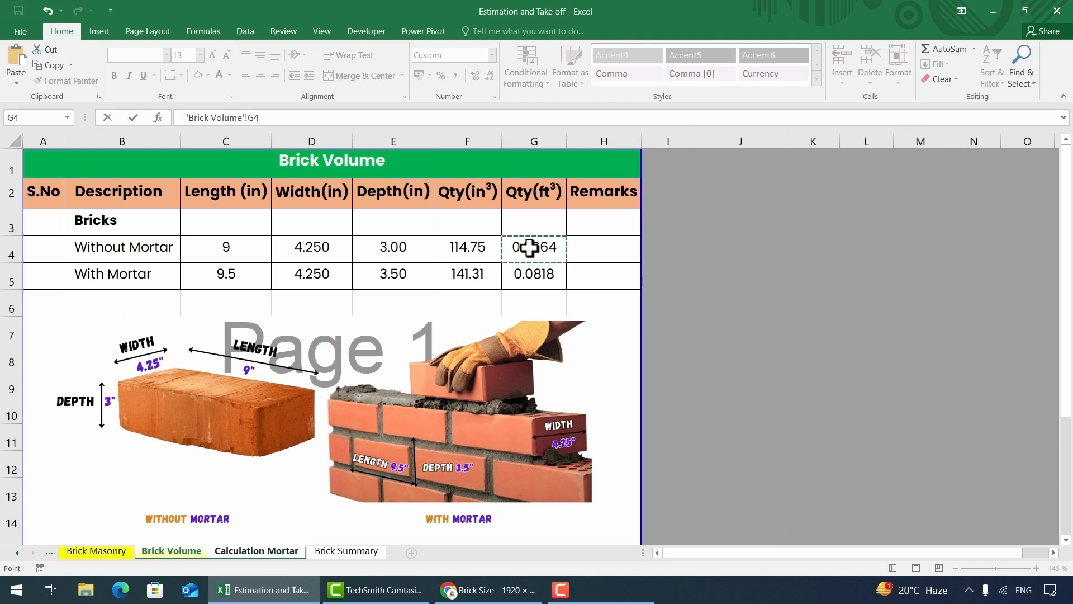
On the Calculation Mortar sheet, link C5 to 'Brick Volume'!G4 and the volume with mortar in C6 to 'Brick Volume'!G5.
{"action": "key", "text": "Return"}
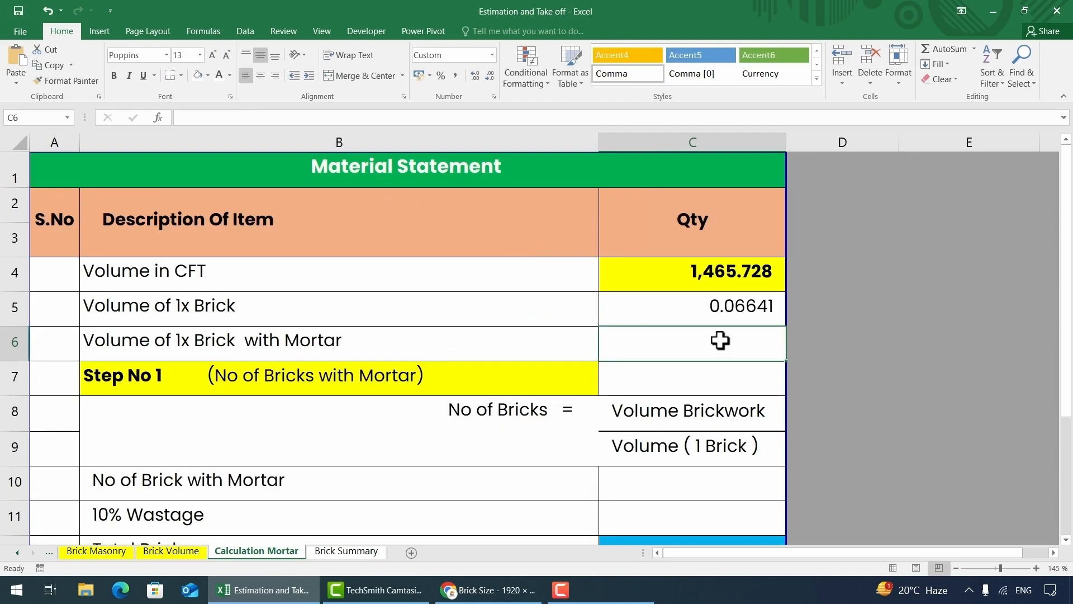
{"action": "type", "text": "="}
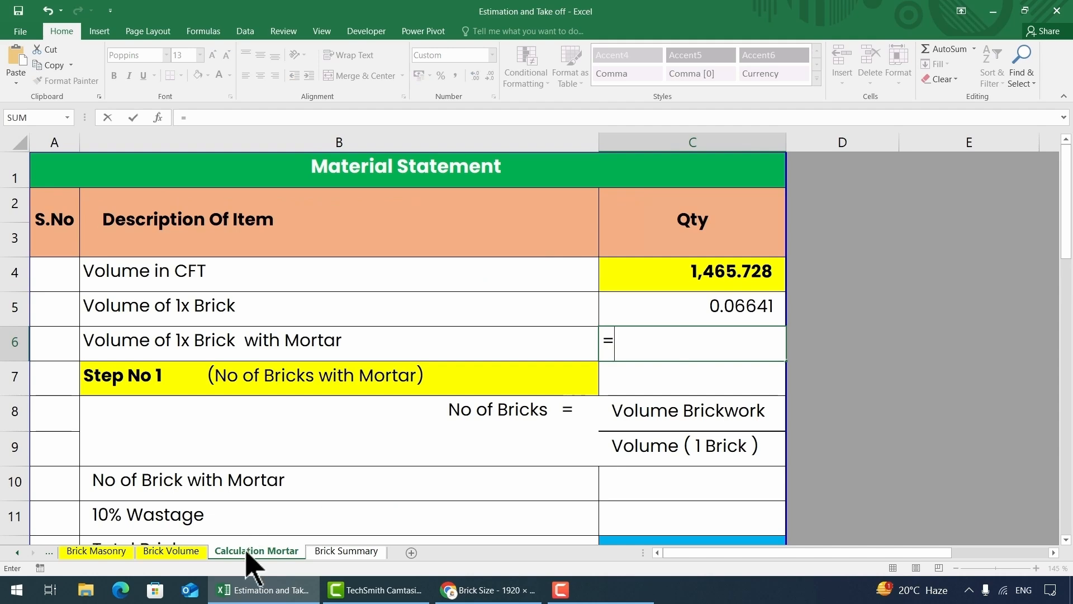
{"action": "left_click", "coordinate": [171, 551]}
{"action": "left_click", "coordinate": [541, 277]}
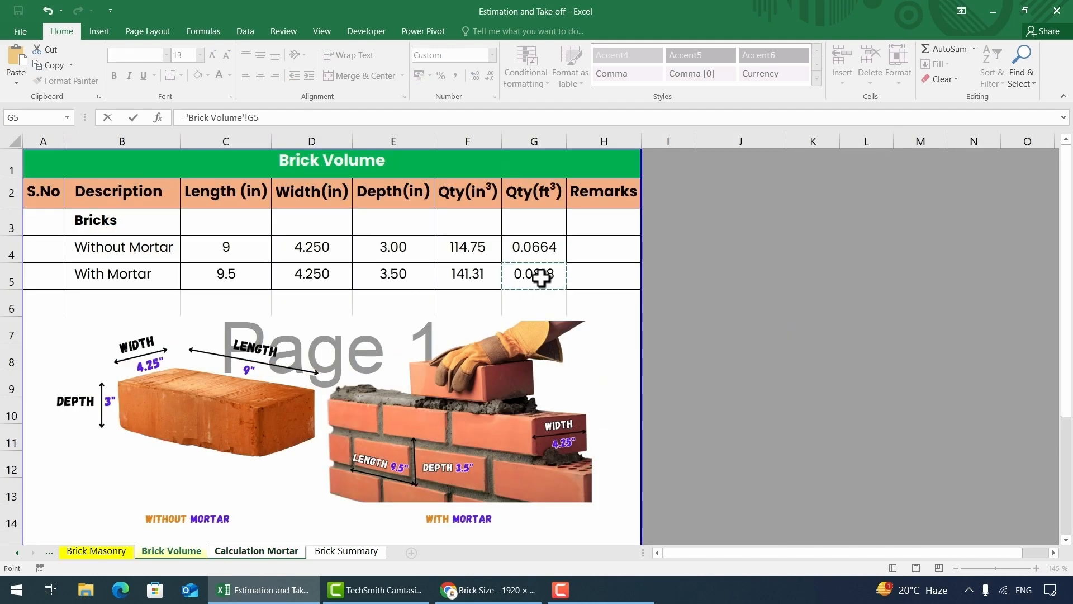
{"action": "key", "text": "Return"}
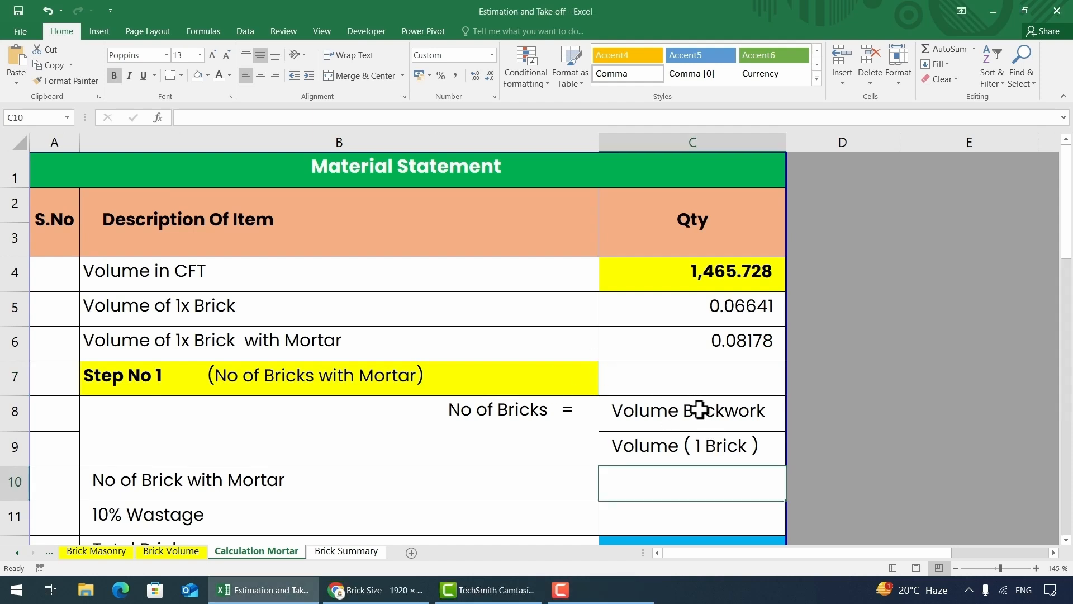
Calculate the number of bricks with mortar in C10 by dividing the volume in C4 by C6.
{"action": "left_click", "coordinate": [688, 412]}
{"action": "left_click", "coordinate": [634, 490]}
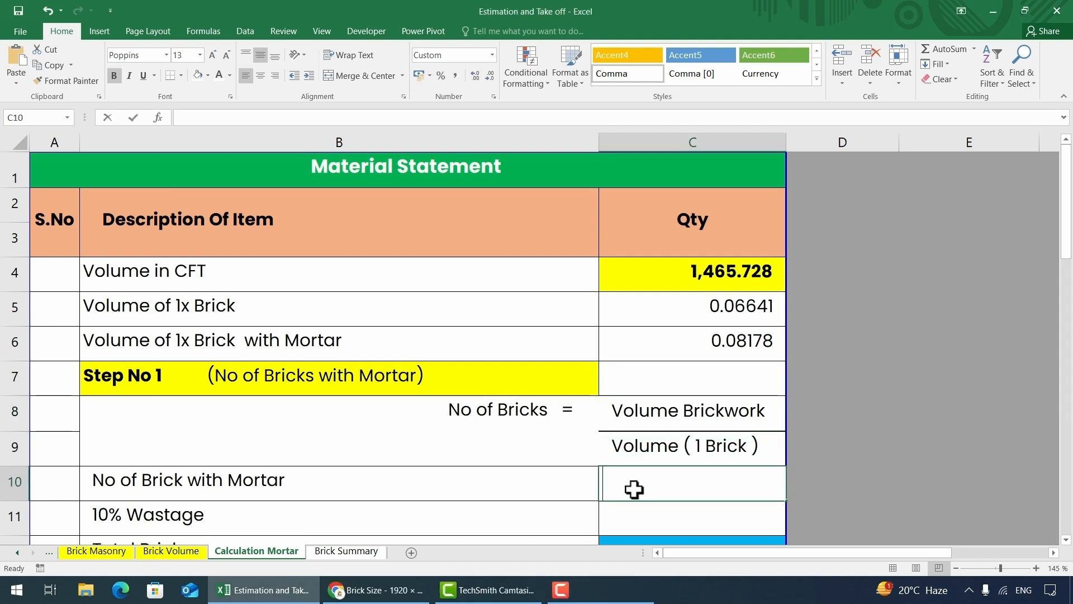
{"action": "type", "text": "="}
{"action": "left_click", "coordinate": [711, 274]}
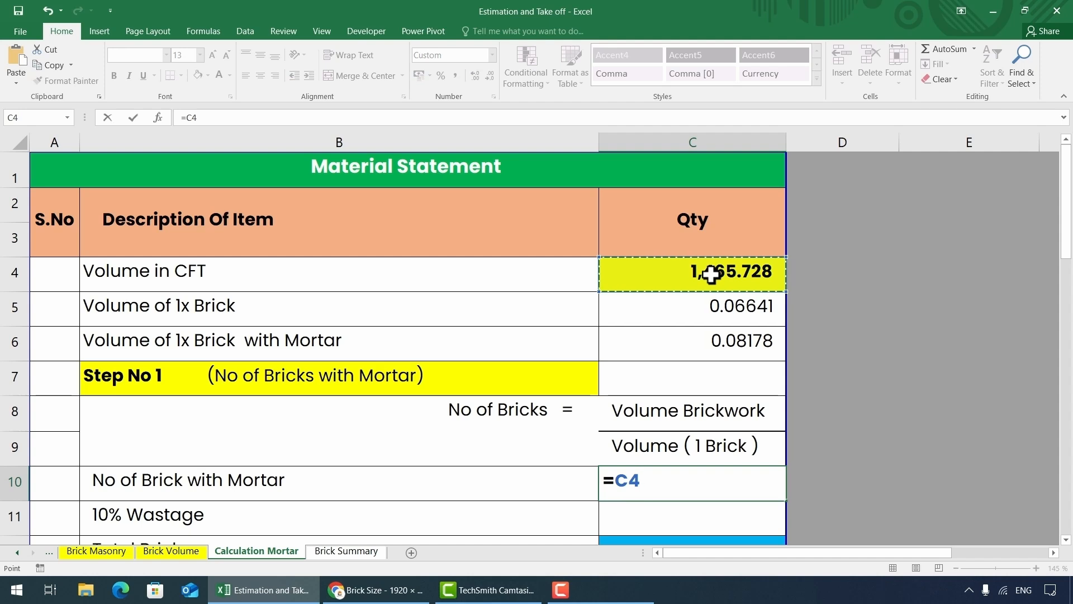
{"action": "type", "text": "/"}
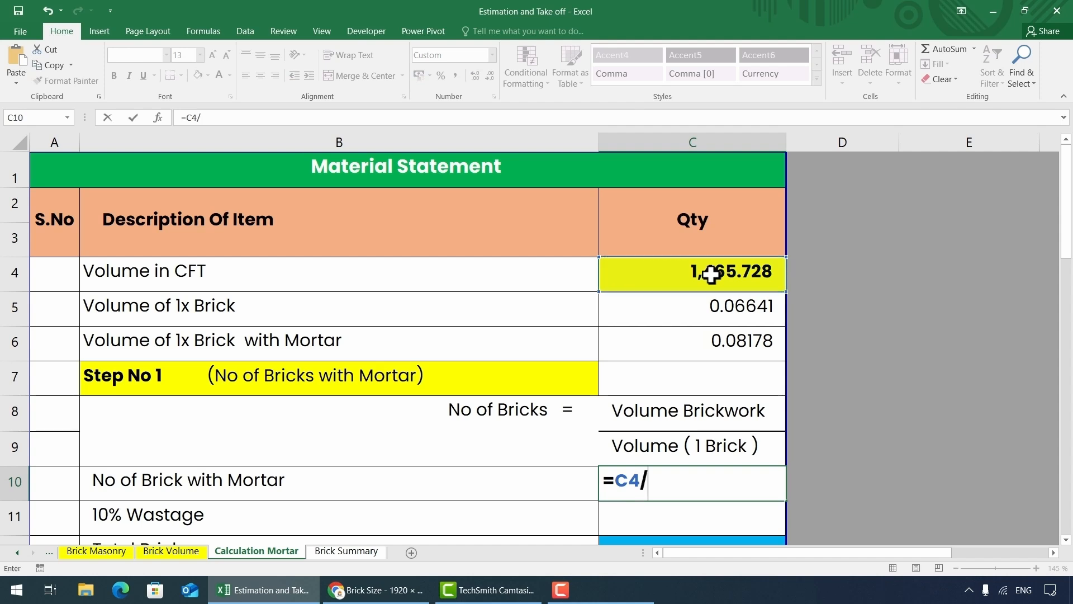
{"action": "left_click", "coordinate": [733, 342]}
{"action": "key", "text": "Return"}
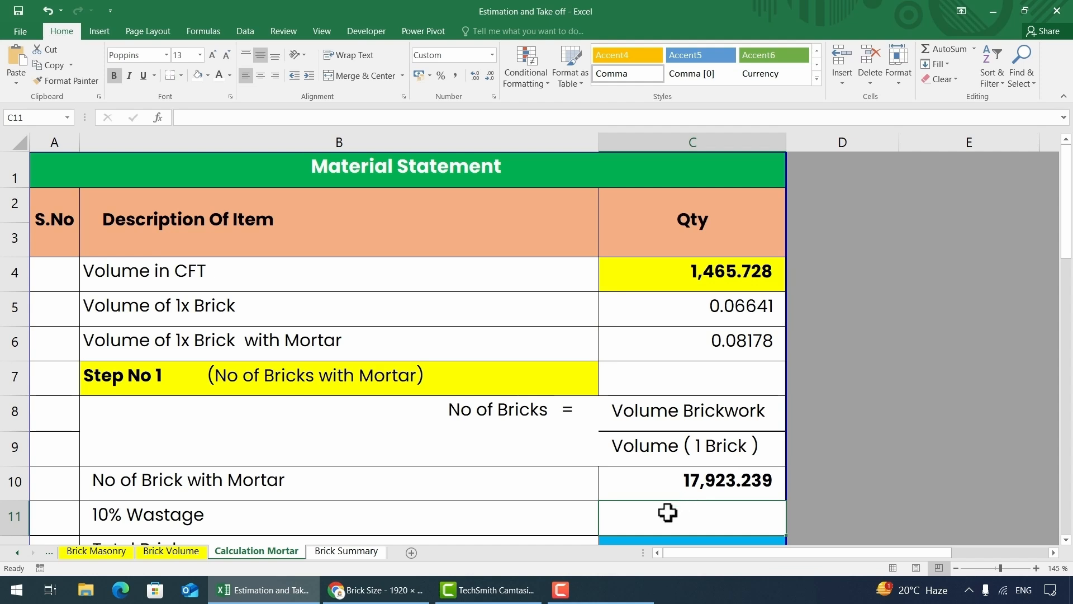
Calculate the 10% wastage in C11 from C10 and sum both quantities as the total bricks in C12.
{"action": "type", "text": "="}
{"action": "left_click", "coordinate": [693, 480]}
{"action": "type", "text": "*"}
{"action": "key", "text": "Return"}
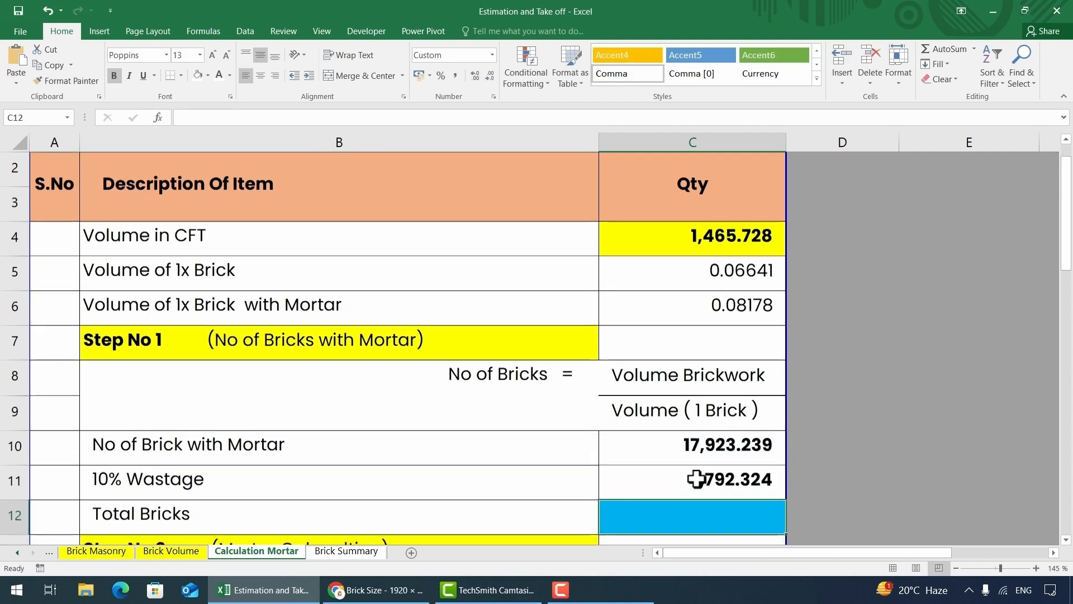
{"action": "scroll", "coordinate": [688, 463], "scroll_direction": "down", "scroll_amount": 1}
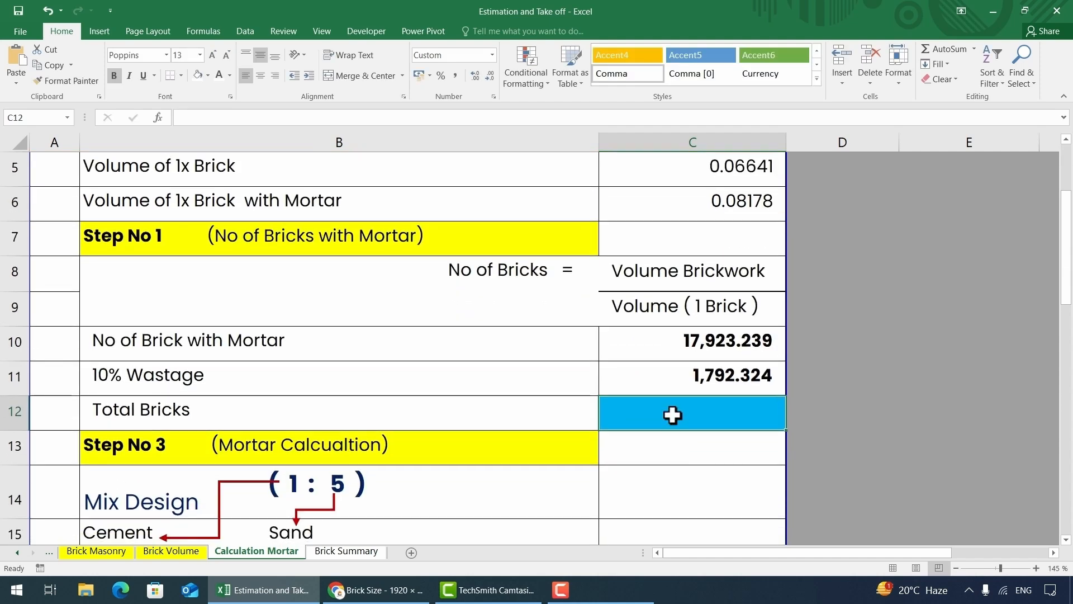
{"action": "key", "text": "alt+equal"}
{"action": "key", "text": "Return"}
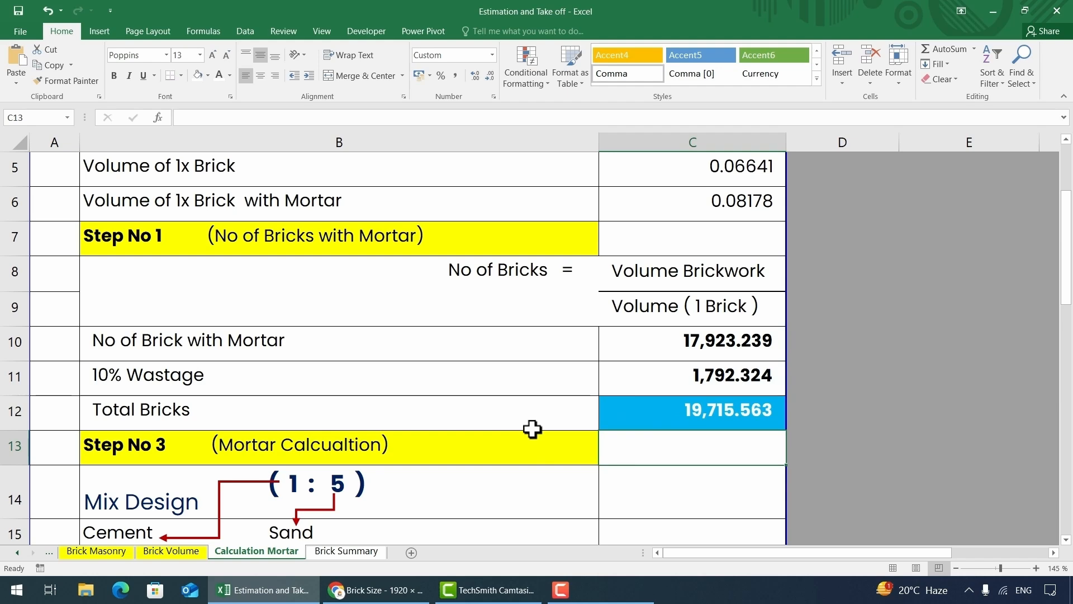
Calculate the mortar volume per brick in C16 with the formula =C6-C5.
{"action": "scroll", "coordinate": [583, 414], "scroll_direction": "down", "scroll_amount": 2}
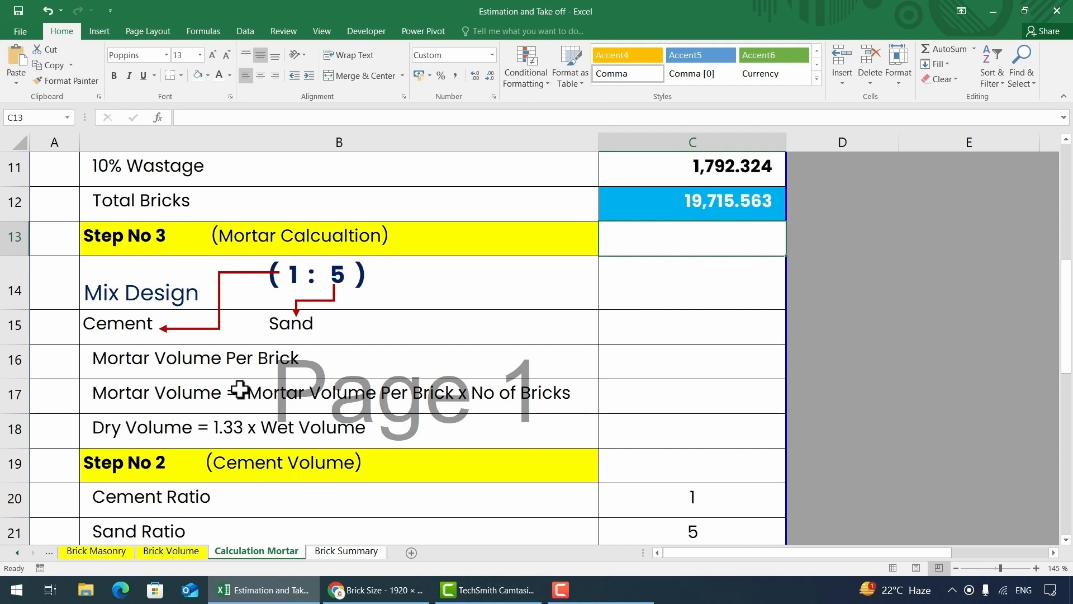
{"action": "left_click", "coordinate": [662, 361]}
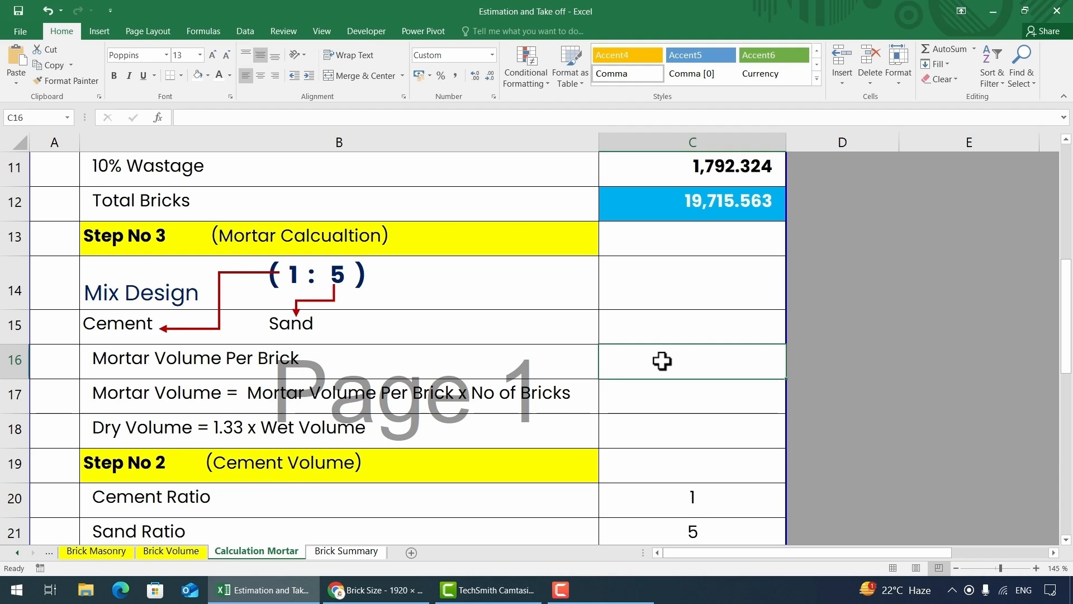
{"action": "type", "text": "="}
{"action": "scroll", "coordinate": [685, 367], "scroll_direction": "up", "scroll_amount": 4}
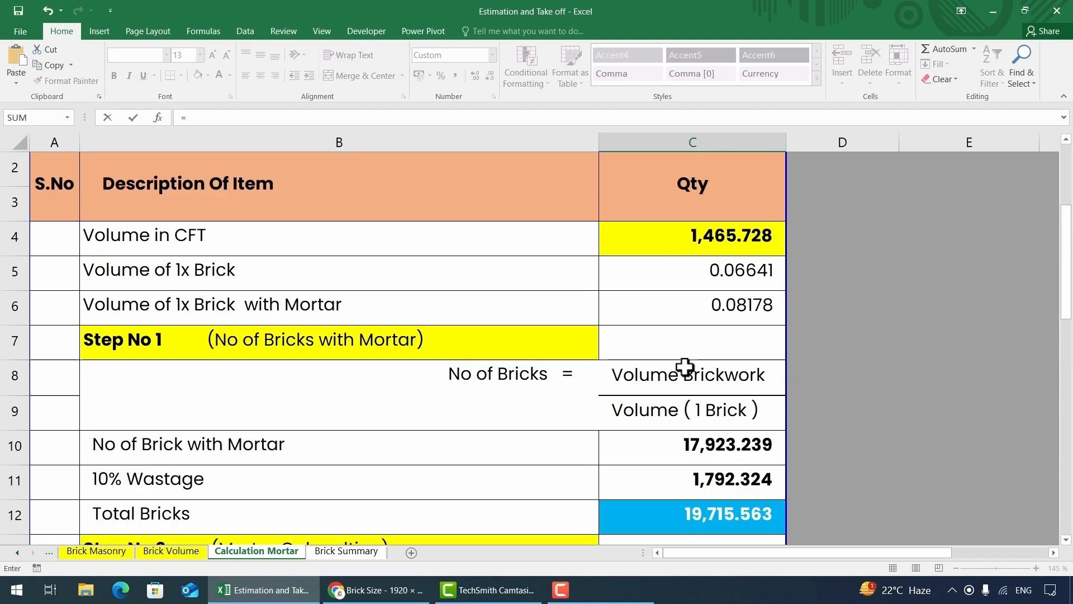
{"action": "left_click", "coordinate": [657, 343]}
{"action": "type", "text": "-"}
{"action": "left_click", "coordinate": [690, 308]}
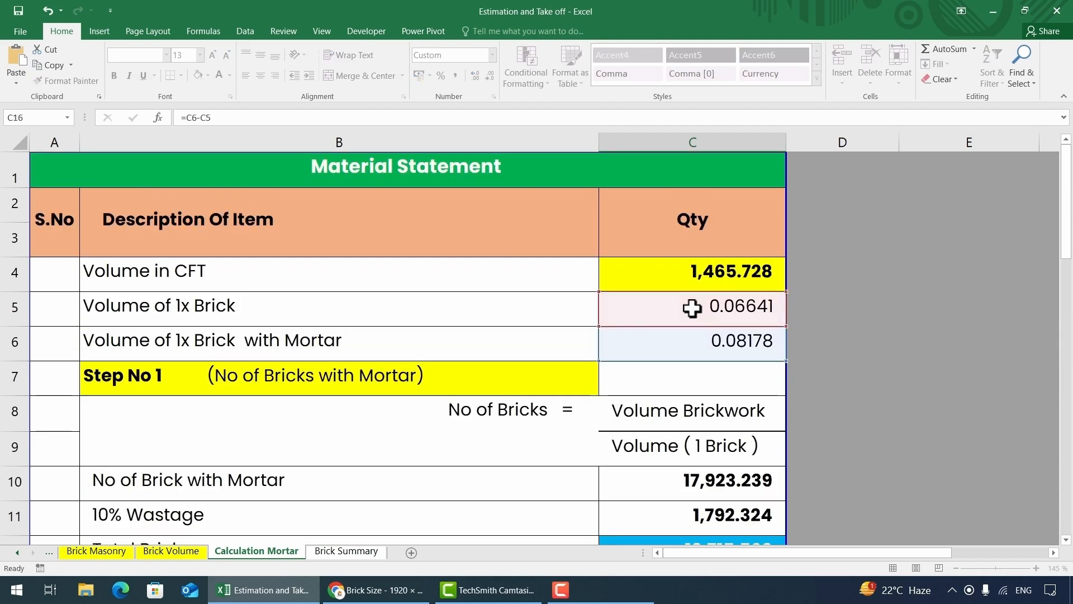
{"action": "key", "text": "Return"}
{"action": "scroll", "coordinate": [671, 321], "scroll_direction": "down", "scroll_amount": 1}
{"action": "key", "text": "Up"}
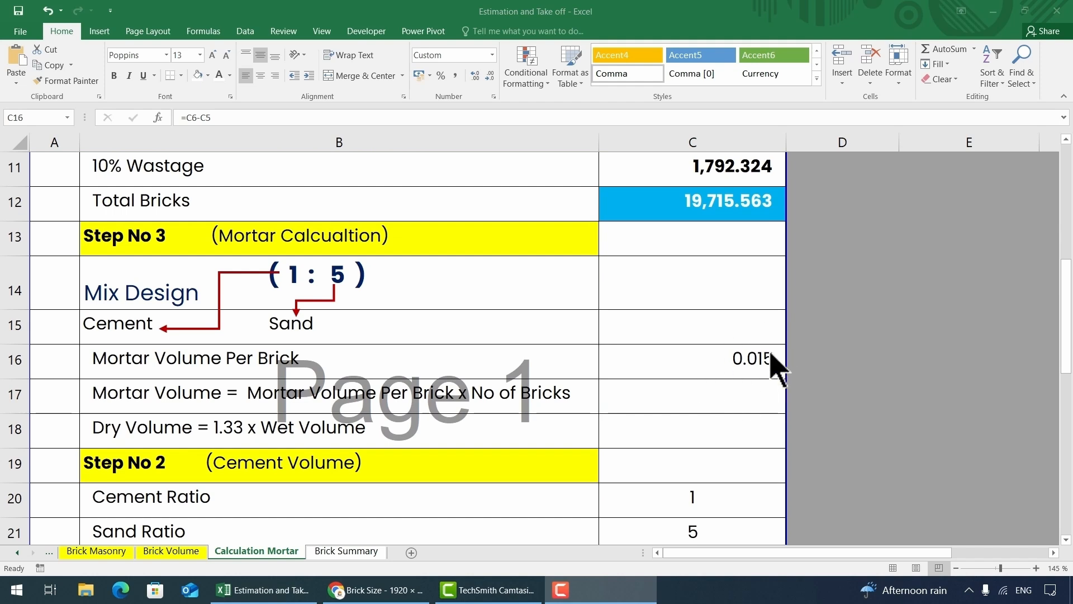
Calculate the mortar volume in C17 with the formula =C12*C16.
{"action": "left_click", "coordinate": [712, 394]}
{"action": "type", "text": "="}
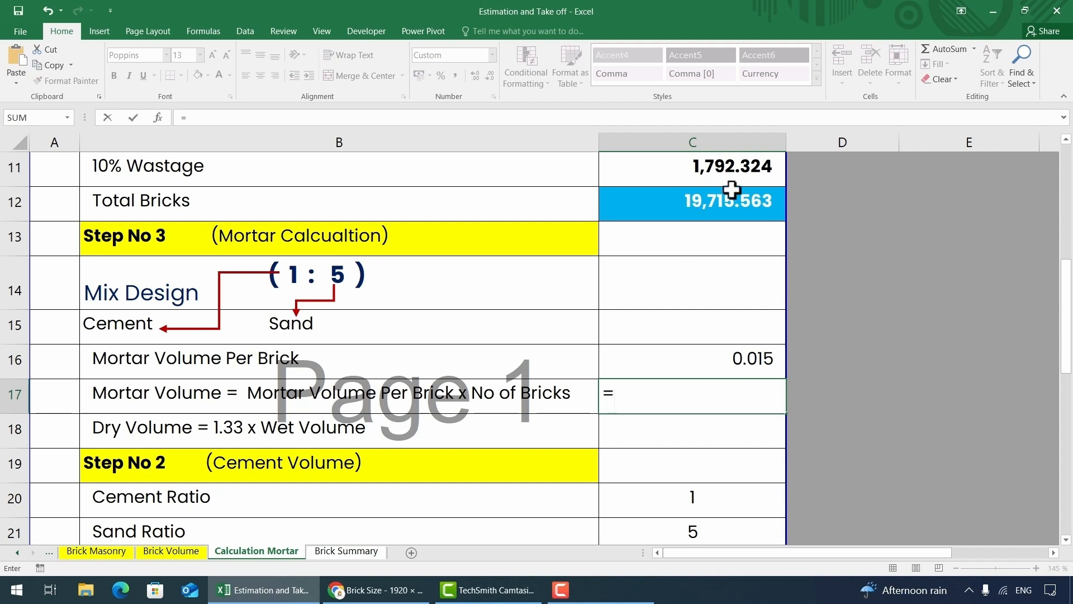
{"action": "left_click", "coordinate": [695, 202]}
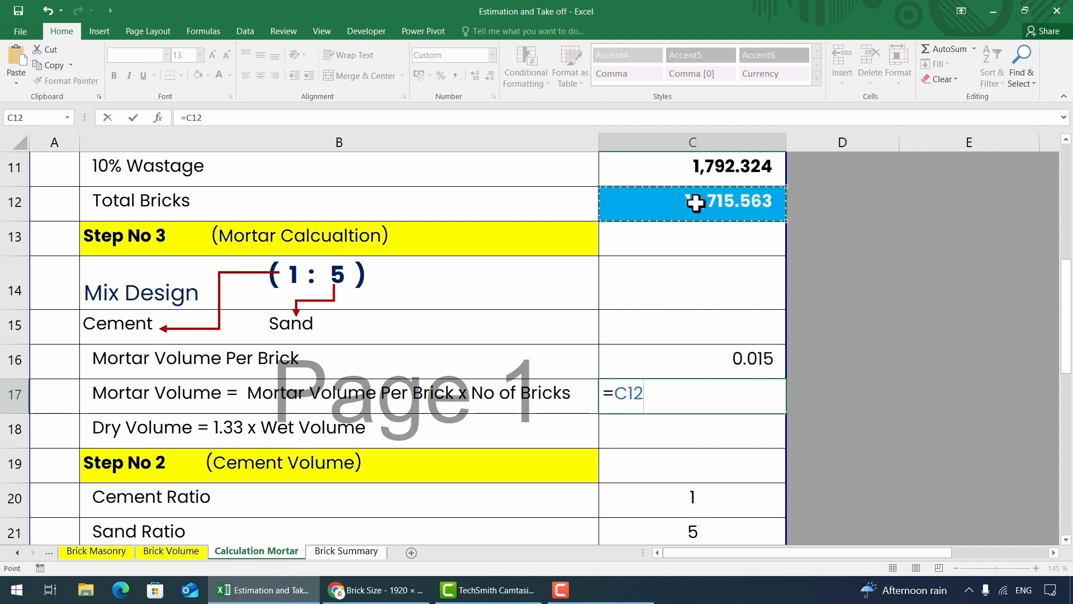
{"action": "type", "text": "*"}
{"action": "left_click", "coordinate": [765, 359]}
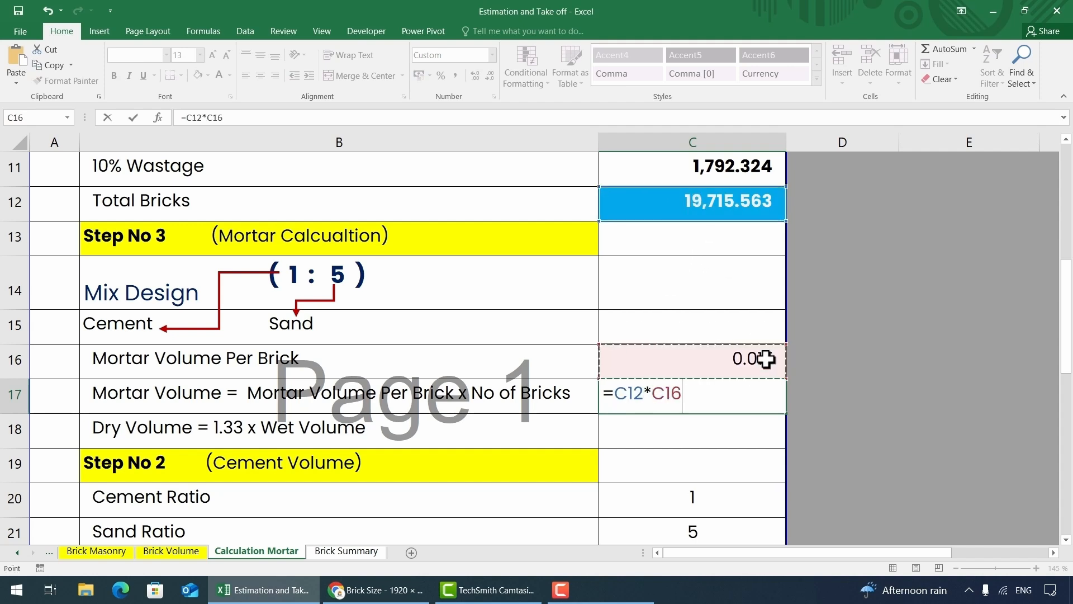
{"action": "key", "text": "Return"}
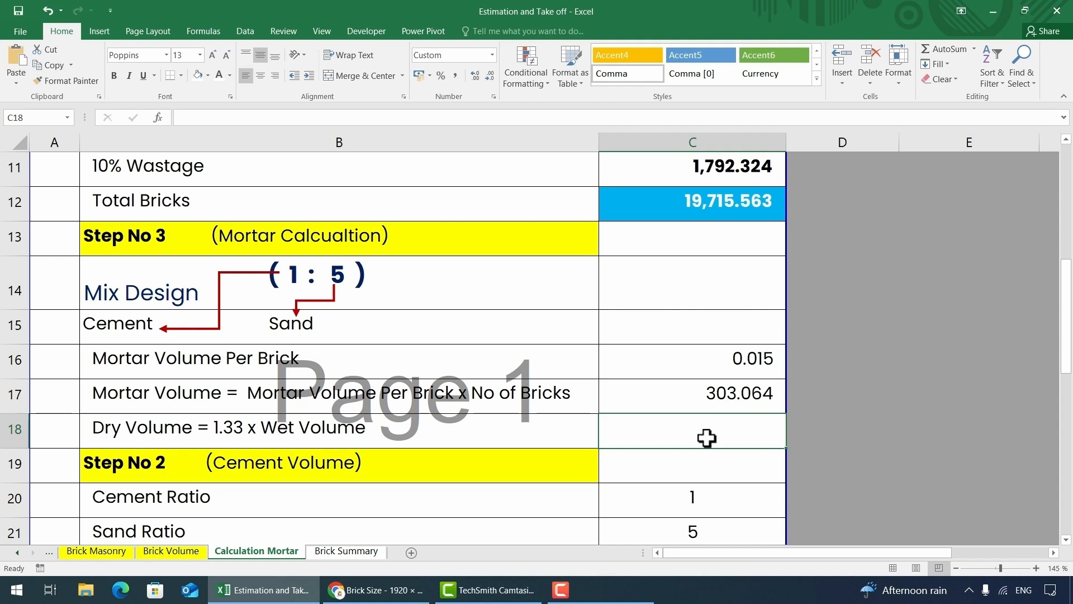
Calculate the dry mortar volume in C18 with the formula =1.33*C17.
{"action": "type", "text": "=1.33*"}
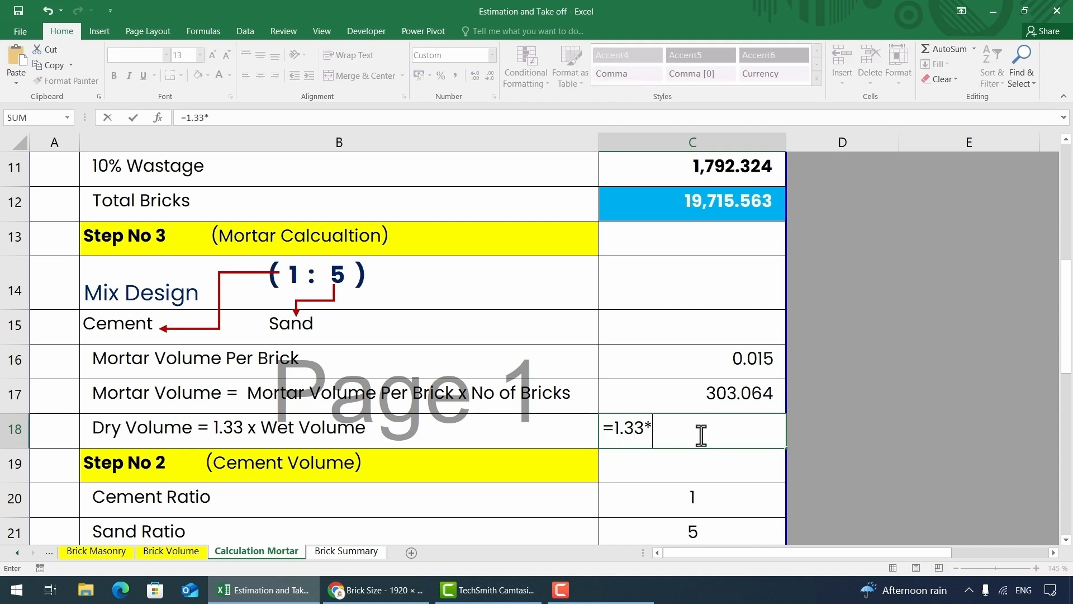
{"action": "left_click", "coordinate": [726, 386]}
{"action": "key", "text": "Return"}
{"action": "left_click", "coordinate": [725, 432]}
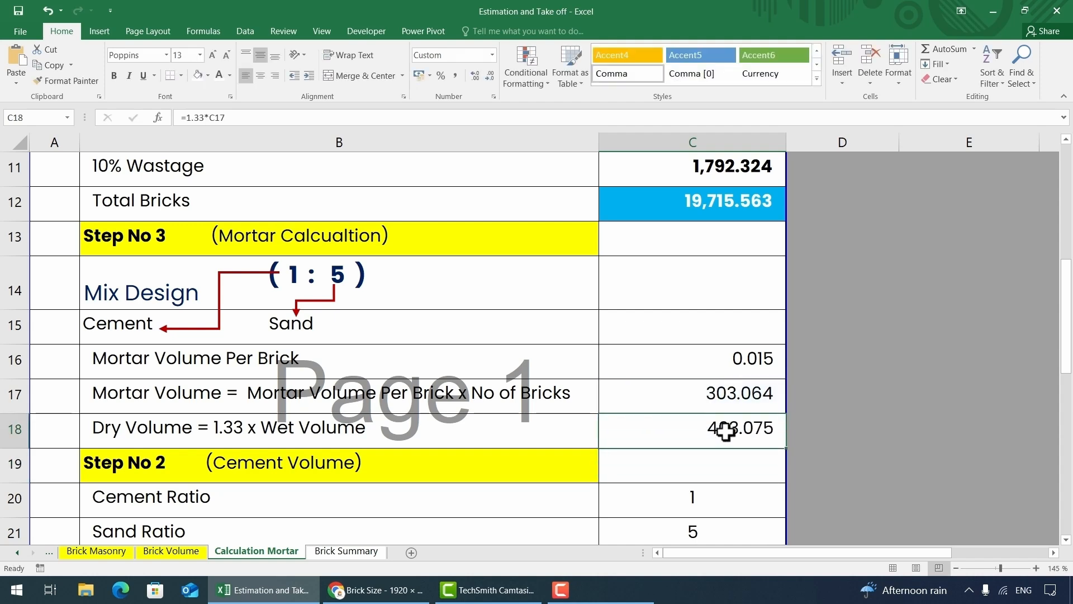
Calculate the cement volume in C23 with the formula =C20/C22*C18.
{"action": "scroll", "coordinate": [735, 426], "scroll_direction": "down", "scroll_amount": 1}
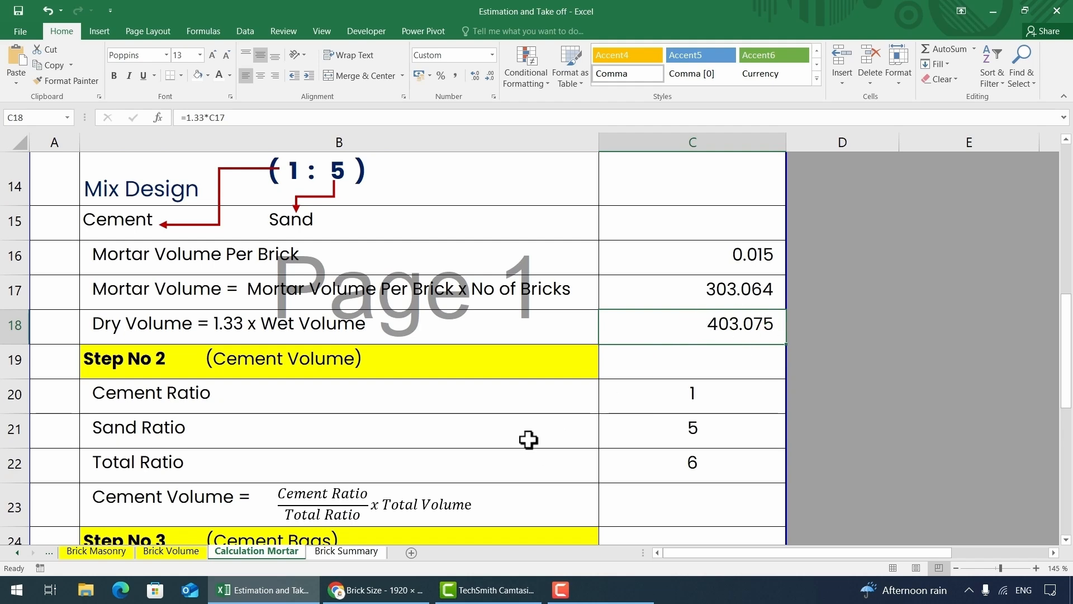
{"action": "scroll", "coordinate": [397, 463], "scroll_direction": "down", "scroll_amount": 1}
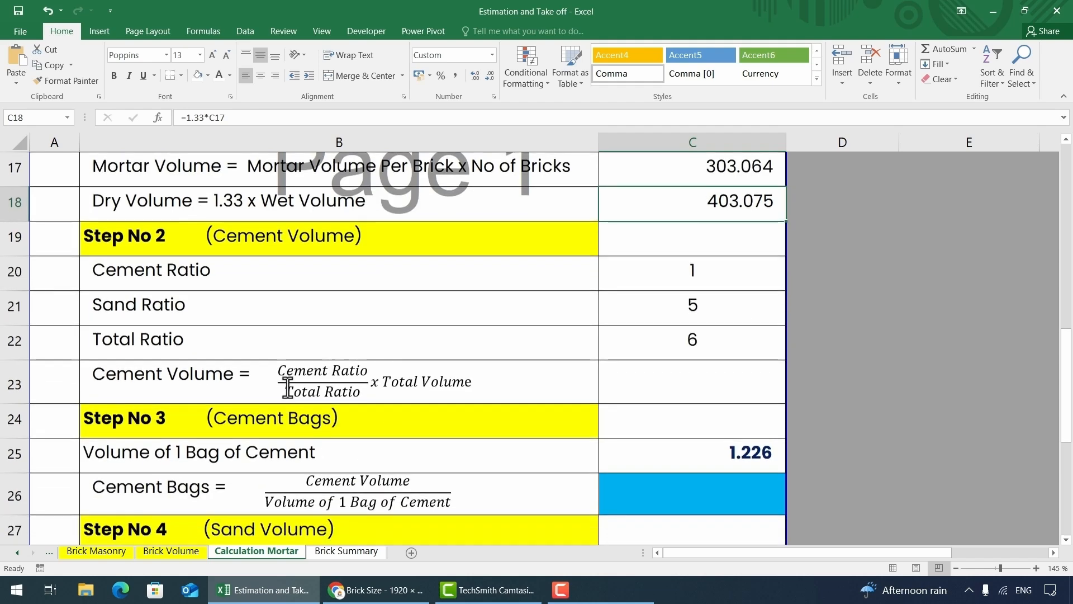
{"action": "left_click", "coordinate": [639, 382]}
{"action": "type", "text": "="}
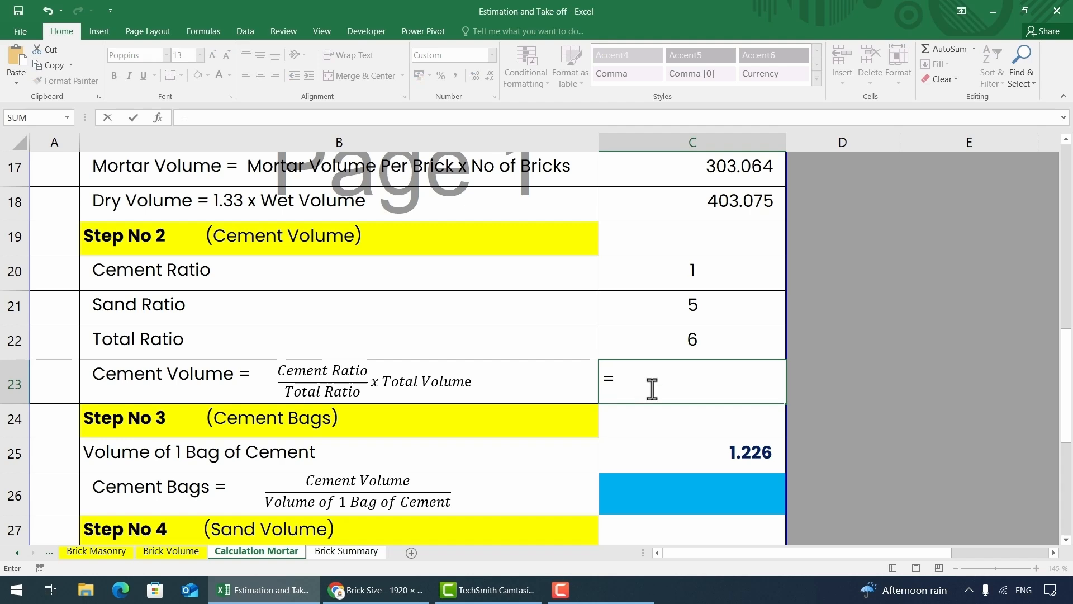
{"action": "scroll", "coordinate": [649, 388], "scroll_direction": "up", "scroll_amount": 1}
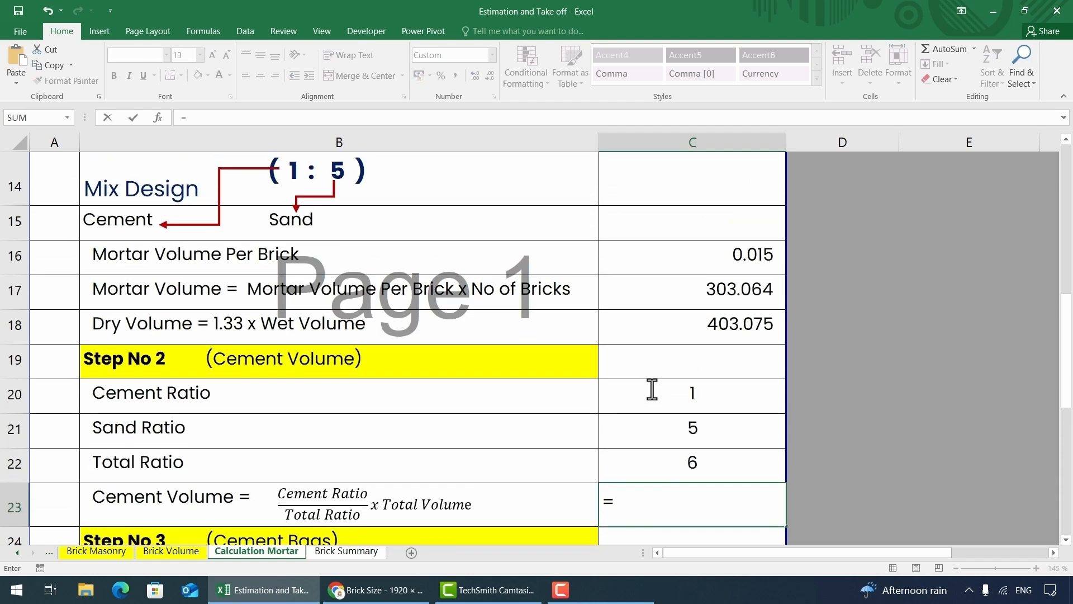
{"action": "left_click", "coordinate": [692, 391]}
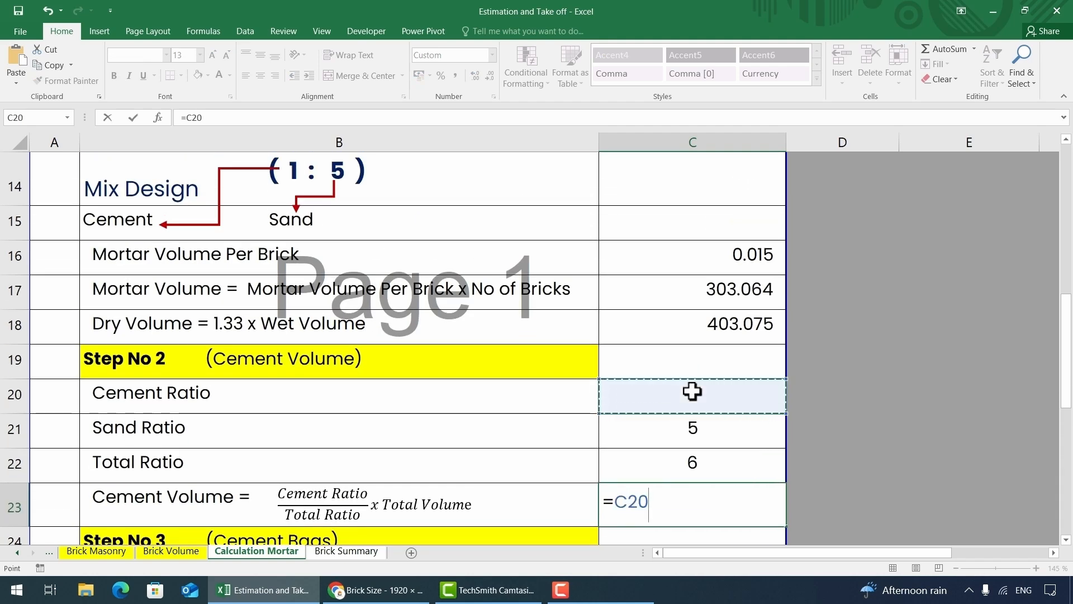
{"action": "type", "text": "/"}
{"action": "left_click", "coordinate": [698, 459]}
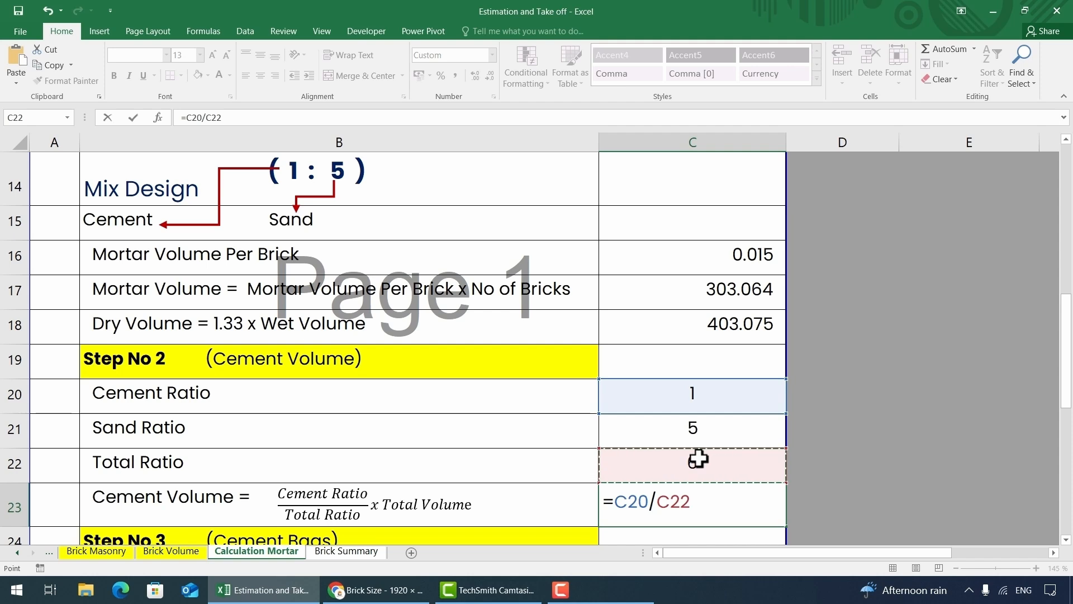
{"action": "type", "text": "*"}
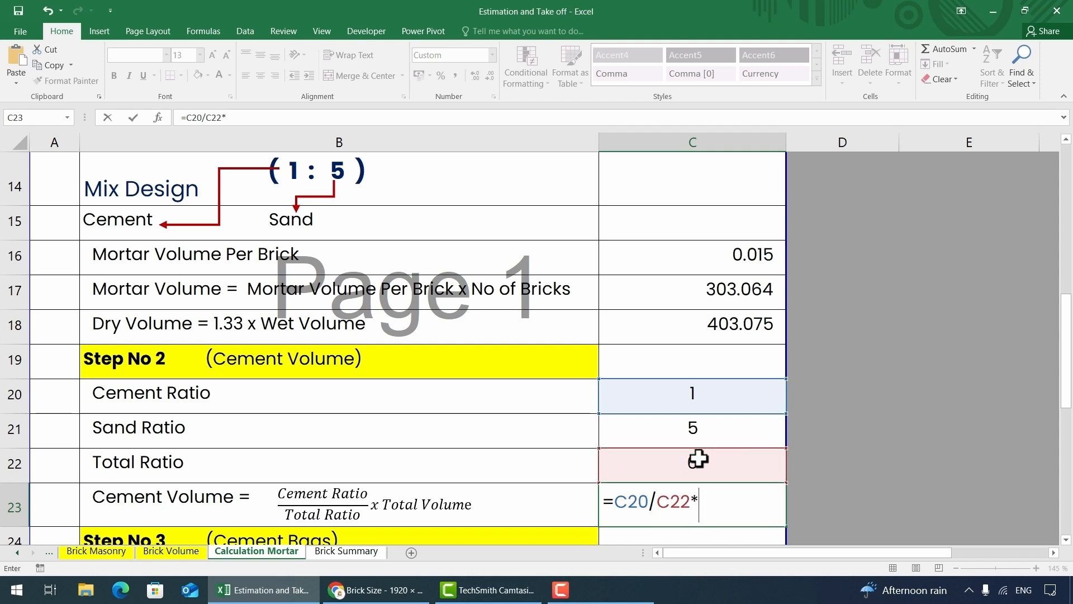
{"action": "left_click", "coordinate": [713, 327]}
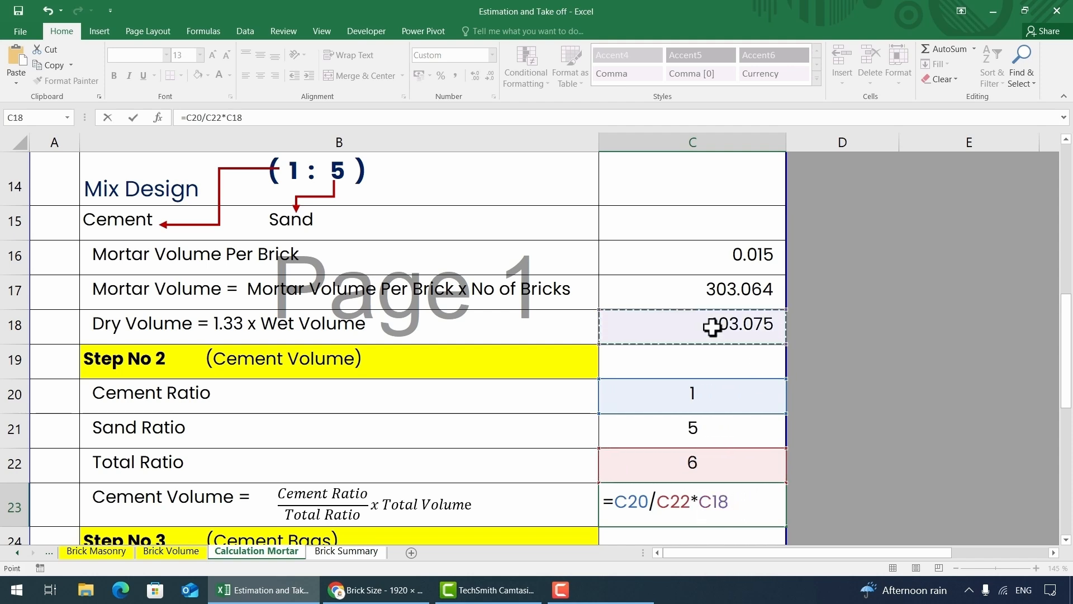
{"action": "key", "text": "Return"}
Calculate the number of cement bags in C26 by dividing the cement volume in C23 by the bag volume in C25.
{"action": "scroll", "coordinate": [712, 327], "scroll_direction": "down", "scroll_amount": 1}
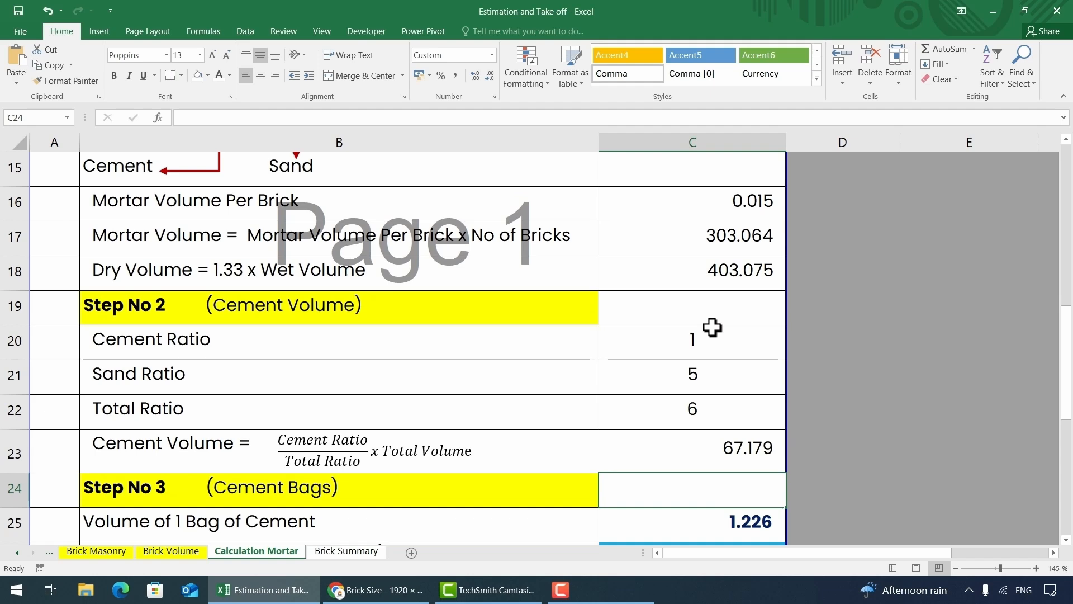
{"action": "scroll", "coordinate": [694, 331], "scroll_direction": "down", "scroll_amount": 1}
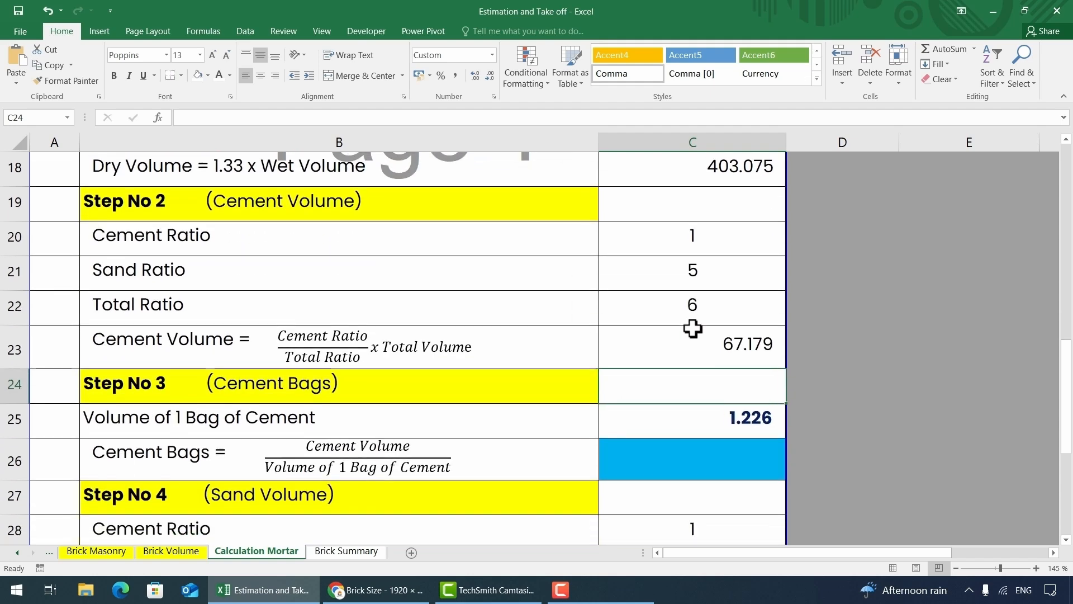
{"action": "scroll", "coordinate": [697, 420], "scroll_direction": "down", "scroll_amount": 1}
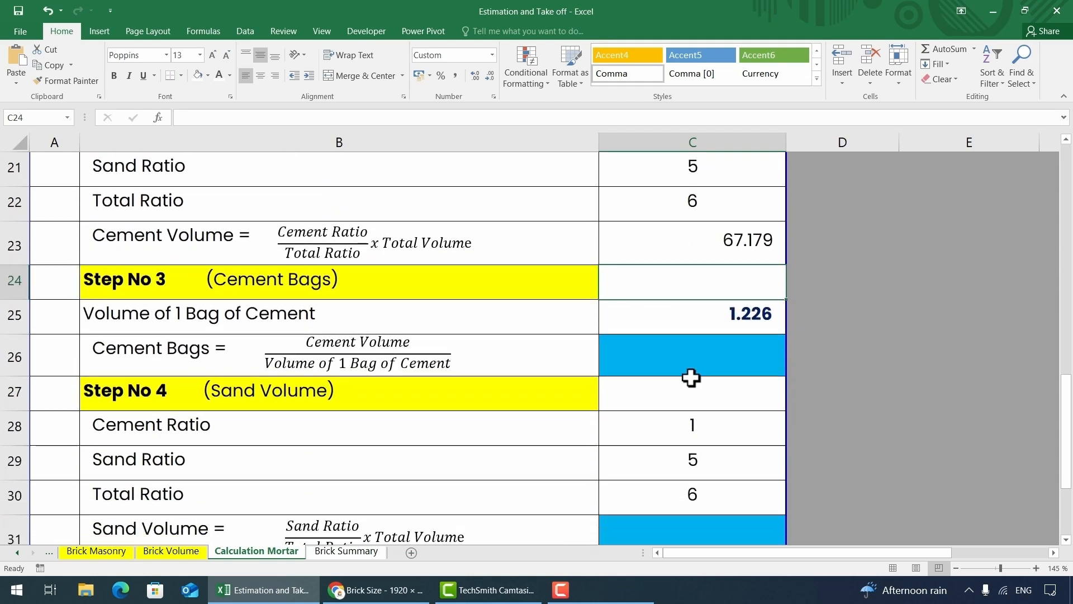
{"action": "left_click", "coordinate": [690, 357]}
{"action": "type", "text": "="}
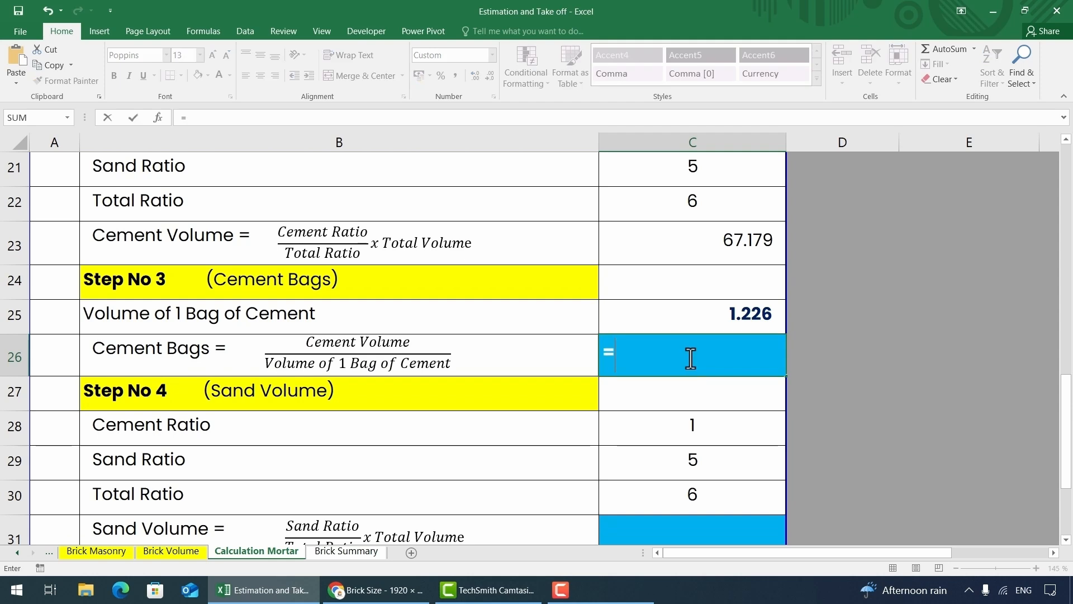
{"action": "left_click", "coordinate": [718, 241]}
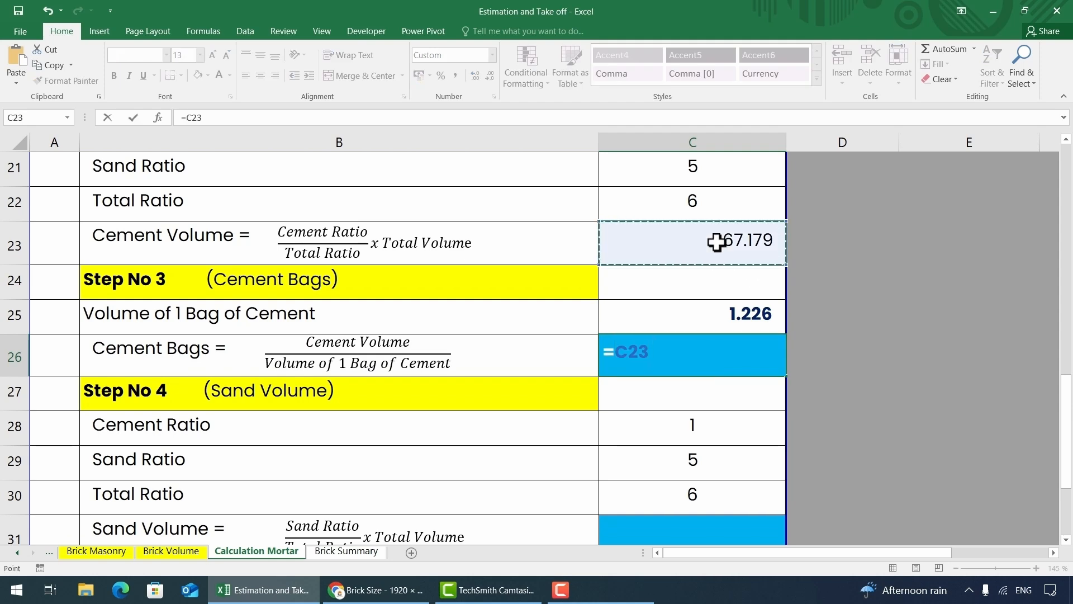
{"action": "type", "text": "/"}
{"action": "left_click", "coordinate": [741, 314]}
{"action": "key", "text": "Return"}
{"action": "left_click", "coordinate": [719, 351]}
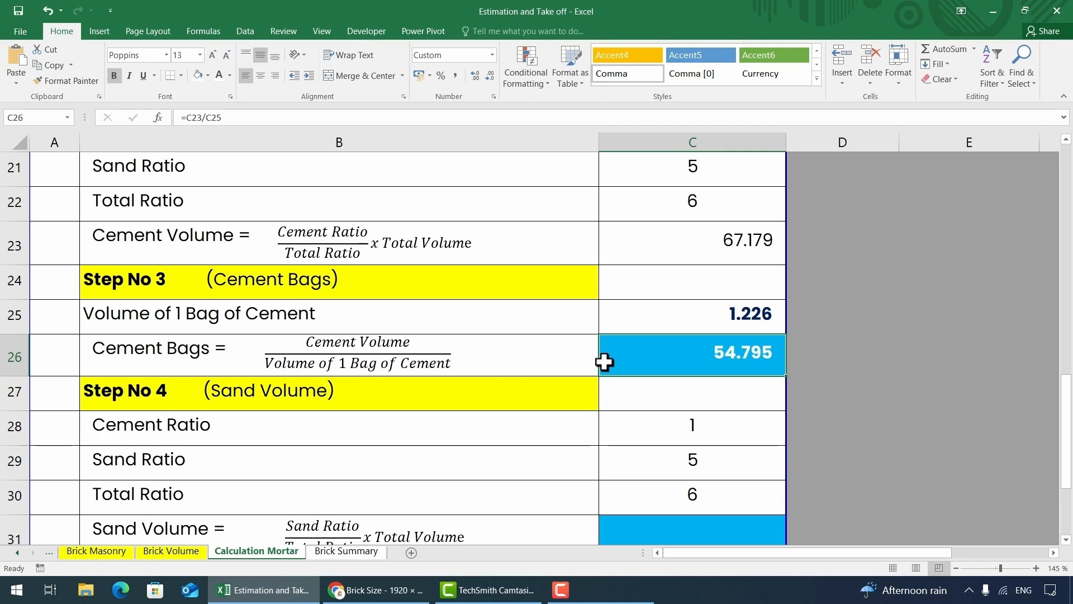
Calculate the sand volume in C31 with the formula =C29/C30*C18.
{"action": "scroll", "coordinate": [604, 362], "scroll_direction": "down", "scroll_amount": 1}
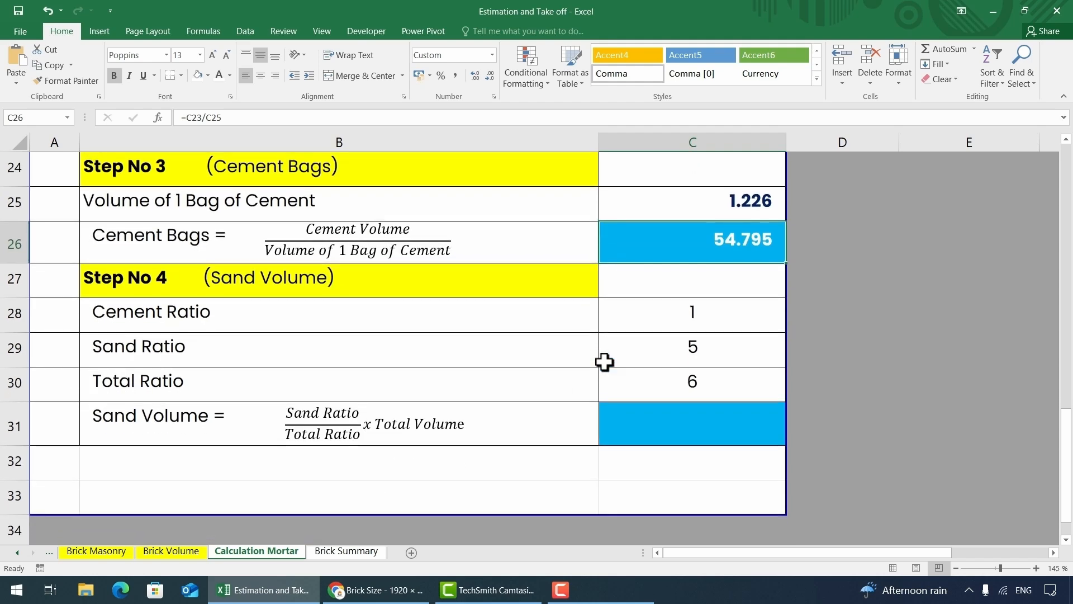
{"action": "left_click", "coordinate": [638, 426]}
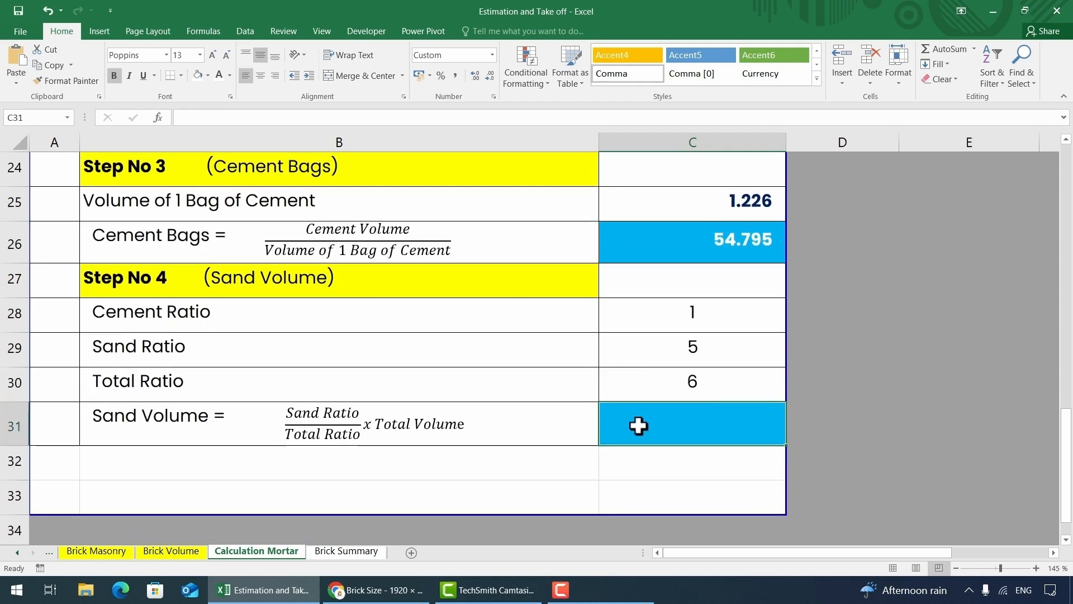
{"action": "type", "text": "="}
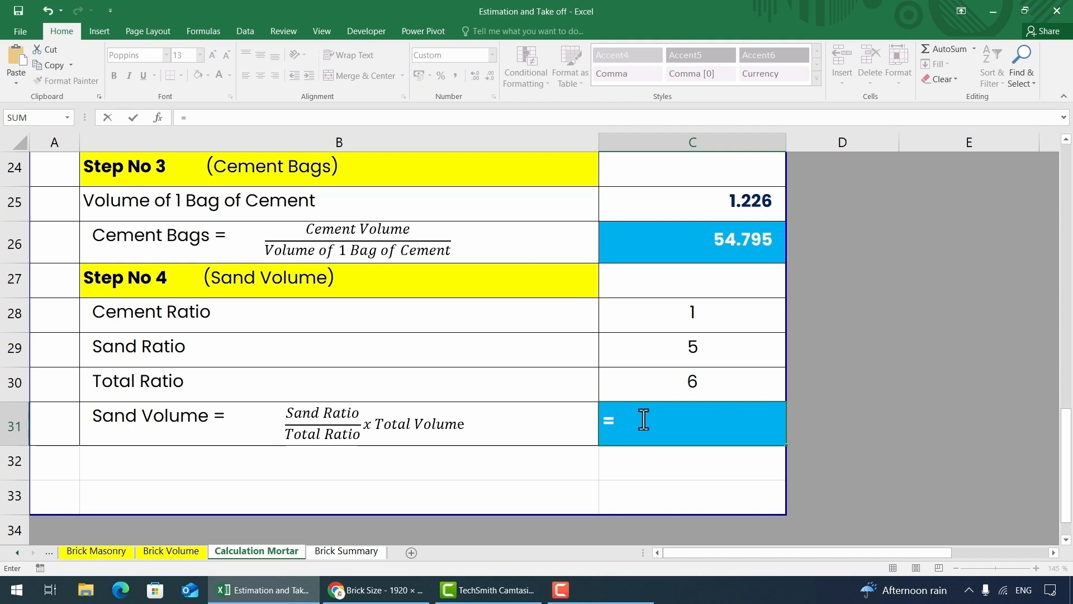
{"action": "scroll", "coordinate": [644, 419], "scroll_direction": "up", "scroll_amount": 1}
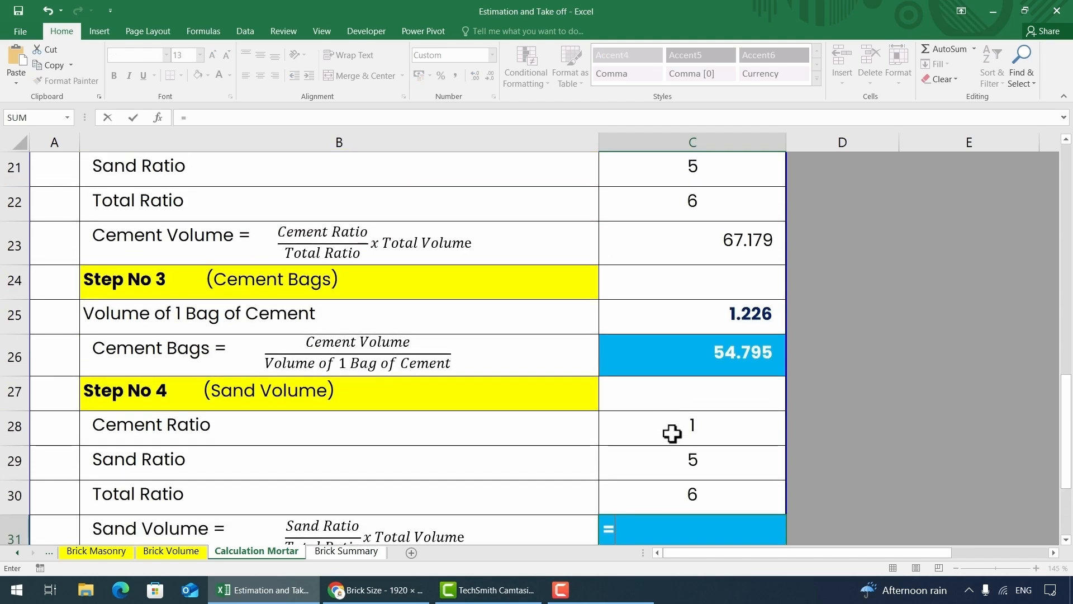
{"action": "left_click", "coordinate": [681, 456]}
{"action": "type", "text": "/"}
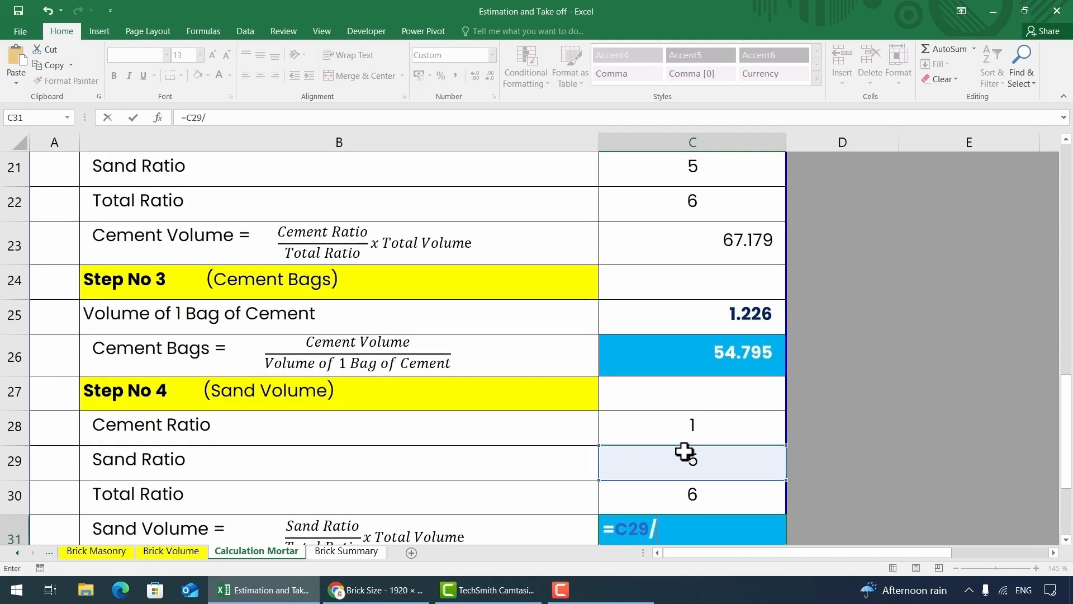
{"action": "scroll", "coordinate": [683, 453], "scroll_direction": "down", "scroll_amount": 1}
{"action": "left_click", "coordinate": [677, 373]}
{"action": "type", "text": "*"}
{"action": "scroll", "coordinate": [673, 388], "scroll_direction": "up", "scroll_amount": 2}
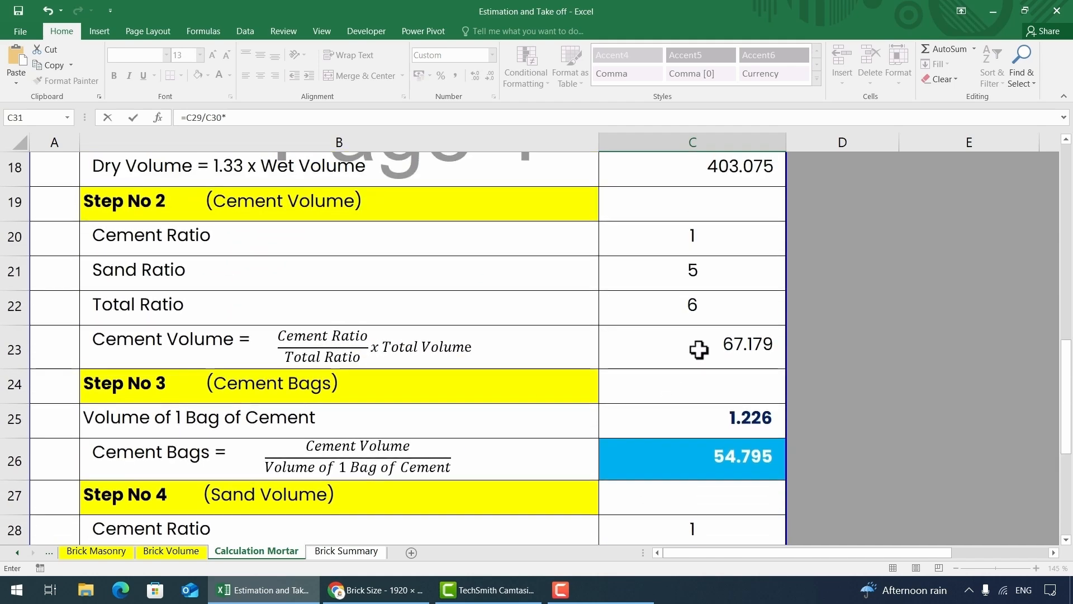
{"action": "scroll", "coordinate": [718, 319], "scroll_direction": "up", "scroll_amount": 1}
{"action": "left_click", "coordinate": [697, 270]}
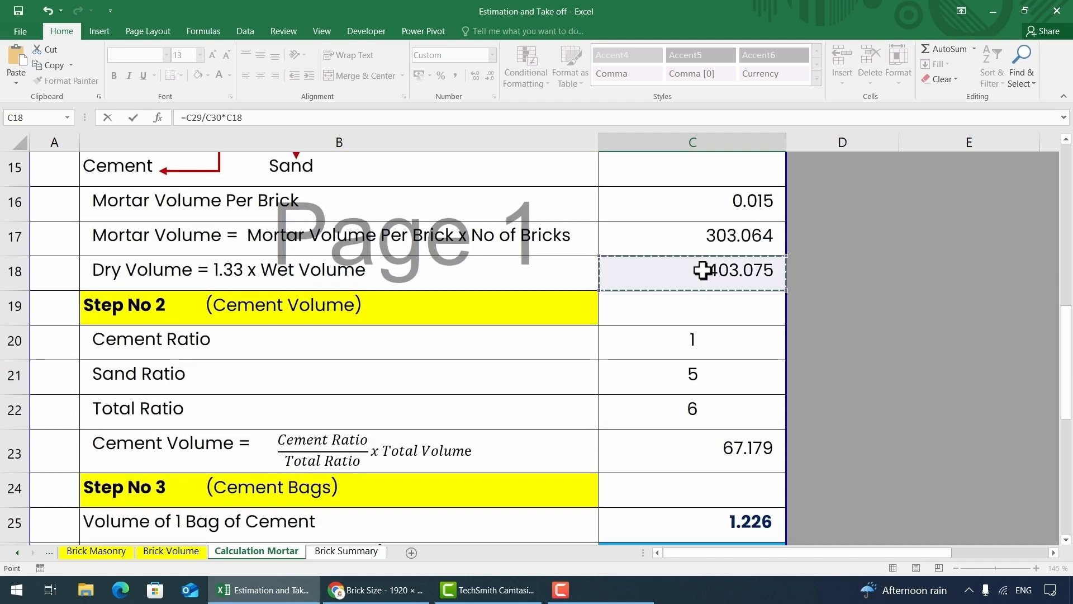
{"action": "key", "text": "Return"}
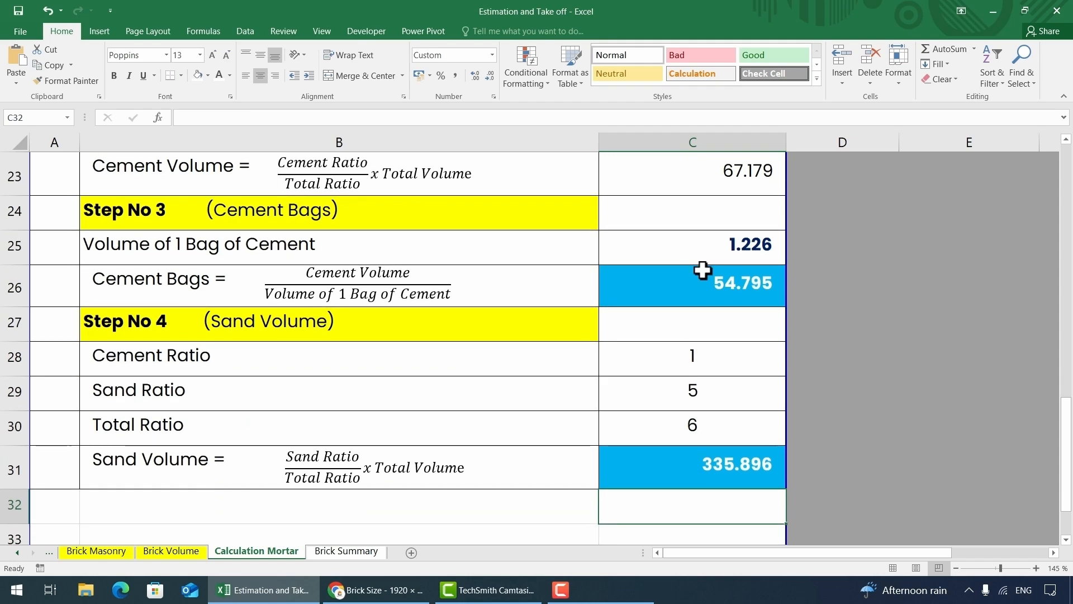
{"action": "scroll", "coordinate": [702, 274], "scroll_direction": "up", "scroll_amount": 7}
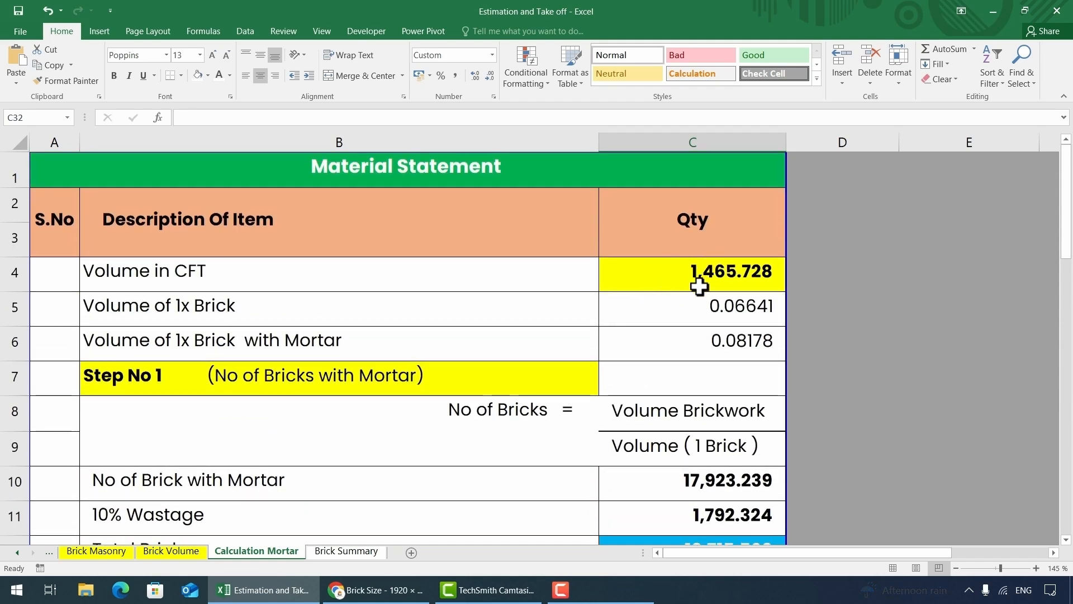
{"action": "scroll", "coordinate": [699, 285], "scroll_direction": "down", "scroll_amount": 1}
{"action": "scroll", "coordinate": [700, 287], "scroll_direction": "down", "scroll_amount": 5}
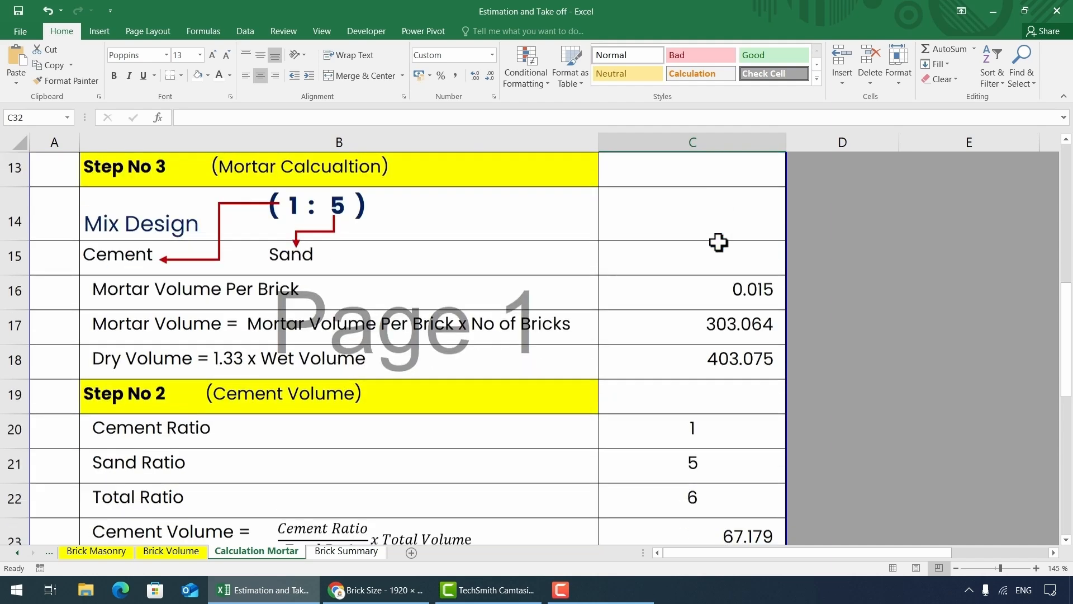
{"action": "scroll", "coordinate": [719, 241], "scroll_direction": "down", "scroll_amount": 3}
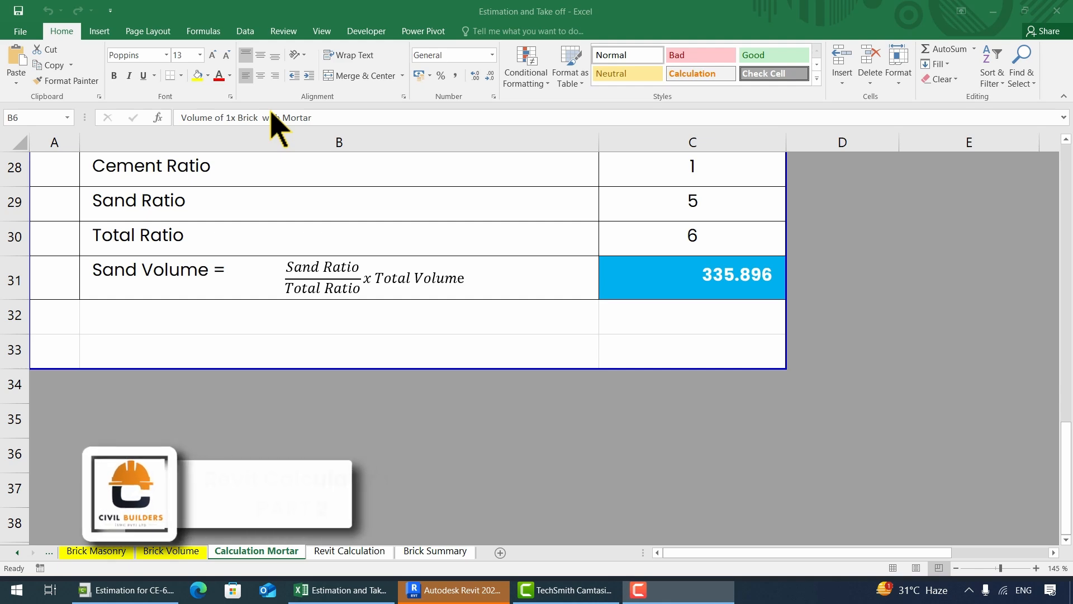
Switch to the building model in Revit and create a new quantity schedule for the Walls category.
{"action": "left_click", "coordinate": [447, 590]}
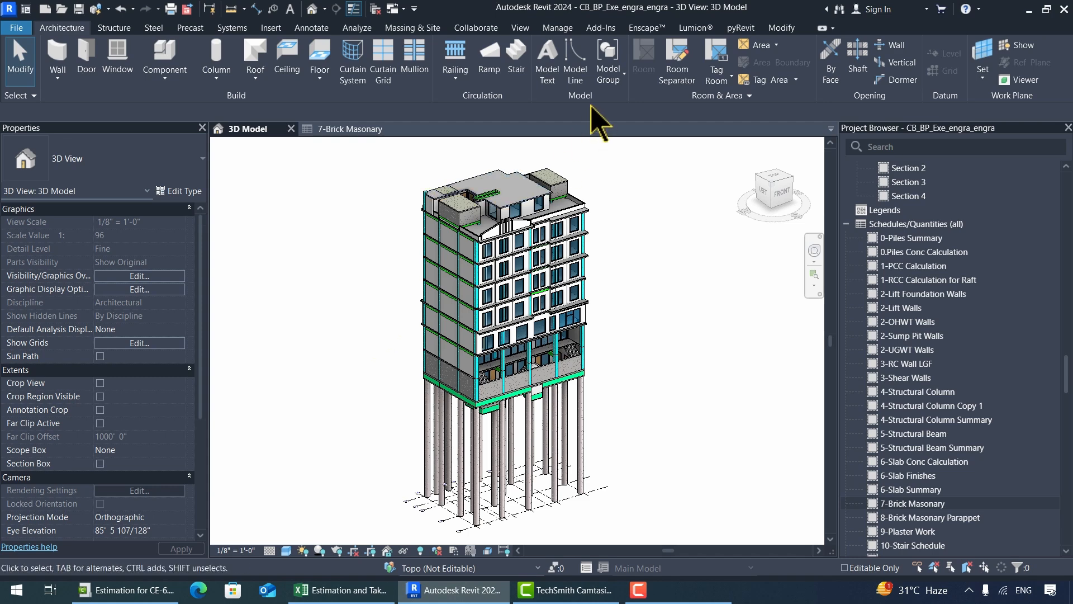
{"action": "left_click", "coordinate": [521, 28]}
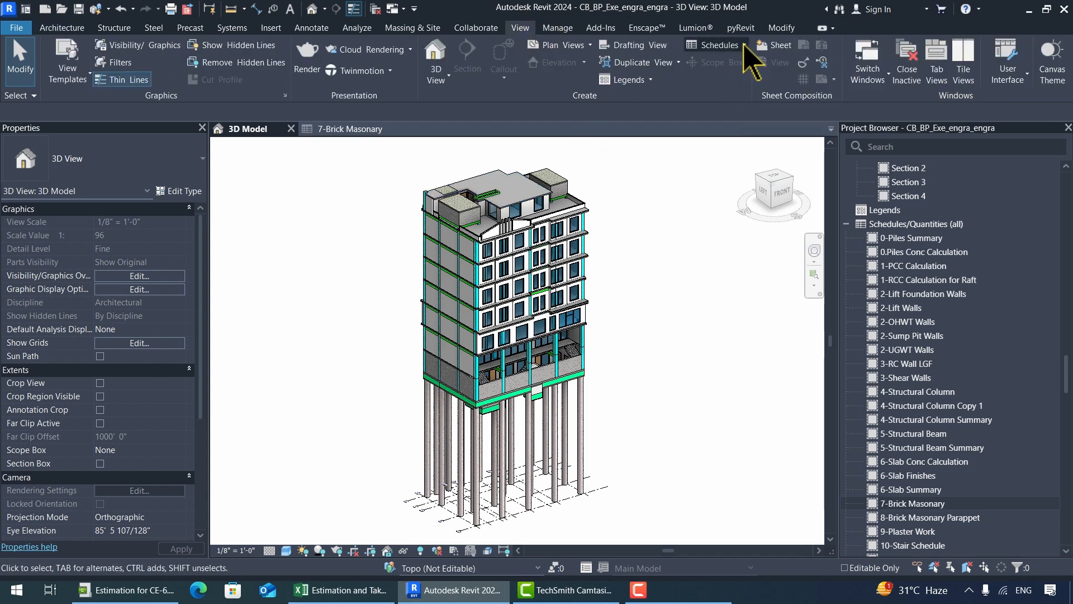
{"action": "left_click", "coordinate": [744, 45]}
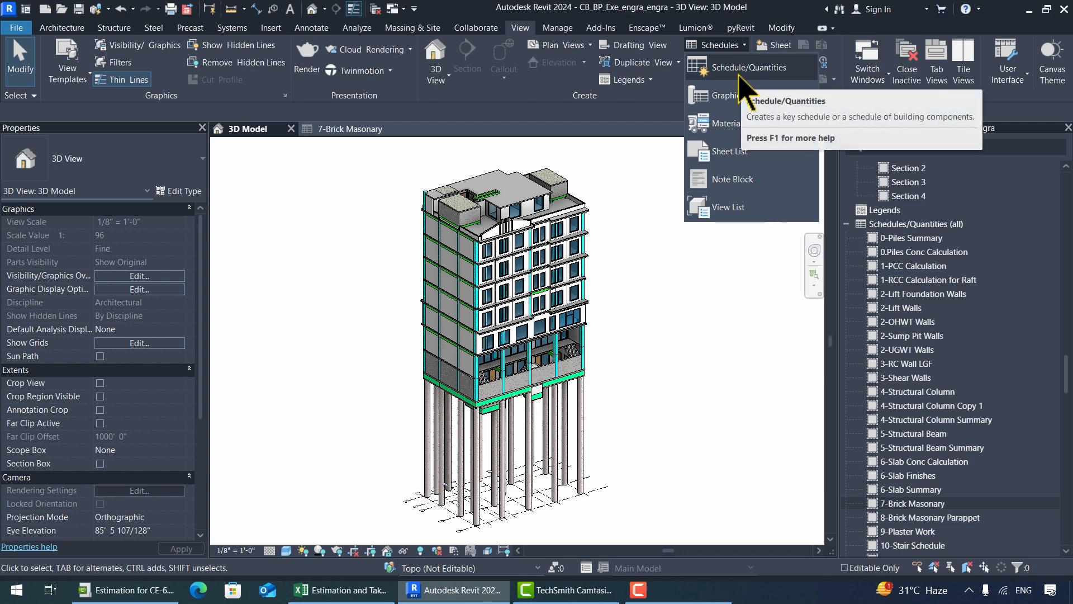
{"action": "left_click", "coordinate": [740, 77]}
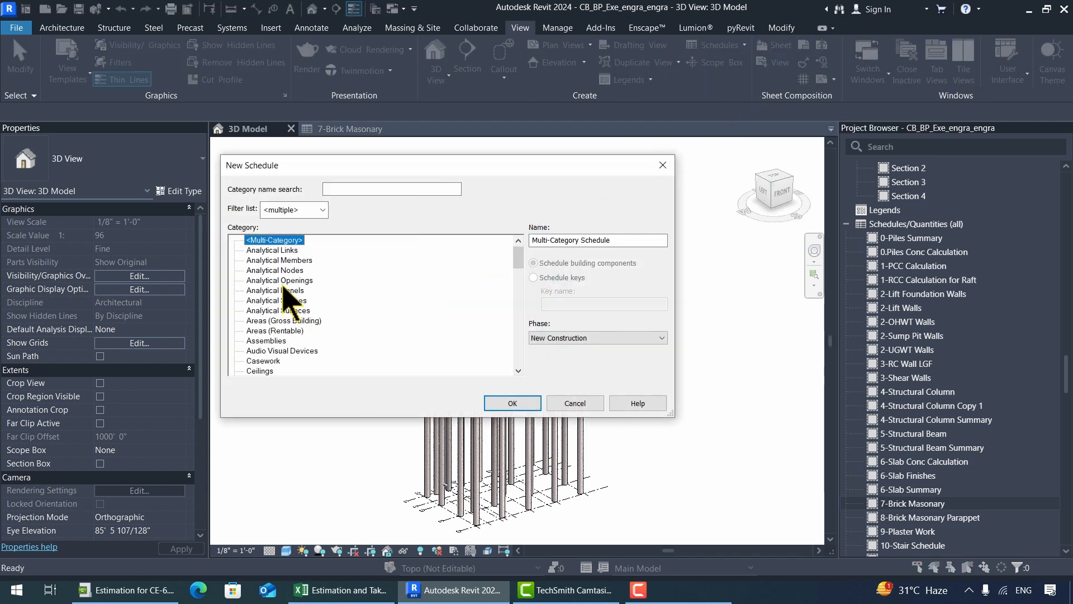
{"action": "left_click", "coordinate": [283, 281]}
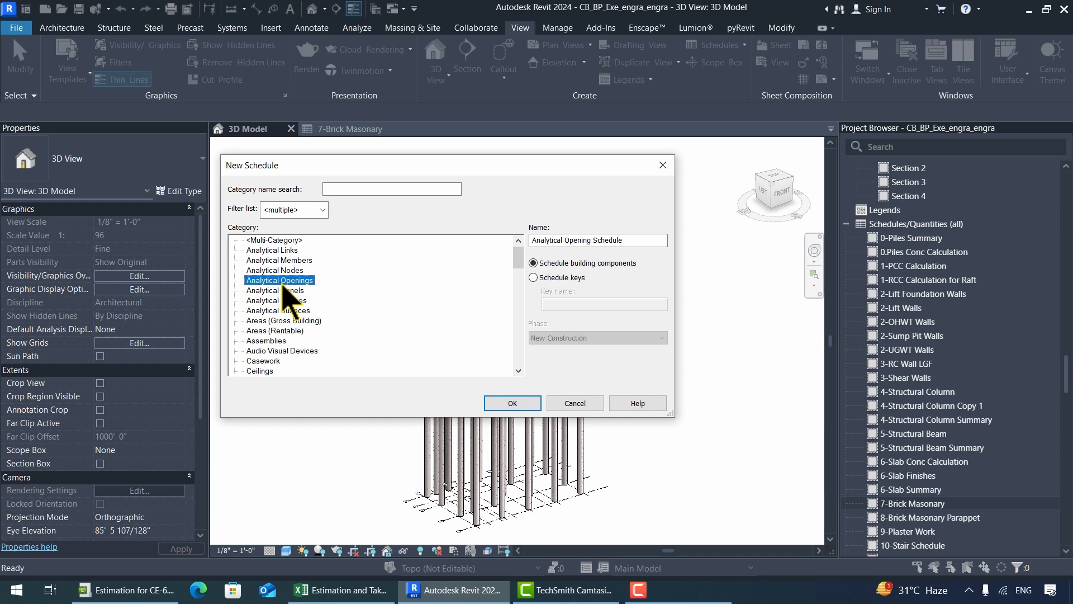
{"action": "key", "text": "w"}
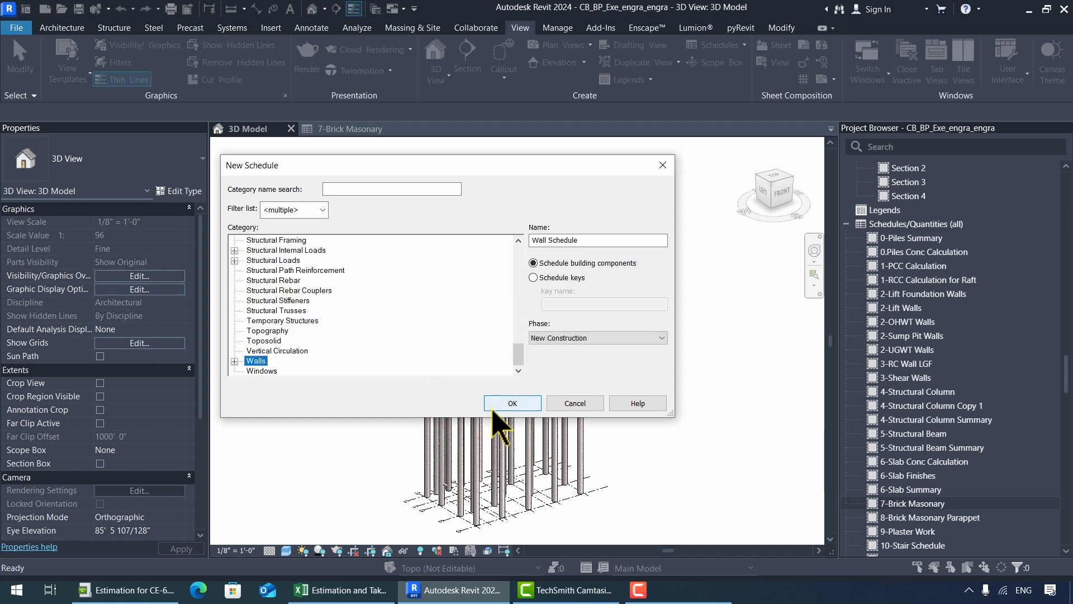
{"action": "left_click", "coordinate": [510, 403]}
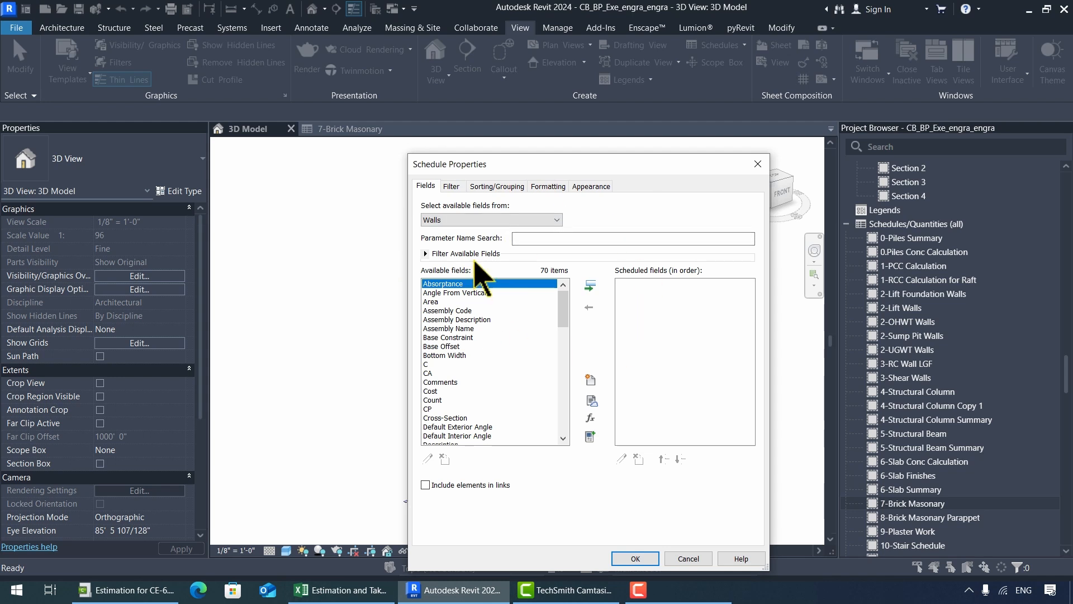
Add the Mark field to the wall schedule's scheduled fields.
{"action": "left_click", "coordinate": [465, 293]}
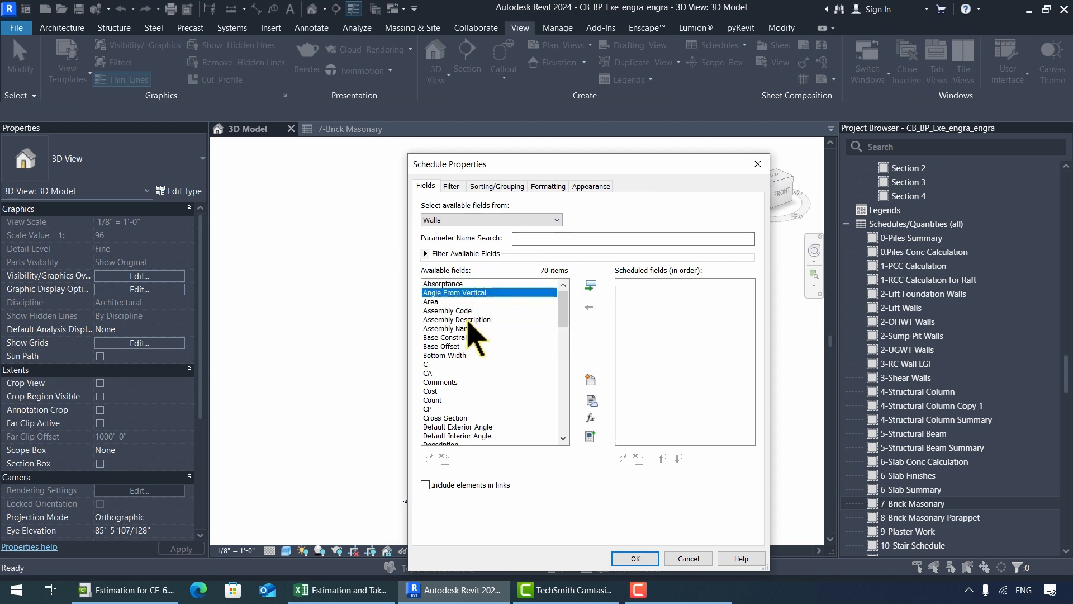
{"action": "left_click", "coordinate": [468, 321]}
{"action": "left_click", "coordinate": [450, 356]}
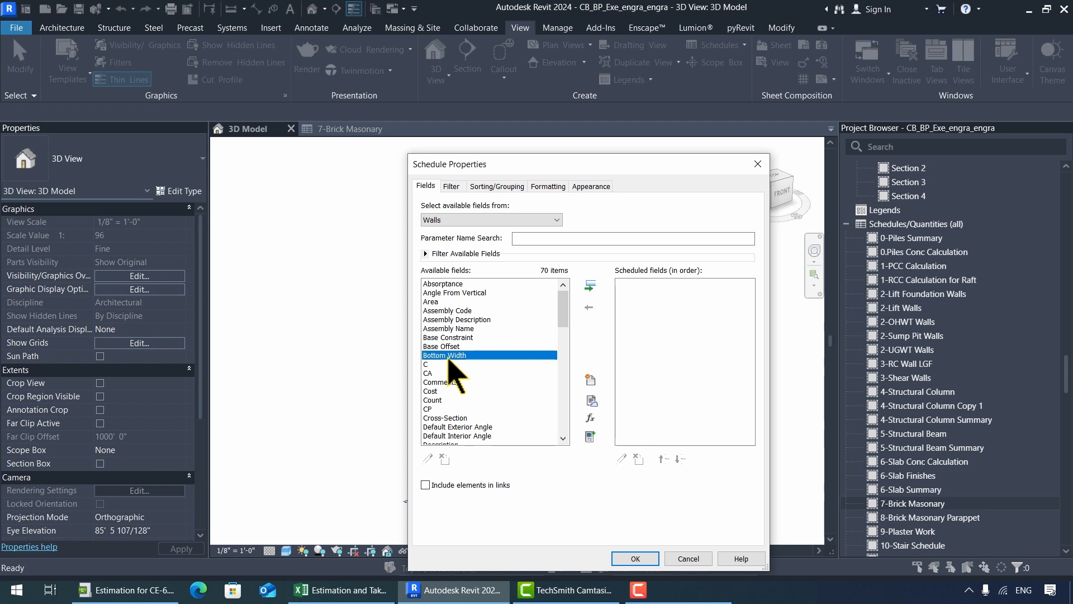
{"action": "scroll", "coordinate": [451, 360], "scroll_direction": "down", "scroll_amount": 8}
{"action": "left_click", "coordinate": [460, 382]}
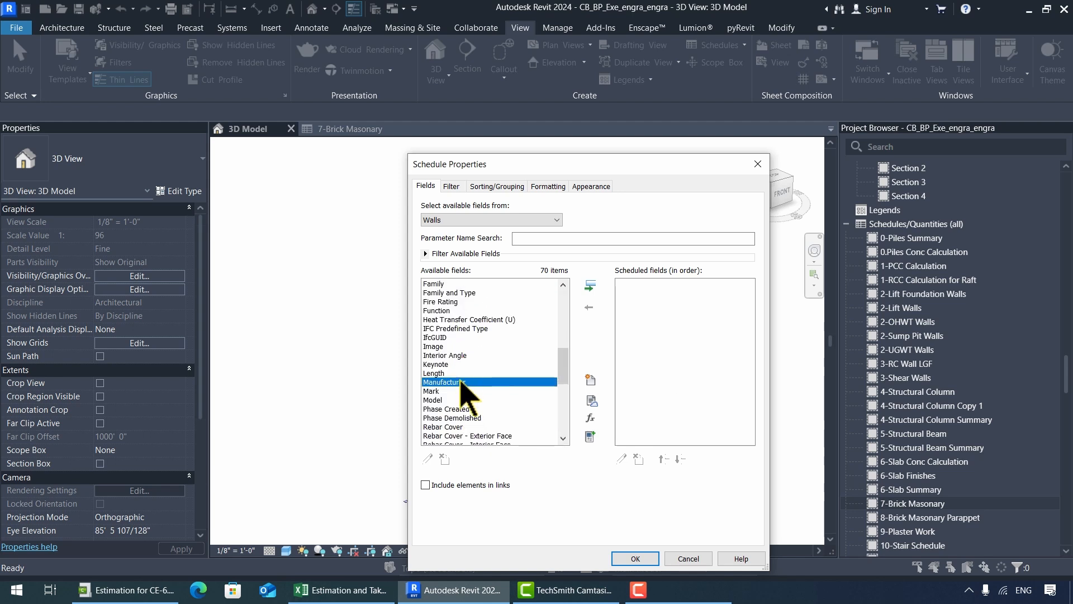
{"action": "left_click", "coordinate": [444, 391]}
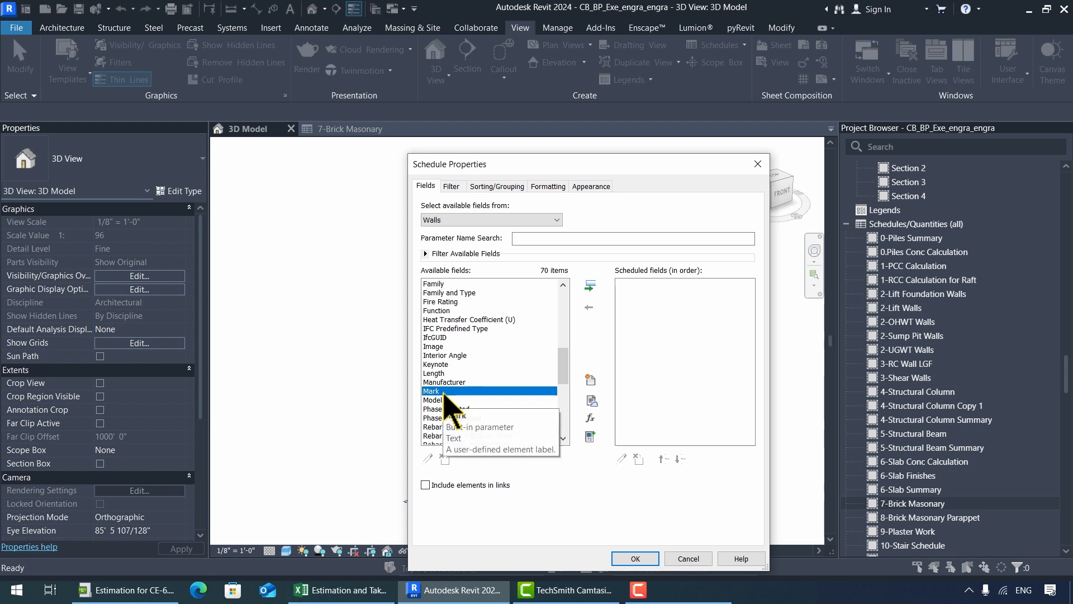
{"action": "left_click", "coordinate": [591, 286]}
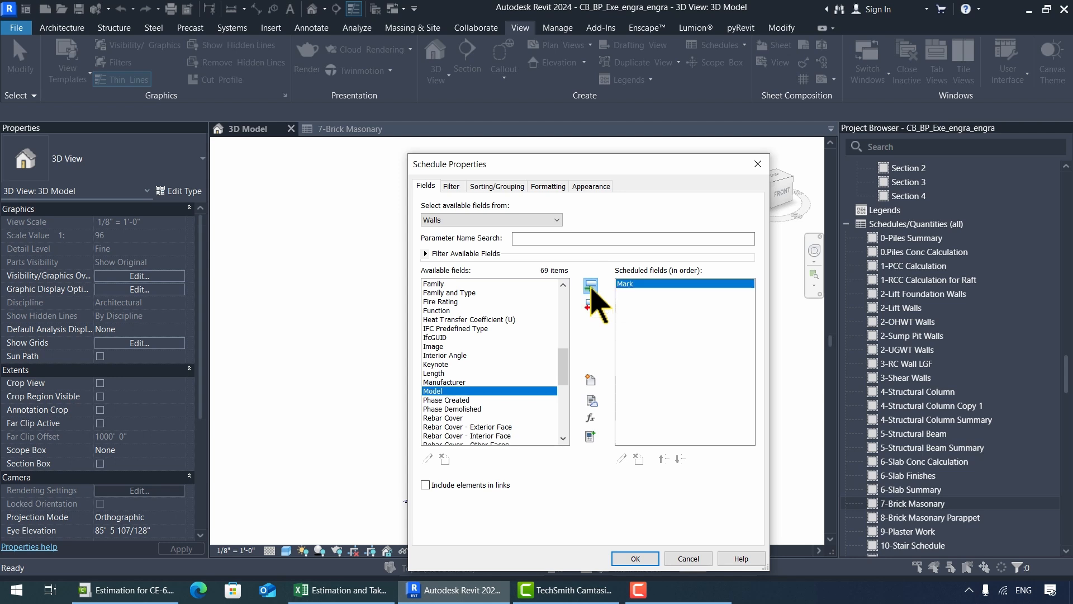
Add the Count, C and S fields to the wall schedule after Mark.
{"action": "left_click", "coordinate": [464, 284]}
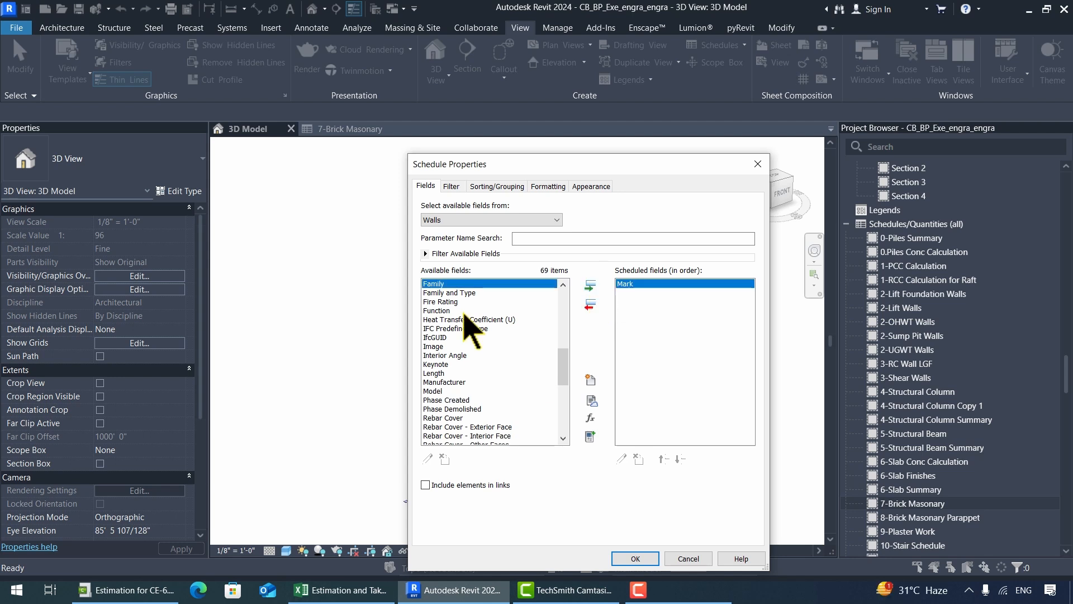
{"action": "left_click", "coordinate": [458, 312]}
{"action": "key", "text": "c"}
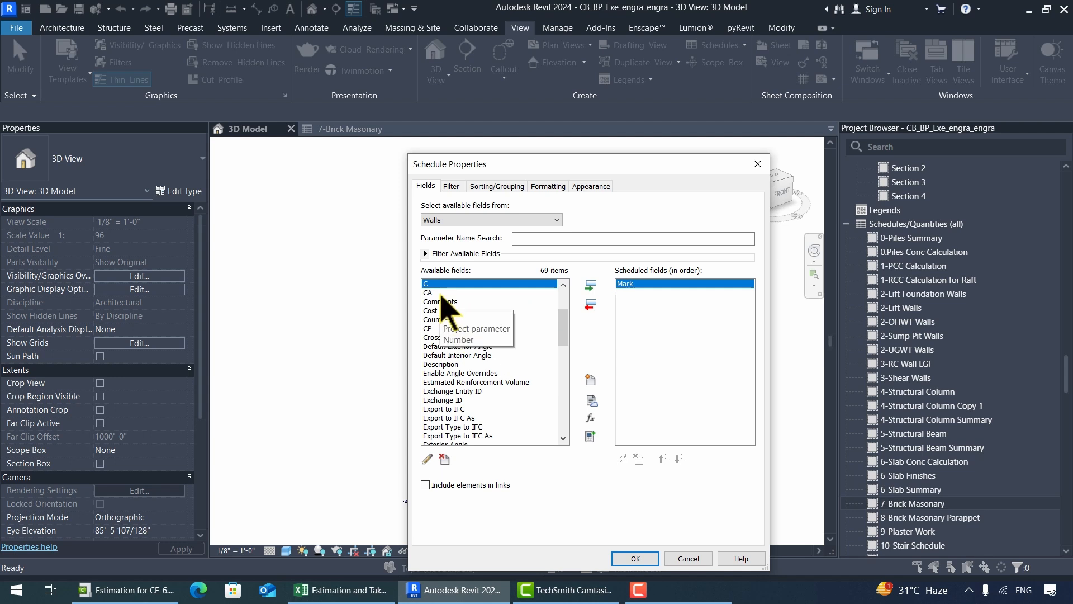
{"action": "left_click", "coordinate": [445, 319]}
{"action": "left_click", "coordinate": [590, 286]}
{"action": "left_click", "coordinate": [431, 284]}
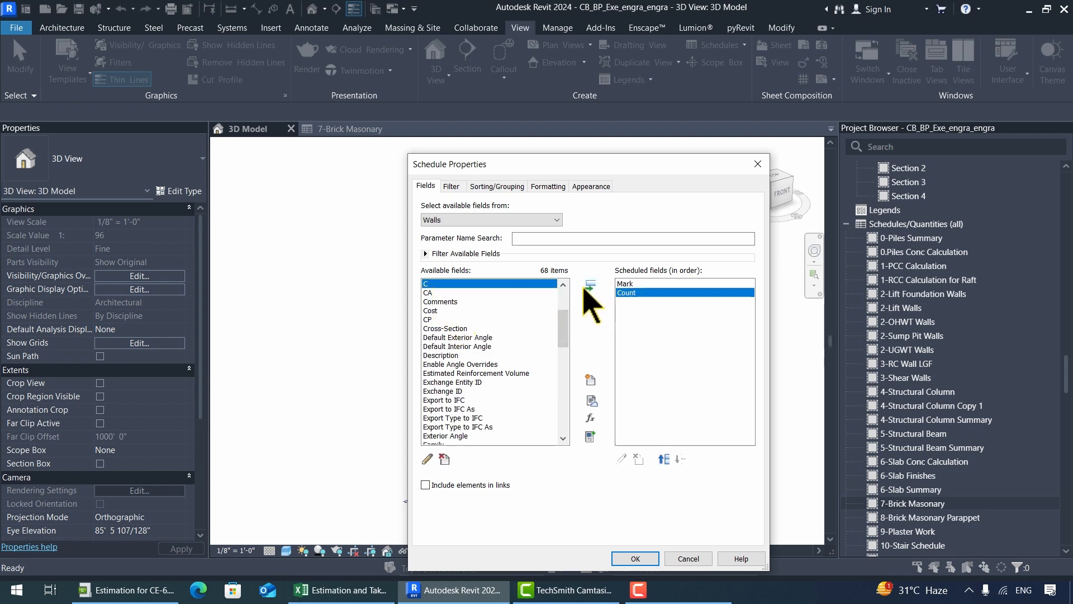
{"action": "left_click", "coordinate": [590, 286]}
{"action": "key", "text": "s"}
{"action": "left_click", "coordinate": [590, 286]}
Add the Length, Width, Unconnected Height and Volume fields to the wall schedule.
{"action": "left_click", "coordinate": [460, 347]}
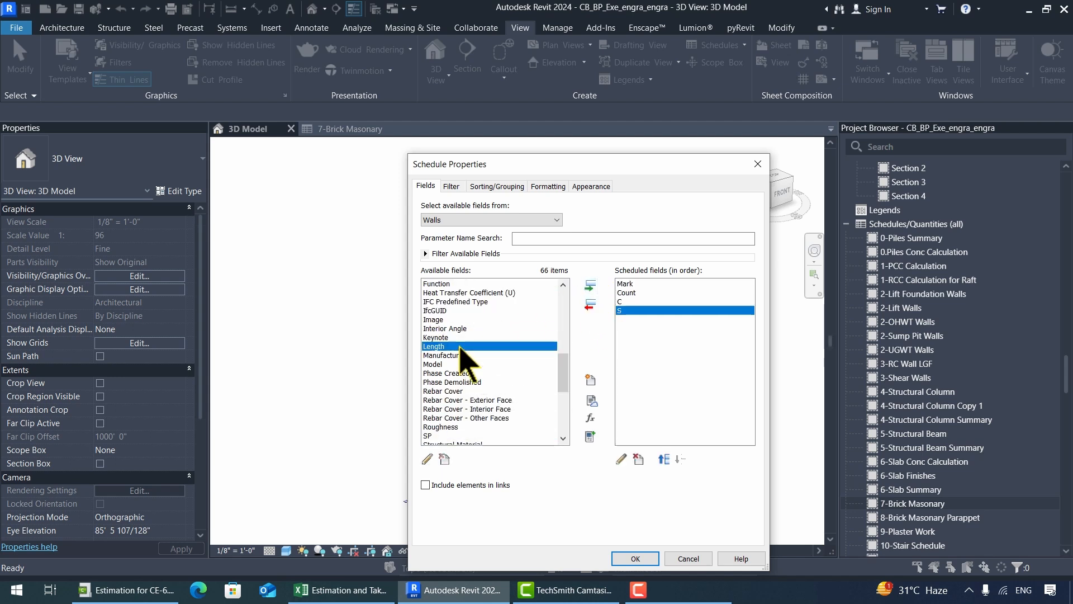
{"action": "left_click", "coordinate": [591, 286]}
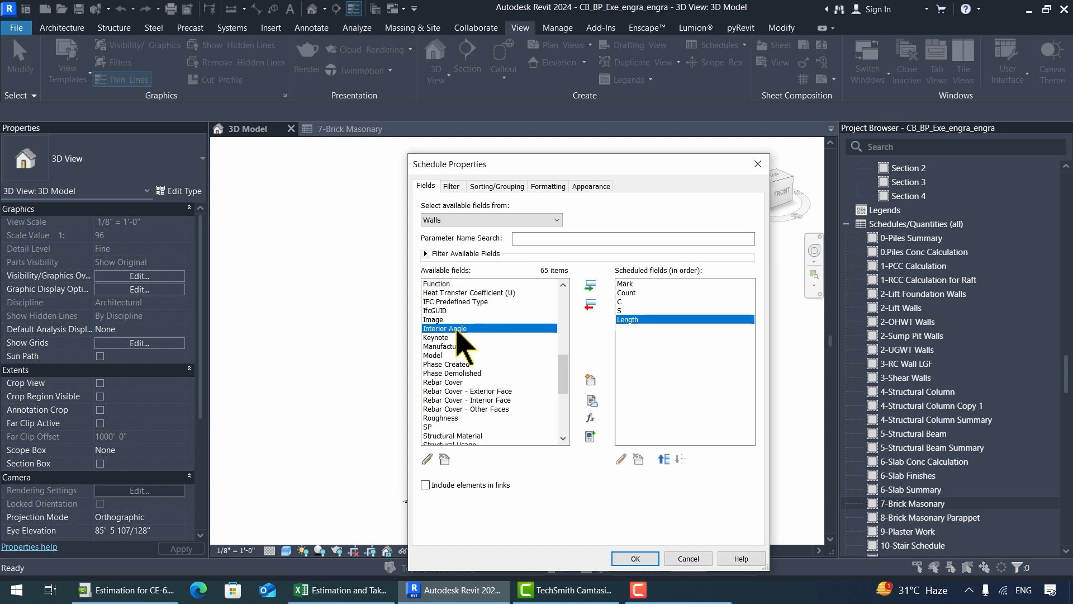
{"action": "key", "text": "w"}
{"action": "left_click", "coordinate": [589, 286]}
{"action": "left_click", "coordinate": [462, 338]}
{"action": "left_click", "coordinate": [455, 409]}
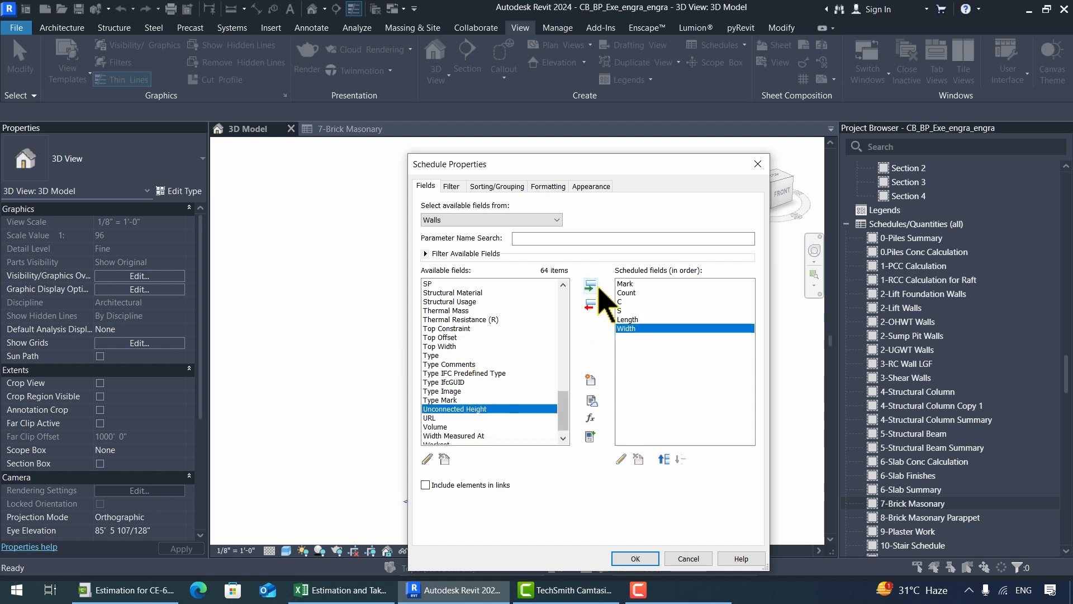
{"action": "left_click", "coordinate": [590, 285]}
{"action": "key", "text": "v"}
{"action": "left_click", "coordinate": [590, 285]}
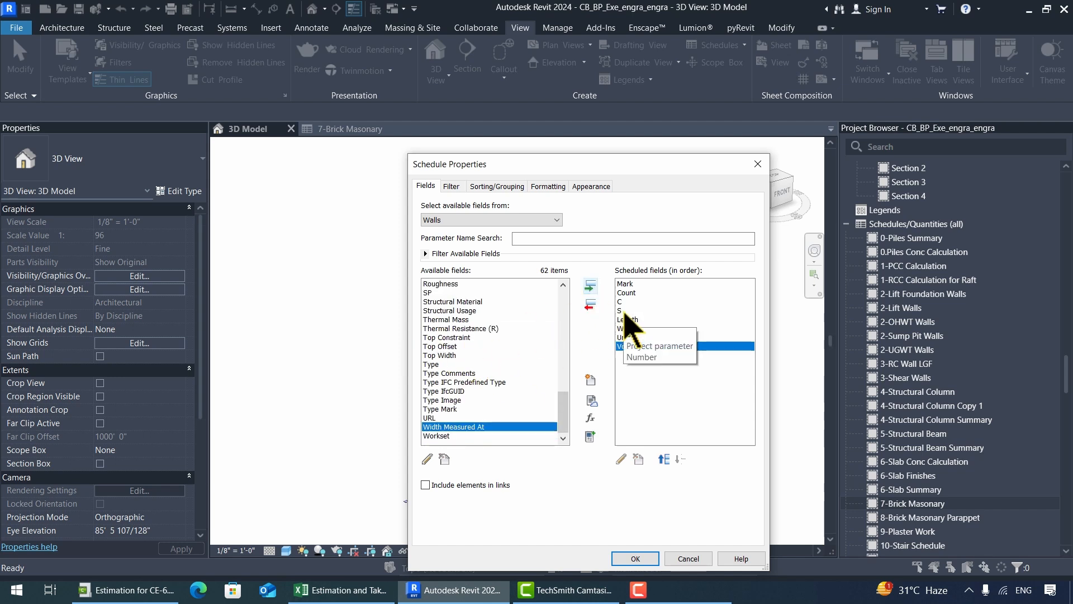
Reorder the scheduled fields so that C and S follow Volume at the end.
{"action": "left_click", "coordinate": [634, 302]}
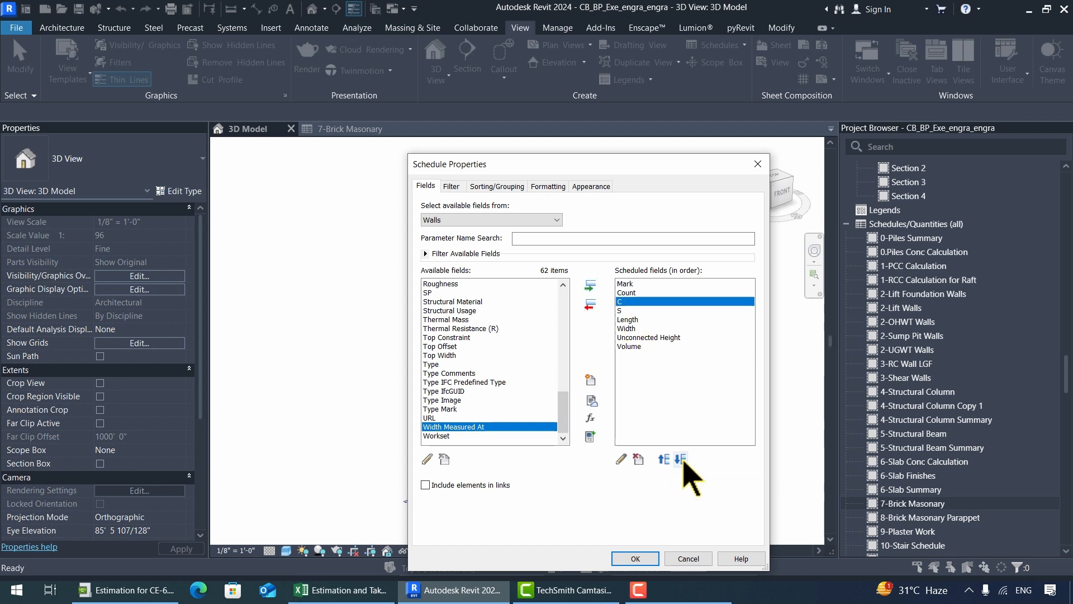
{"action": "left_click", "coordinate": [681, 459]}
{"action": "left_click", "coordinate": [681, 459]}
{"action": "left_click", "coordinate": [680, 459]}
{"action": "left_click", "coordinate": [680, 459]}
{"action": "left_click", "coordinate": [680, 459]}
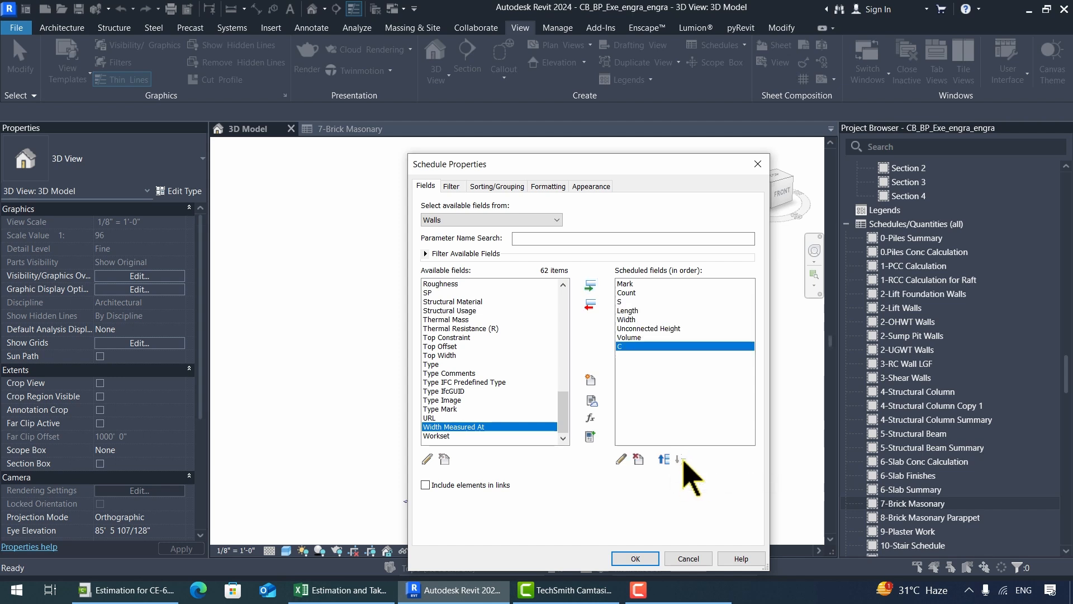
{"action": "left_click", "coordinate": [621, 301]}
{"action": "left_click", "coordinate": [680, 459]}
{"action": "left_click", "coordinate": [680, 459]}
{"action": "left_click", "coordinate": [681, 459]}
{"action": "left_click", "coordinate": [680, 459]}
{"action": "left_click", "coordinate": [680, 459]}
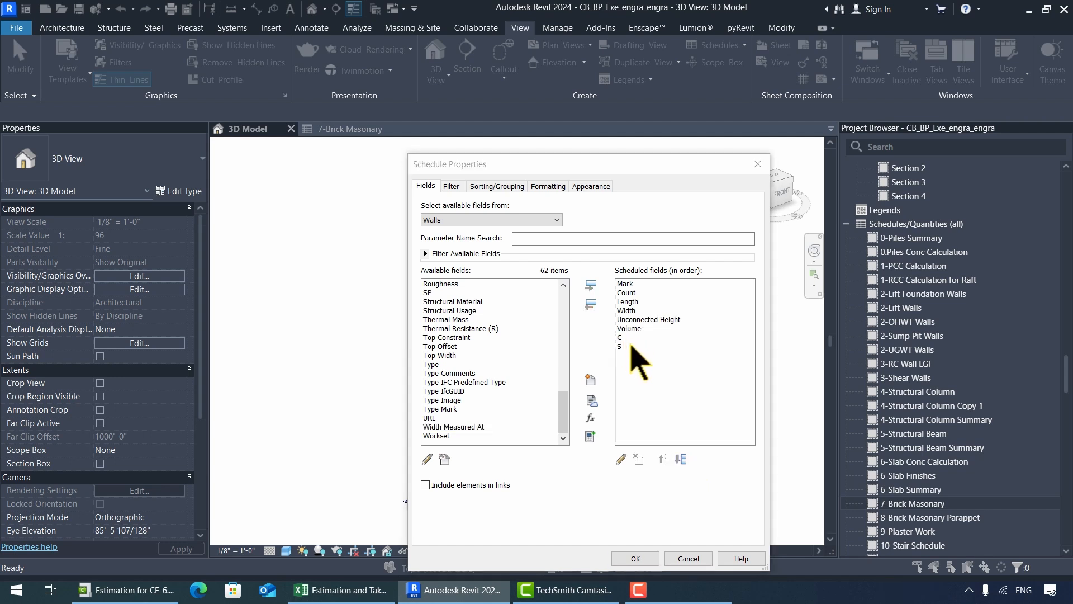
Add a calculated number field named Ratio with the formula C+S after the S field.
{"action": "left_click", "coordinate": [627, 346]}
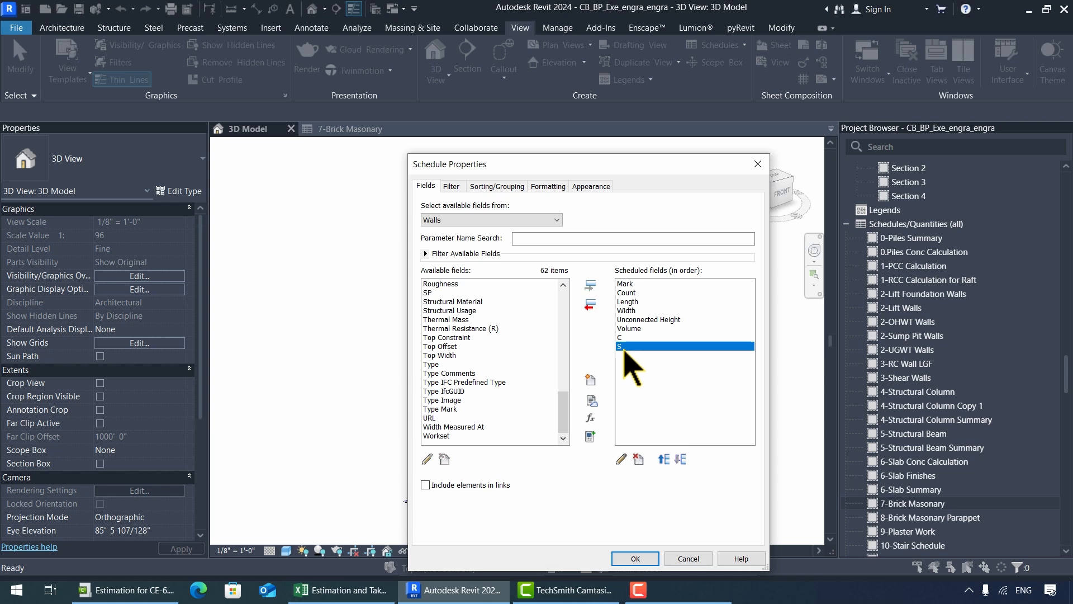
{"action": "left_click", "coordinate": [591, 418]}
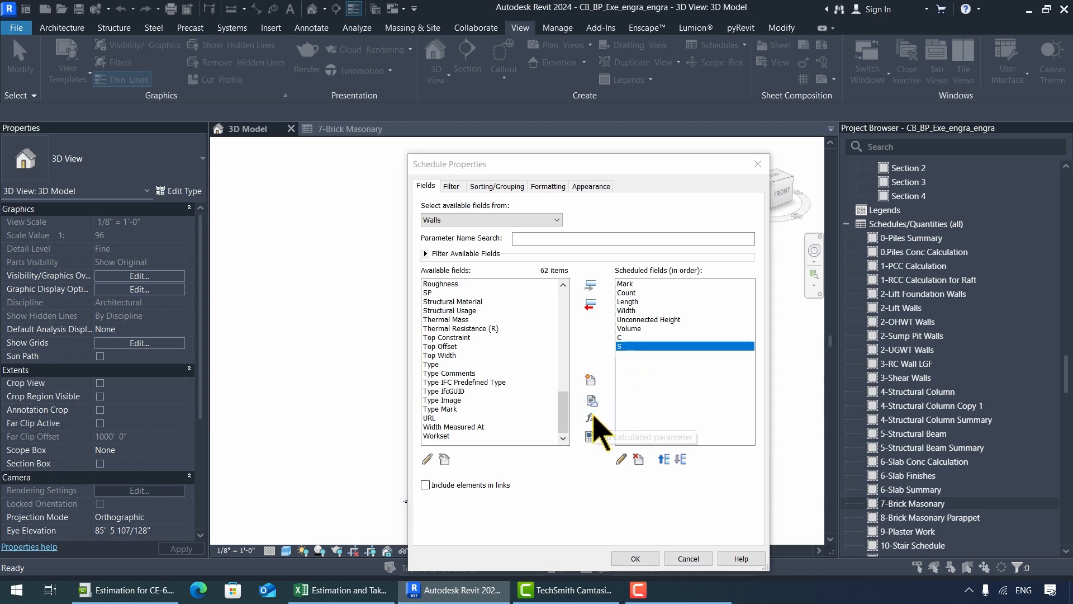
{"action": "type", "text": "Rwa"}
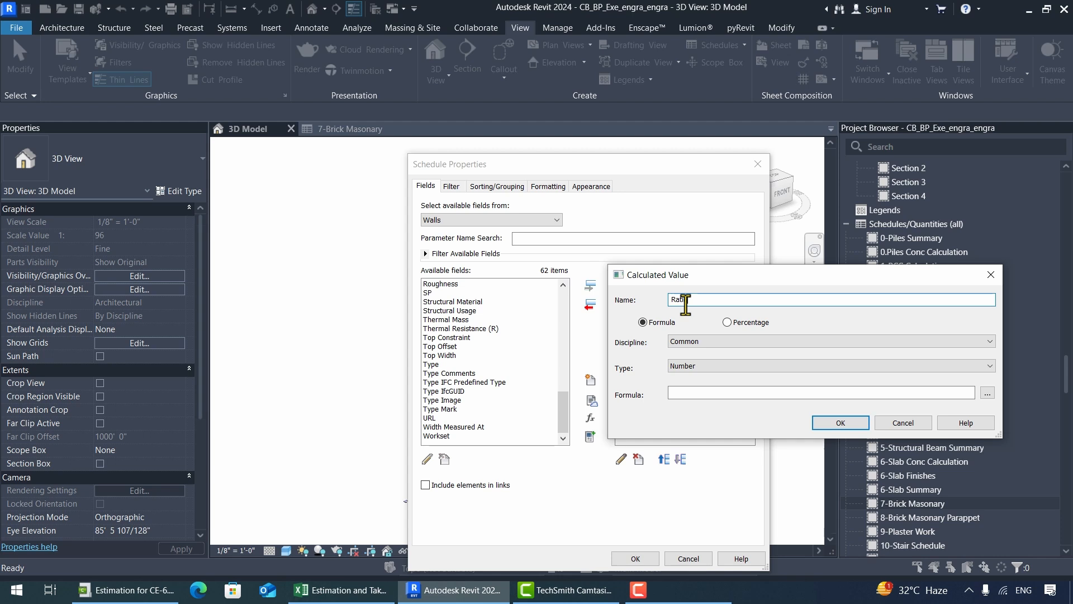
{"action": "left_click", "coordinate": [698, 392]}
{"action": "left_click", "coordinate": [988, 392]}
{"action": "left_click", "coordinate": [739, 338]}
{"action": "left_click", "coordinate": [777, 448]}
{"action": "type", "text": "+"}
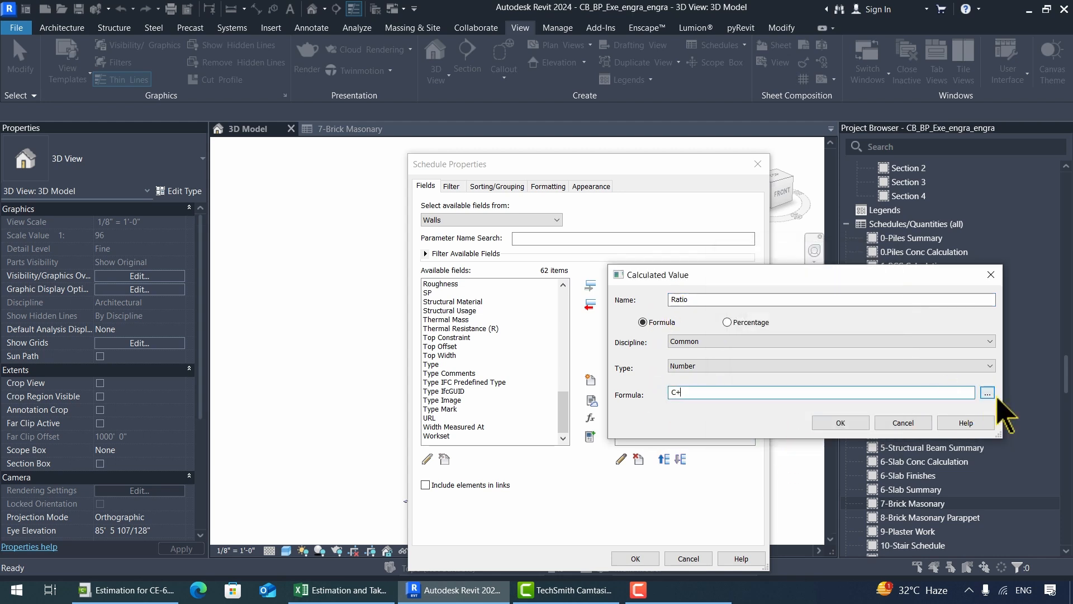
{"action": "left_click", "coordinate": [988, 393]}
{"action": "left_click", "coordinate": [738, 351]}
{"action": "left_click", "coordinate": [784, 446]}
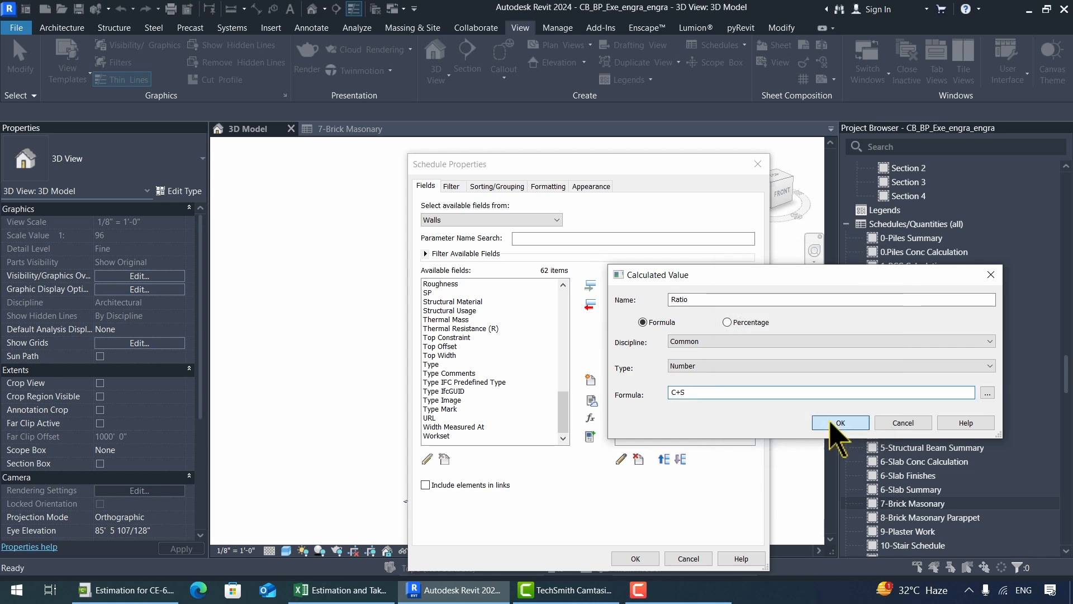
{"action": "left_click", "coordinate": [839, 423]}
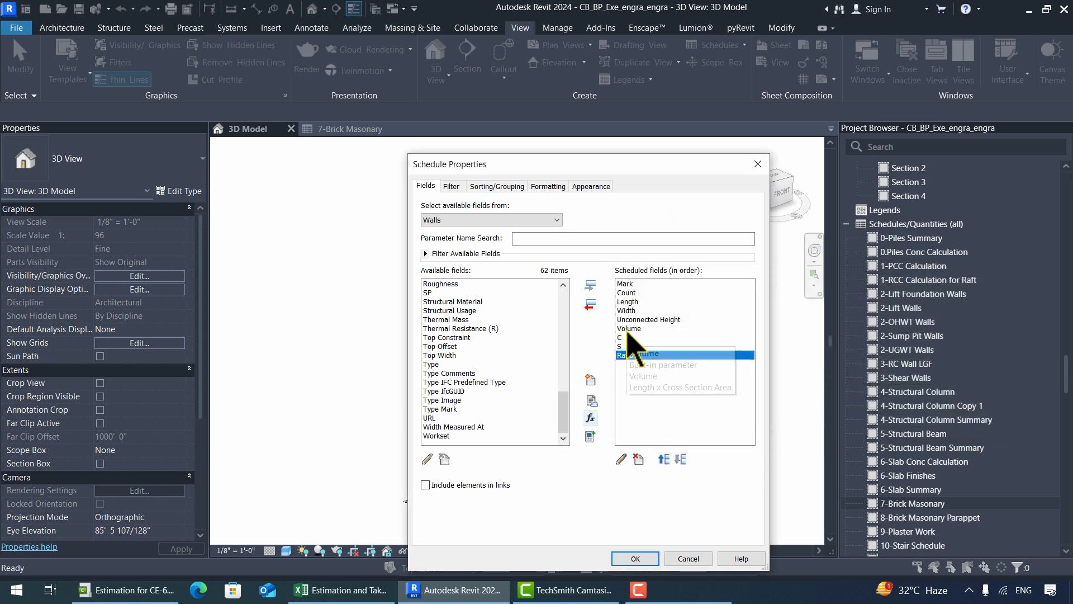
Consult the cement bags formula in Excel and add a calculated field named Cement Bags to the Revit wall schedule.
{"action": "left_click", "coordinate": [358, 591]}
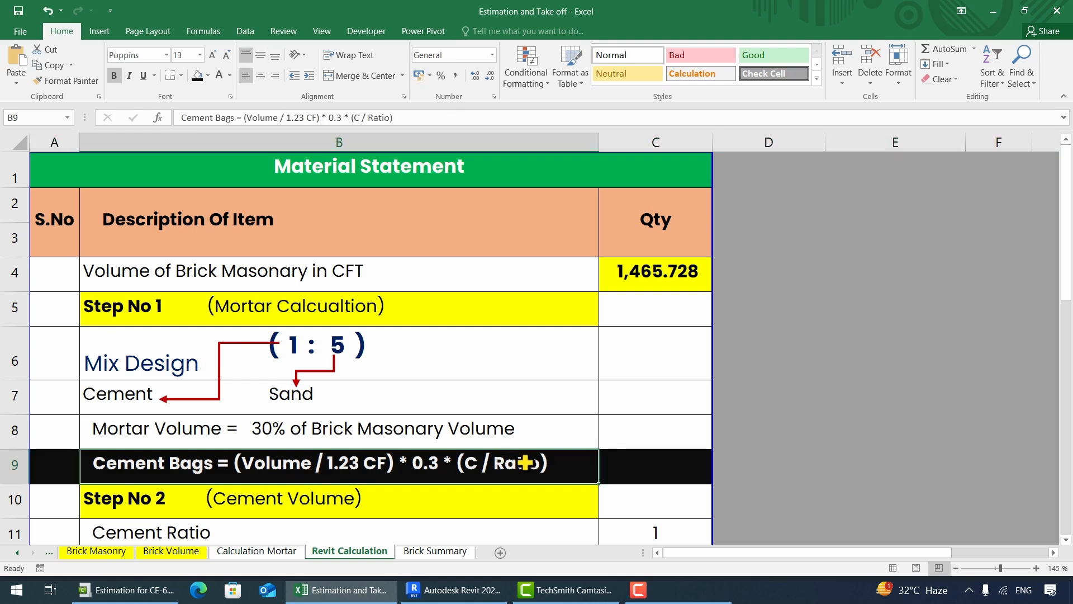
{"action": "left_click", "coordinate": [455, 591]}
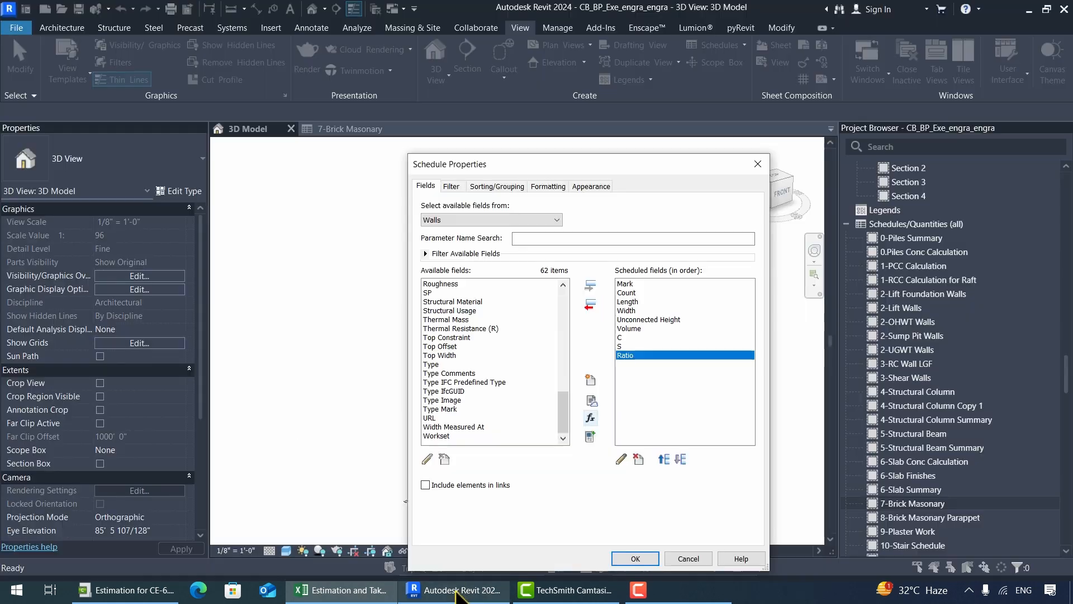
{"action": "left_click", "coordinate": [591, 420]}
{"action": "type", "text": "CD"}
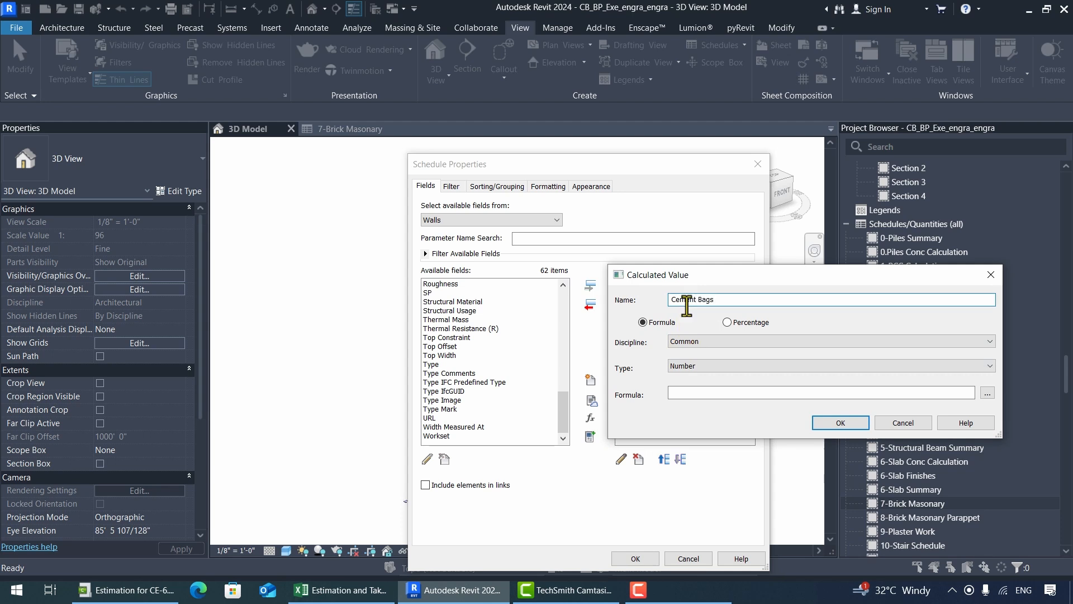
{"action": "left_click", "coordinate": [703, 394]}
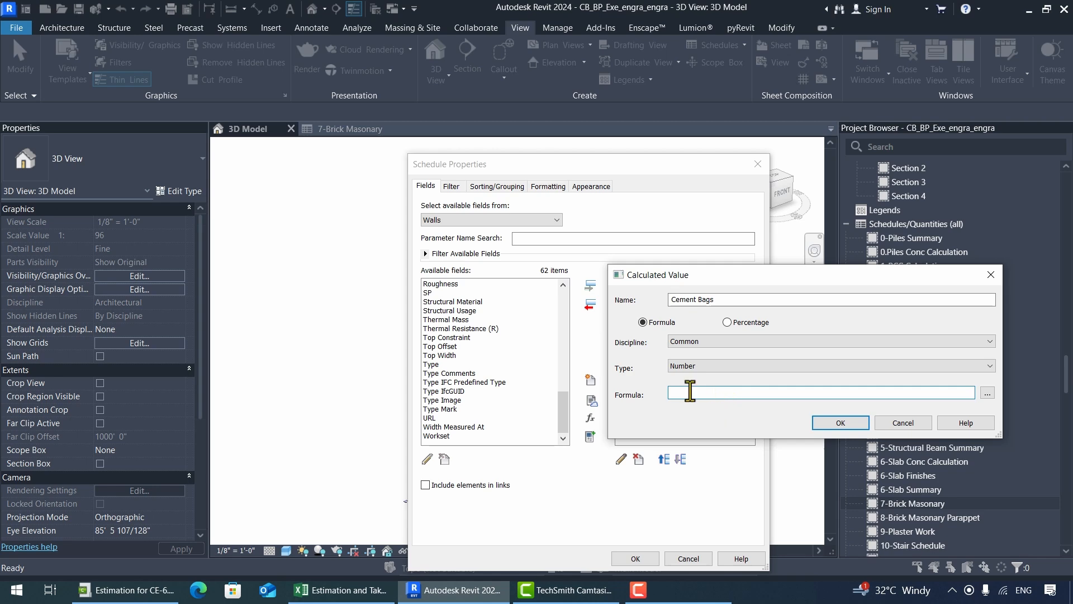
{"action": "left_click", "coordinate": [846, 423]}
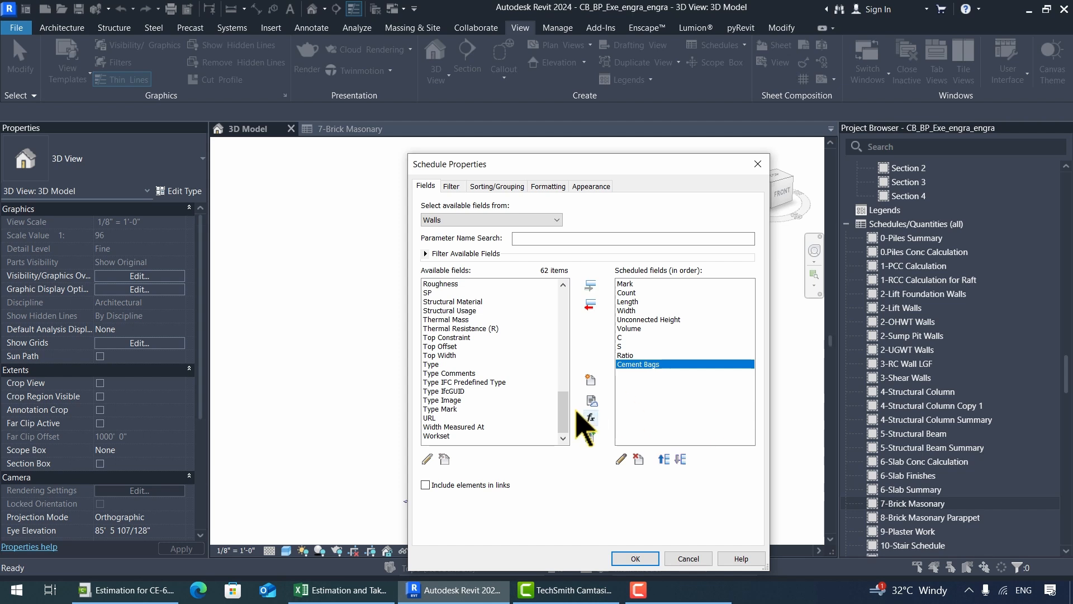
Add a calculated number field named Sand with its volume formula to the wall schedule.
{"action": "left_click", "coordinate": [590, 418]}
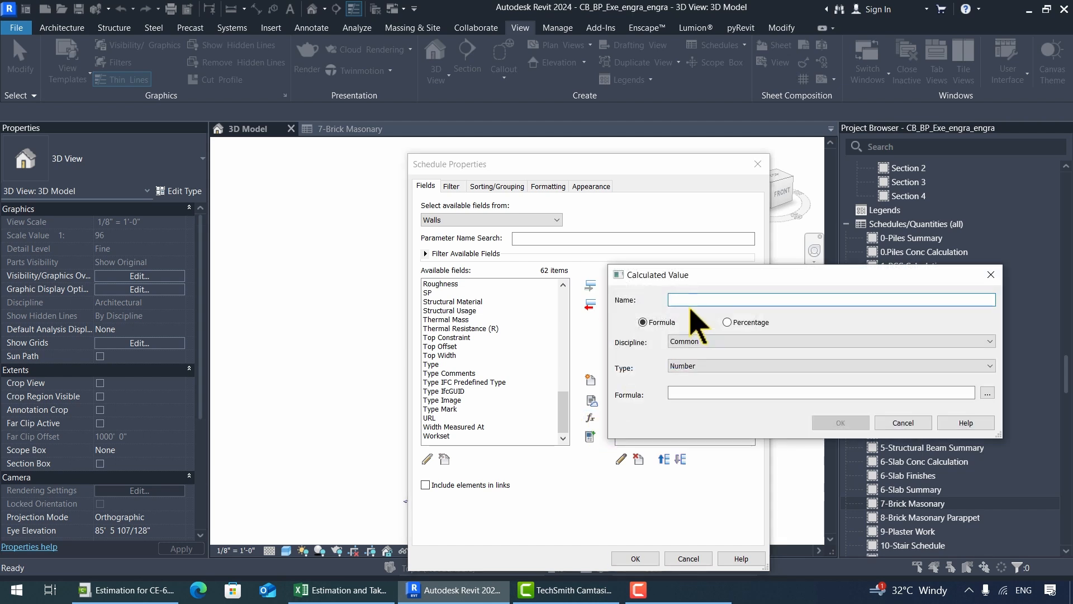
{"action": "type", "text": "Sand"}
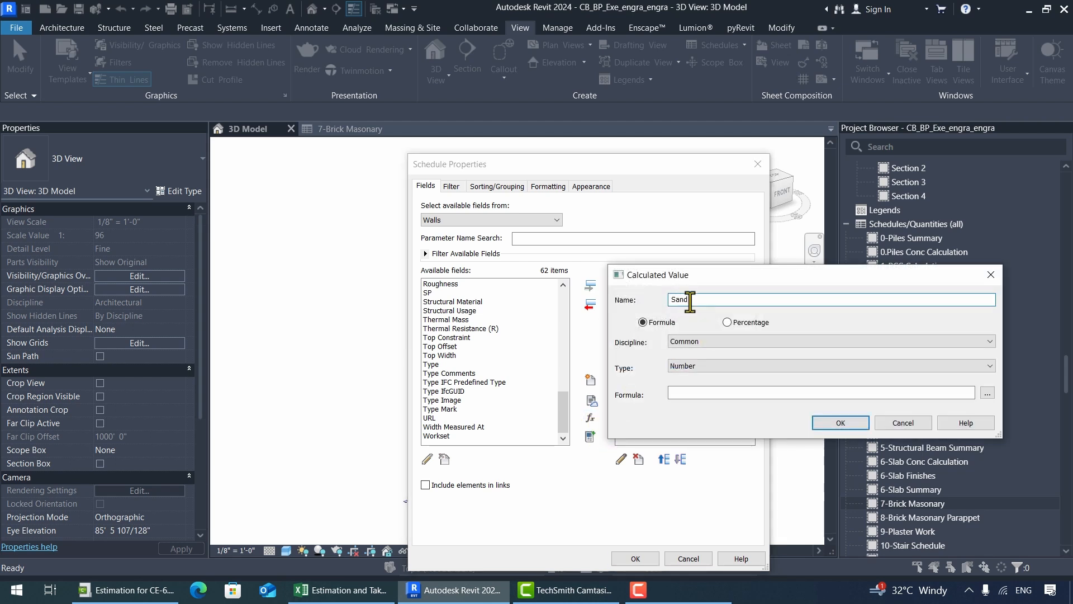
{"action": "left_click", "coordinate": [707, 394]}
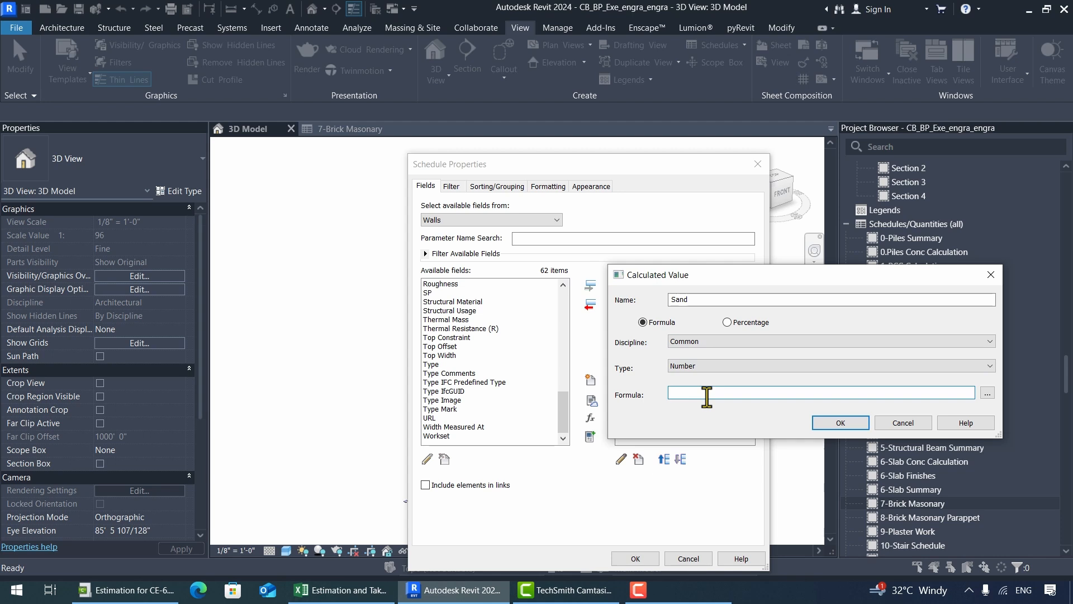
{"action": "left_click", "coordinate": [840, 423]}
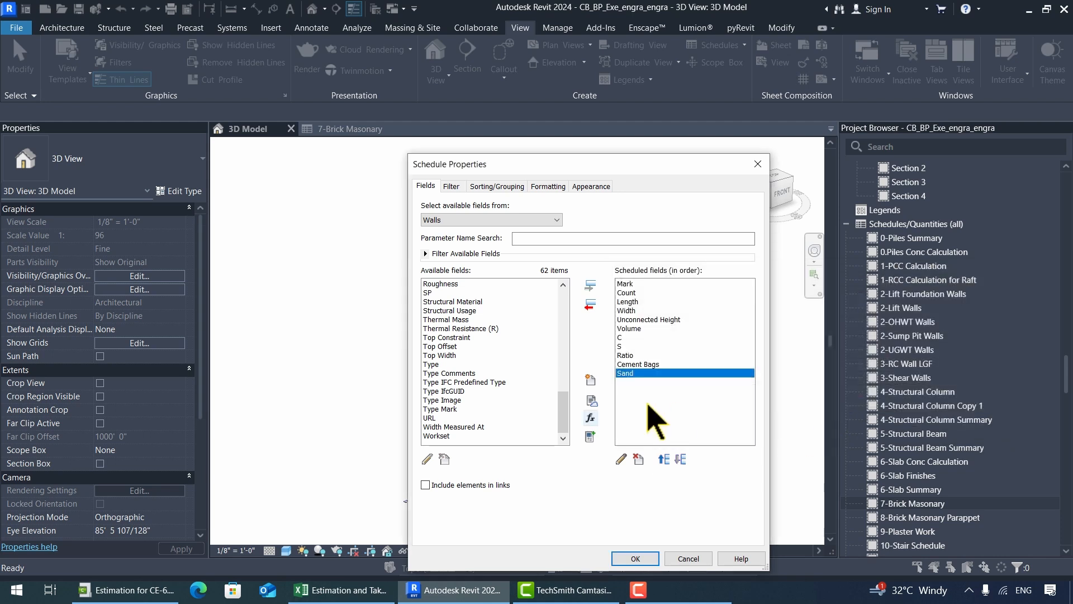
Add the Workset field as the last scheduled field and generate the wall schedule.
{"action": "left_click", "coordinate": [471, 320]}
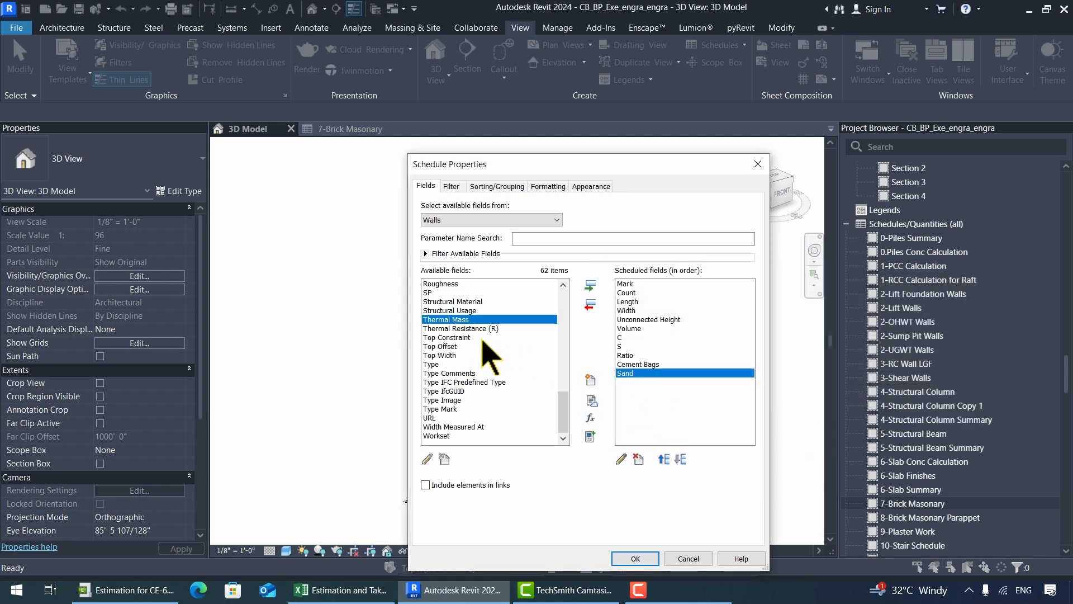
{"action": "left_click", "coordinate": [468, 435]}
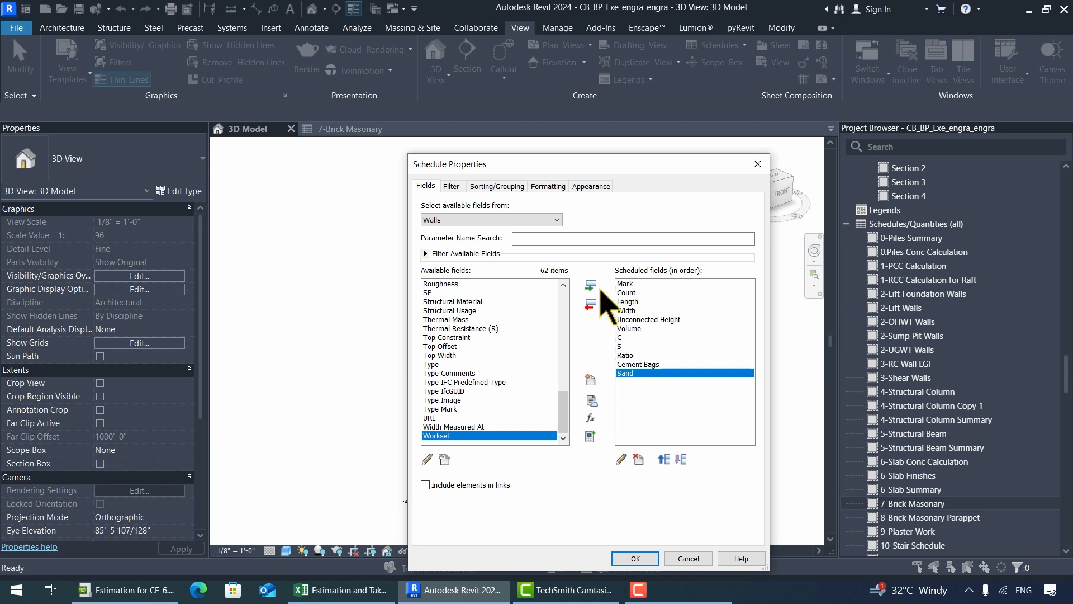
{"action": "left_click", "coordinate": [590, 285]}
{"action": "left_click", "coordinate": [636, 559]}
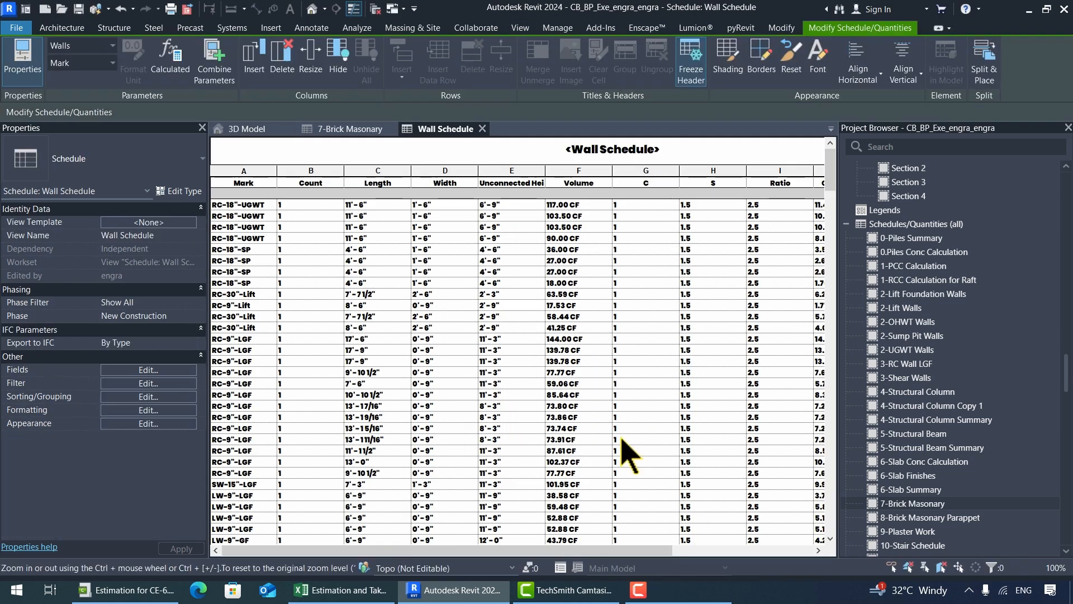
Narrow the schedule columns from Volume through Sand to suit their contents.
{"action": "left_click", "coordinate": [609, 181]}
{"action": "left_click_drag", "start_coordinate": [612, 172], "coordinate": [599, 172]}
{"action": "left_click_drag", "start_coordinate": [666, 172], "coordinate": [638, 172]}
{"action": "left_click_drag", "start_coordinate": [706, 172], "coordinate": [678, 172]}
{"action": "left_click_drag", "start_coordinate": [746, 172], "coordinate": [713, 173]}
{"action": "left_click_drag", "start_coordinate": [781, 172], "coordinate": [777, 172]}
{"action": "left_click_drag", "start_coordinate": [705, 551], "coordinate": [778, 553]}
{"action": "left_click_drag", "start_coordinate": [757, 172], "coordinate": [730, 172]}
{"action": "left_click_drag", "start_coordinate": [528, 551], "coordinate": [470, 549]}
Narrow the Mark, Count, Length and Width columns and shorten the Unconnected Height heading to Height.
{"action": "left_click_drag", "start_coordinate": [278, 172], "coordinate": [270, 173]}
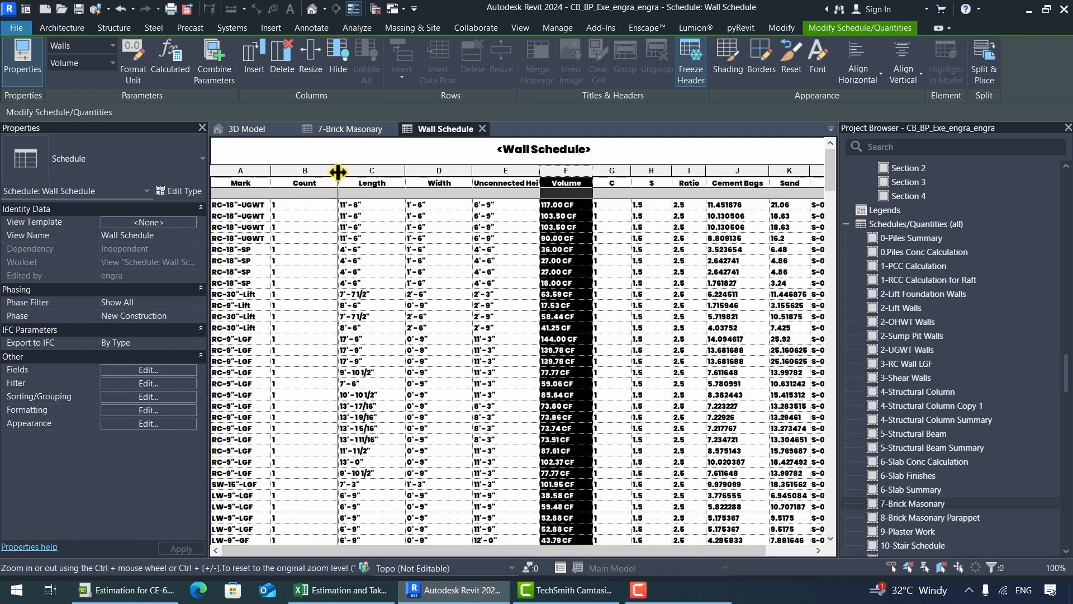
{"action": "left_click_drag", "start_coordinate": [337, 173], "coordinate": [313, 172]}
{"action": "left_click_drag", "start_coordinate": [380, 172], "coordinate": [359, 172]}
{"action": "left_click_drag", "start_coordinate": [428, 173], "coordinate": [410, 172]}
{"action": "left_click_drag", "start_coordinate": [478, 170], "coordinate": [402, 185]}
{"action": "left_click", "coordinate": [451, 186]}
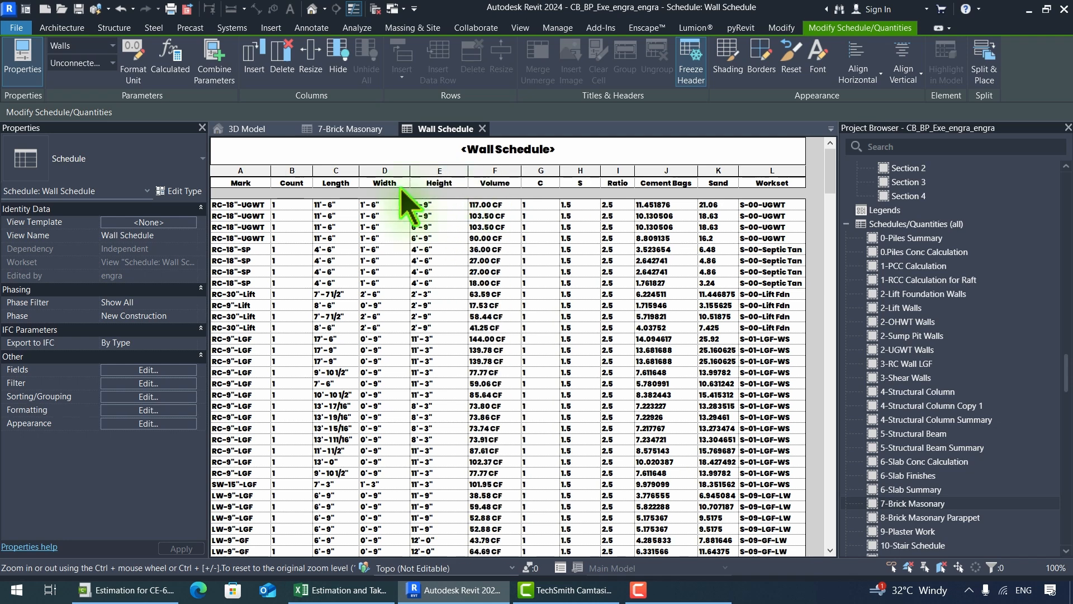
Enable grand totals showing title, count, and totals for the wall schedule.
{"action": "left_click", "coordinate": [487, 217]}
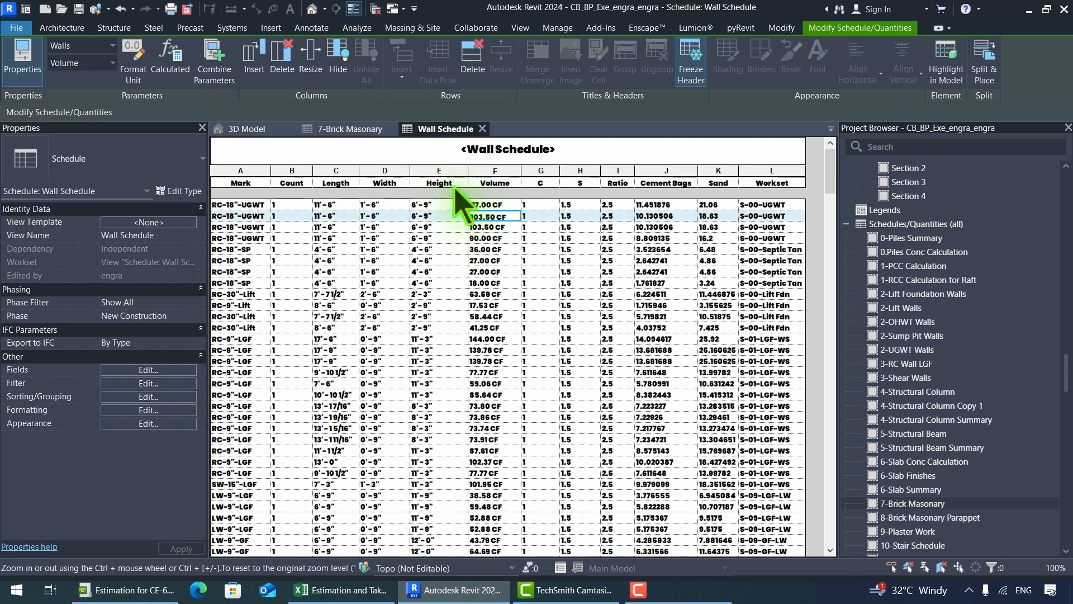
{"action": "left_click", "coordinate": [432, 158]}
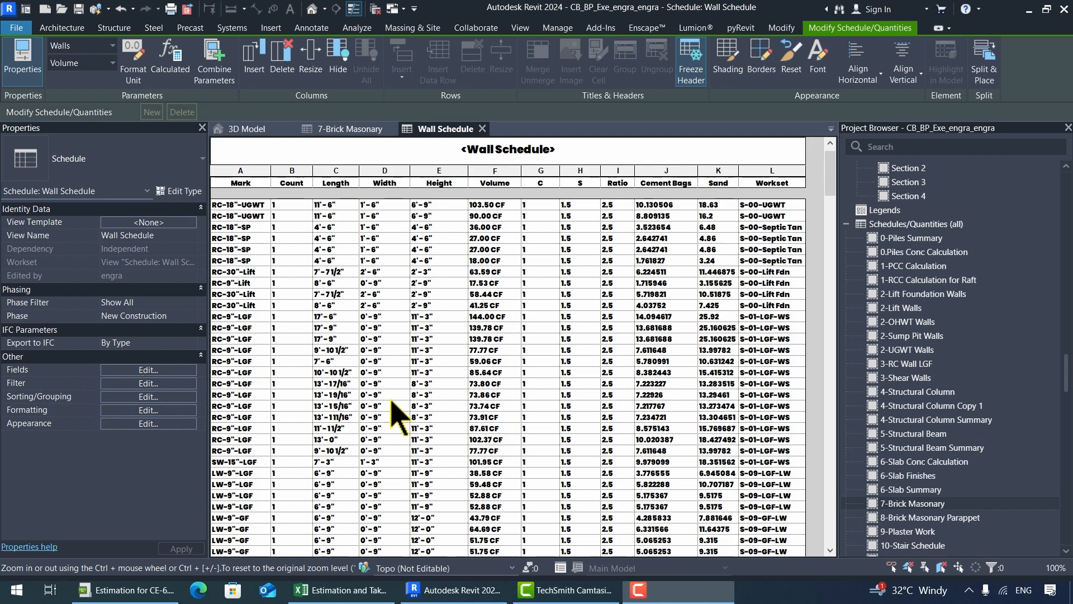
{"action": "left_click_drag", "start_coordinate": [833, 167], "coordinate": [831, 525]}
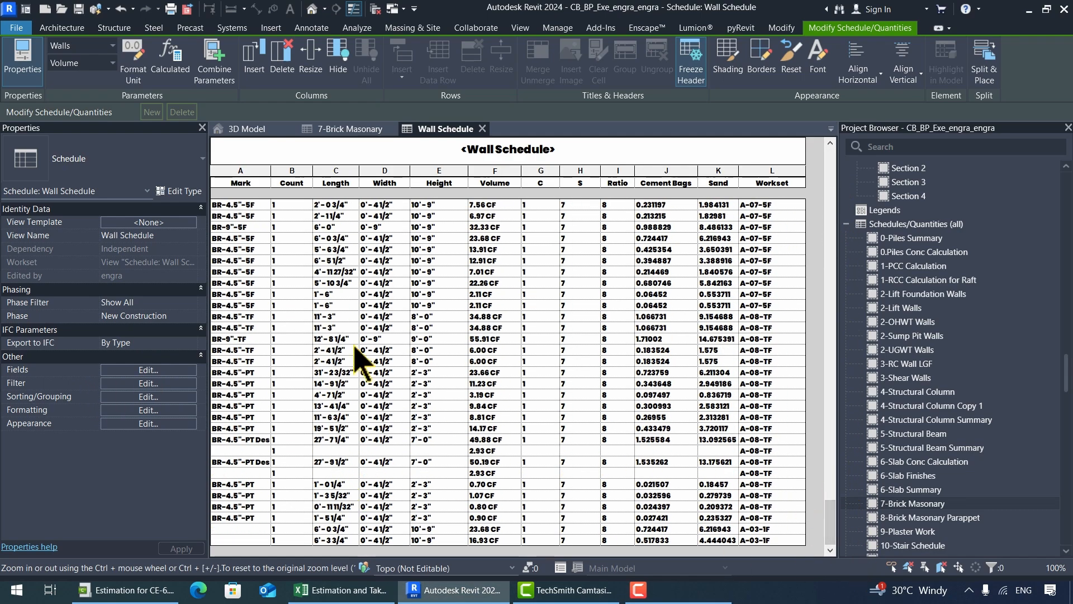
{"action": "left_click", "coordinate": [150, 397]}
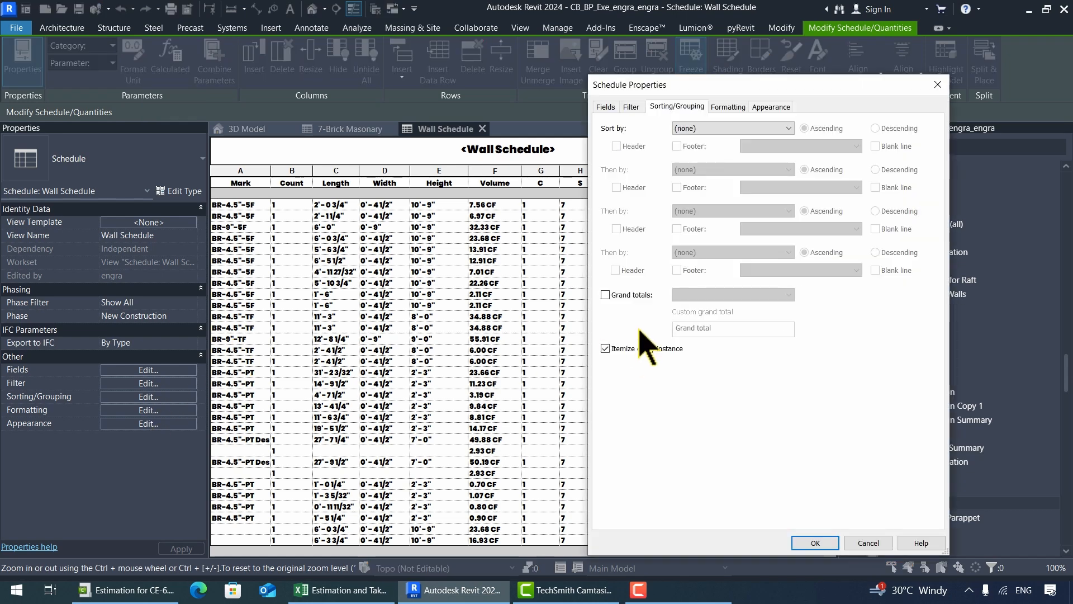
{"action": "left_click", "coordinate": [619, 296]}
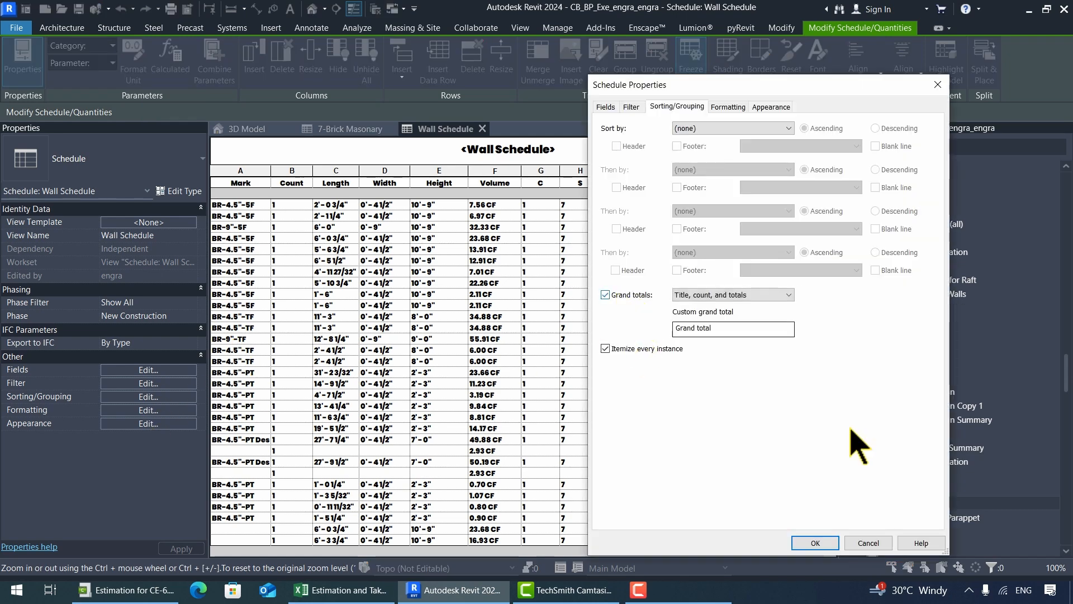
{"action": "left_click", "coordinate": [819, 543]}
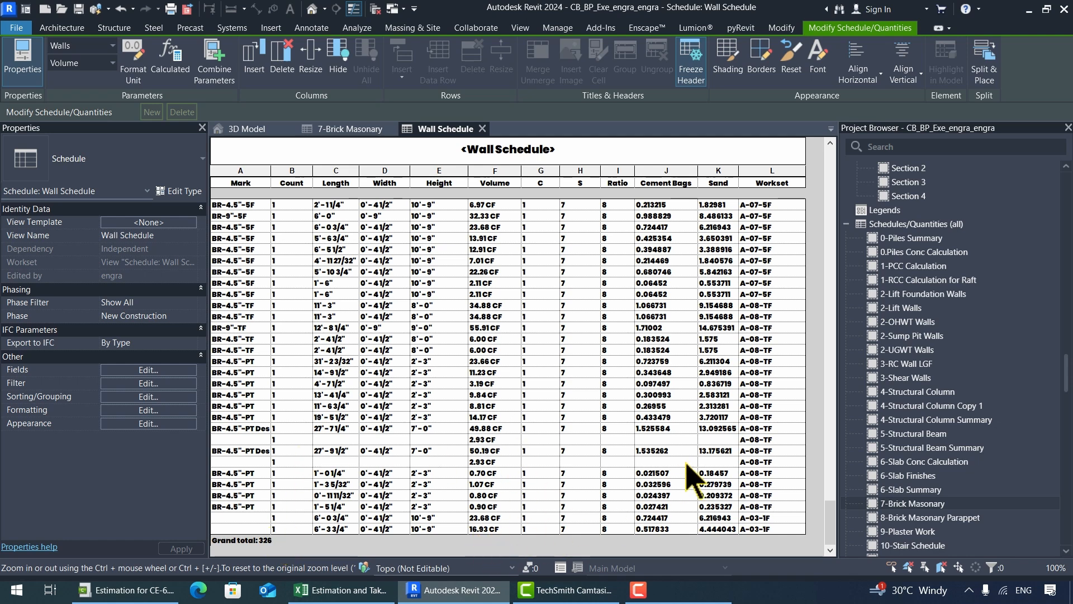
Set the Volume, Cement Bags and Sand fields to calculate totals in the wall schedule.
{"action": "left_click", "coordinate": [148, 413]}
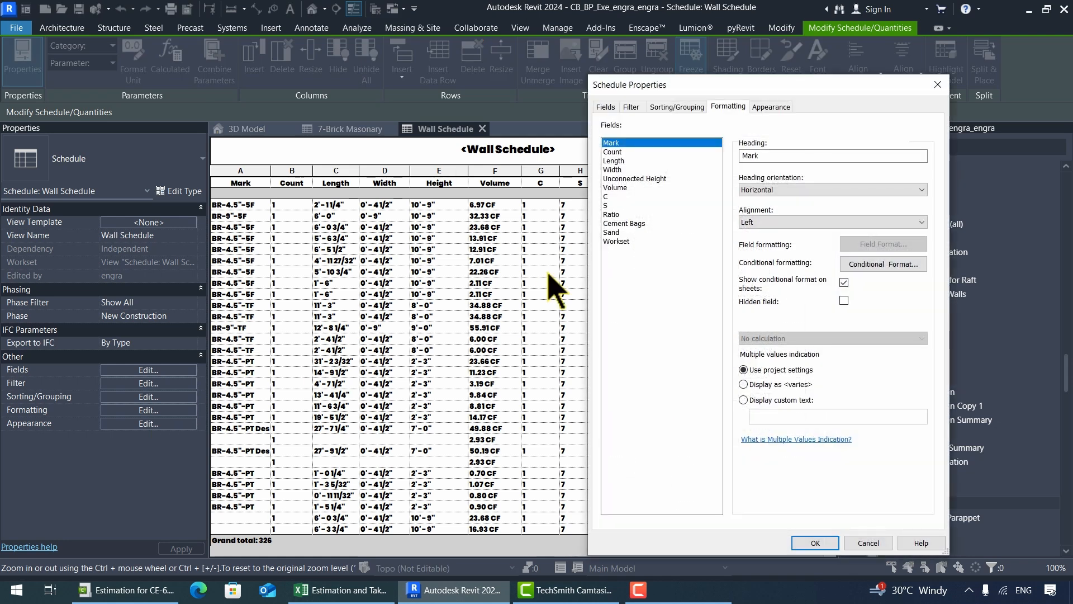
{"action": "left_click", "coordinate": [617, 188]}
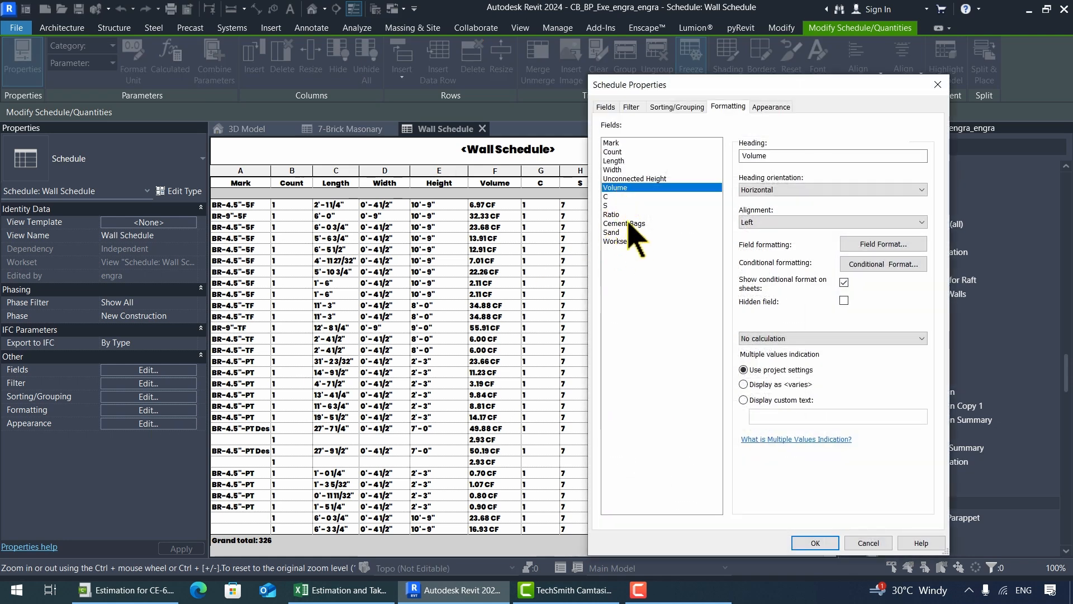
{"action": "left_click", "coordinate": [626, 223], "text": "ctrl"}
{"action": "left_click", "coordinate": [622, 233], "text": "ctrl"}
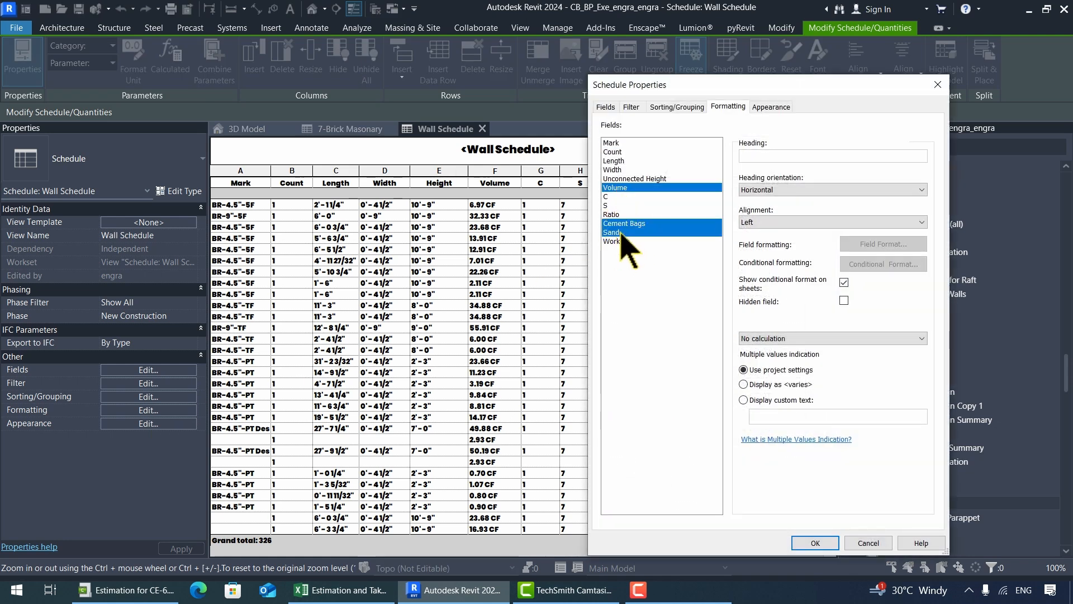
{"action": "left_click", "coordinate": [763, 338]}
{"action": "left_click", "coordinate": [765, 360]}
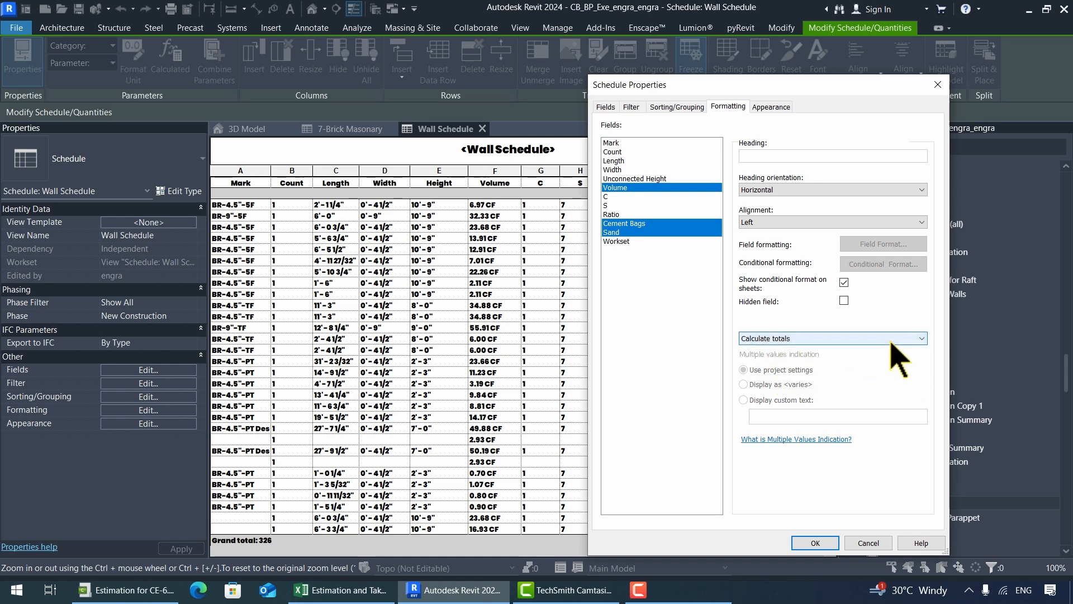
{"action": "left_click", "coordinate": [815, 543]}
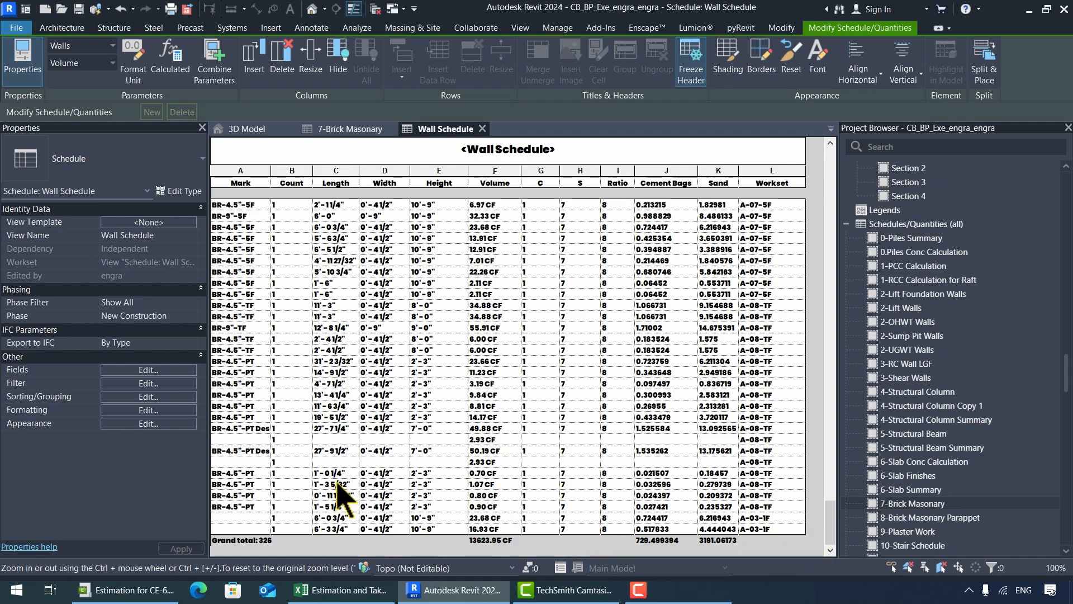
Filter the wall schedule to walls whose Workset equals A-03-1F.
{"action": "scroll", "coordinate": [426, 367], "scroll_direction": "up", "scroll_amount": 15}
{"action": "scroll", "coordinate": [427, 367], "scroll_direction": "up", "scroll_amount": 15}
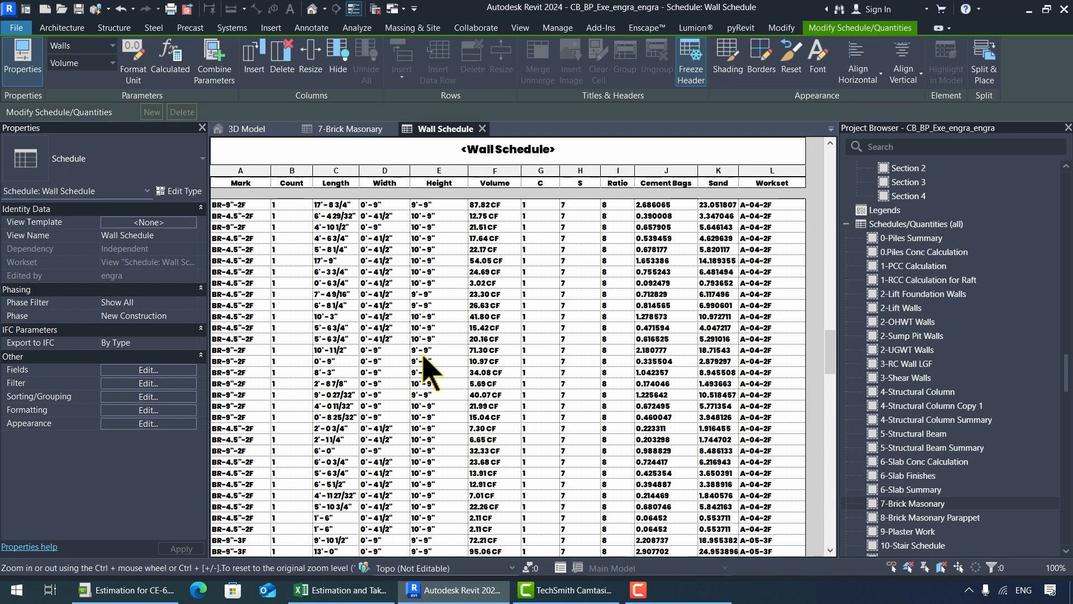
{"action": "left_click", "coordinate": [148, 384]}
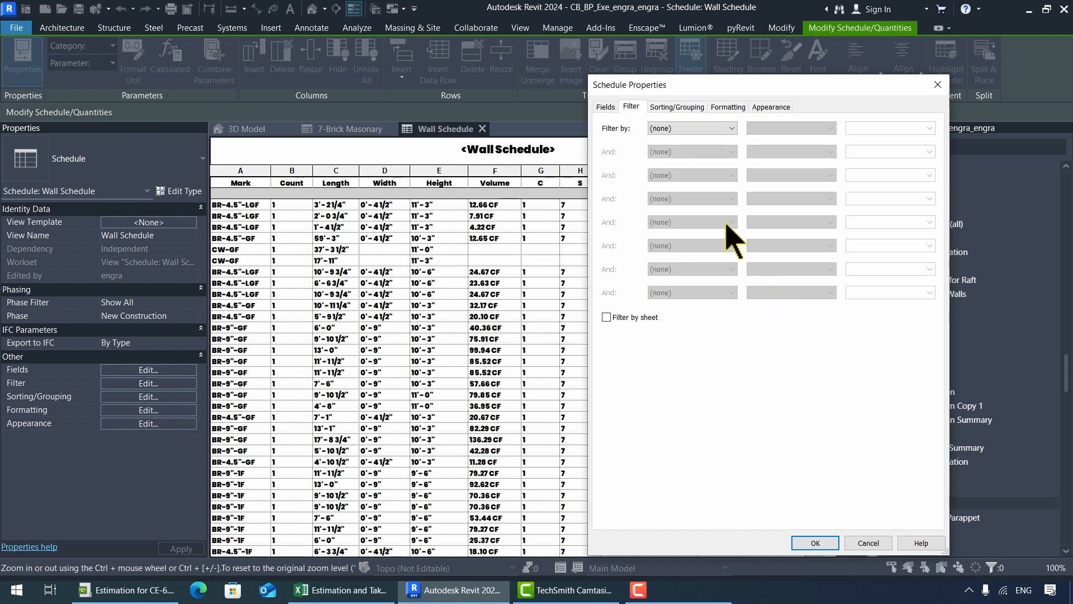
{"action": "left_click", "coordinate": [689, 128]}
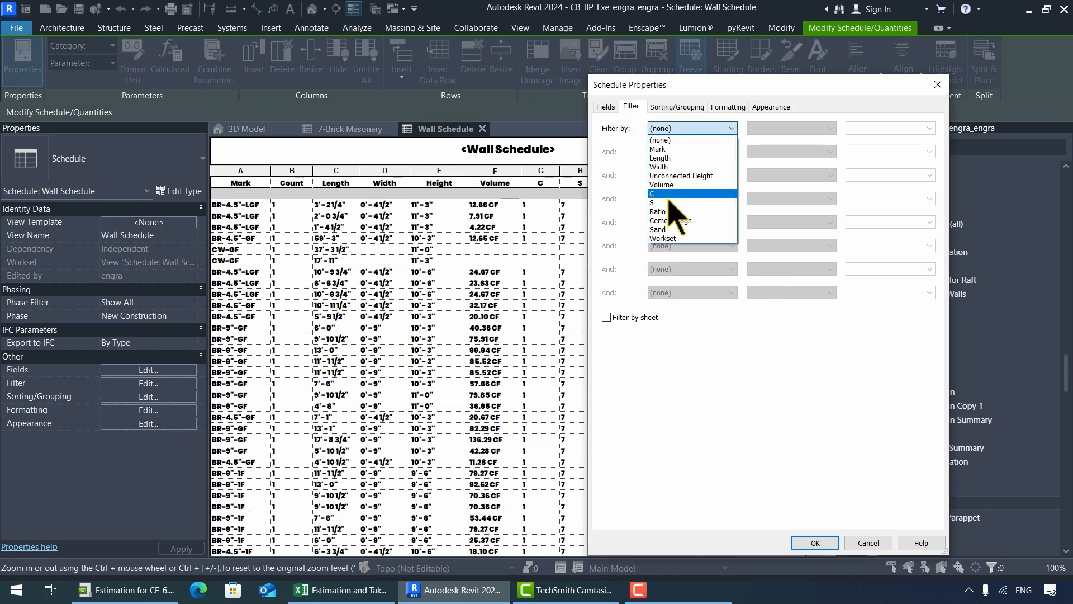
{"action": "left_click", "coordinate": [674, 238]}
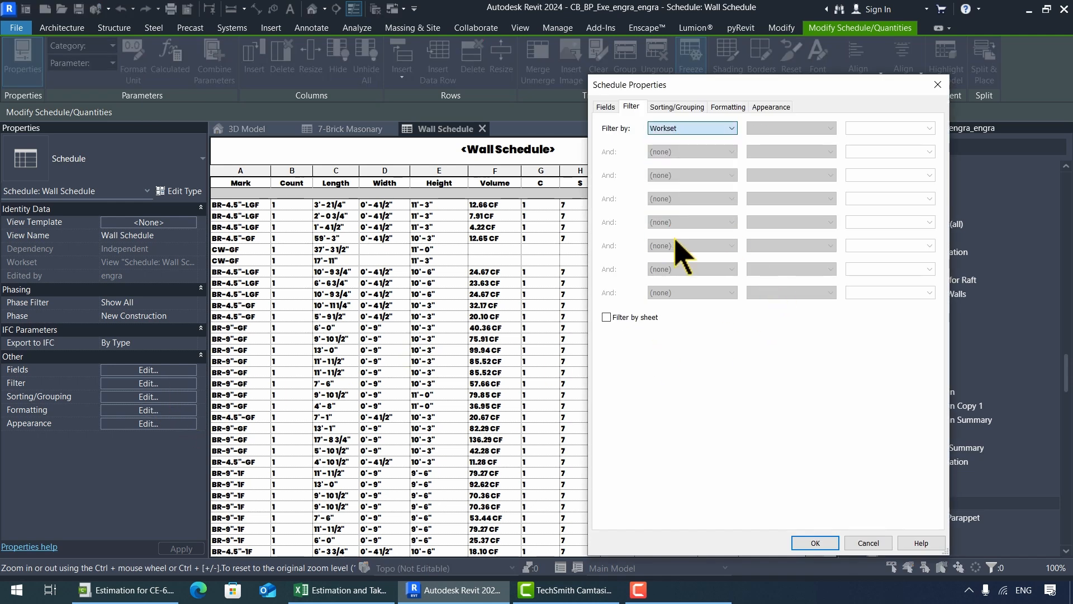
{"action": "left_click", "coordinate": [883, 128]}
{"action": "scroll", "coordinate": [885, 386], "scroll_direction": "down", "scroll_amount": 5}
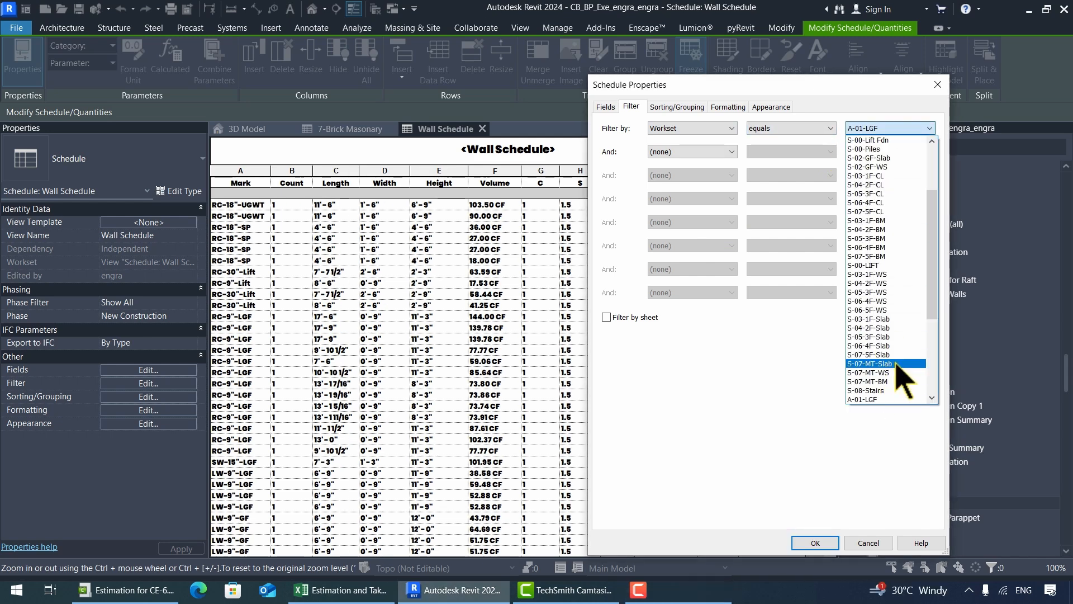
{"action": "left_click", "coordinate": [872, 364]}
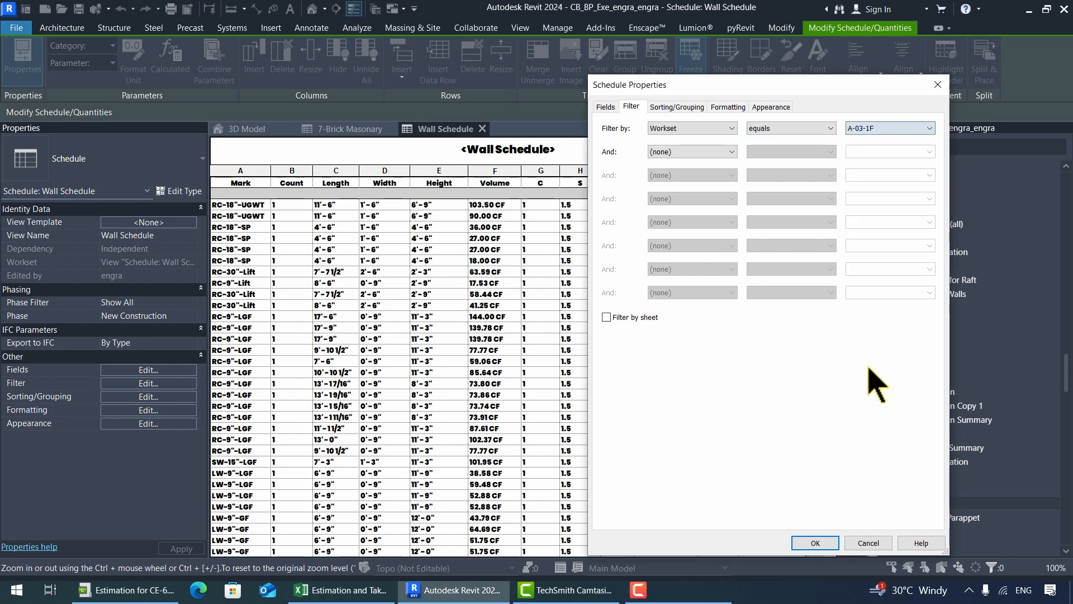
{"action": "left_click", "coordinate": [814, 543]}
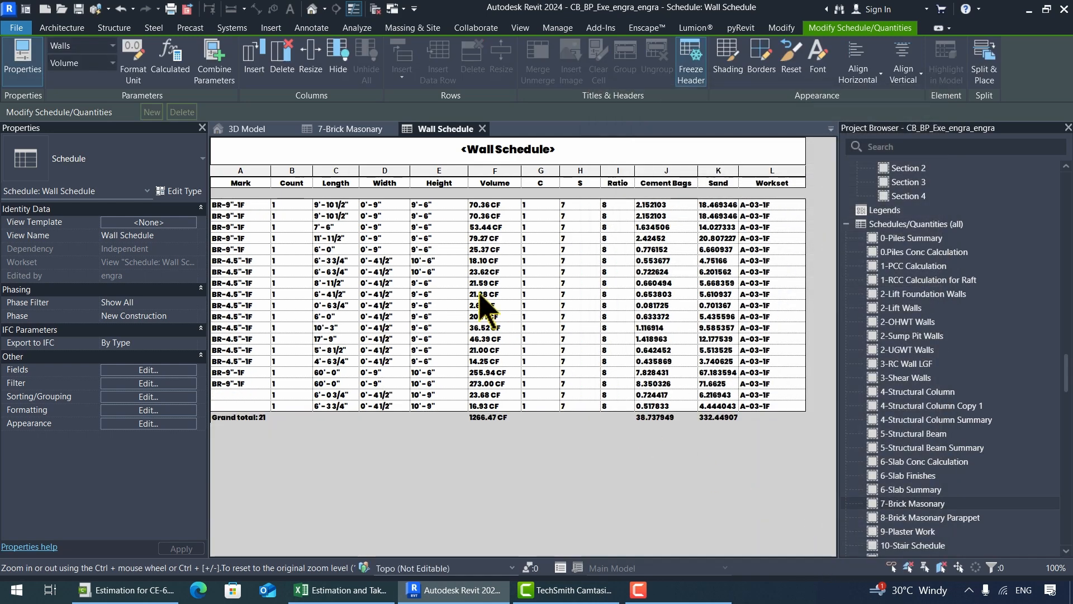
Turn on striped rows in the wall schedule with cyan as the first row stripe color.
{"action": "left_click", "coordinate": [149, 423]}
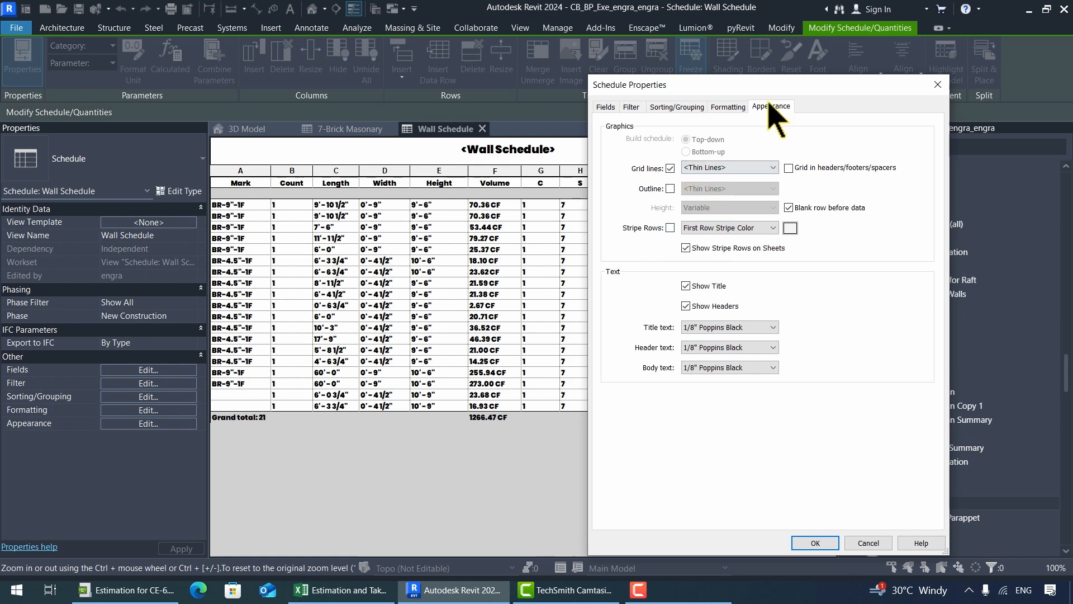
{"action": "left_click", "coordinate": [790, 228]}
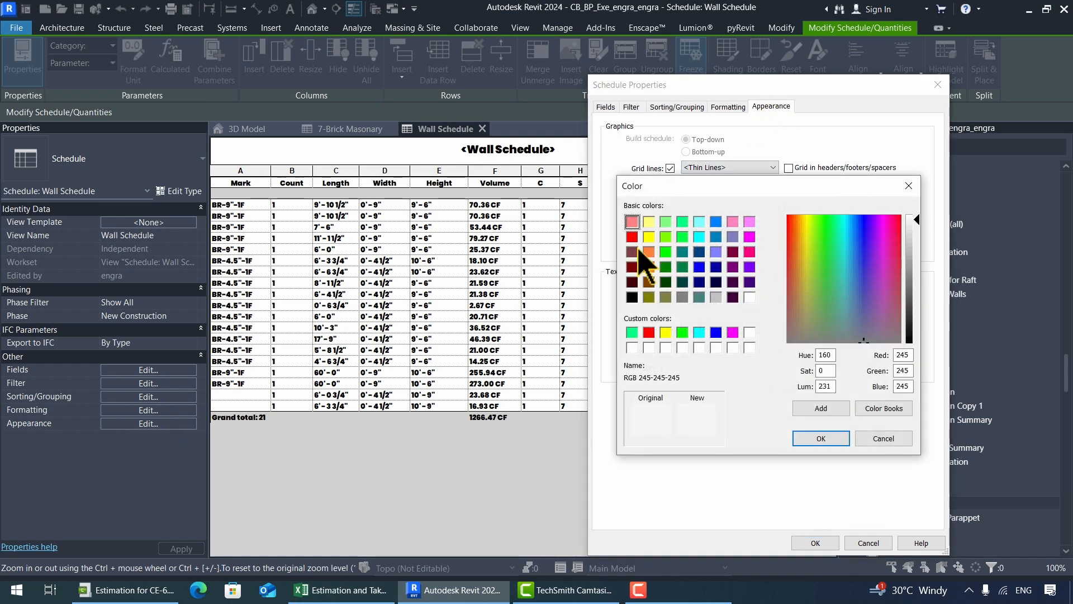
{"action": "left_click", "coordinate": [666, 333]}
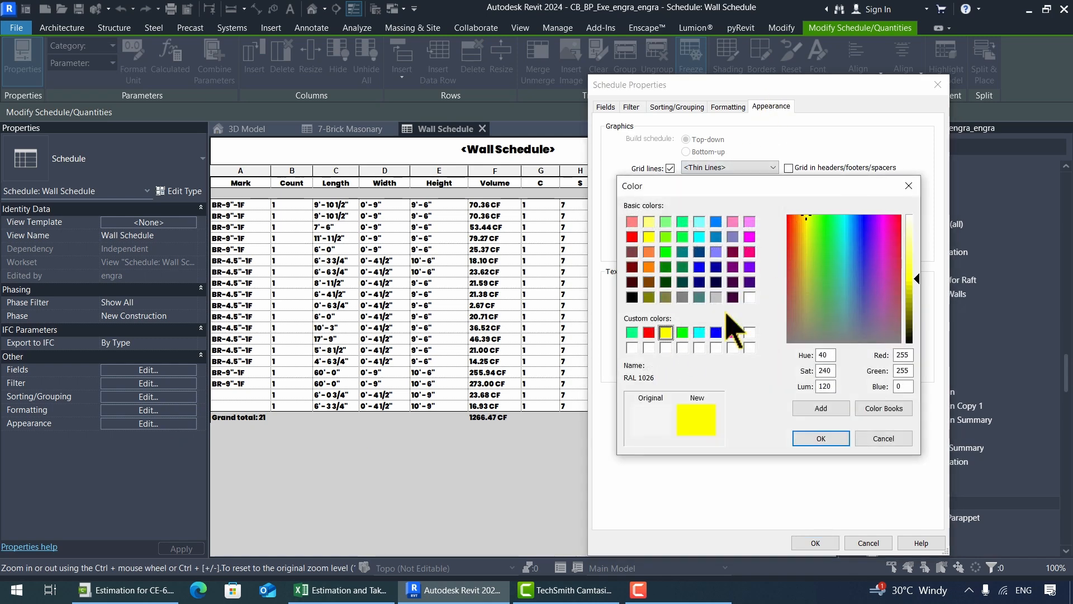
{"action": "left_click", "coordinate": [700, 333]}
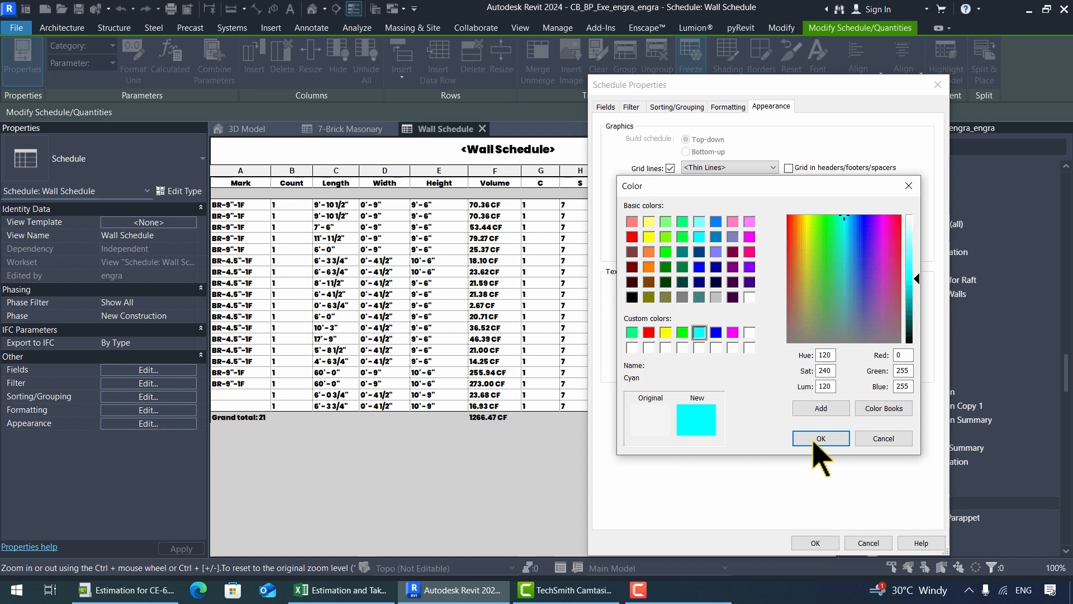
{"action": "left_click", "coordinate": [820, 438]}
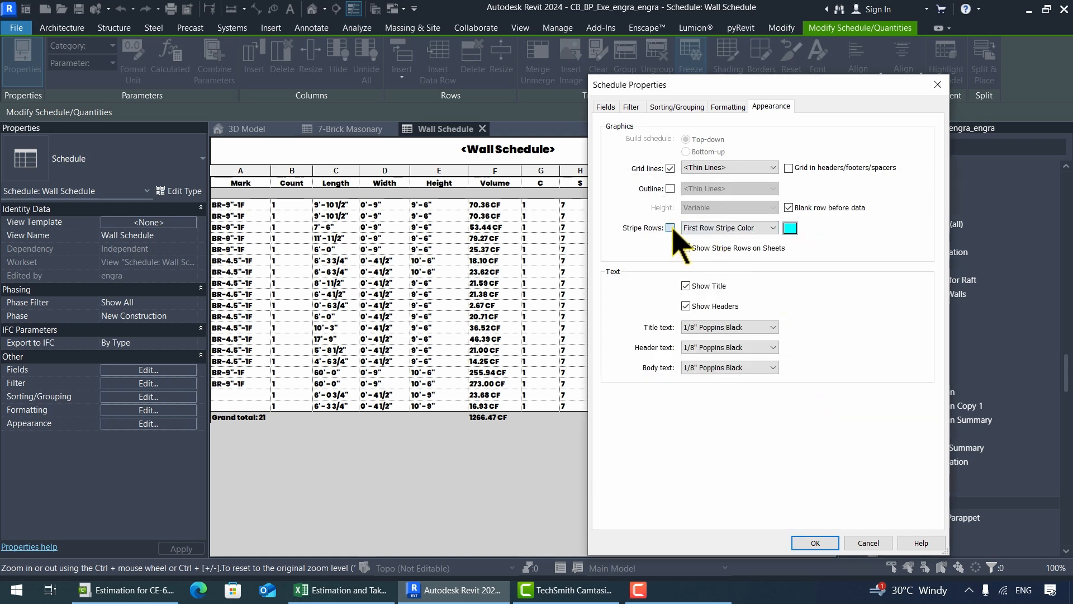
{"action": "left_click", "coordinate": [815, 543]}
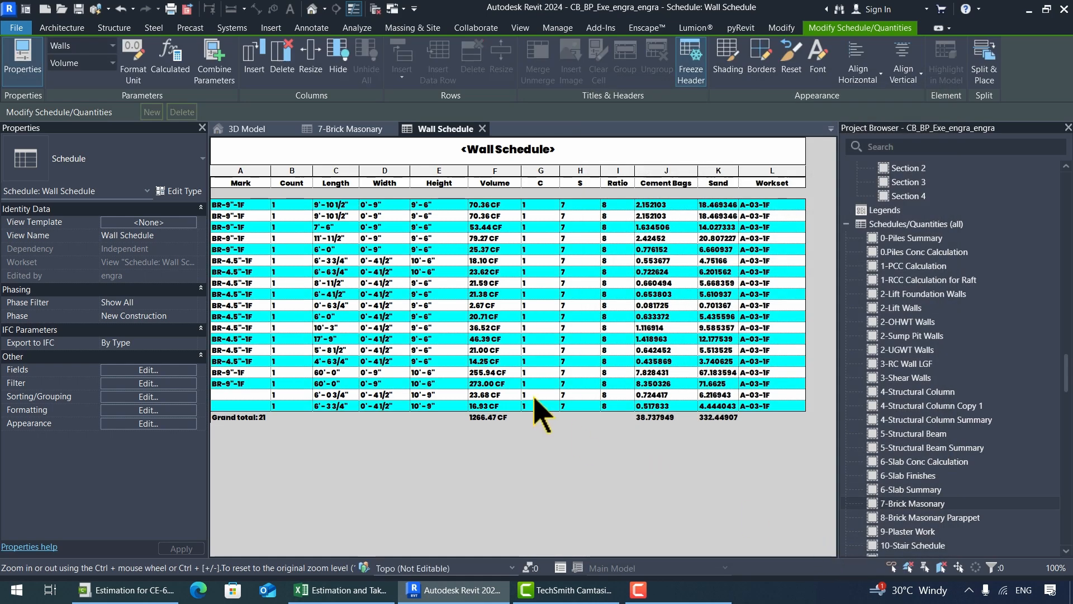
Sort the wall schedule by Width ascending, with a title, count, and totals footer and a blank line between groups.
{"action": "scroll", "coordinate": [503, 391], "scroll_direction": "up", "scroll_amount": 1}
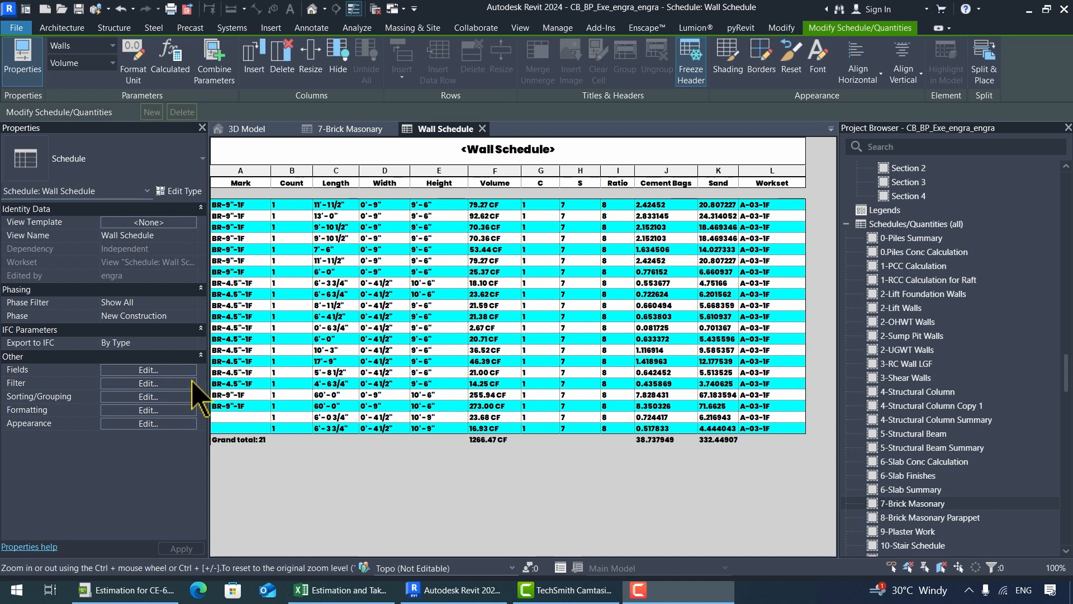
{"action": "left_click", "coordinate": [162, 396]}
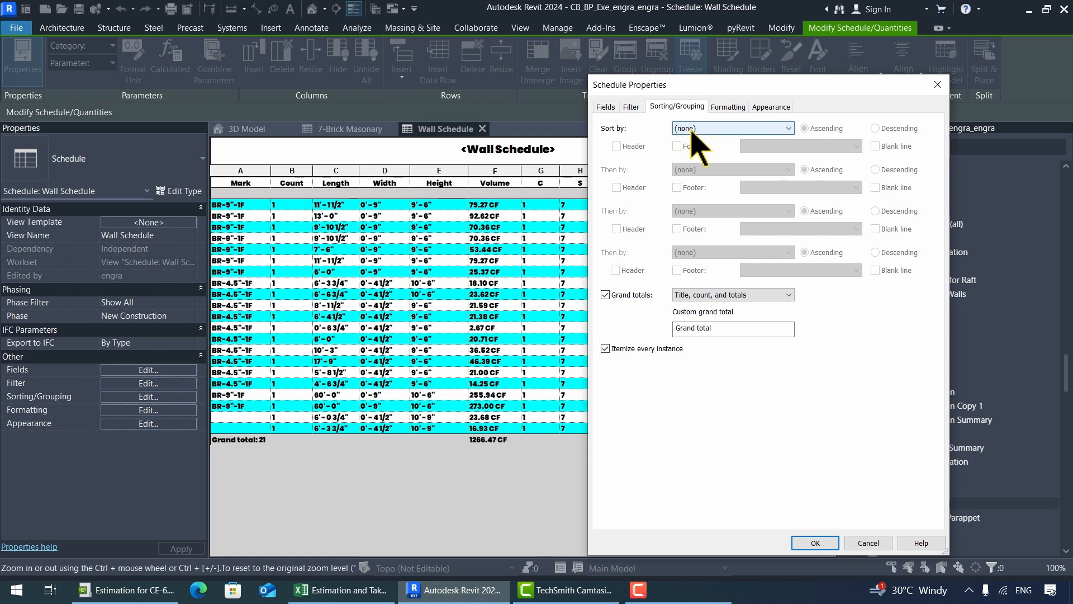
{"action": "left_click", "coordinate": [692, 129]}
{"action": "left_click", "coordinate": [696, 167]}
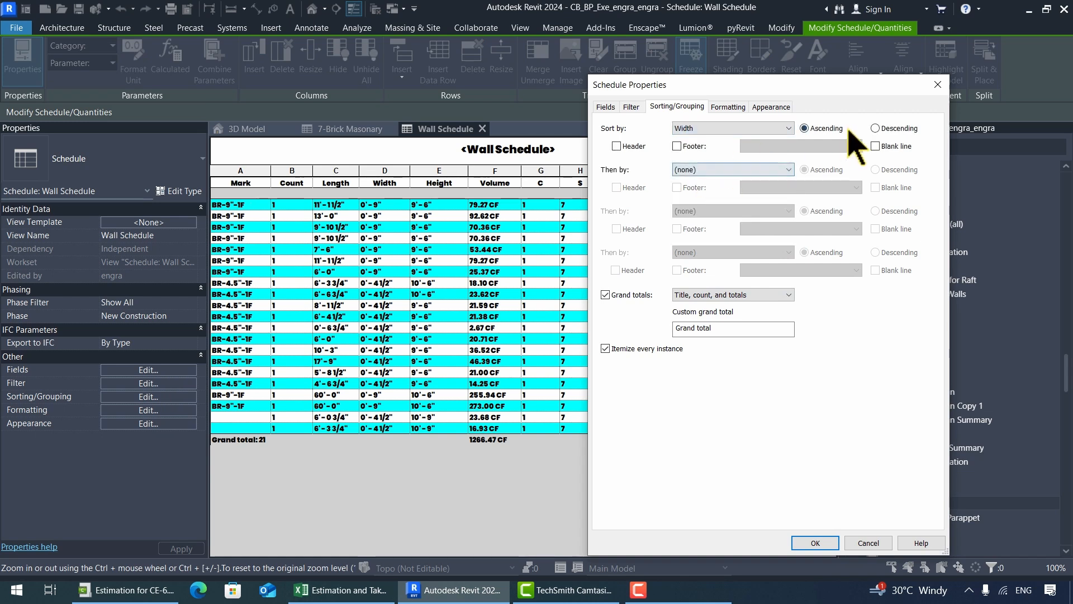
{"action": "left_click", "coordinate": [677, 146]}
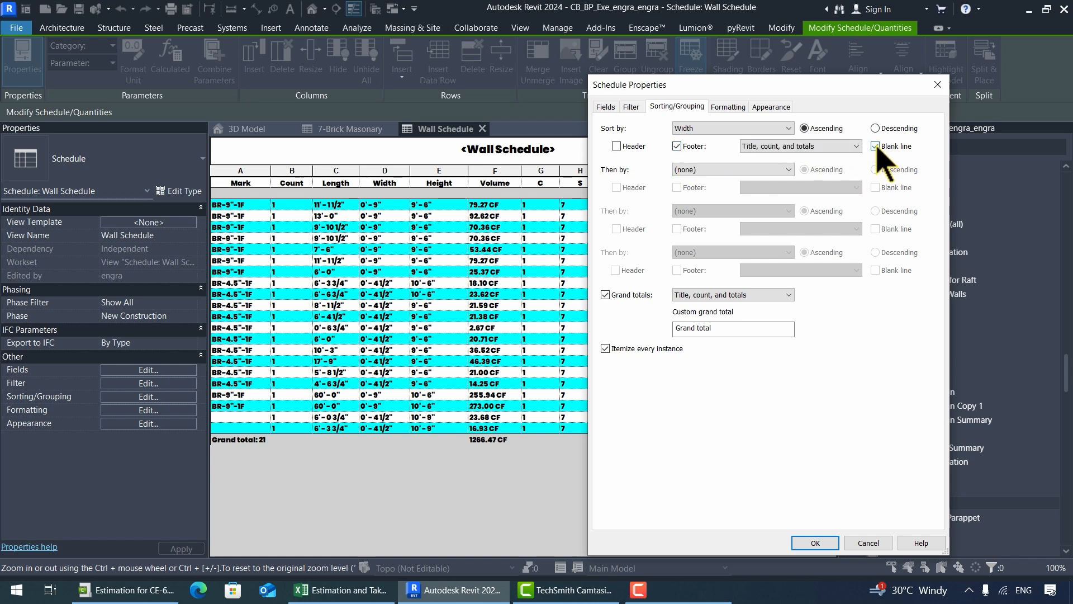
{"action": "left_click", "coordinate": [816, 543]}
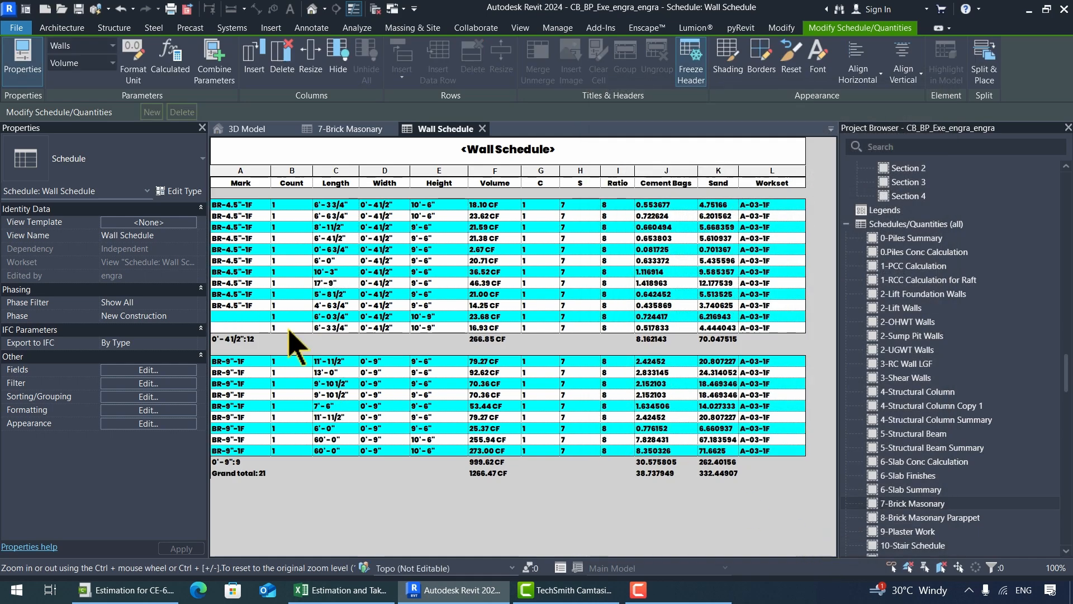